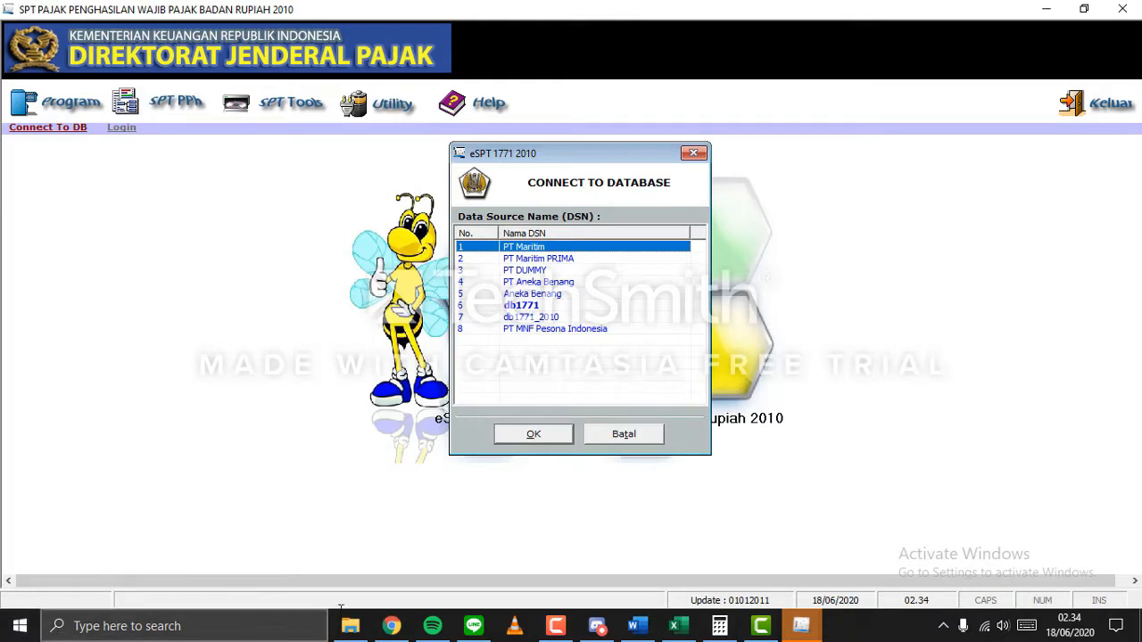
Connect to the PT MNF Pesona Indonesia database and log in with the user name and password.
click(583, 330)
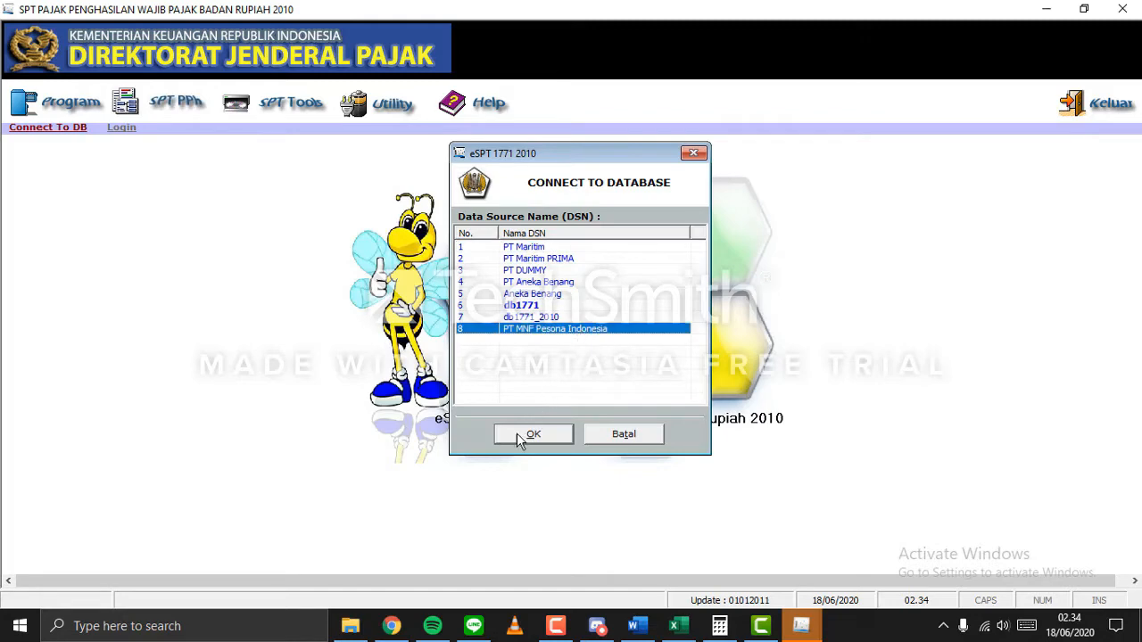
click(518, 438)
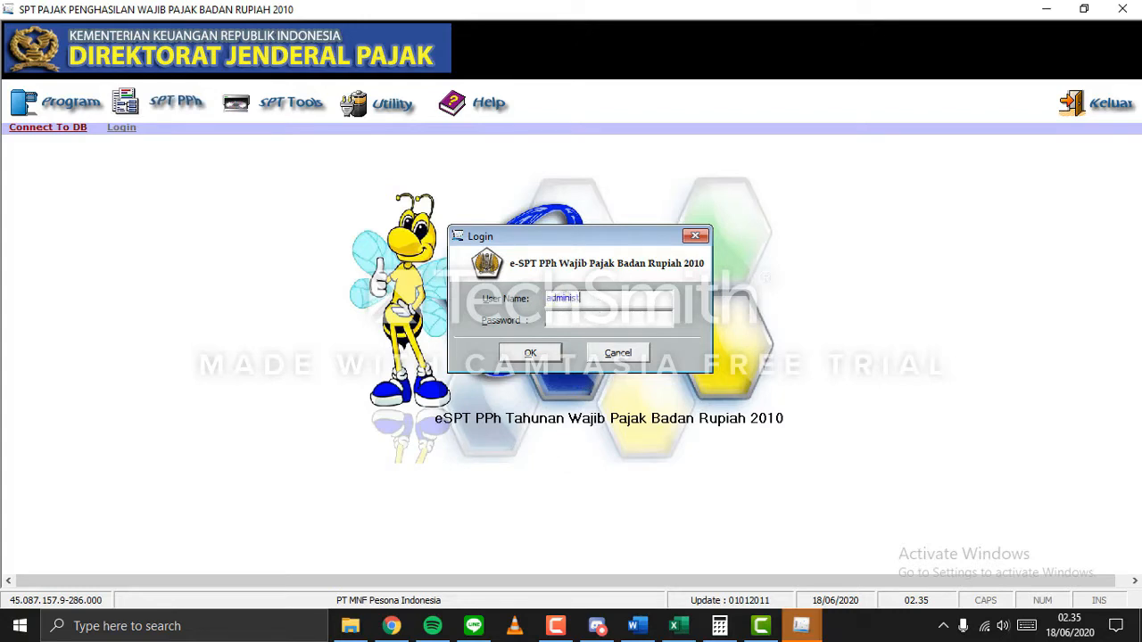
key(BackSpace)
double_click(621, 298)
click(589, 315)
key(Return)
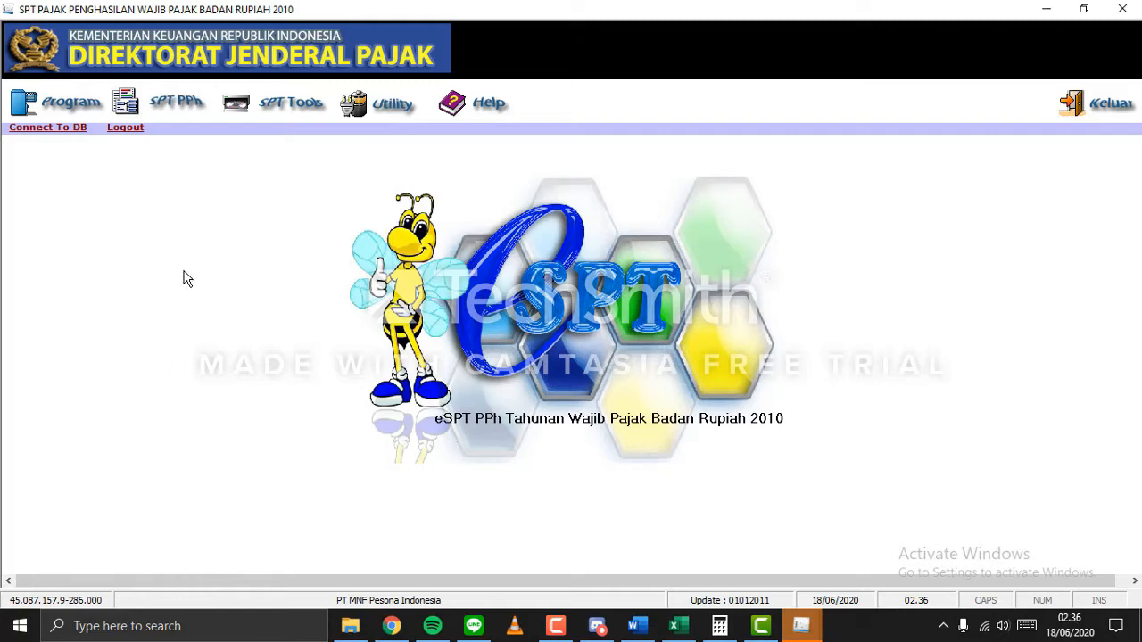
Create a new corporate income tax return (SPT) for tax year 2018 with correction number 0.
click(91, 103)
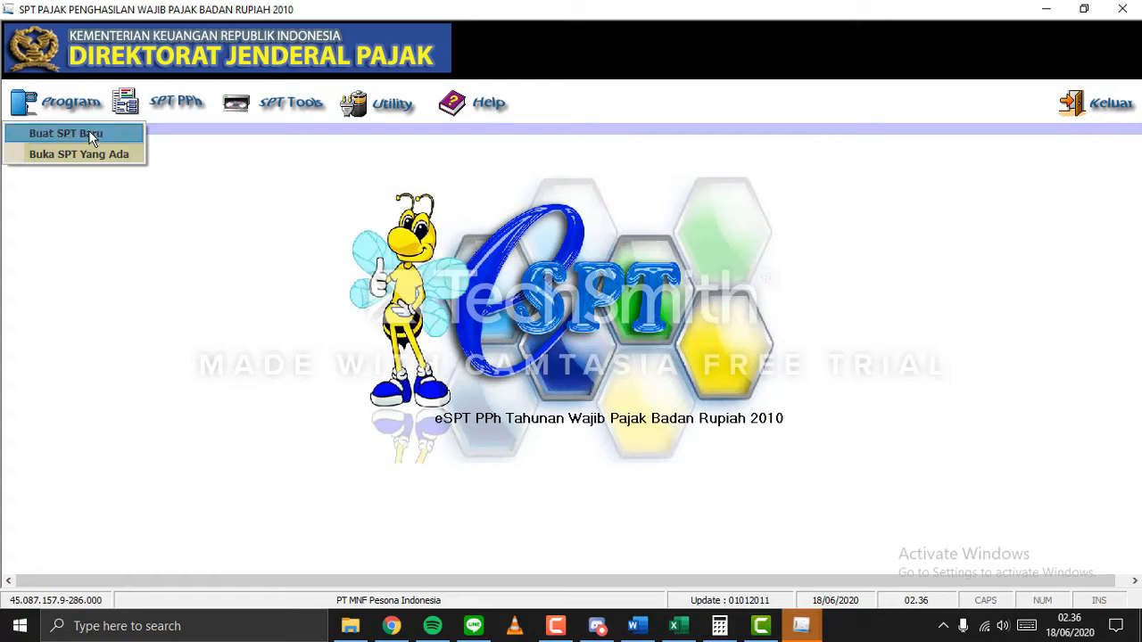
click(93, 135)
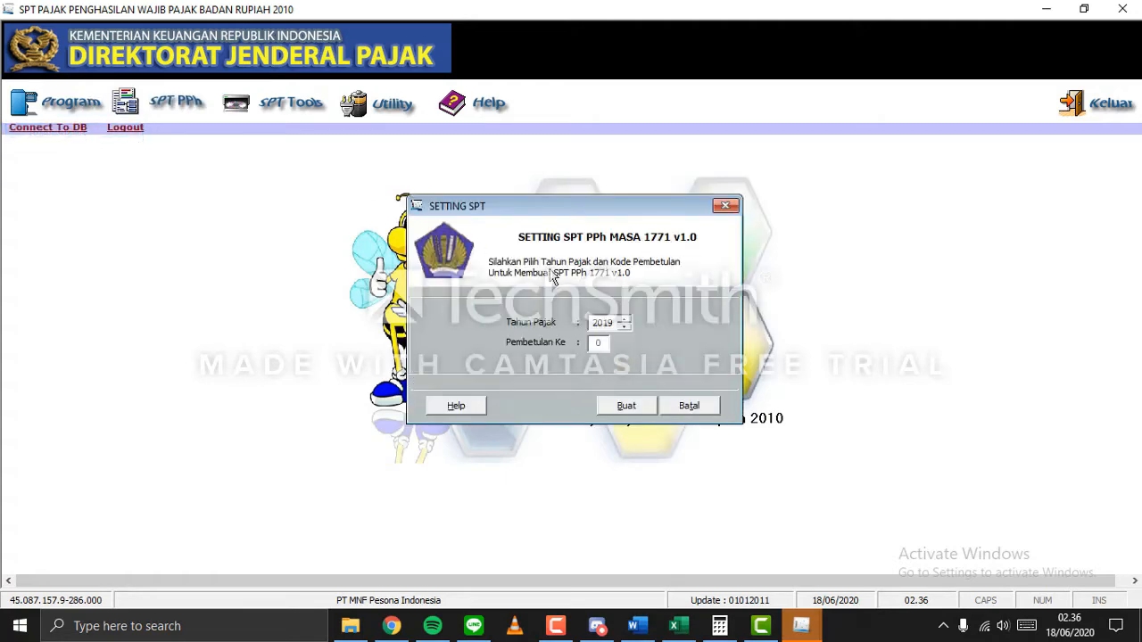
click(624, 328)
click(622, 408)
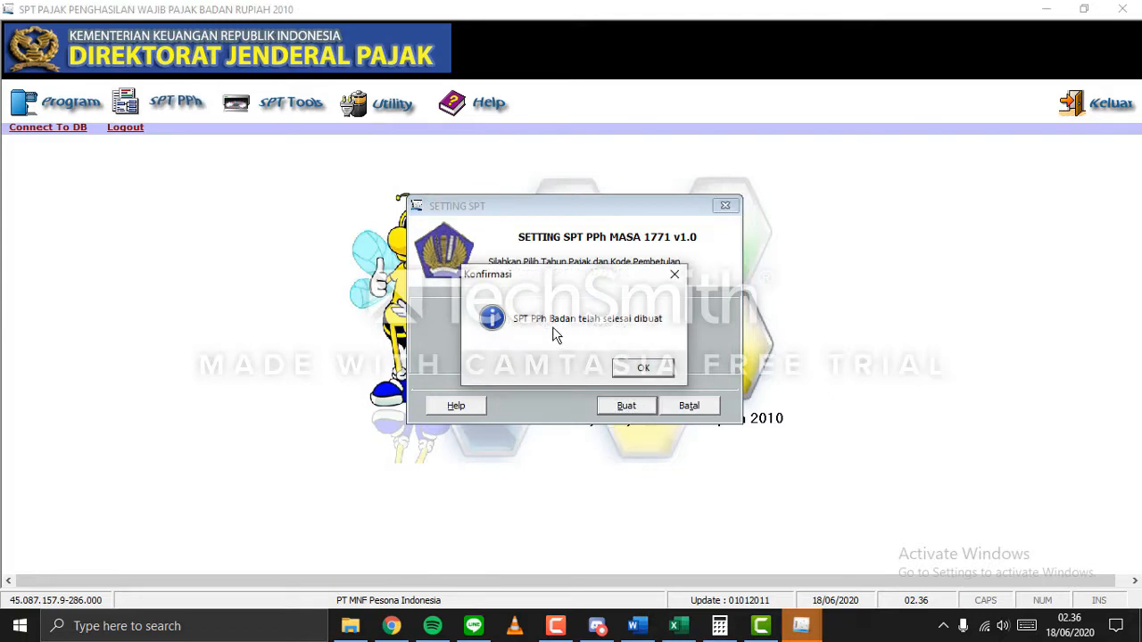
click(644, 373)
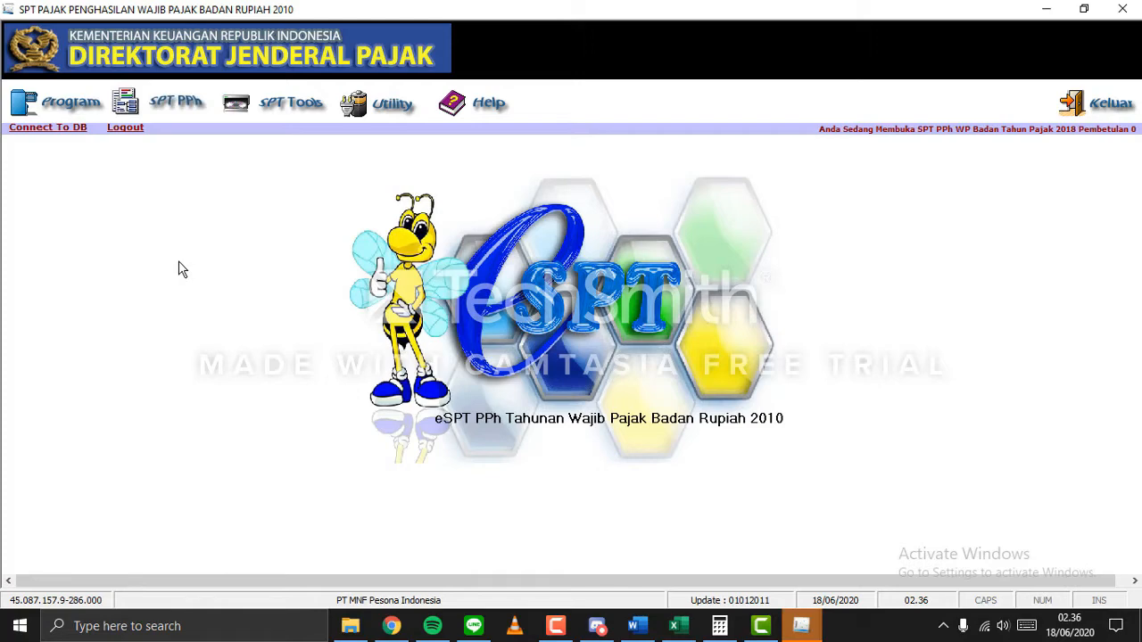
Open the Transkrip Kutipan Elemen Laporan Keuangan form for a trading company (Perusahaan Dagang).
click(173, 103)
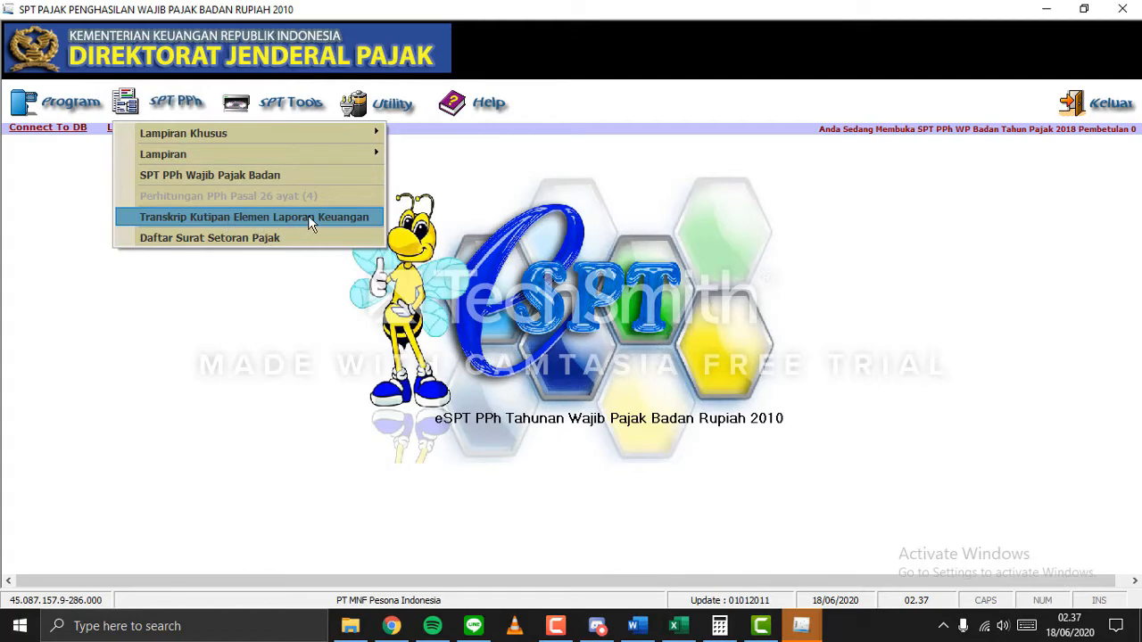
click(376, 217)
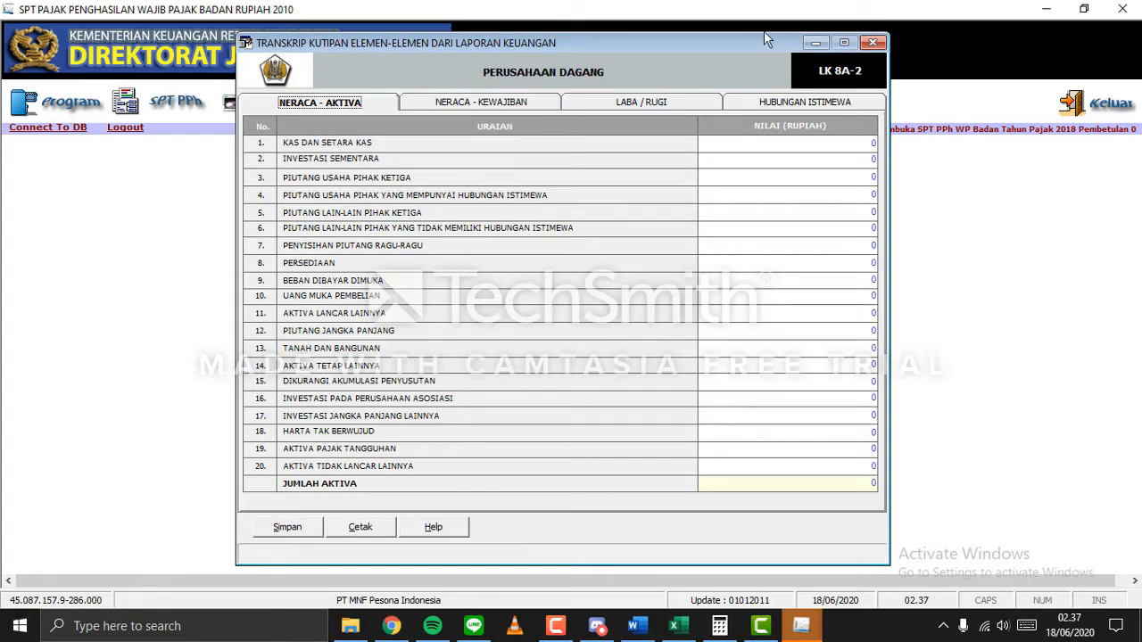
drag(760, 16, 737, 89)
click(734, 99)
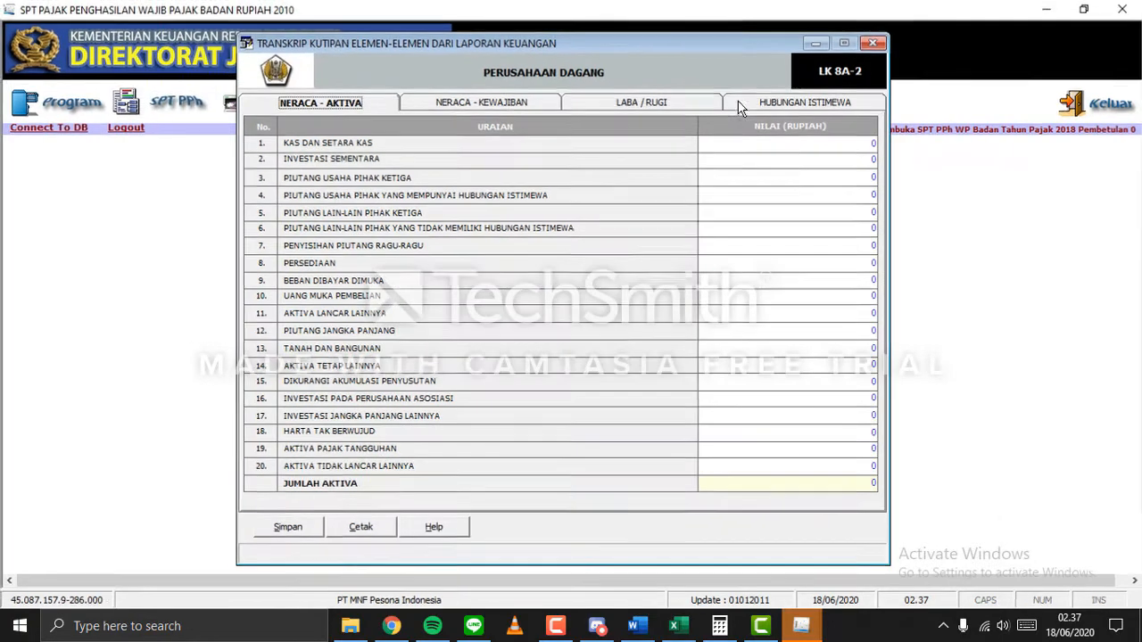
Arrange the tax return window and the Word assignment document side by side, with the transcript form's value column fully in view.
drag(827, 22, 2, 303)
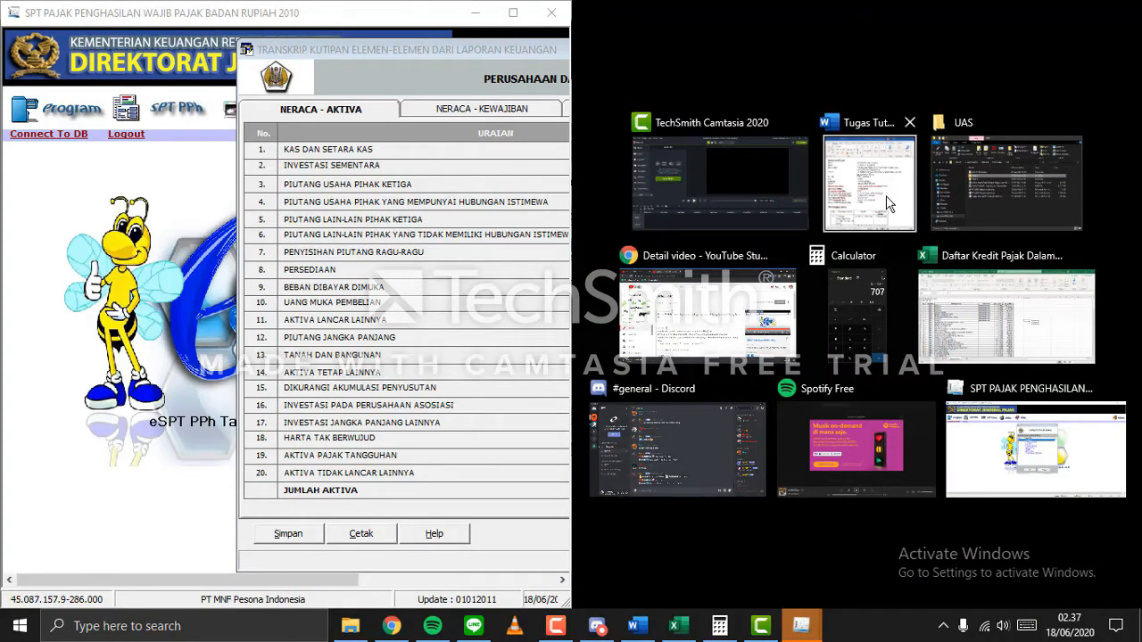
key(Escape)
drag(521, 50, 248, 55)
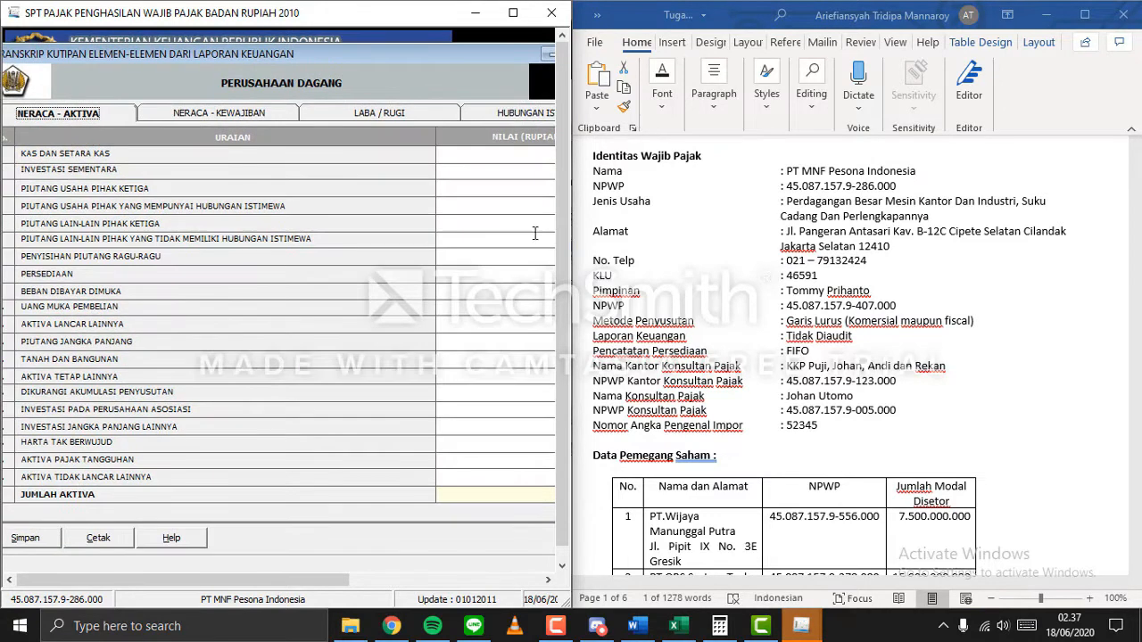
drag(572, 163, 589, 162)
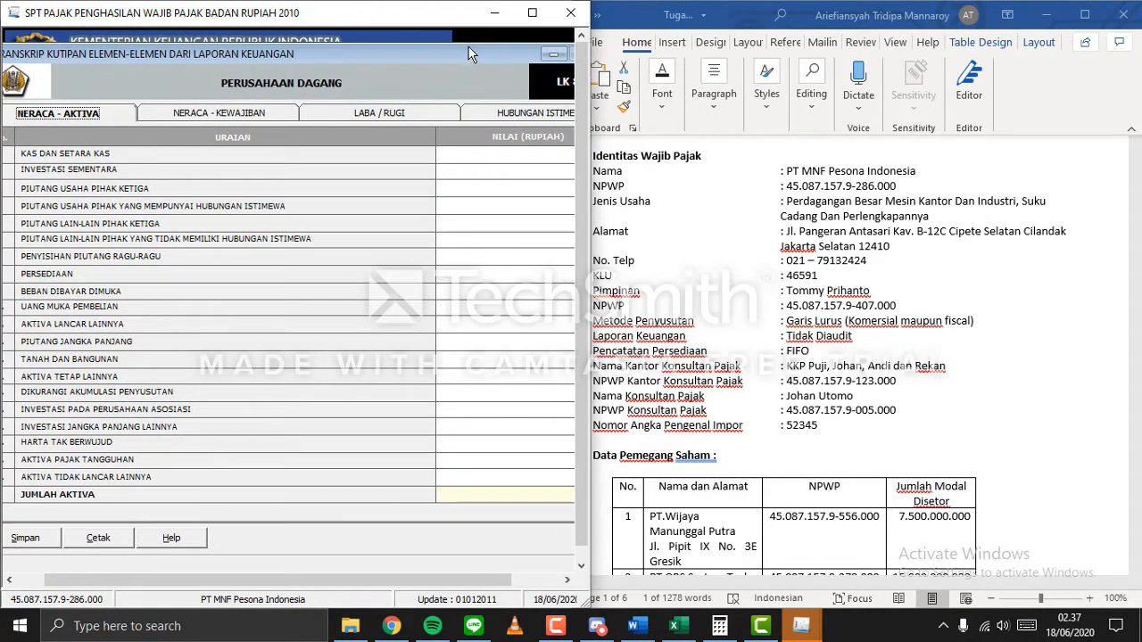
drag(467, 49, 478, 38)
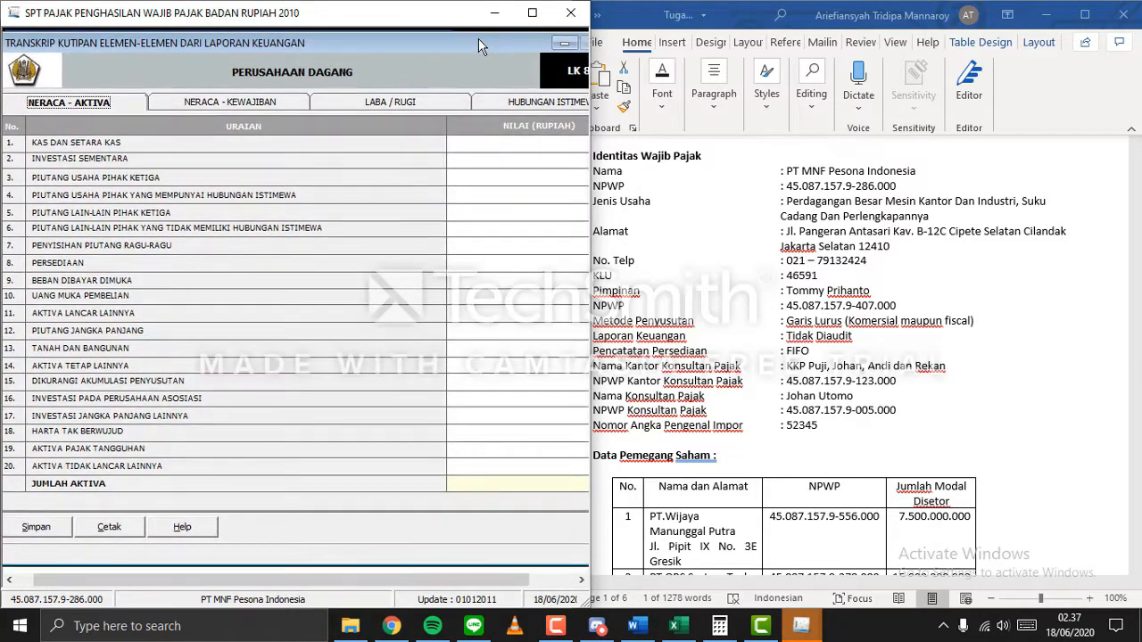
drag(592, 477, 639, 473)
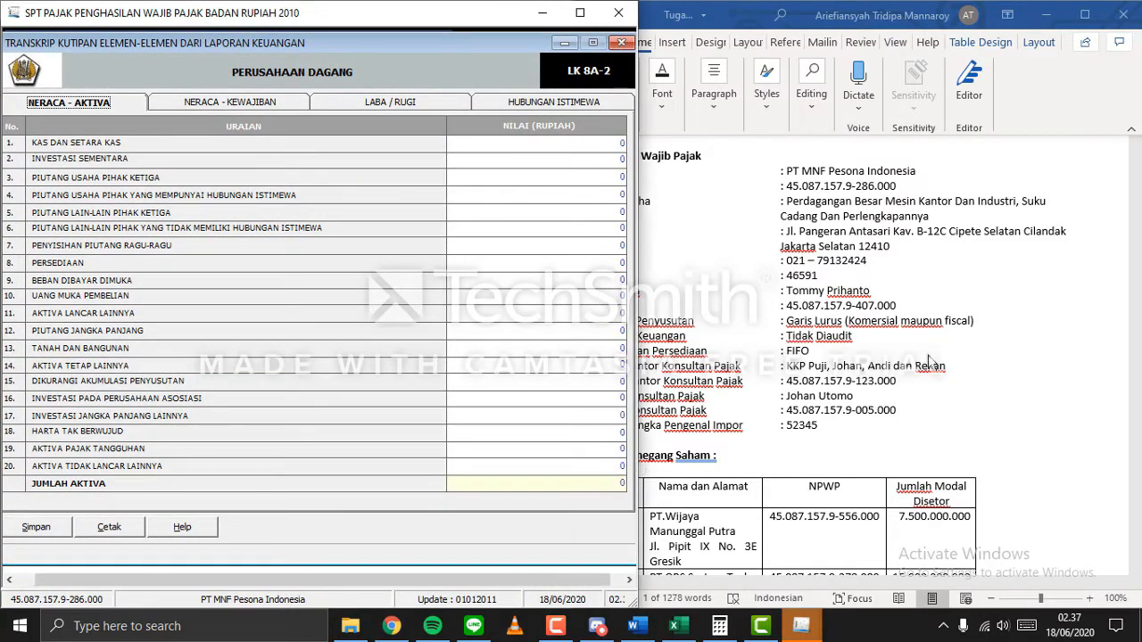
click(974, 298)
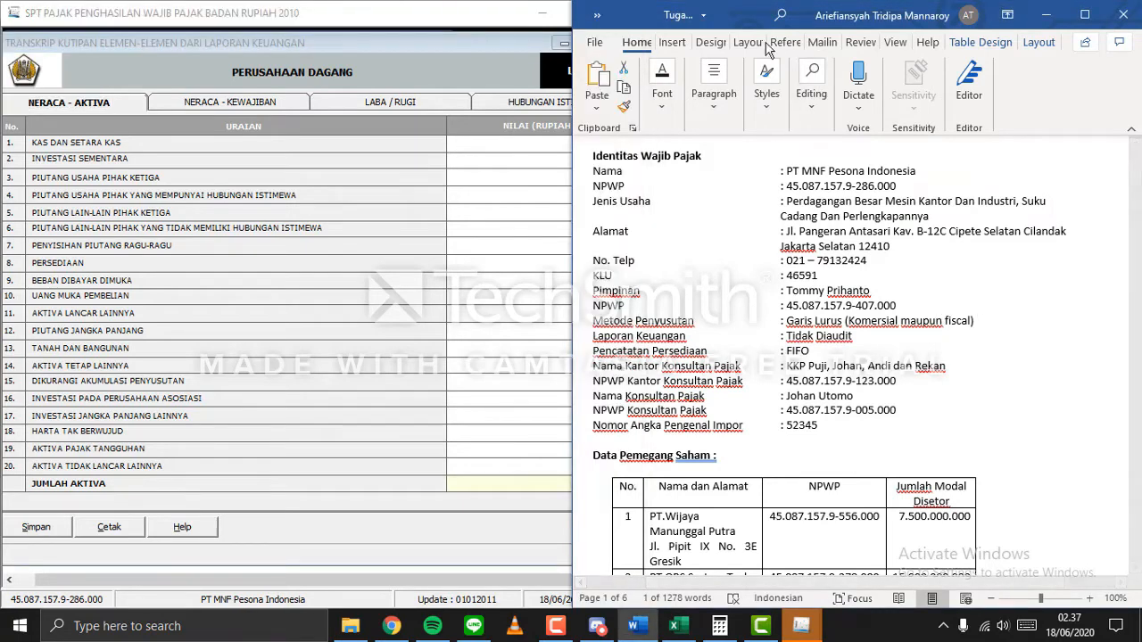
drag(634, 15, 691, 17)
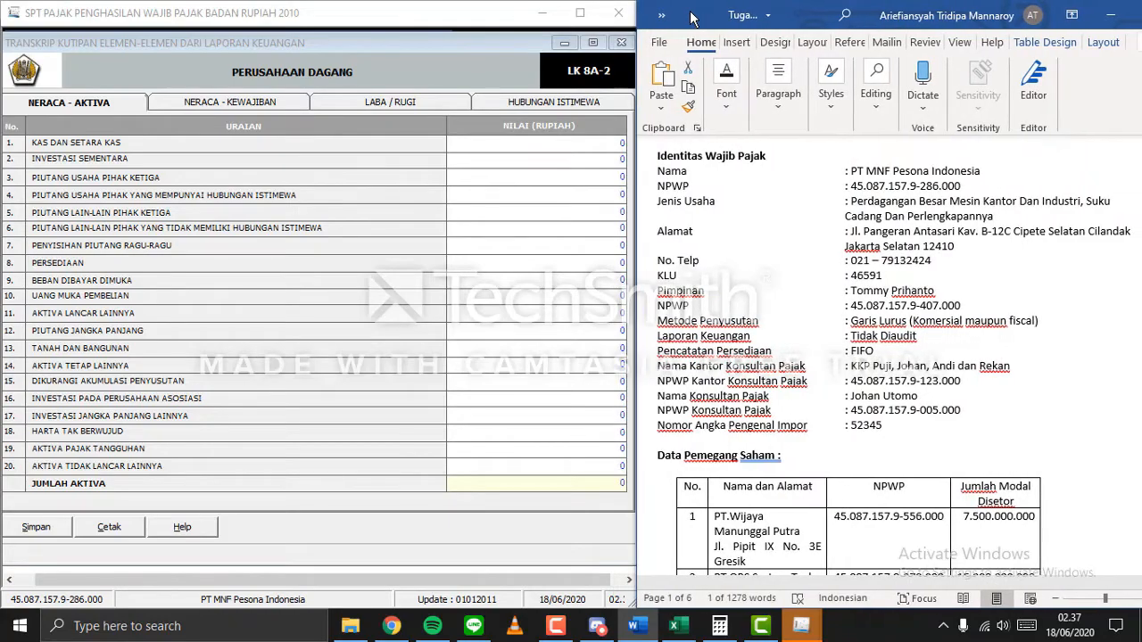
Copy the Kas dan Setara Kas amount, 2.450.000.000, from the Word document's balance sheet into row 1 of Neraca - Aktiva.
scroll(845, 371, down, 5)
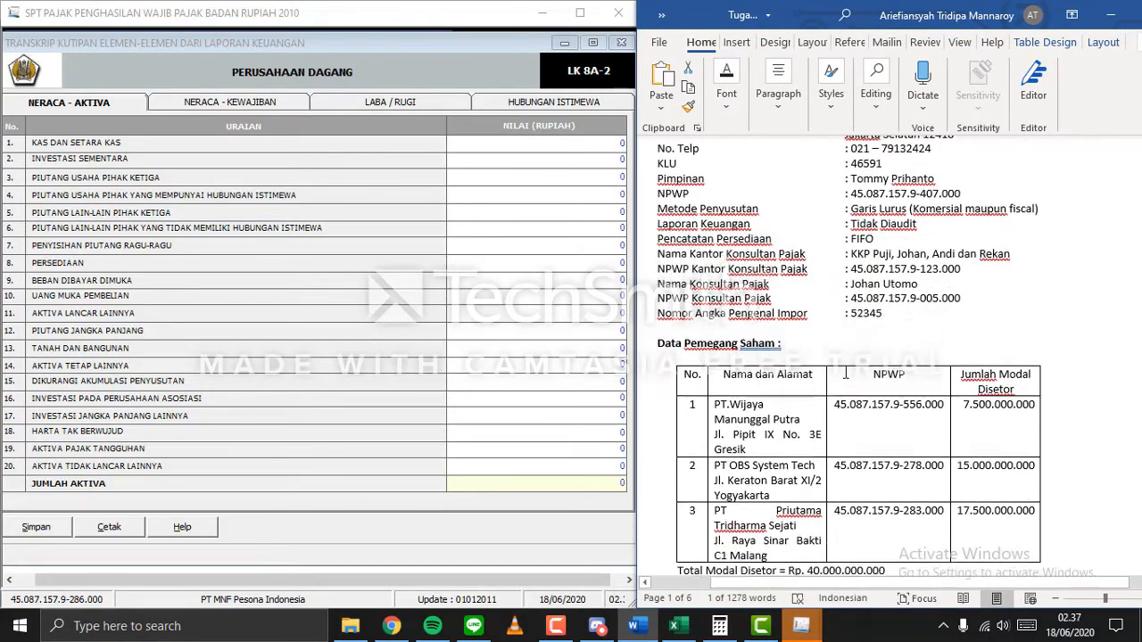
scroll(845, 371, down, 7)
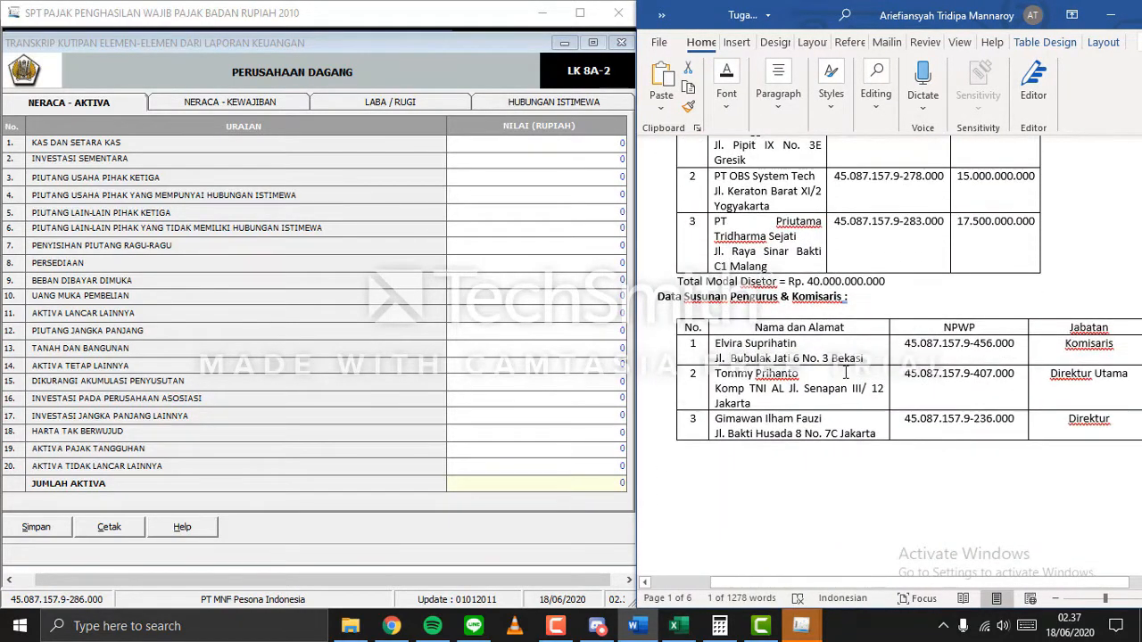
scroll(845, 371, down, 5)
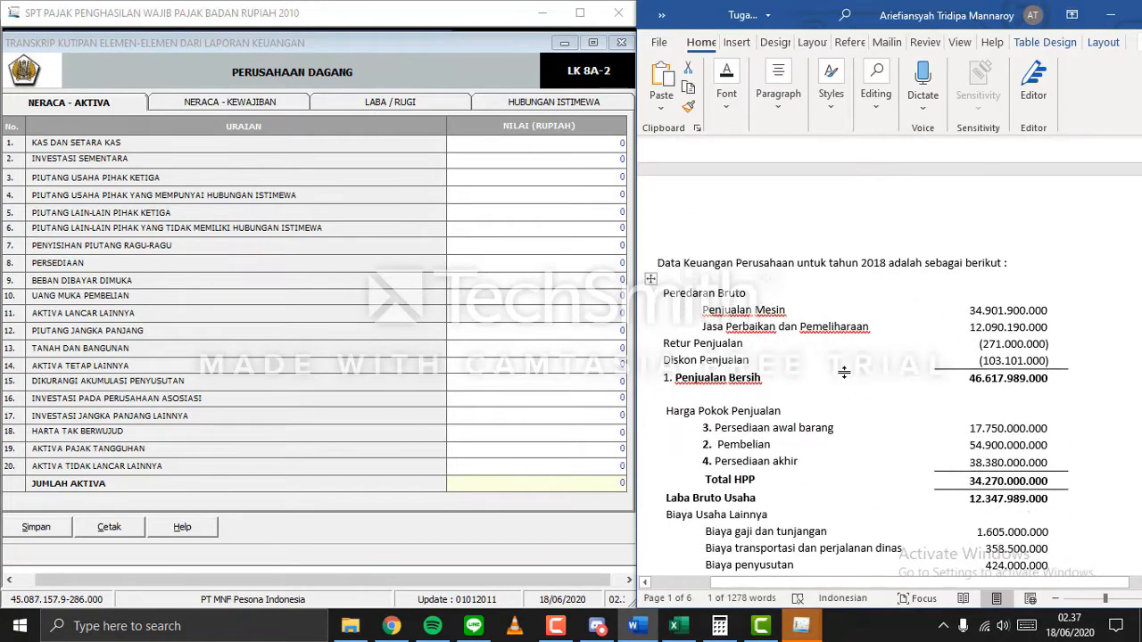
scroll(844, 371, down, 4)
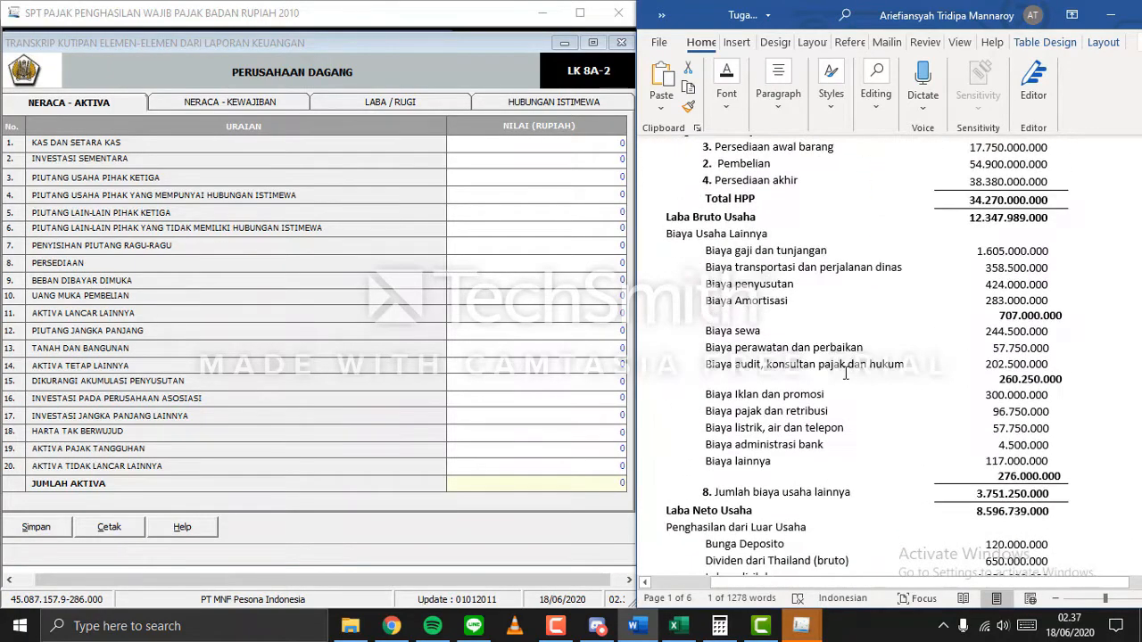
scroll(844, 373, down, 14)
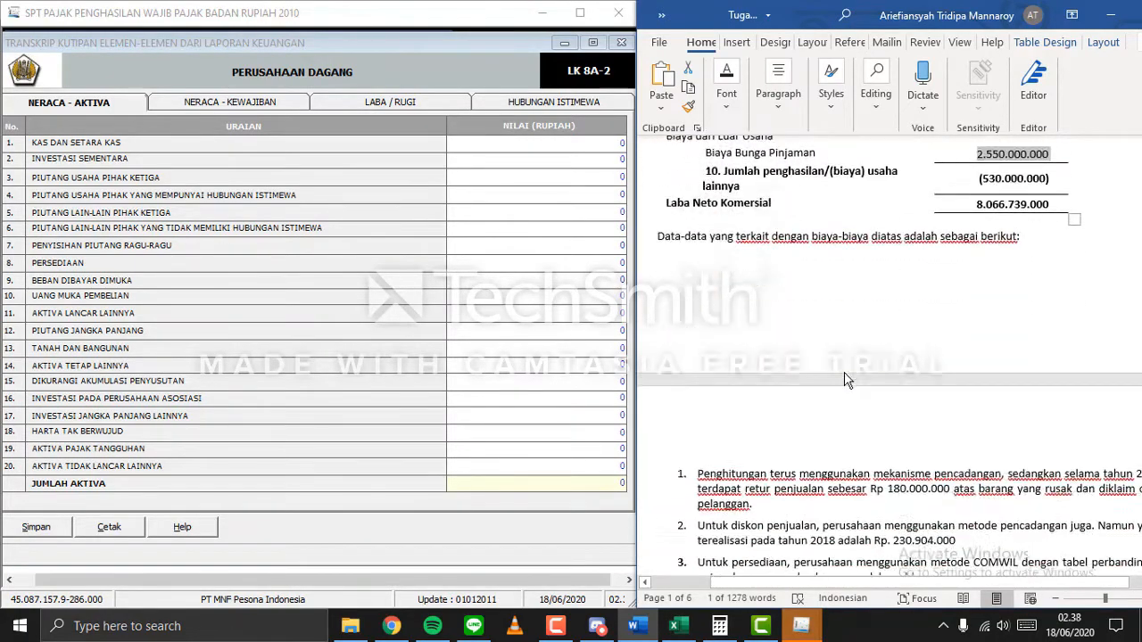
scroll(845, 373, down, 15)
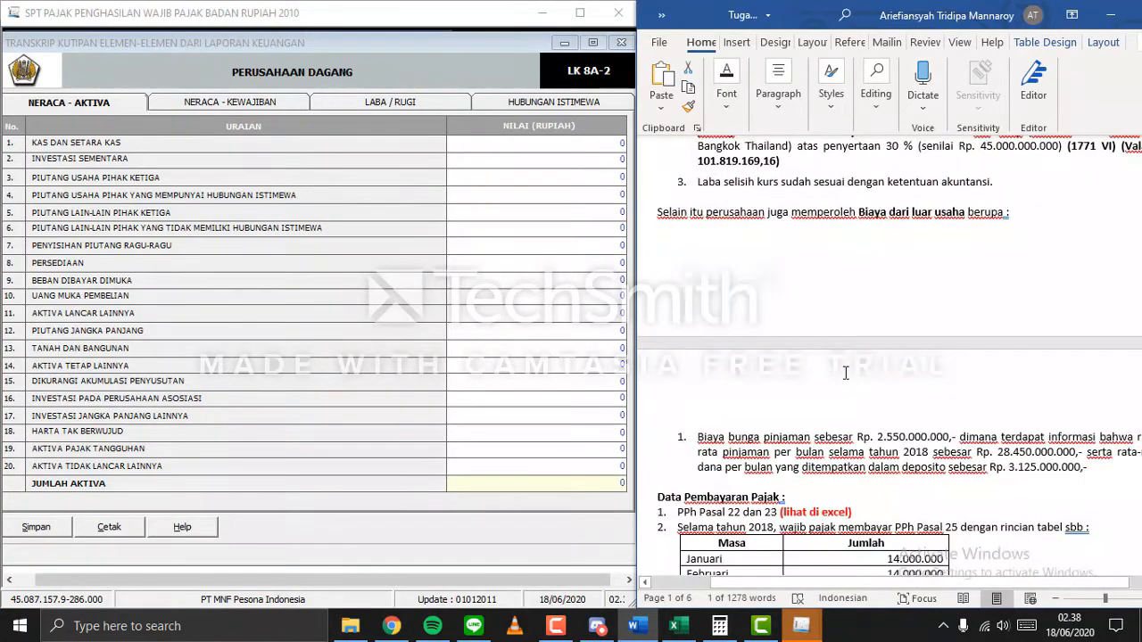
scroll(845, 373, down, 15)
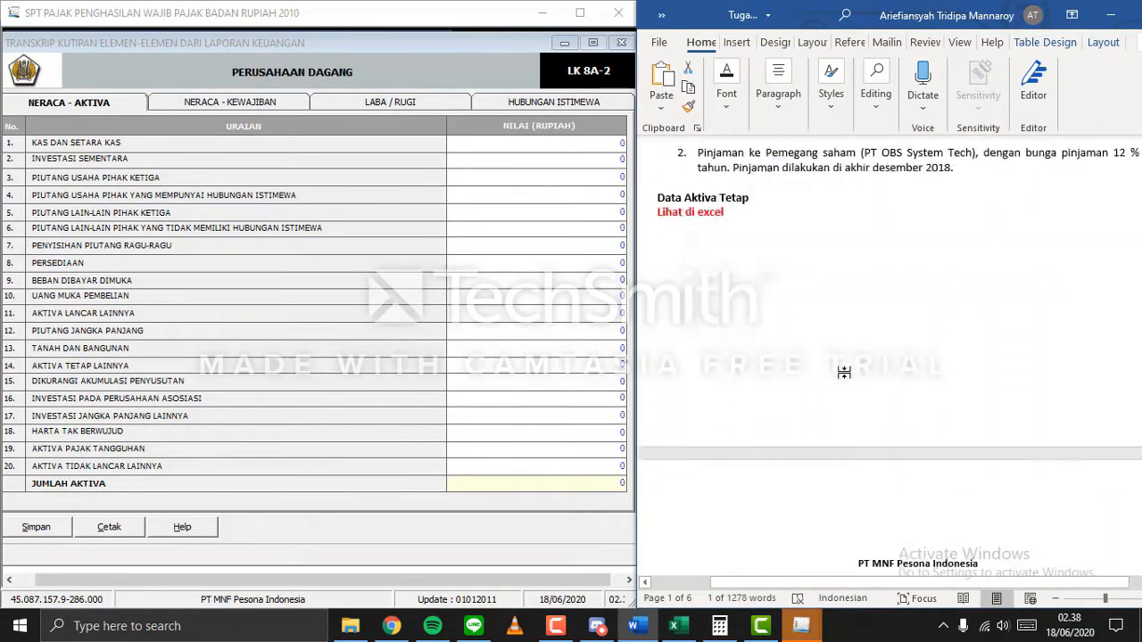
scroll(845, 373, down, 8)
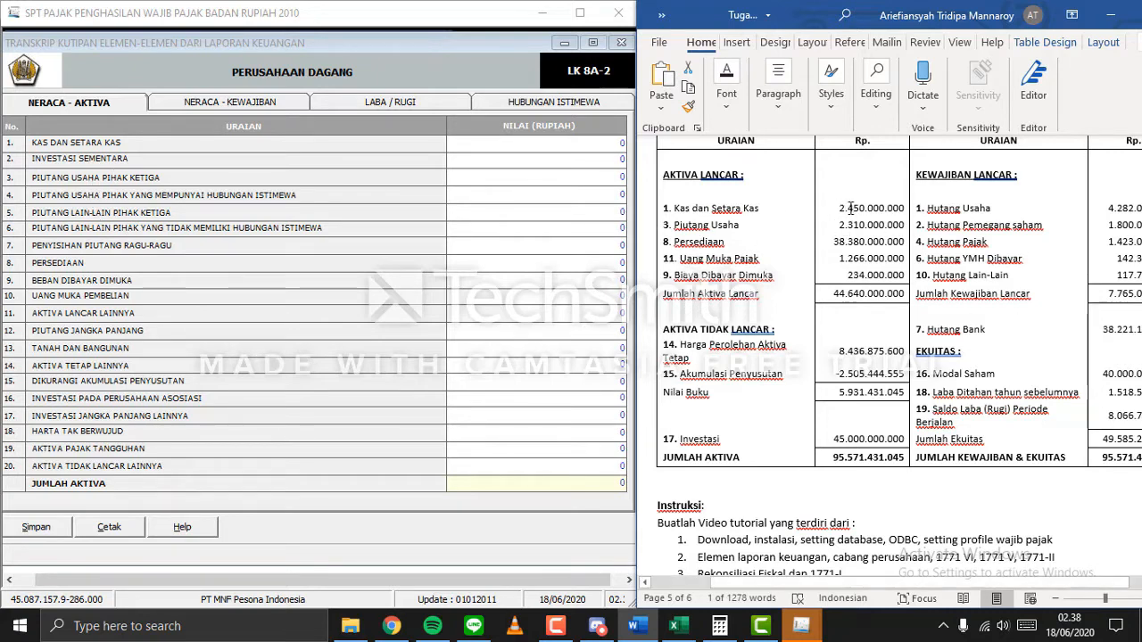
drag(850, 208, 908, 208)
key(ctrl+c)
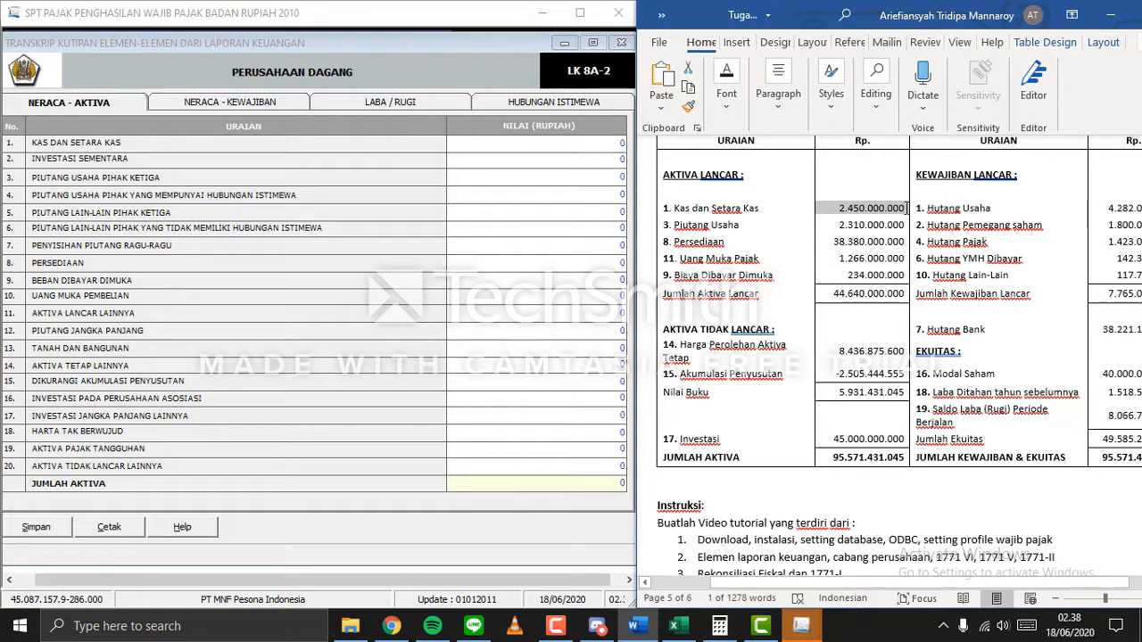
right_click(667, 161)
click(622, 143)
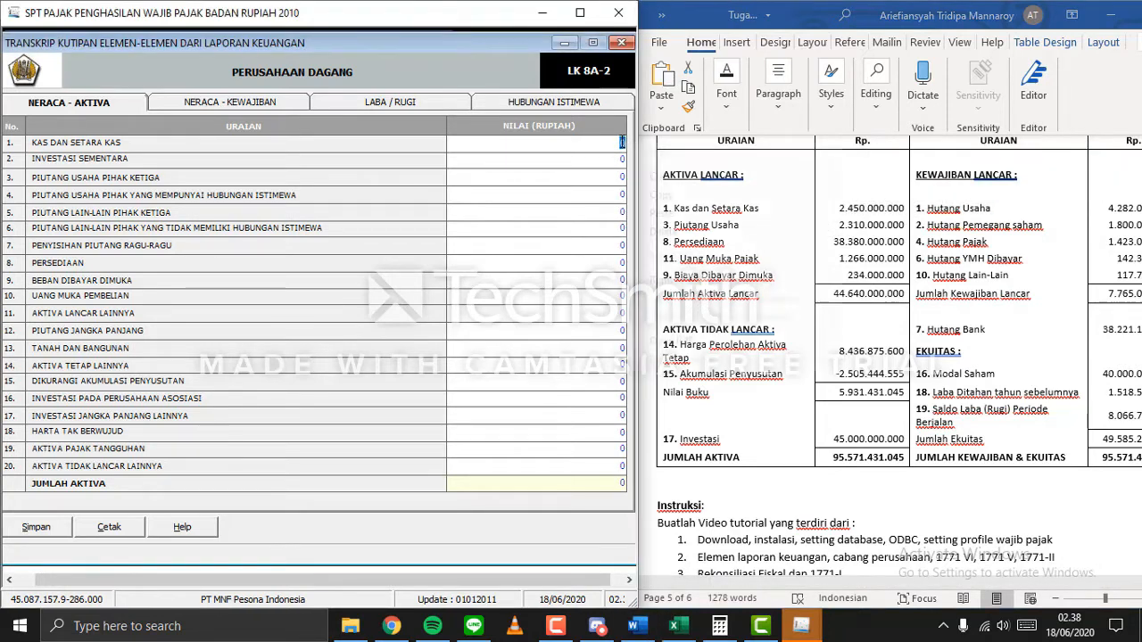
right_click(622, 142)
click(669, 214)
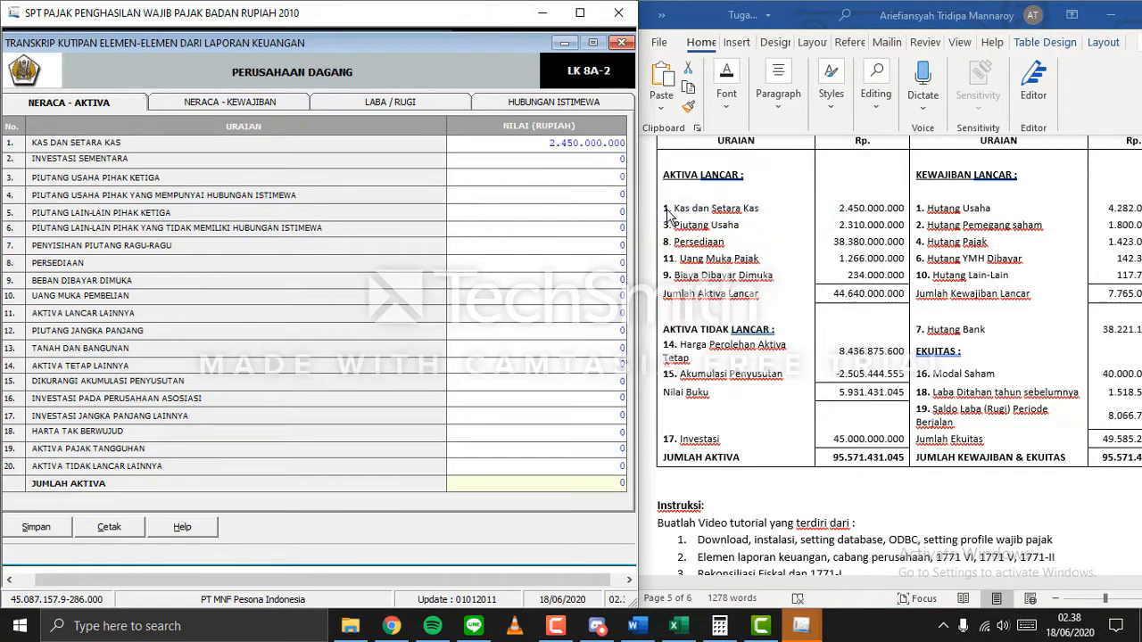
click(599, 163)
Copy the Piutang Usaha amount, 2.310.000.000, from the Word balance sheet into the Piutang Usaha Pihak Ketiga row.
click(842, 225)
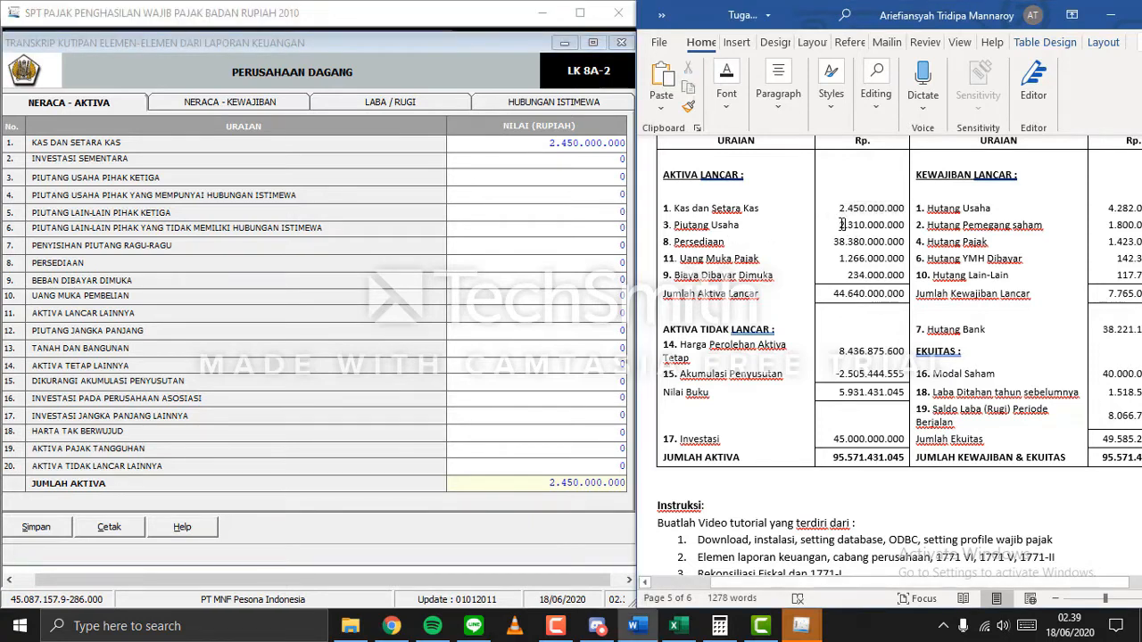
drag(841, 225, 889, 225)
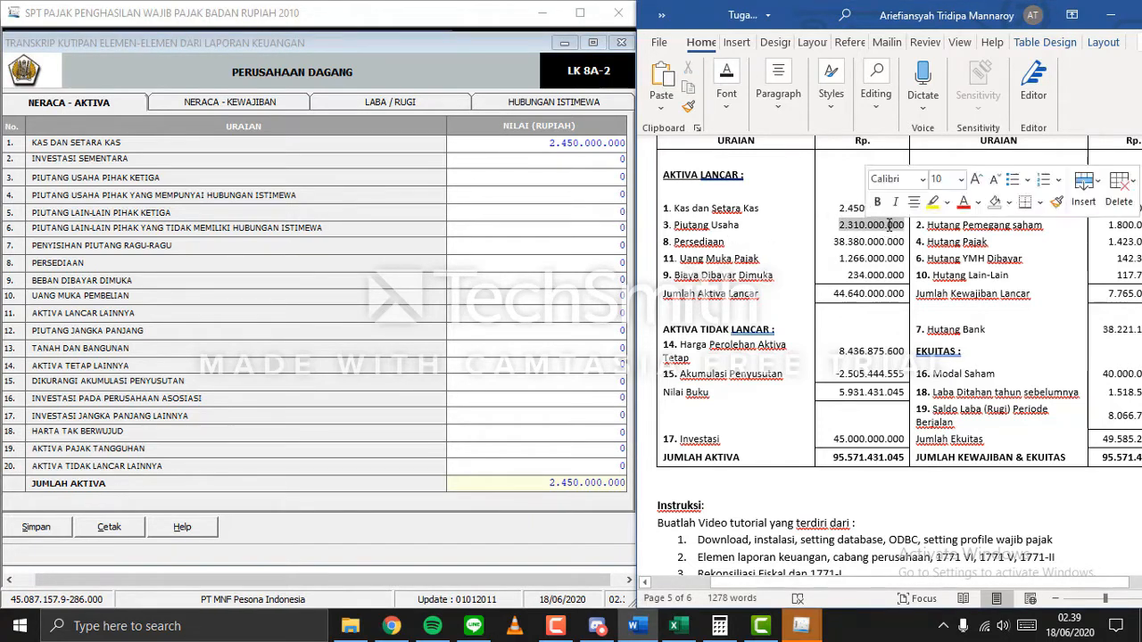
right_click(880, 230)
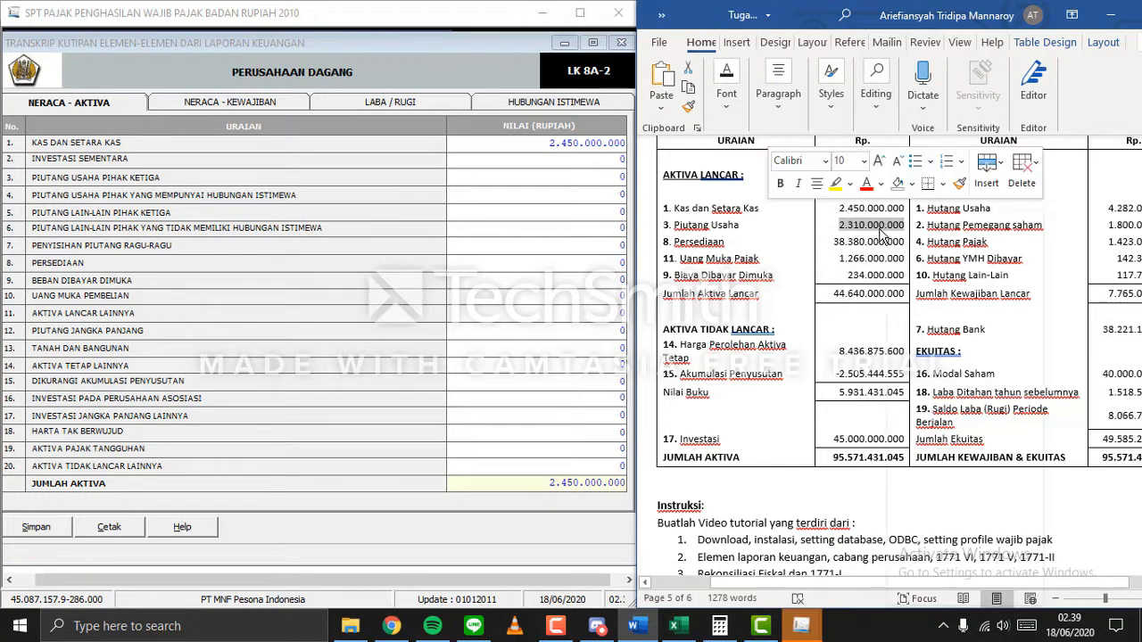
click(914, 107)
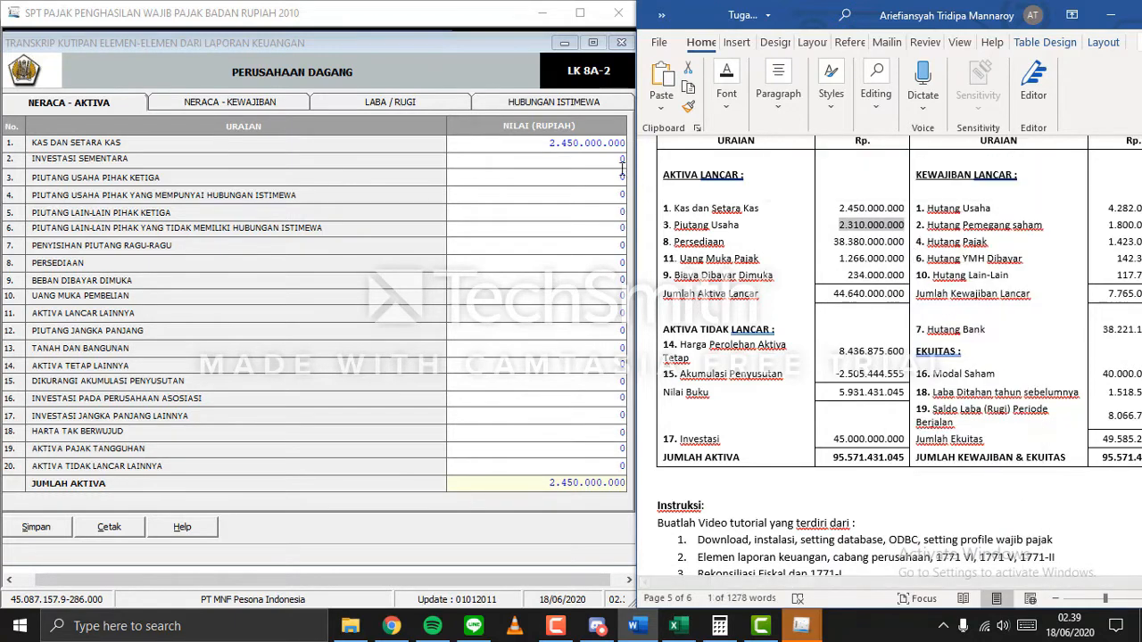
click(622, 175)
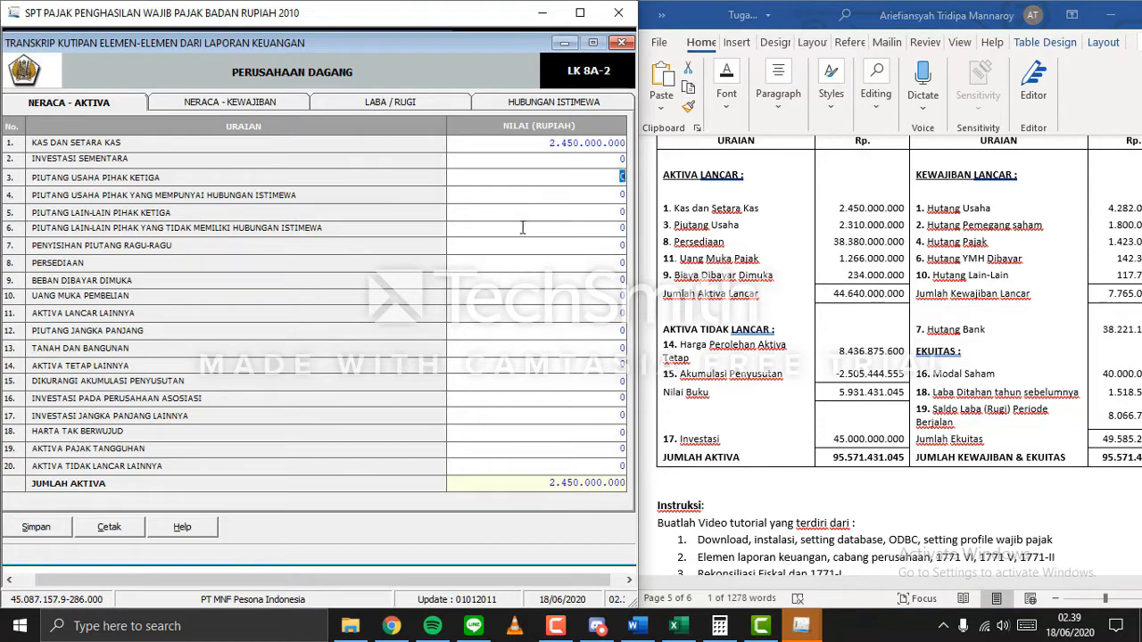
right_click(622, 176)
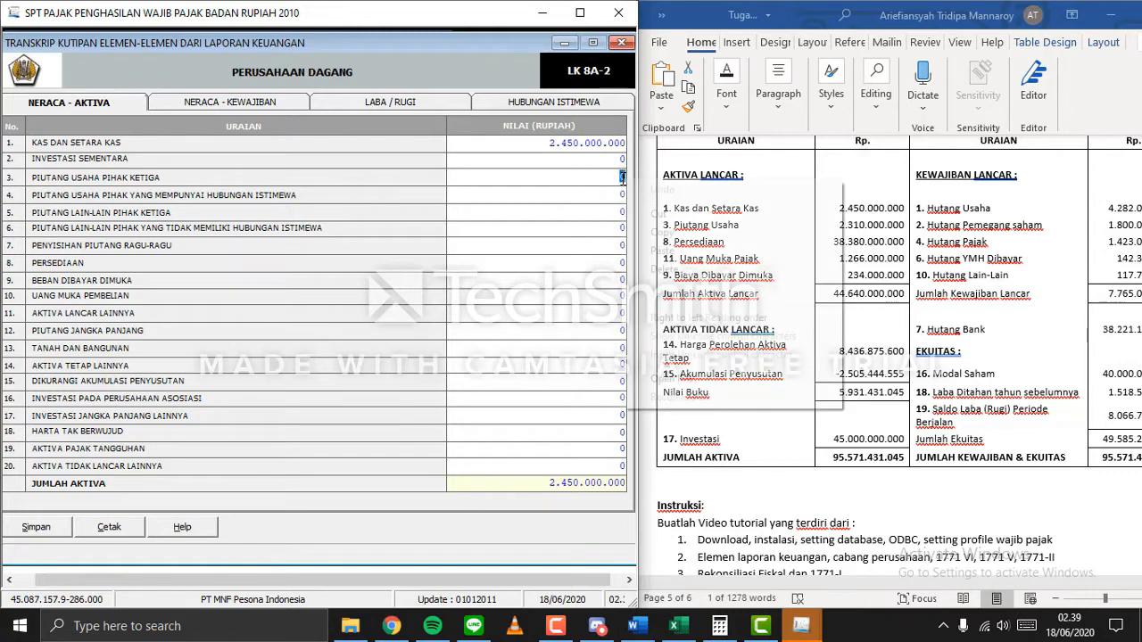
click(664, 251)
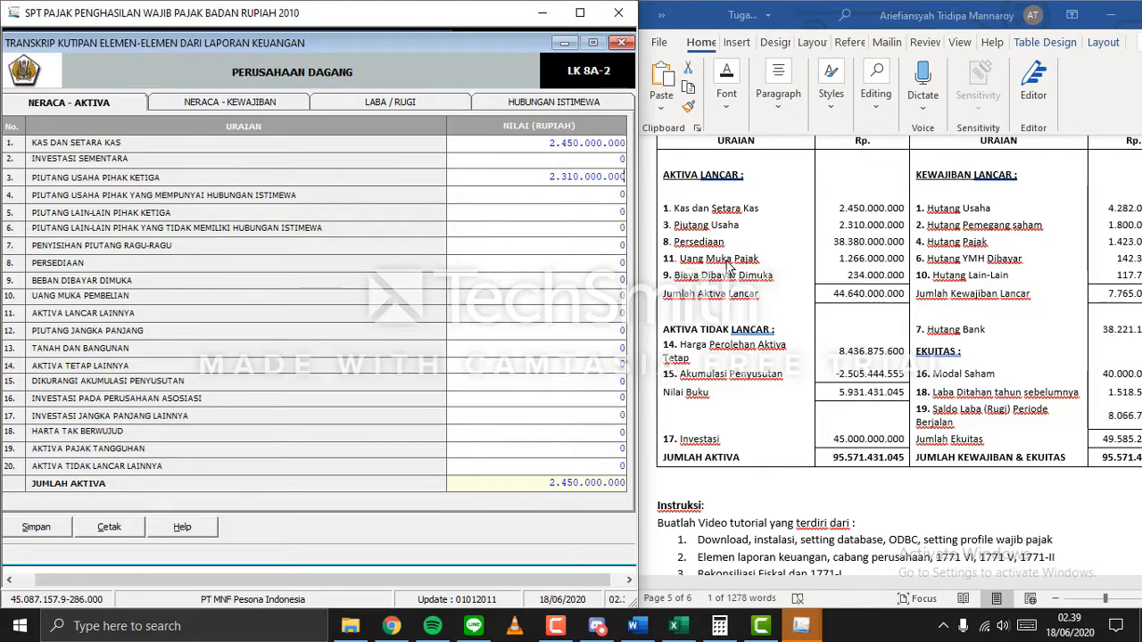
Copy the Persediaan amount, 38.380.000.000, from the Word balance sheet into the Persediaan row of Neraca - Aktiva.
click(863, 247)
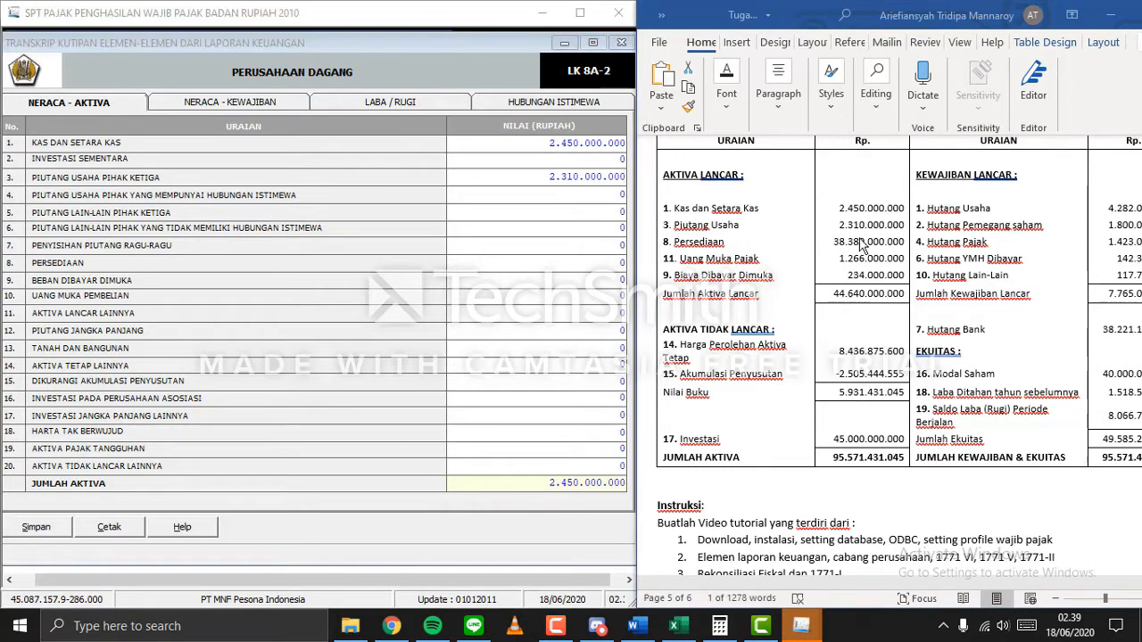
drag(835, 247, 905, 244)
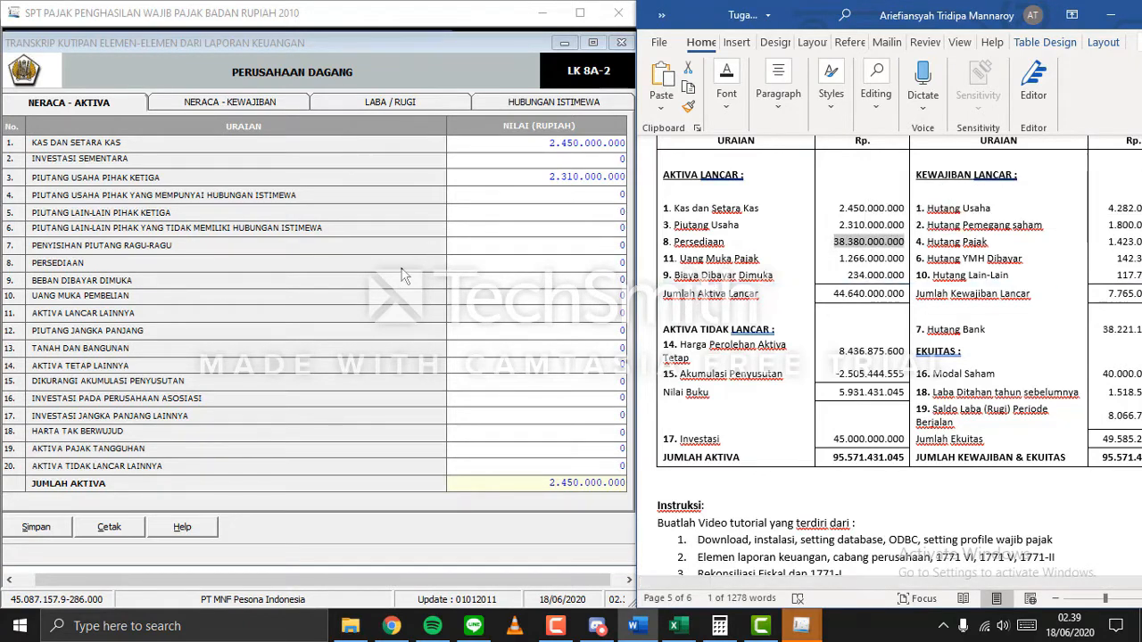
click(563, 267)
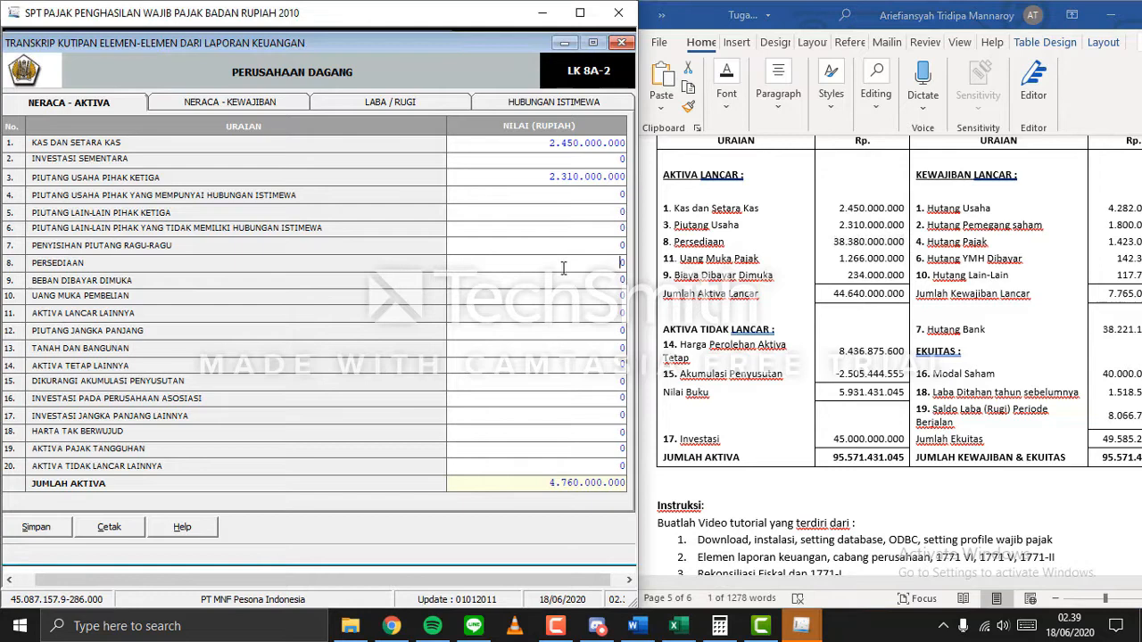
right_click(622, 263)
click(677, 333)
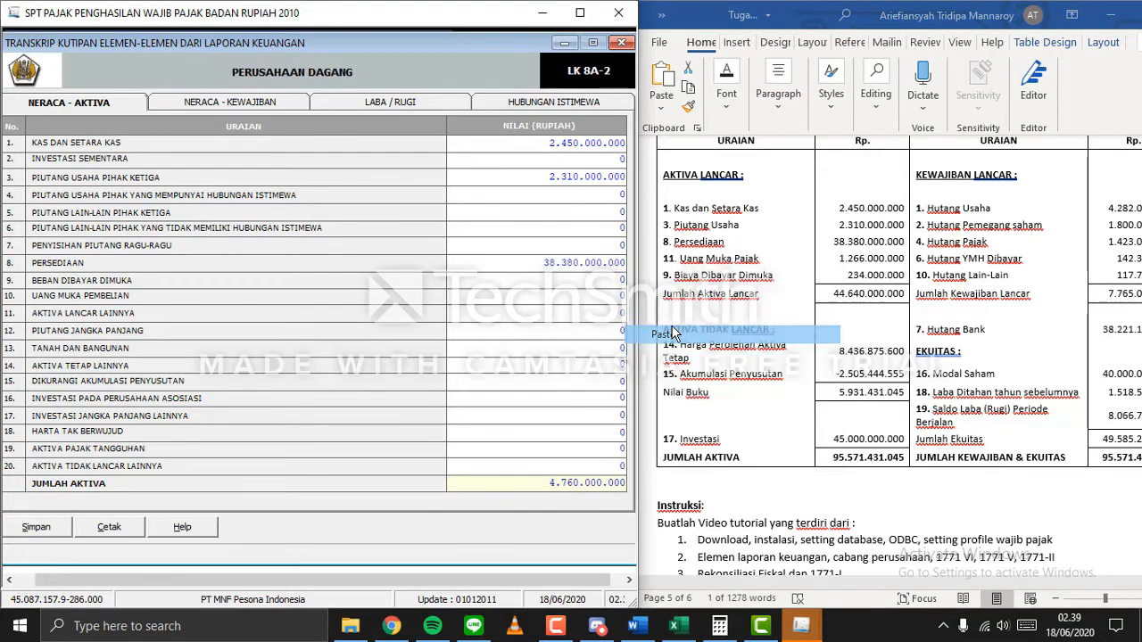
Copy the Uang Muka Pajak amount, 1.266.000.000, from the Word balance sheet into the Aktiva Lancar Lainnya row.
key(alt+Tab)
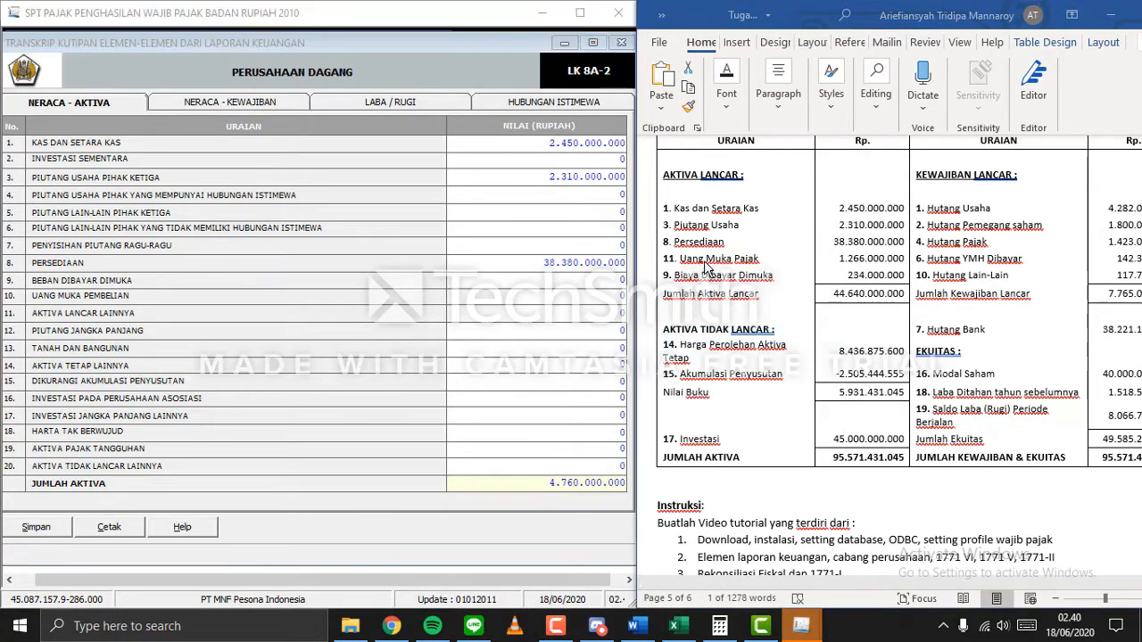
click(839, 259)
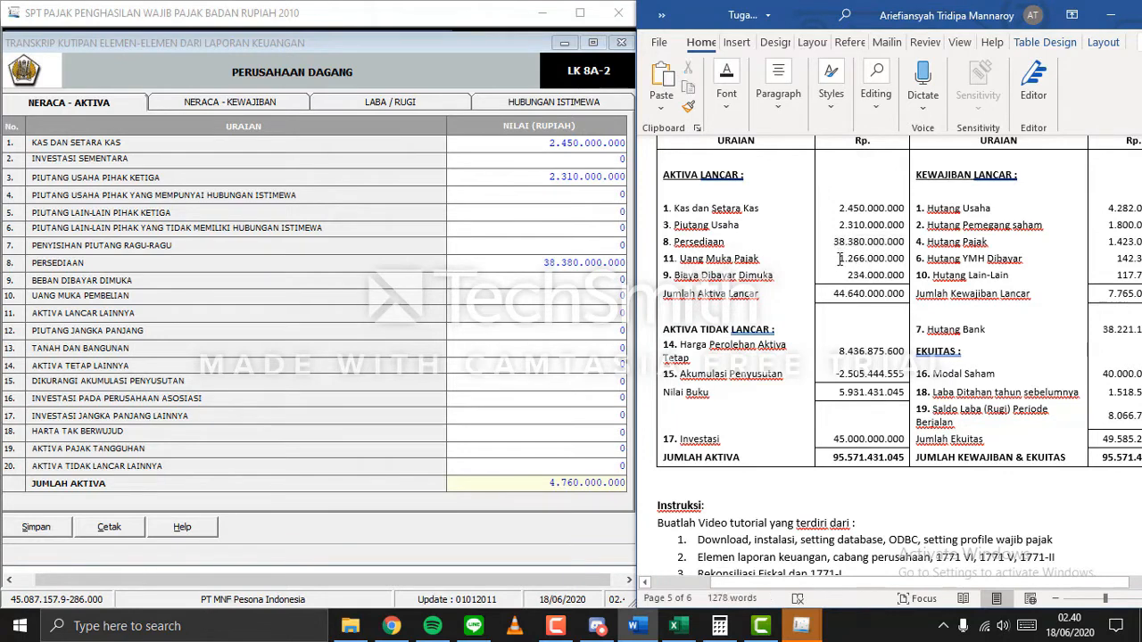
drag(850, 258, 906, 259)
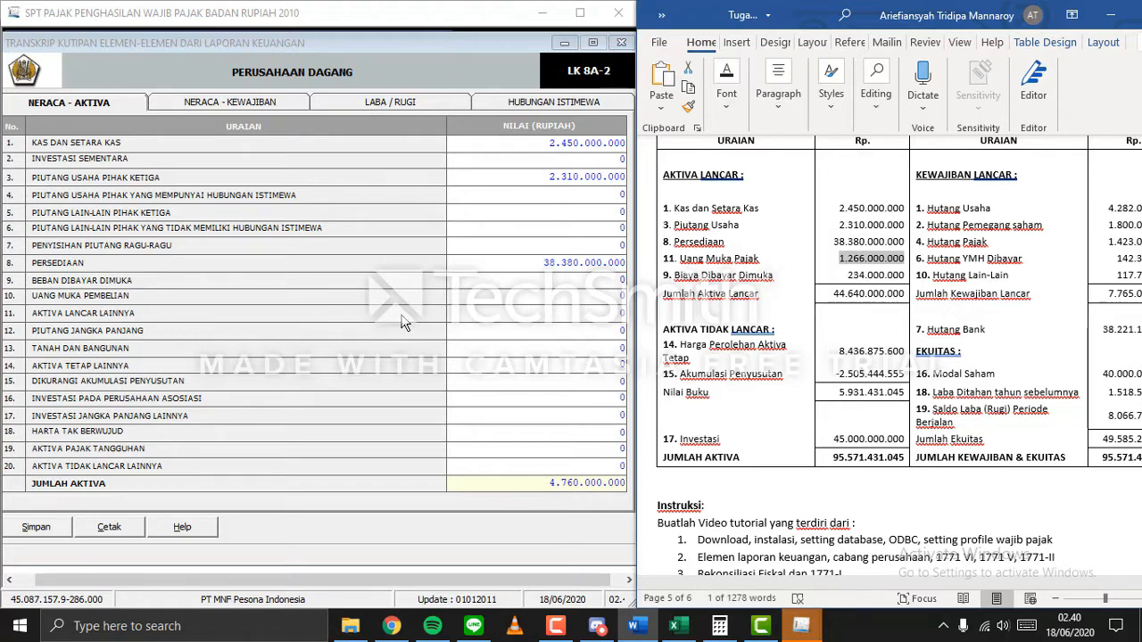
click(612, 313)
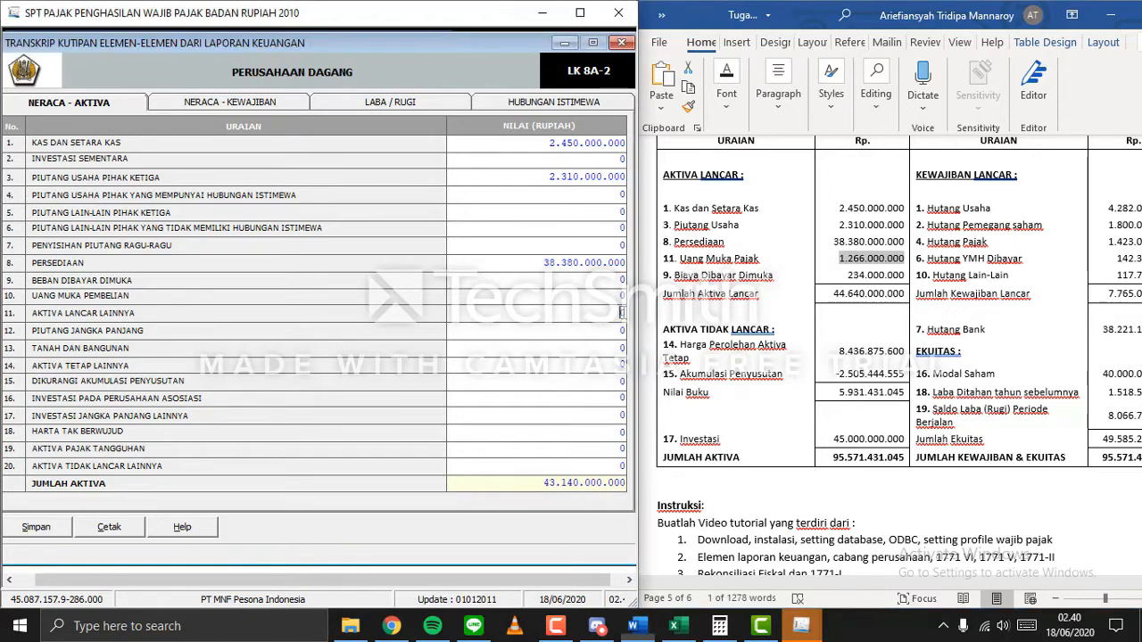
right_click(622, 313)
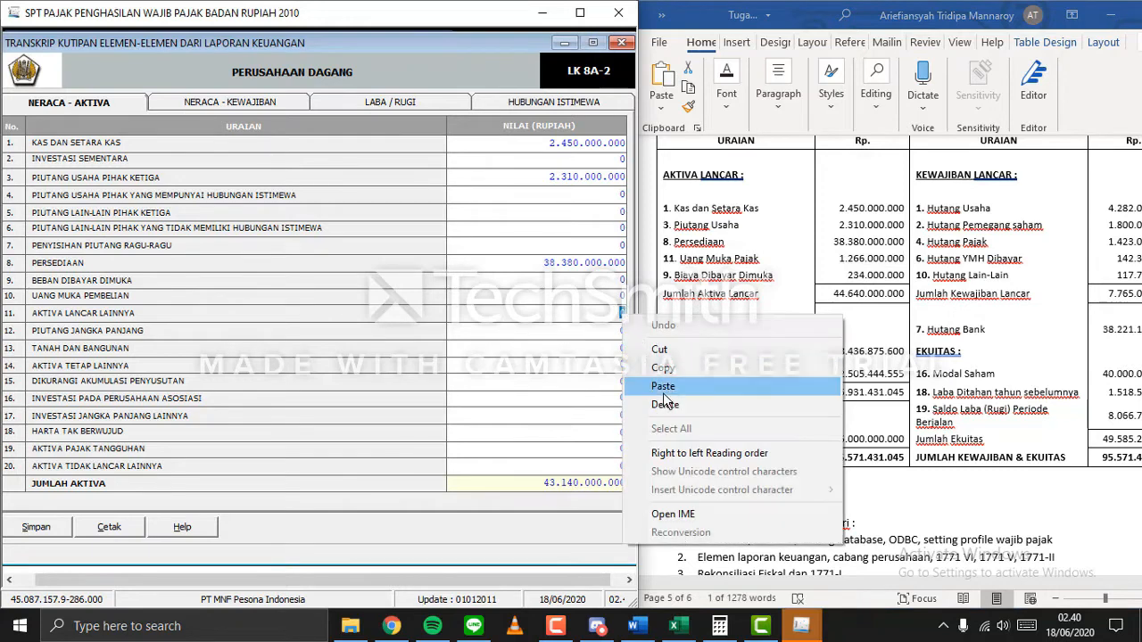
click(663, 383)
Copy the Biaya Dibayar Dimuka amount, 234.000.000, from the Word balance sheet into the Beban Dibayar Dimuka row.
key(alt+Tab)
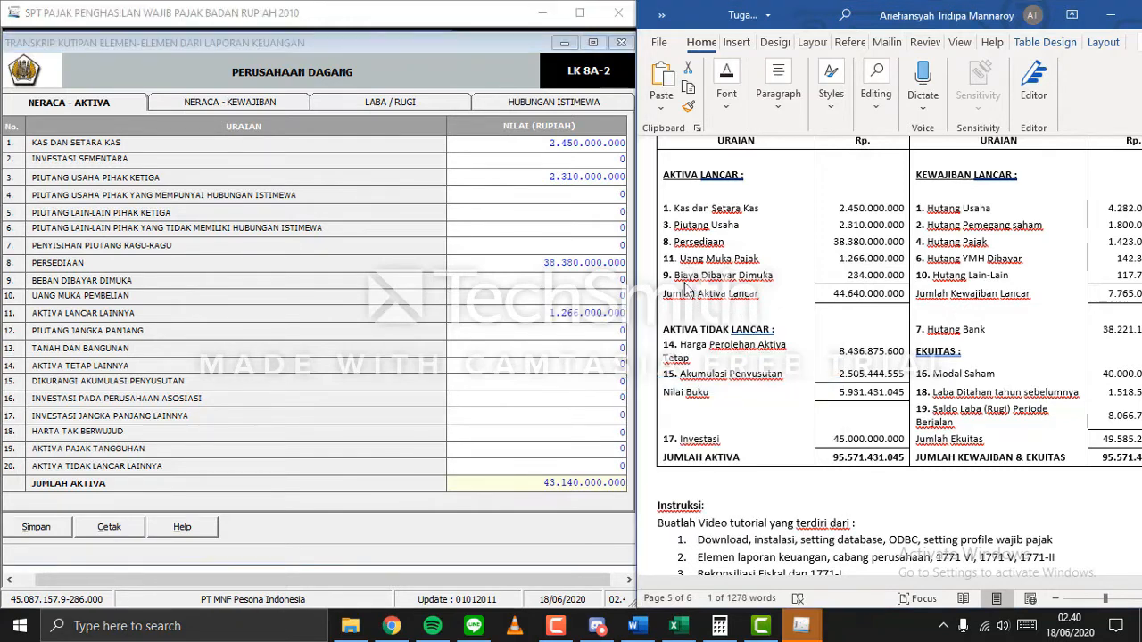
drag(857, 277, 896, 275)
right_click(892, 293)
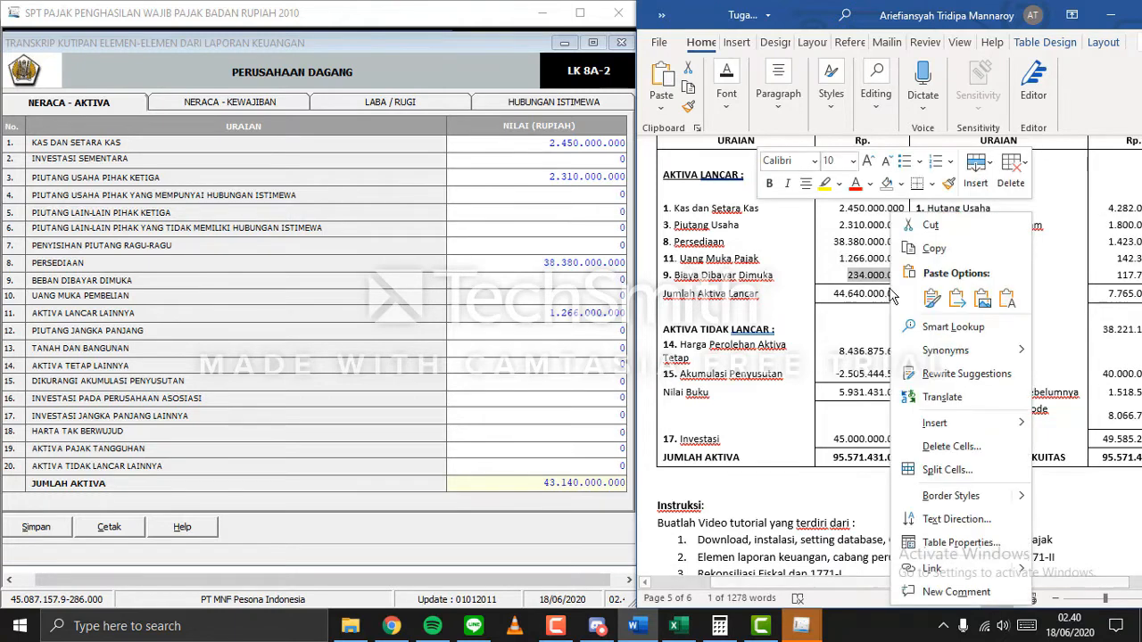
click(920, 242)
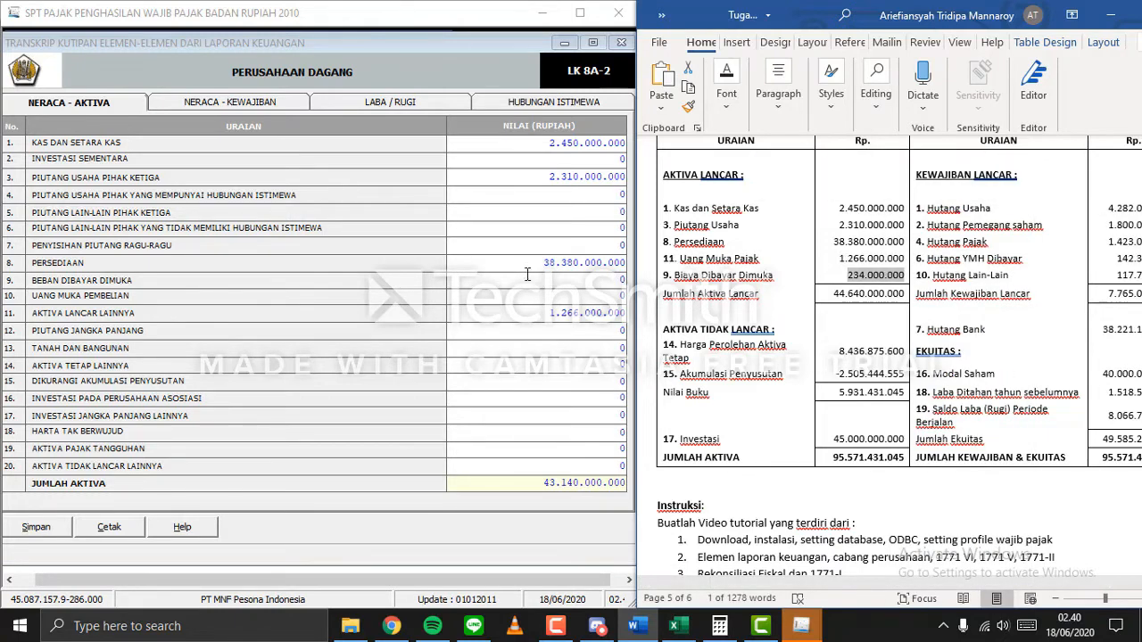
click(535, 280)
right_click(624, 280)
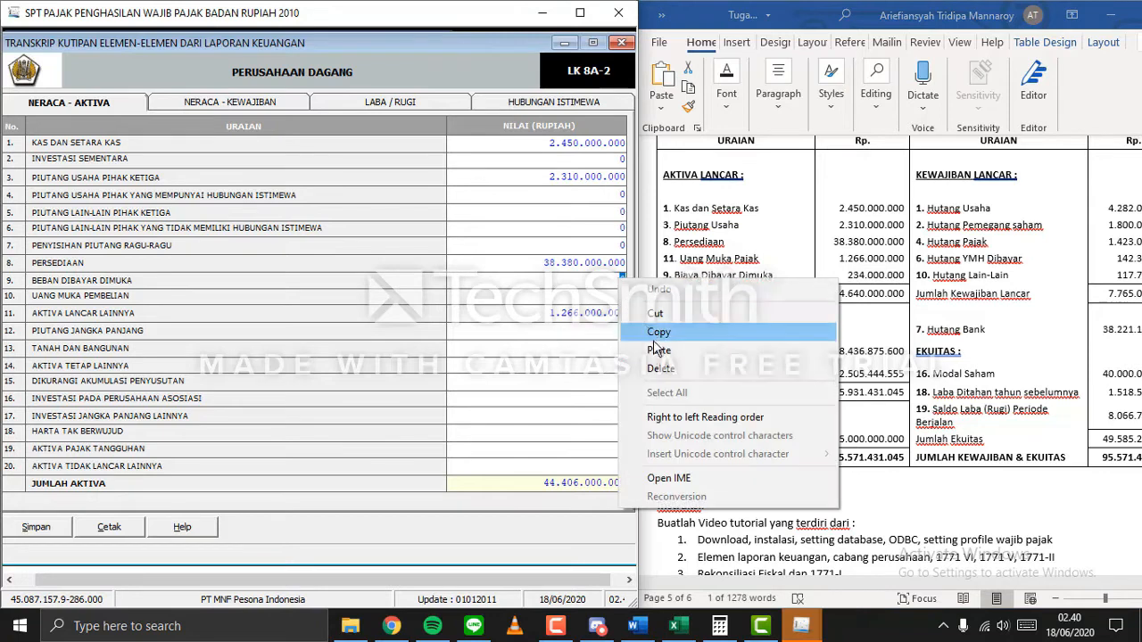
click(658, 350)
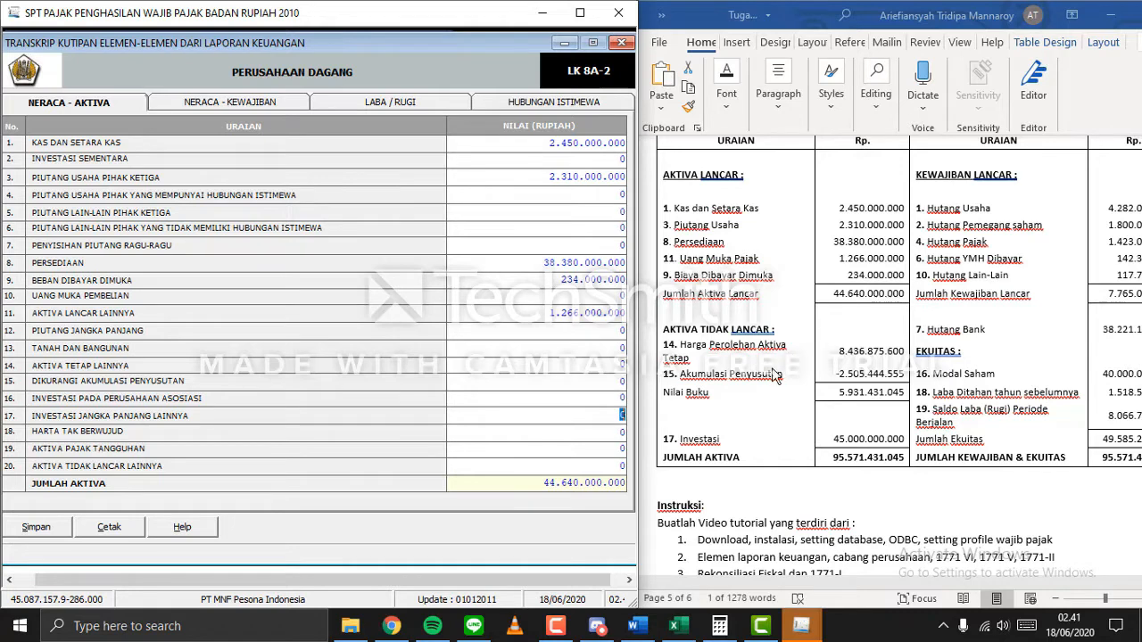
Copy the Harga Perolehan Aktiva Tetap amount, 8.436.875.600, from the Word balance sheet into the Aktiva Tetap Lainnya row.
click(846, 364)
drag(839, 351, 906, 350)
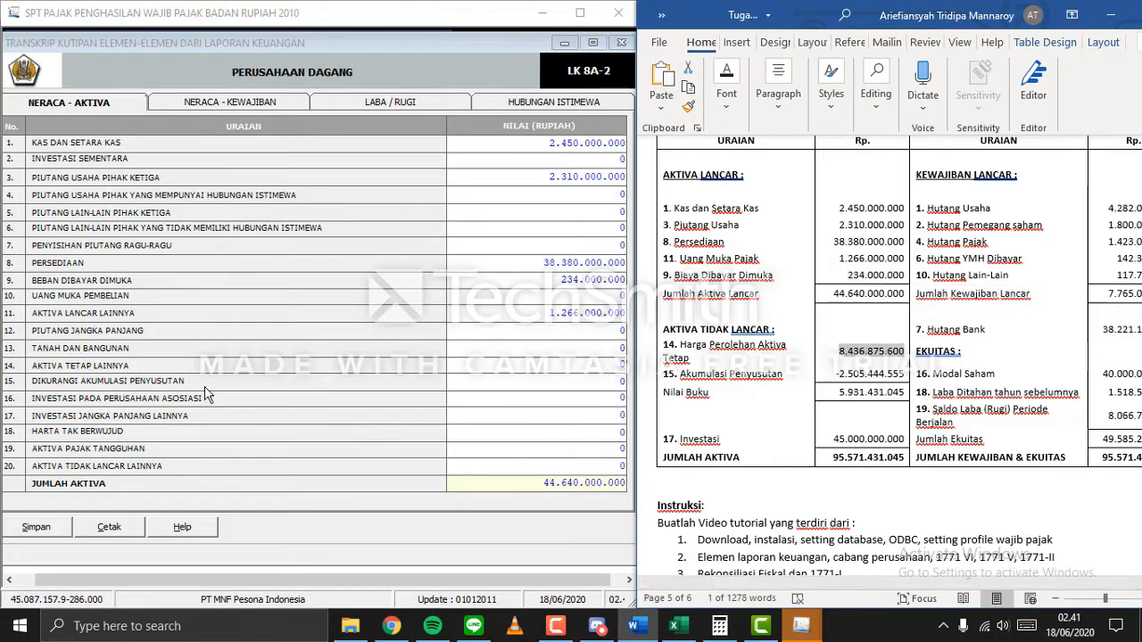
click(614, 364)
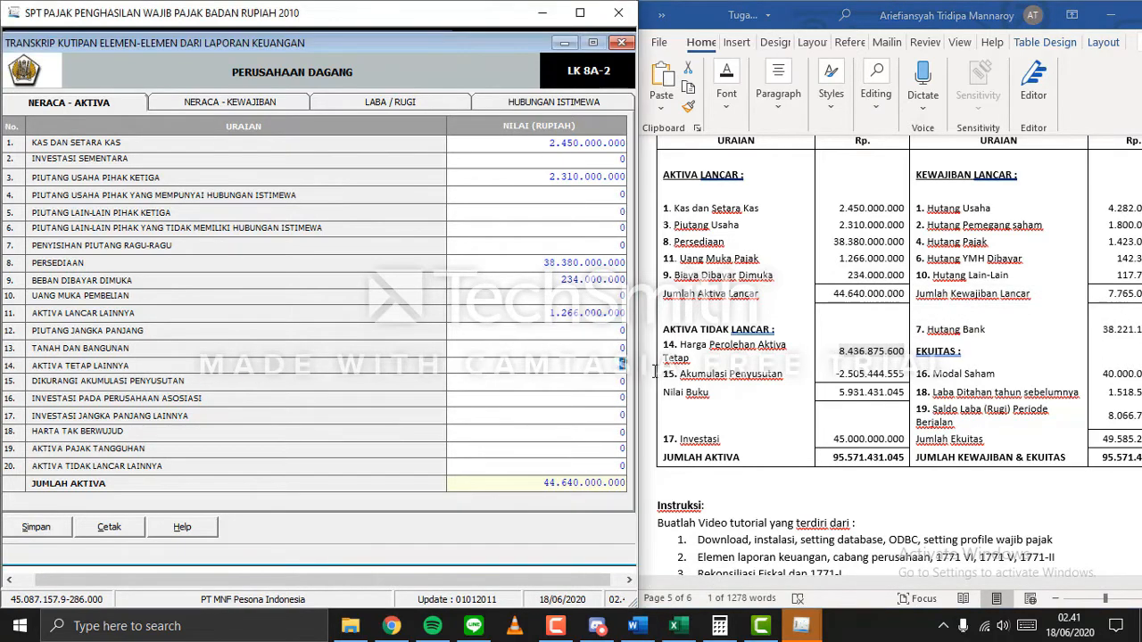
right_click(622, 366)
click(666, 429)
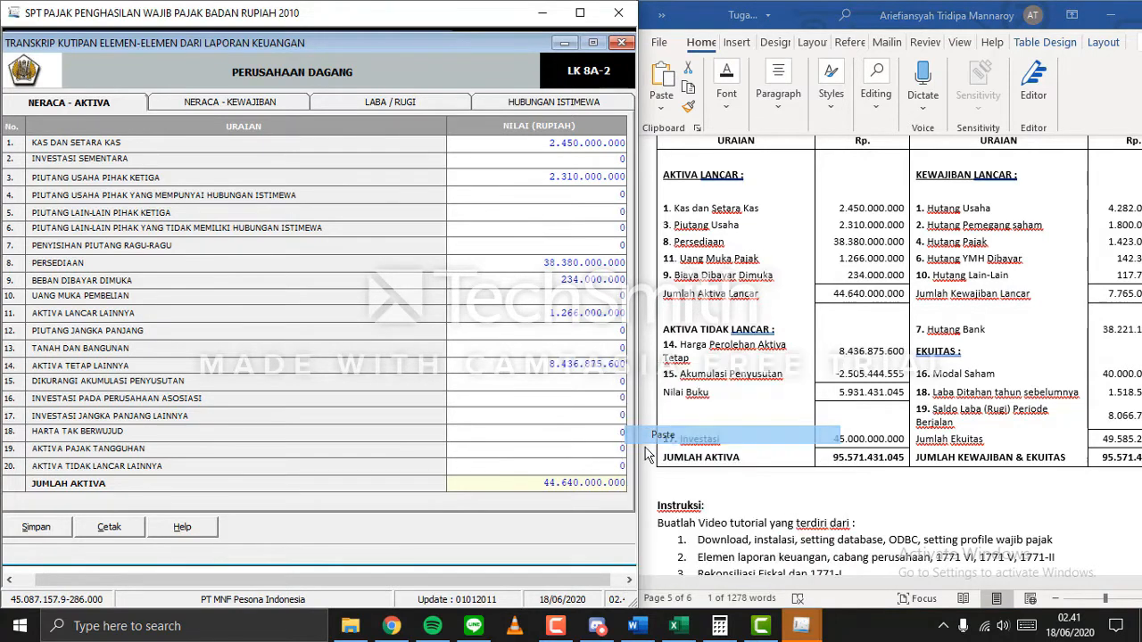
Copy the Akumulasi Penyusutan amount, 2.505.444.555, from the Word balance sheet into the Dikurangi Akumulasi Penyusutan row.
mouse_move(905, 355)
mouse_down()
mouse_move(841, 379)
mouse_move(905, 375)
mouse_up()
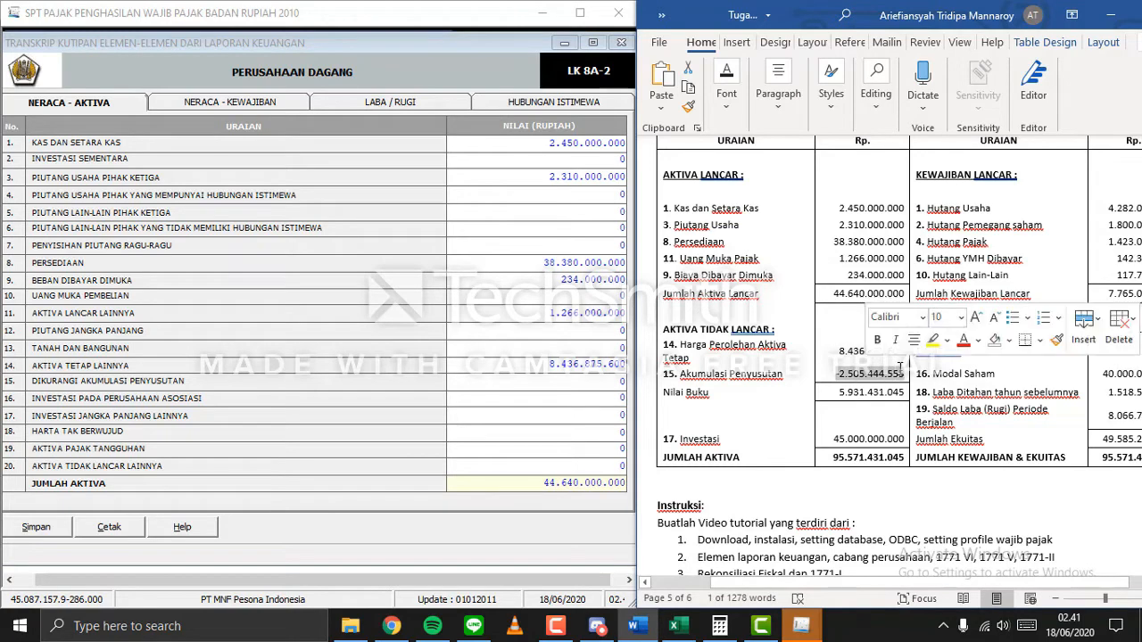
right_click(897, 392)
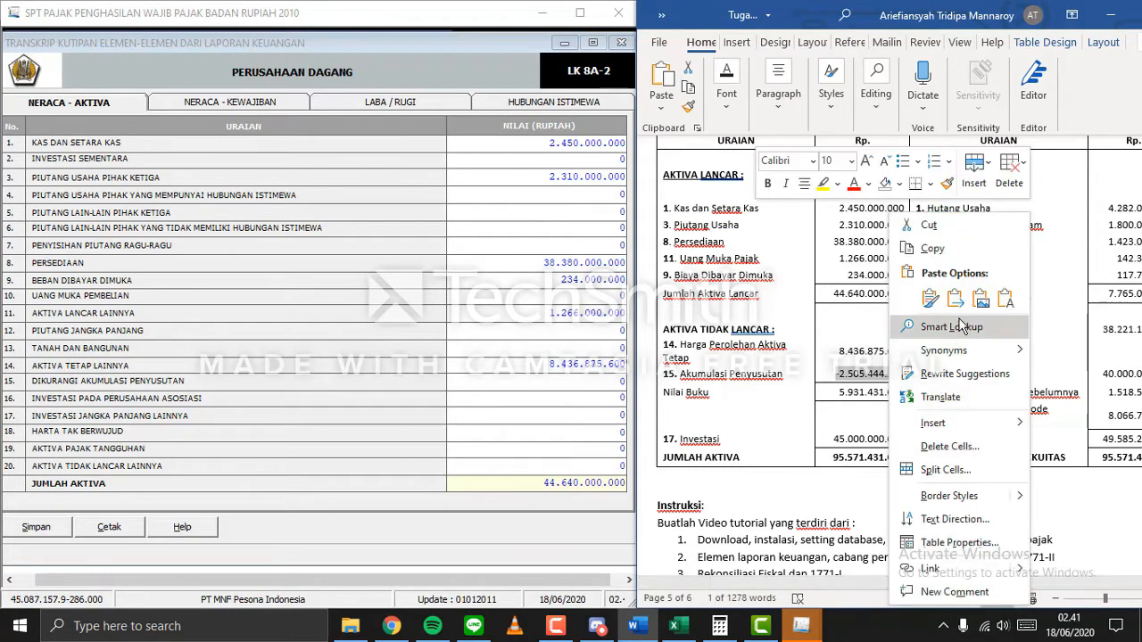
click(956, 256)
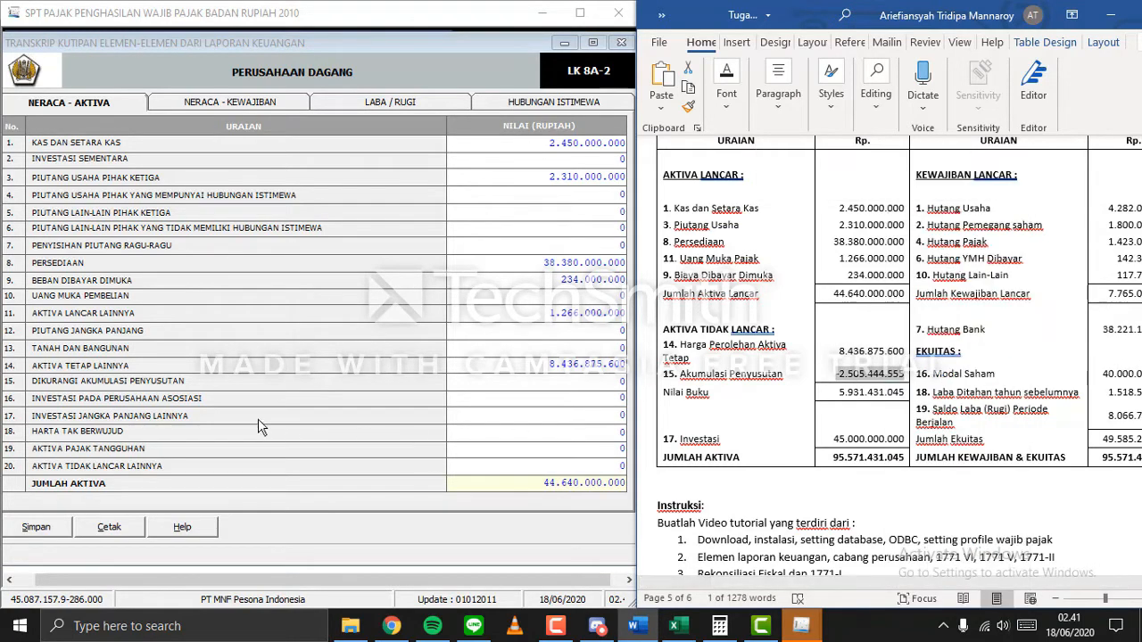
click(602, 383)
right_click(622, 382)
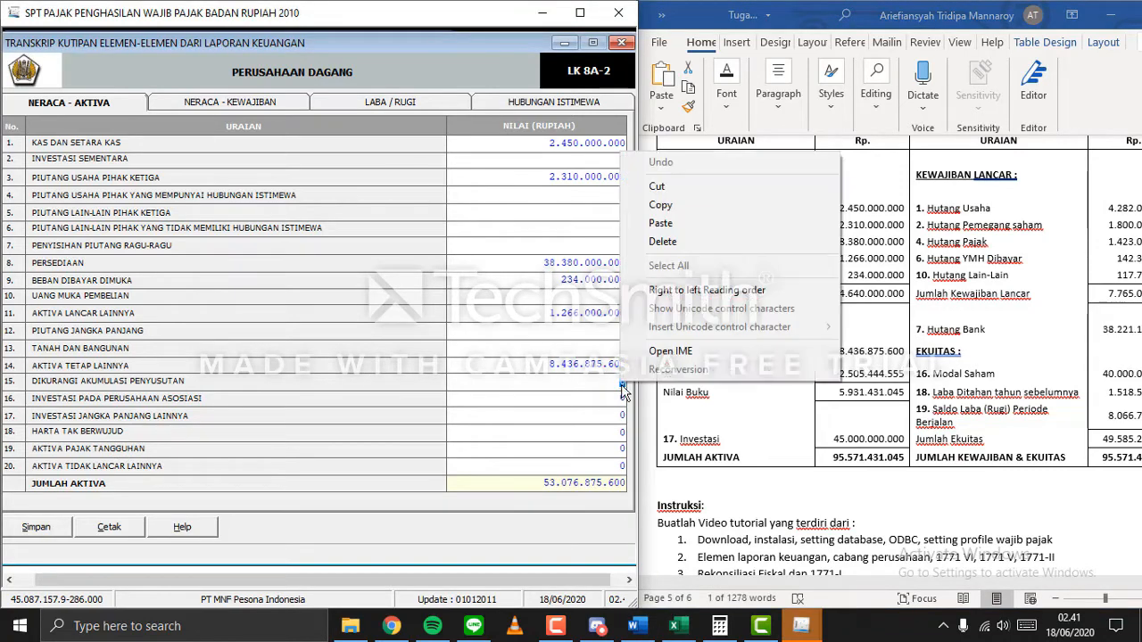
click(739, 228)
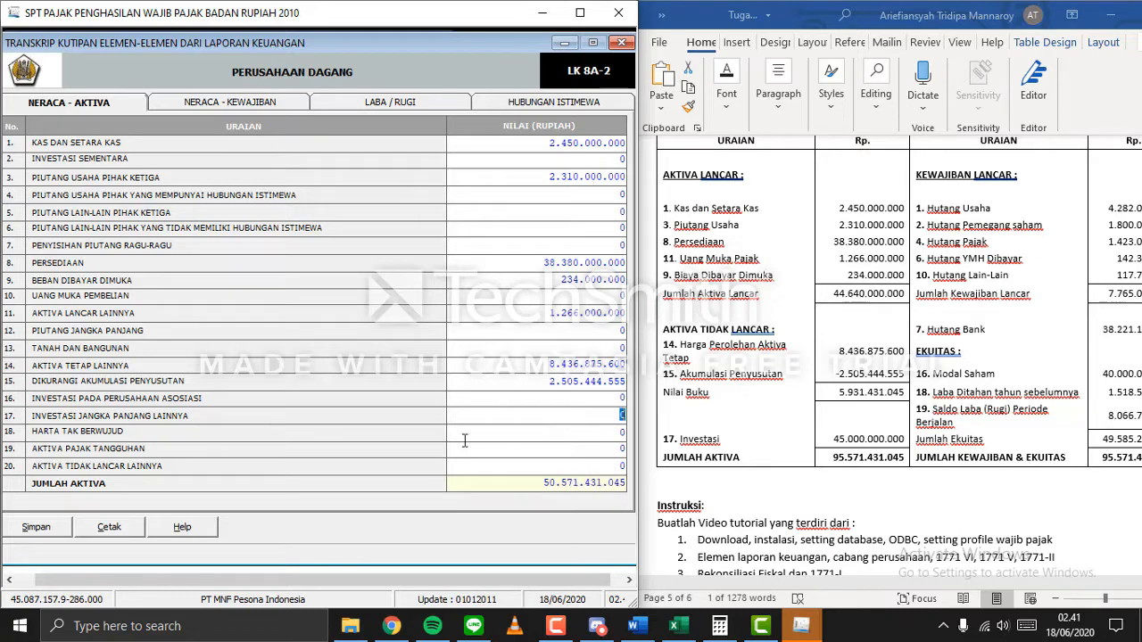
key(Return)
Make the Dikurangi Akumulasi Penyusutan amount in row 15 negative.
click(553, 382)
text(-)
key(Tab)
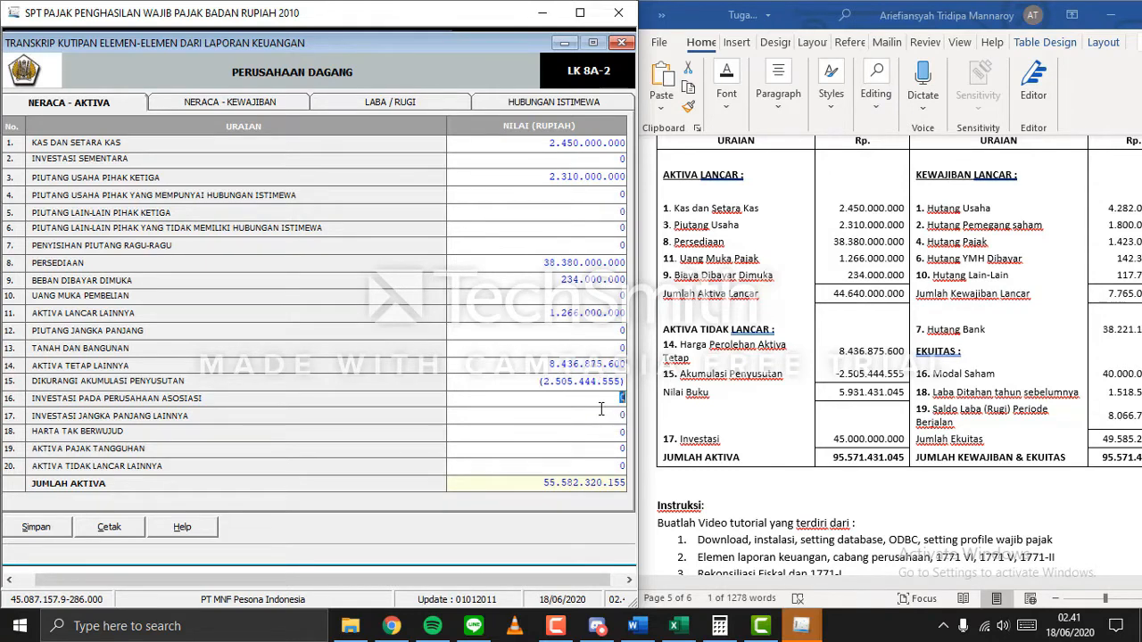
Copy the Investasi amount, 45.000.000.000, from the Word balance sheet into the Investasi Jangka Panjang Lainnya row.
click(552, 454)
click(837, 438)
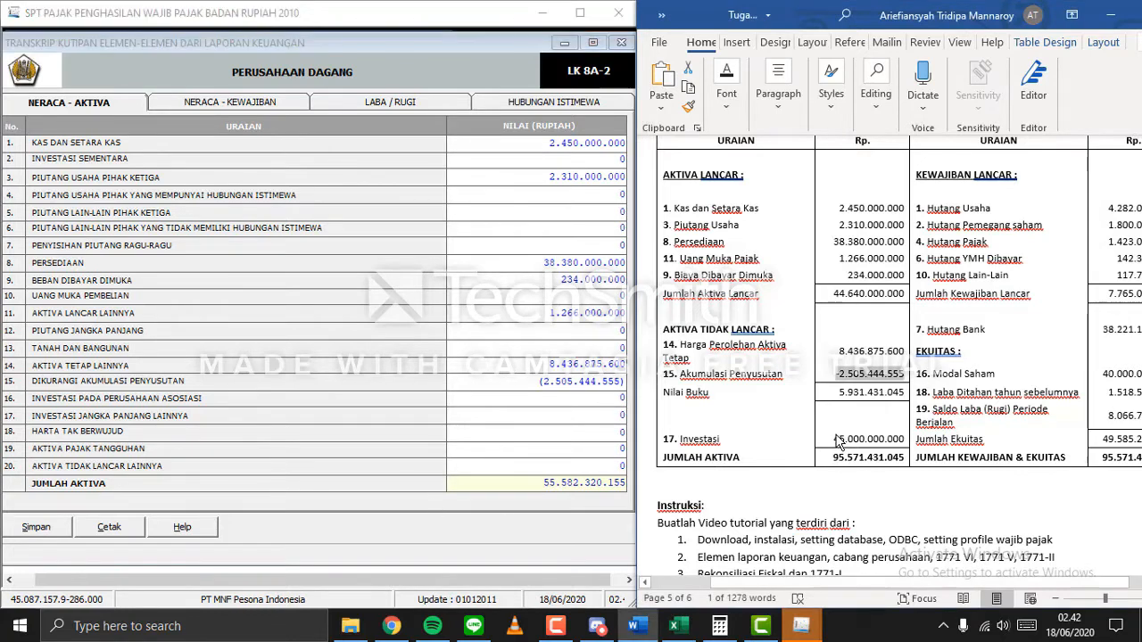
click(553, 399)
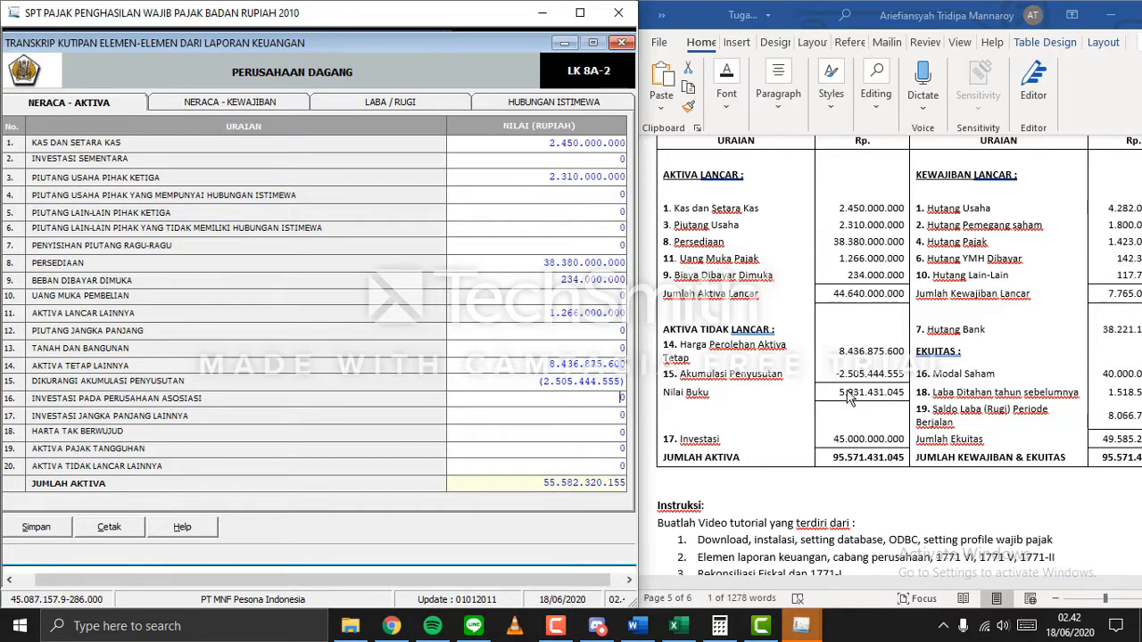
click(845, 427)
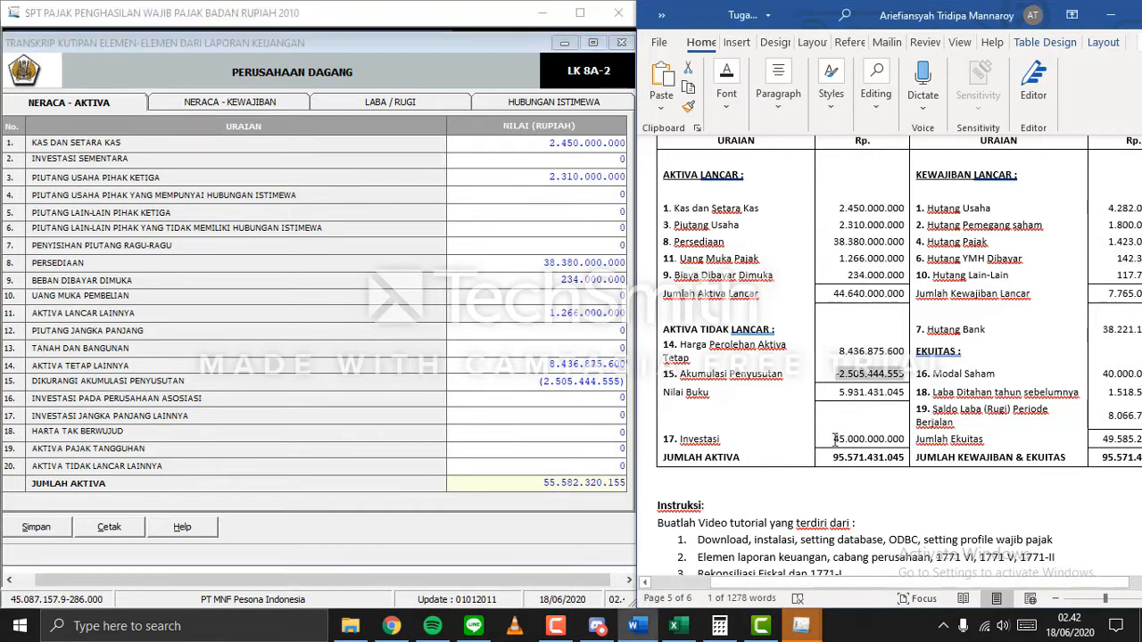
drag(835, 439, 899, 441)
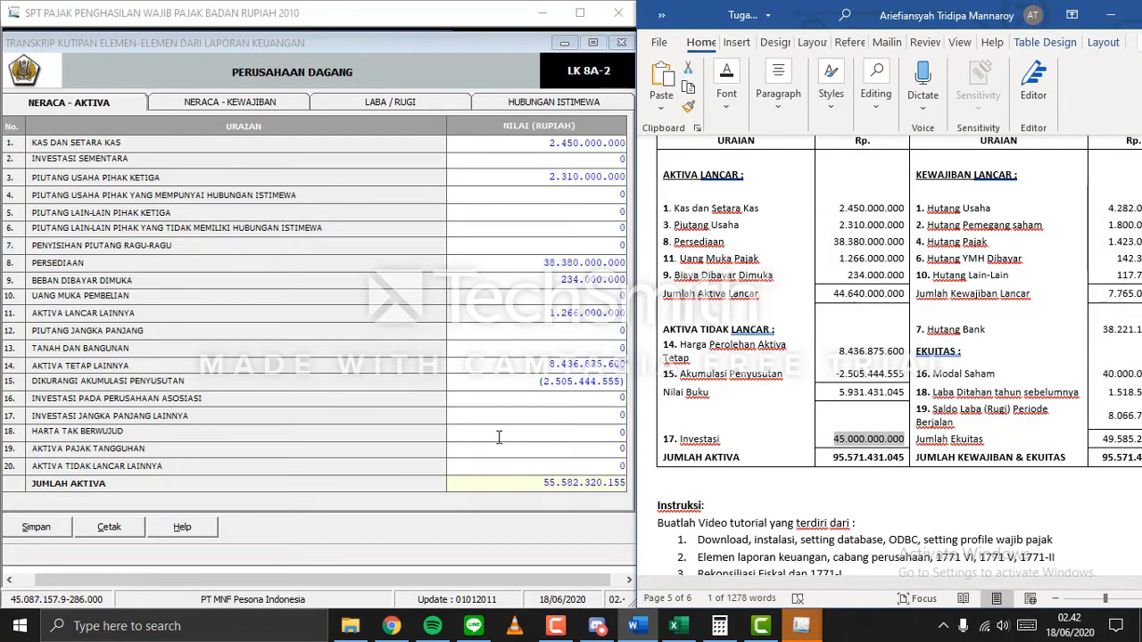
click(537, 416)
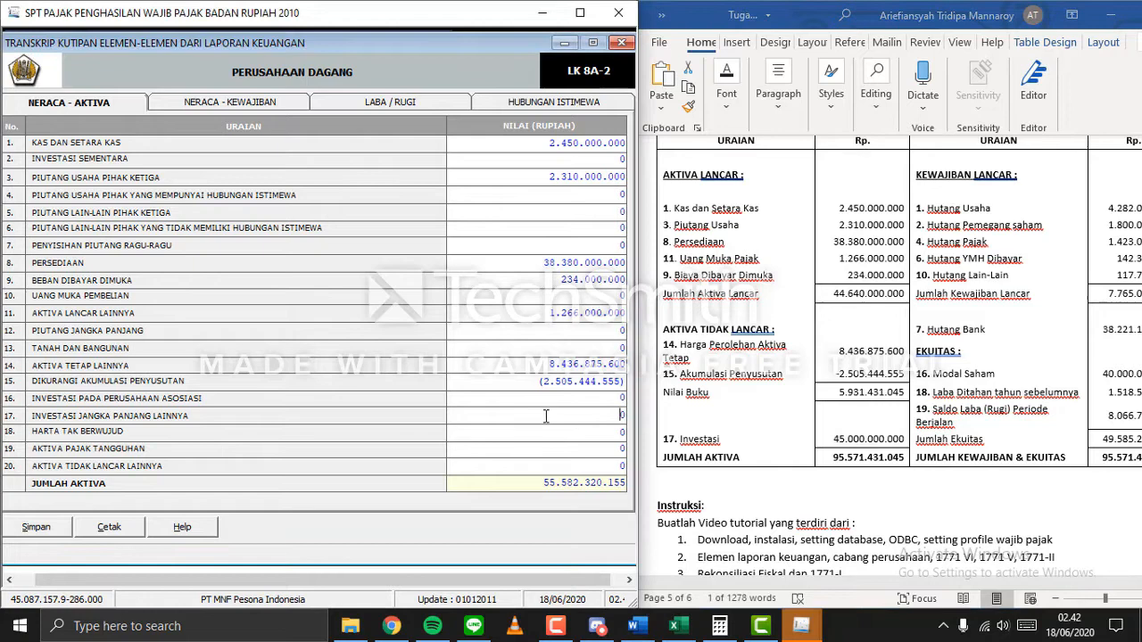
right_click(619, 413)
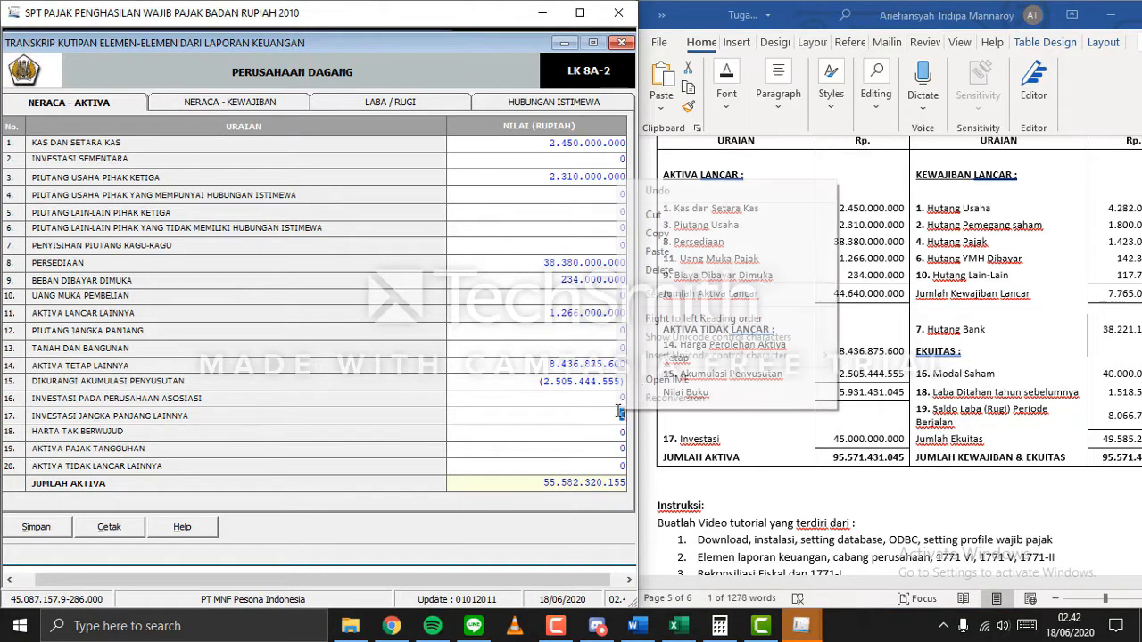
click(657, 252)
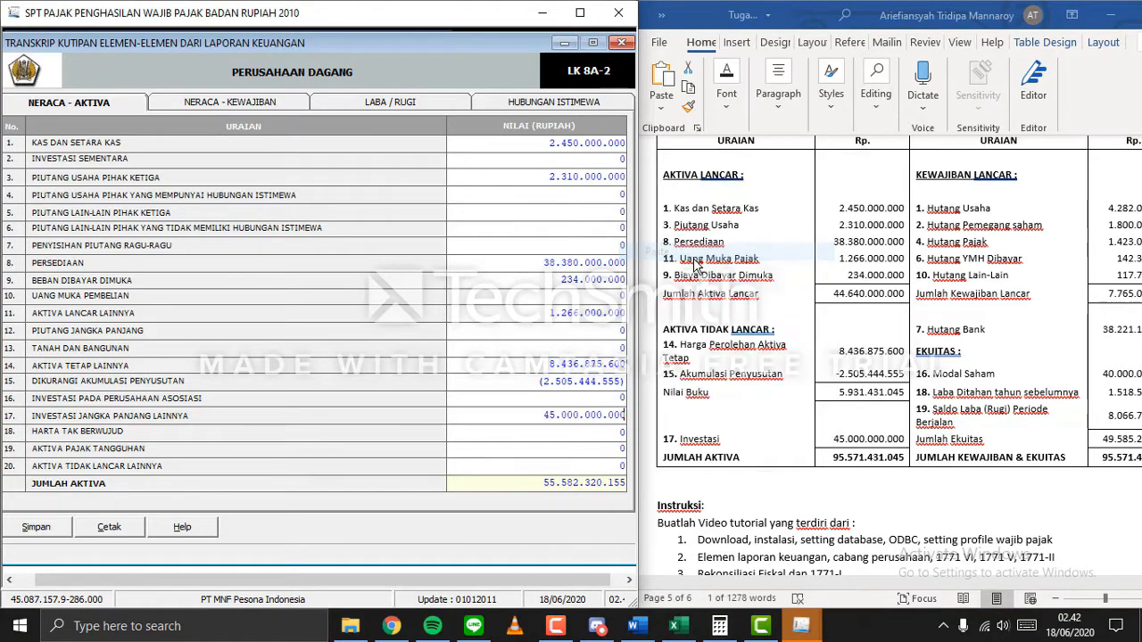
Check the accumulated depreciation, investment and total asset entries in Neraca - Aktiva against the Word balance sheet.
click(521, 401)
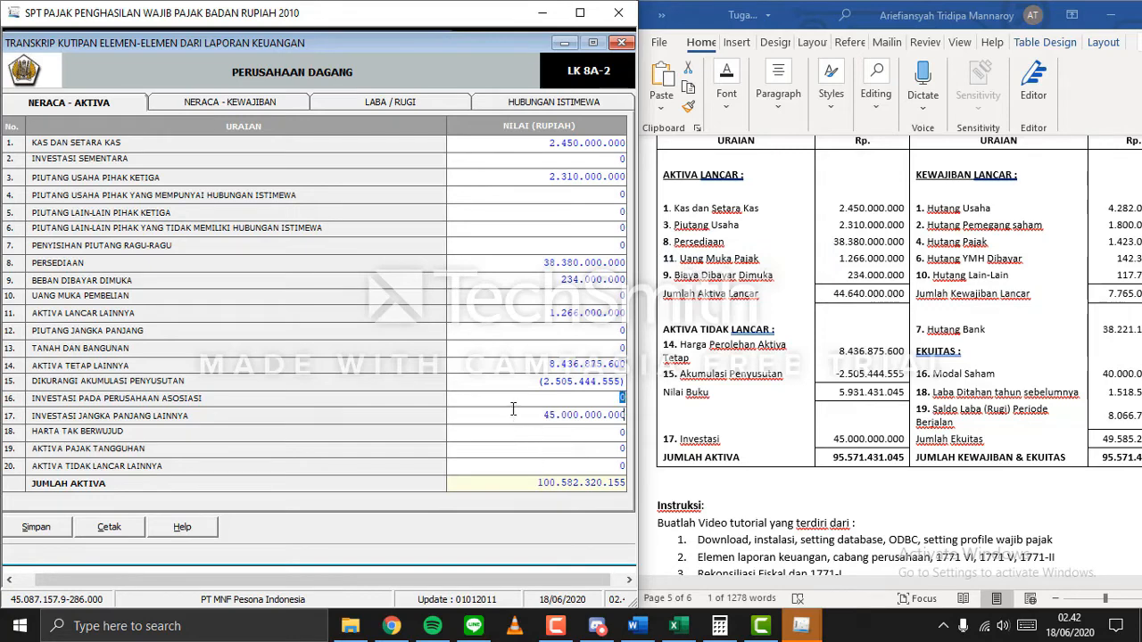
click(514, 413)
click(500, 379)
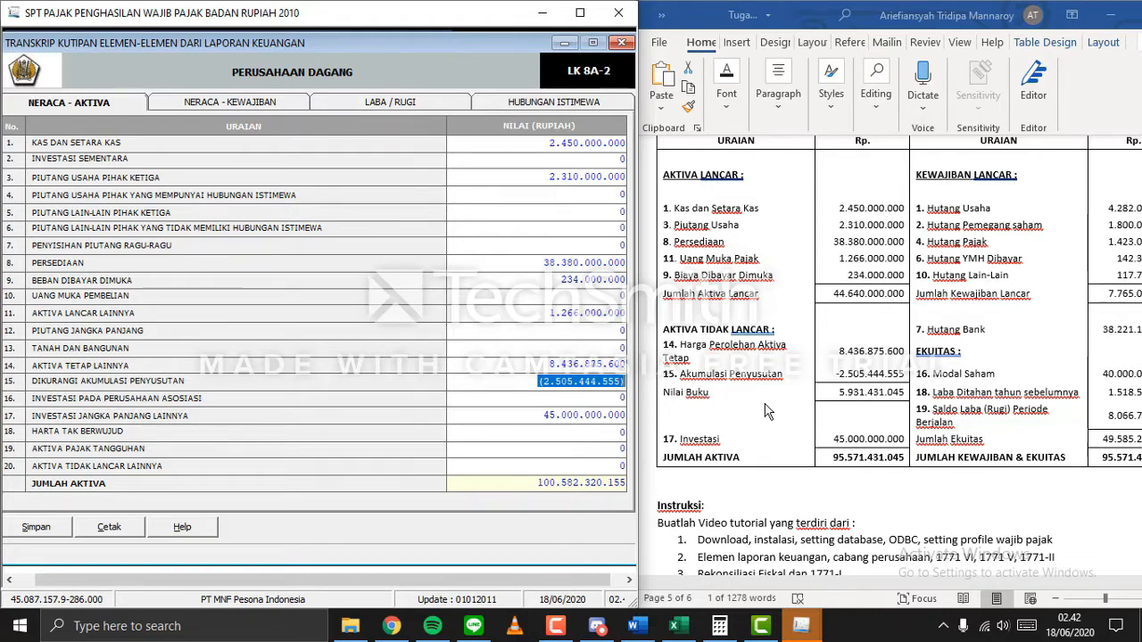
click(604, 448)
click(501, 483)
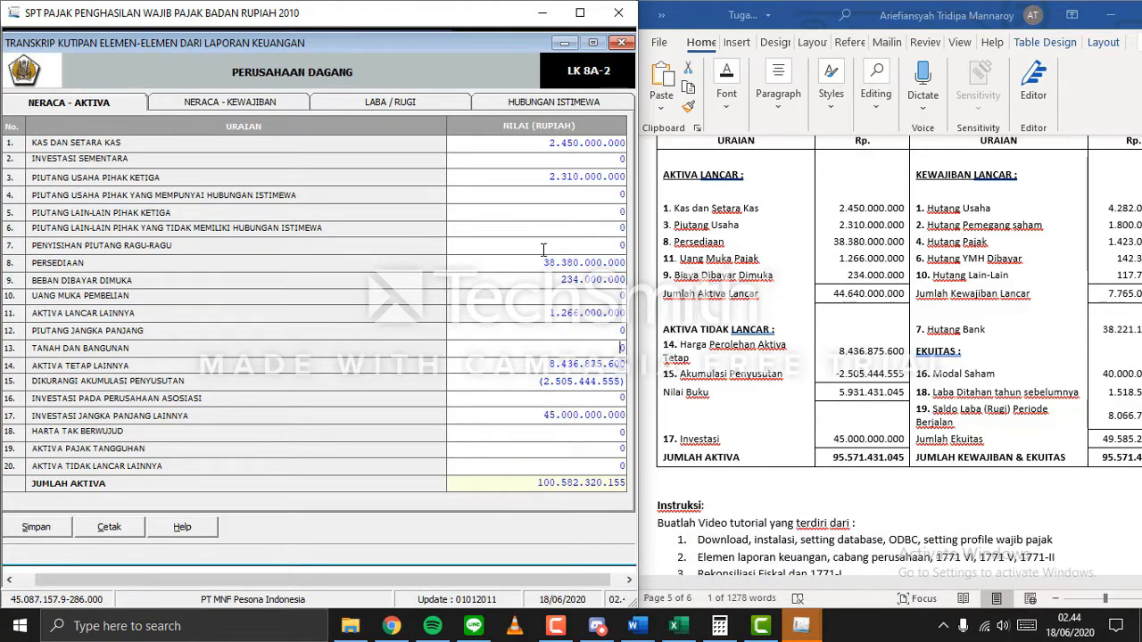
click(529, 381)
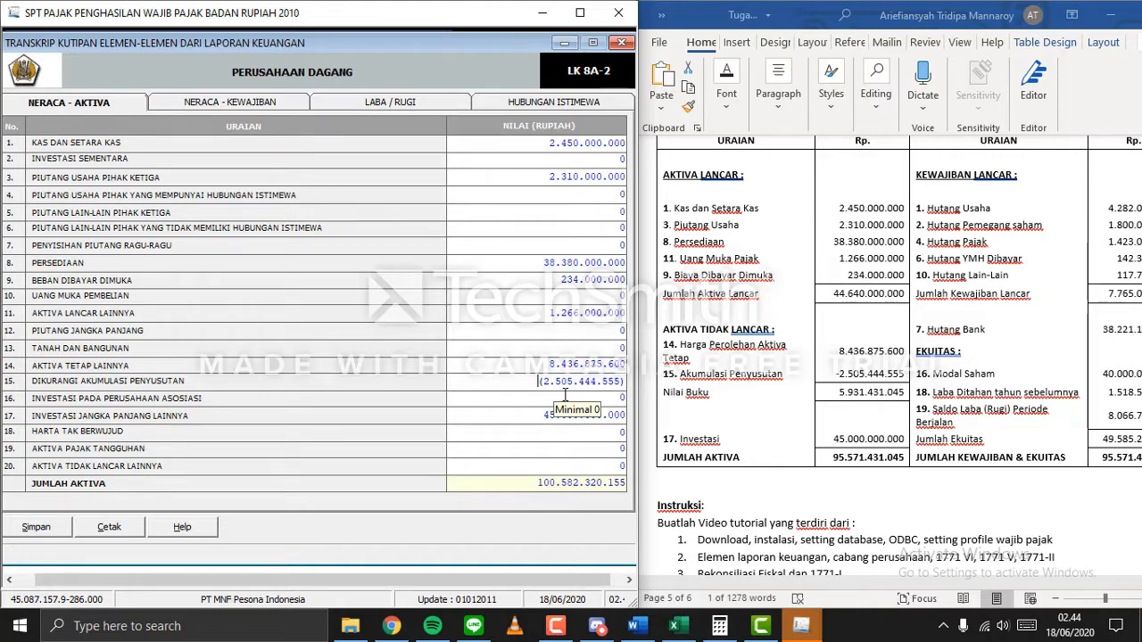
key(Right)
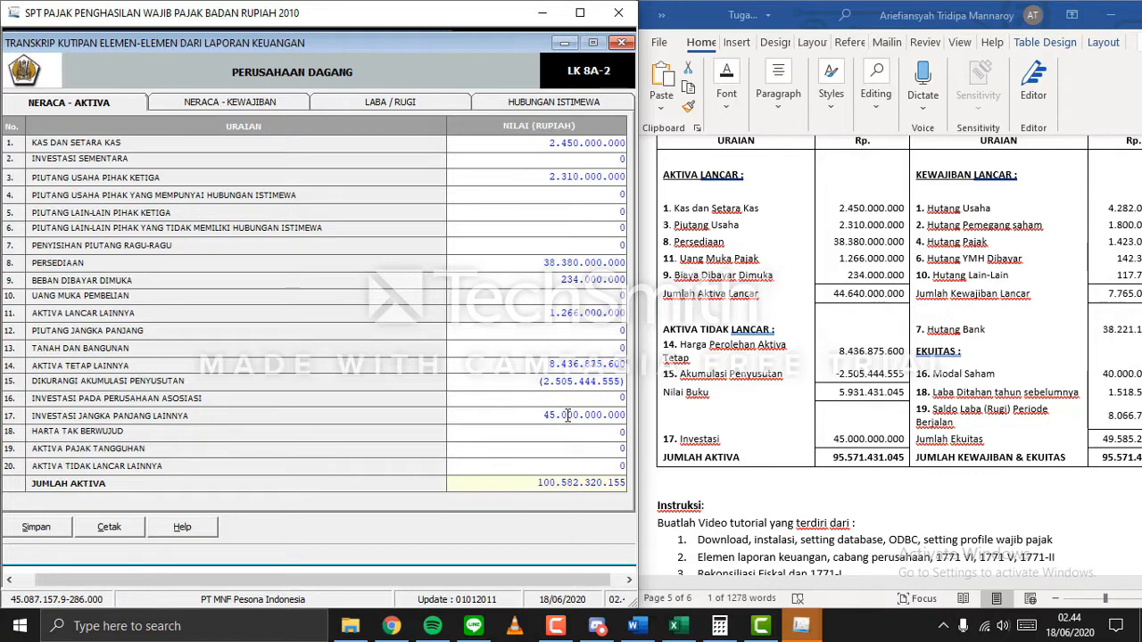
Change the Dikurangi Akumulasi Penyusutan amount in Neraca - Aktiva to a positive 2.505.444.555.
key(BackSpace)
key(End)
key(BackSpace)
key(Tab)
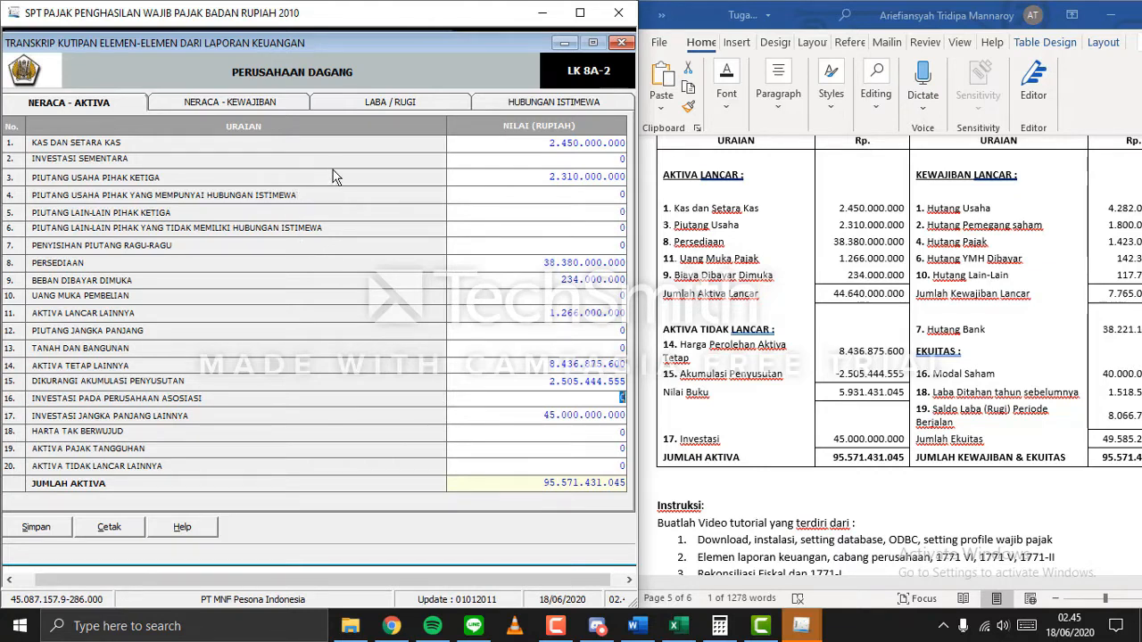
Save the Neraca - Aktiva data of the financial statement transcript.
click(45, 531)
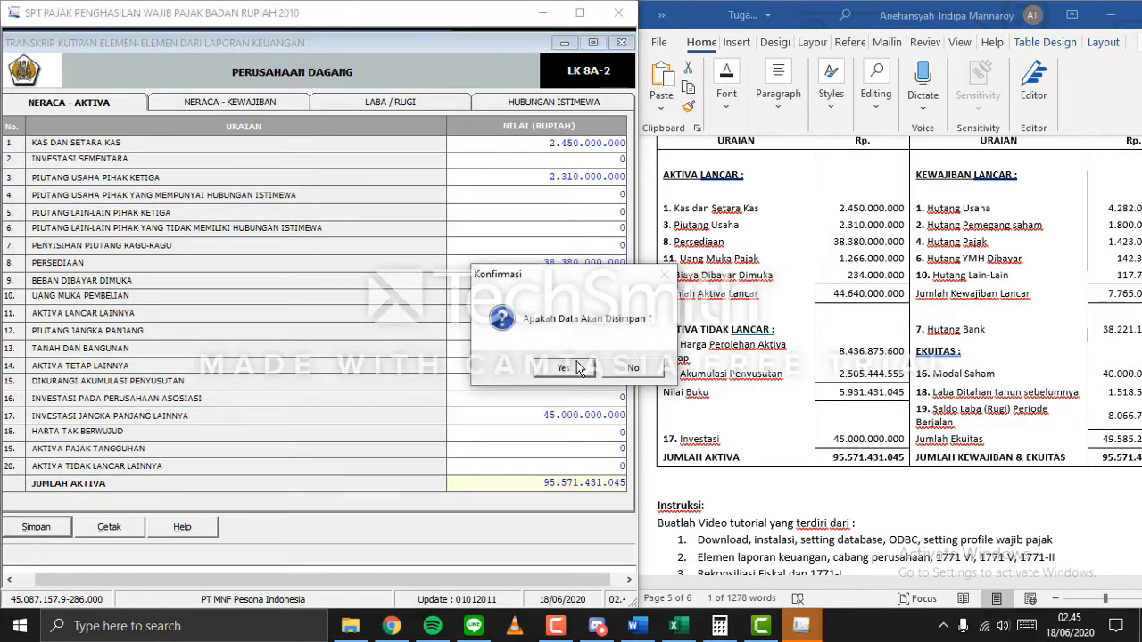
click(581, 368)
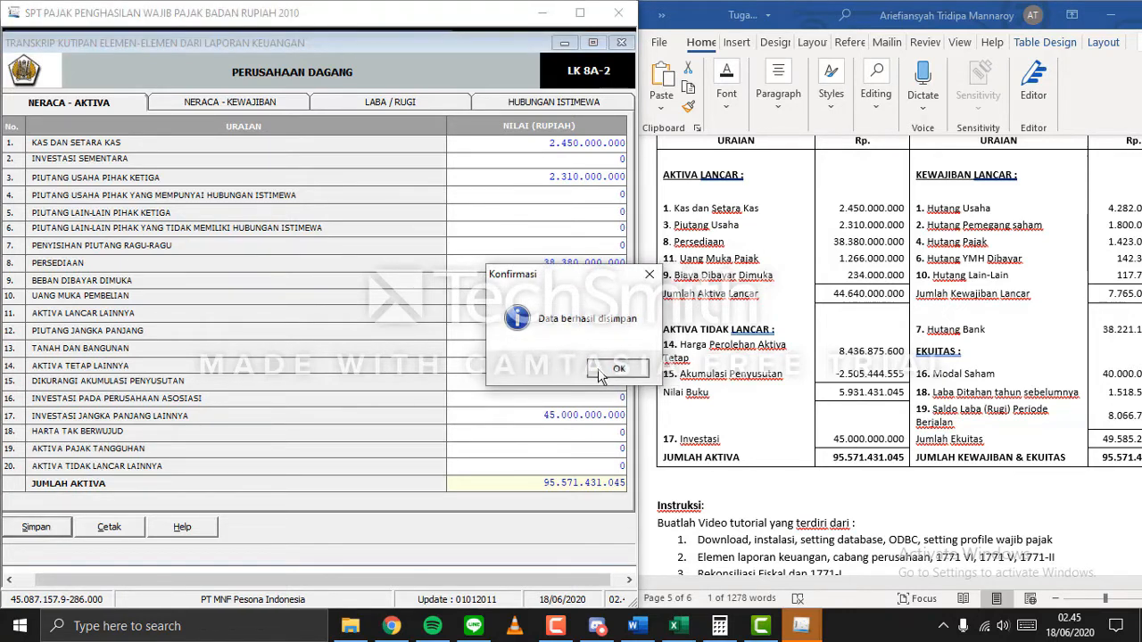
click(600, 374)
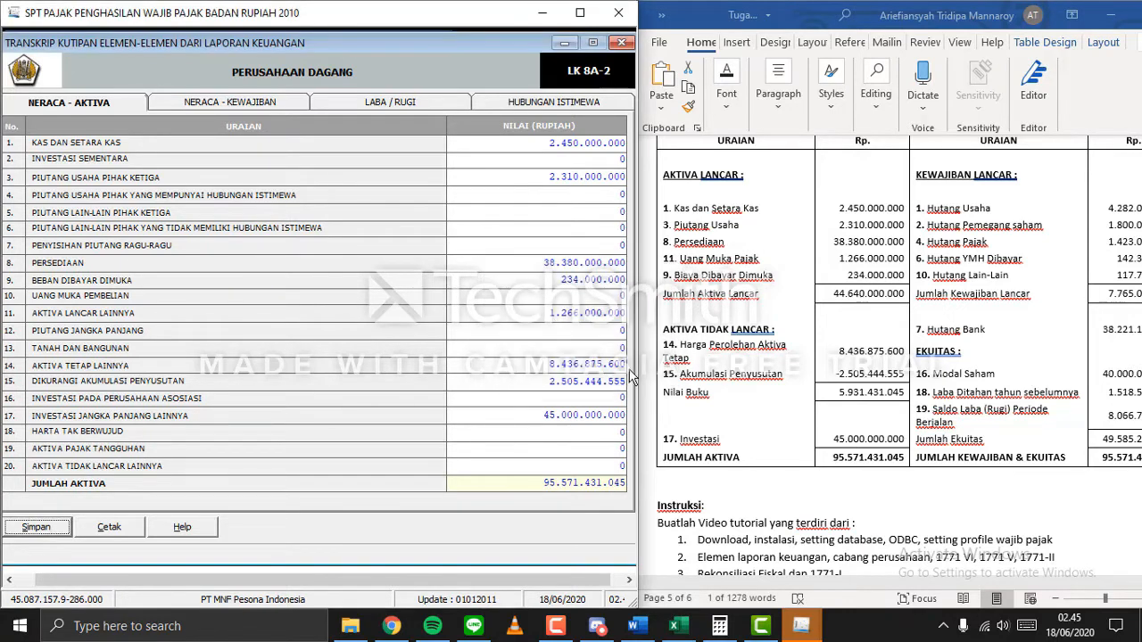
In Neraca - Kewajiban, fill the Hutang Usaha Pihak Ketiga row with the Hutang Usaha amount, 4.282.000.000, copied from the Word balance sheet.
click(237, 104)
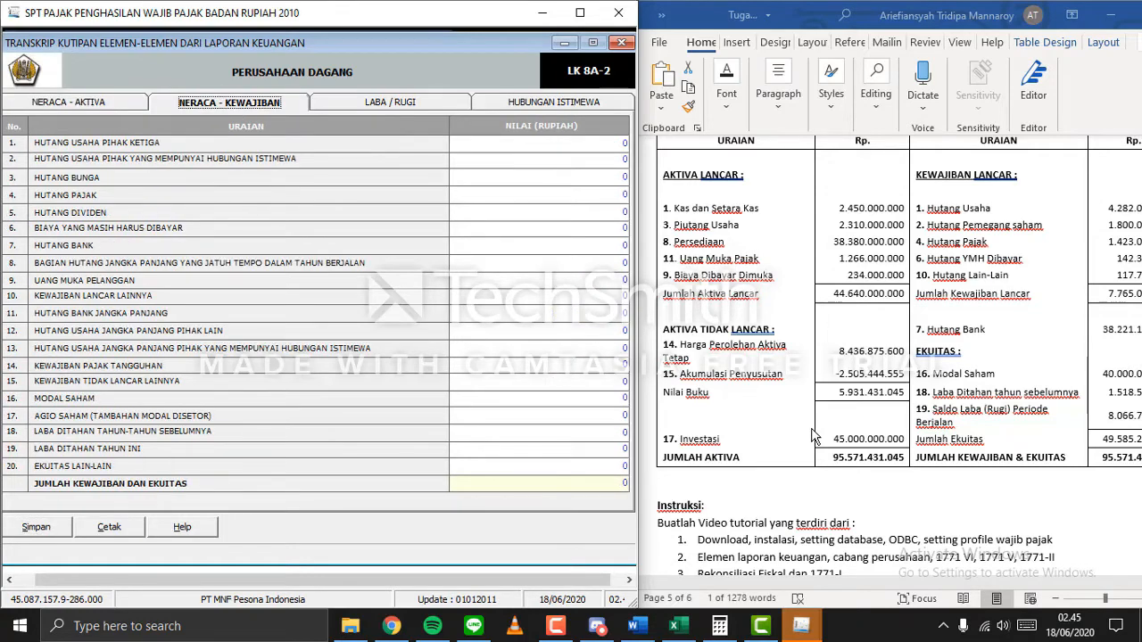
drag(800, 583, 868, 582)
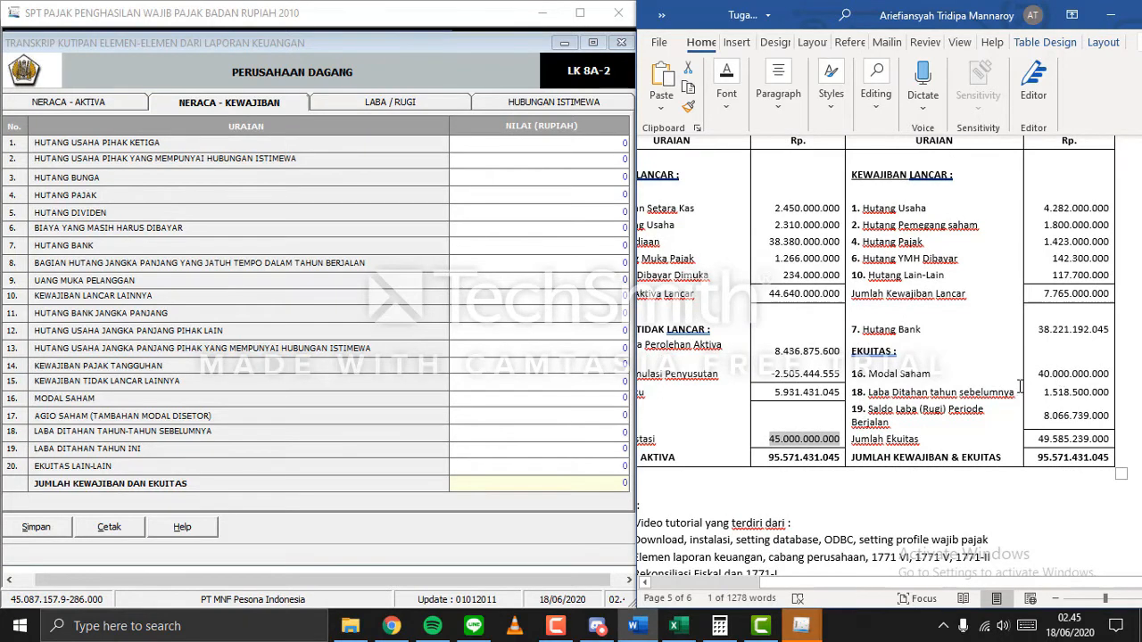
scroll(1020, 386, up, 1)
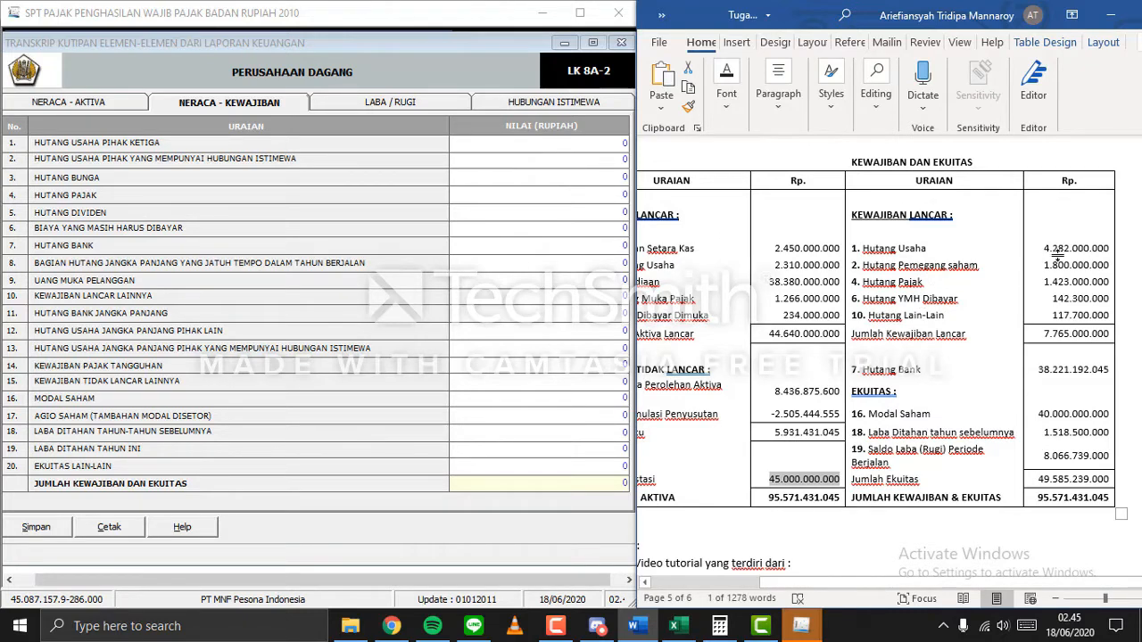
drag(1053, 245, 1110, 249)
key(ctrl+c)
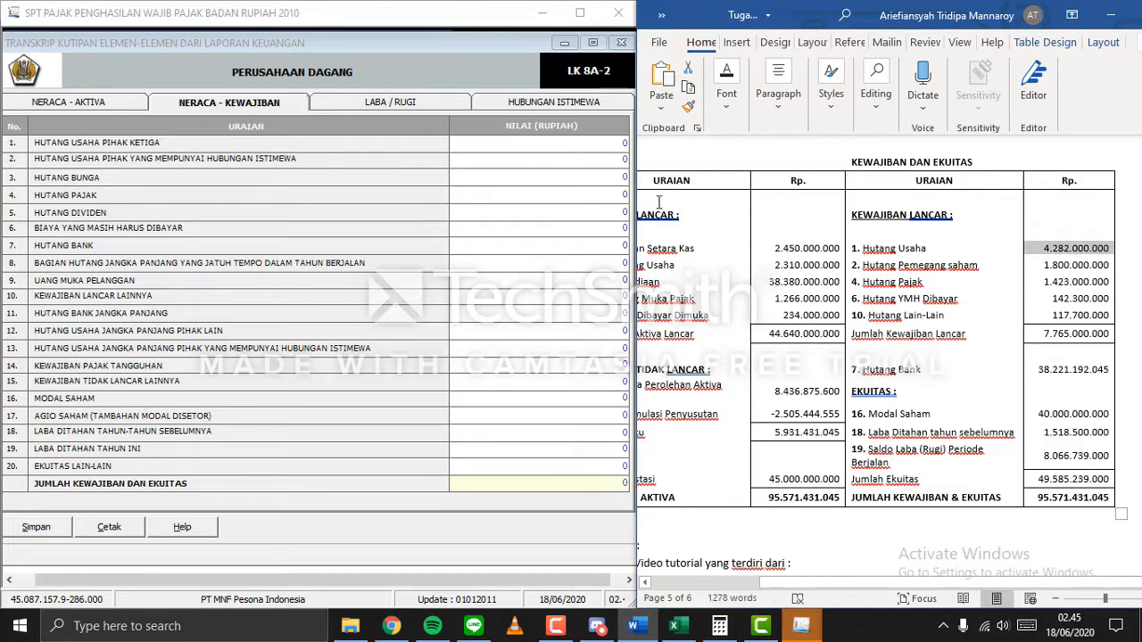
click(612, 146)
right_click(626, 141)
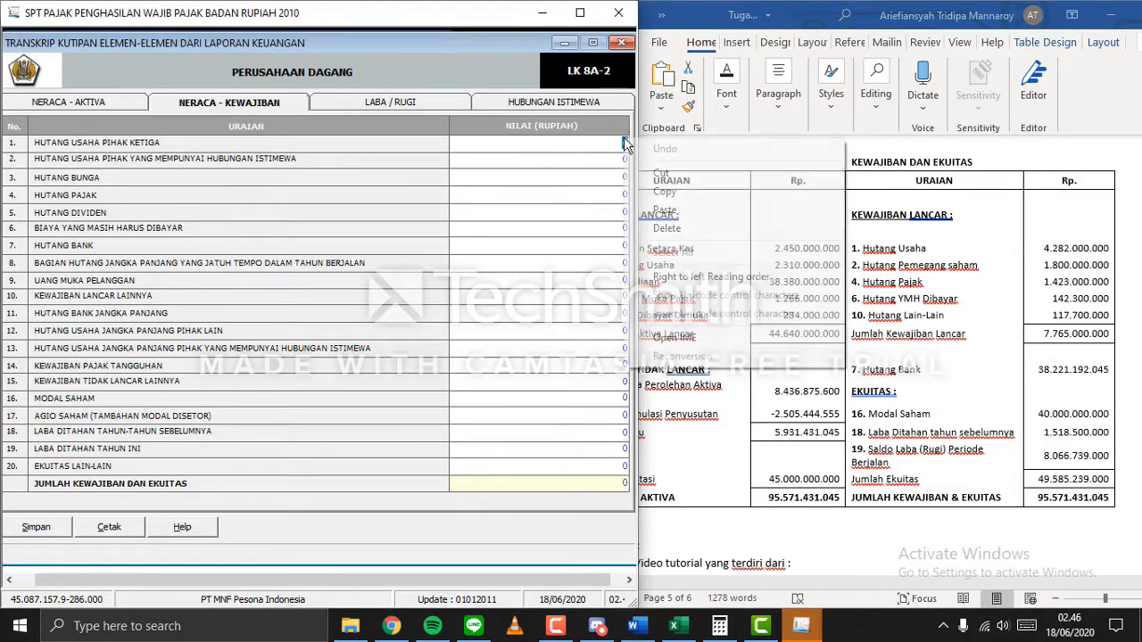
click(678, 208)
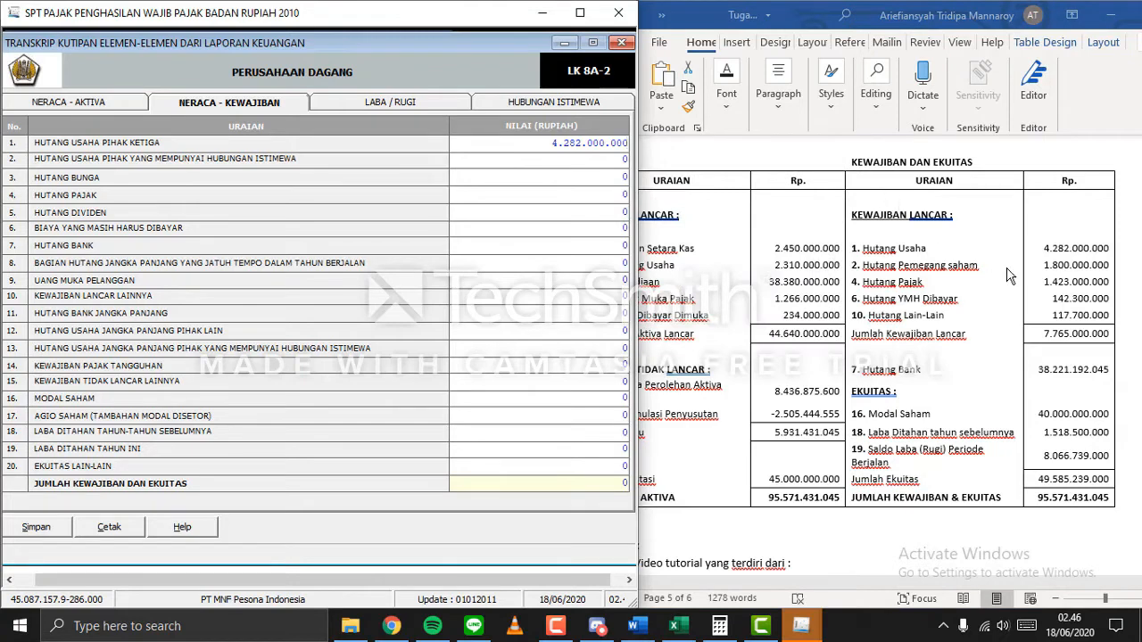
Copy the Hutang Pemegang Saham amount, 1.800.000.000, from the Word balance sheet into the Hutang Usaha Pihak Yang Mempunyai Hubungan Istimewa row.
click(1043, 272)
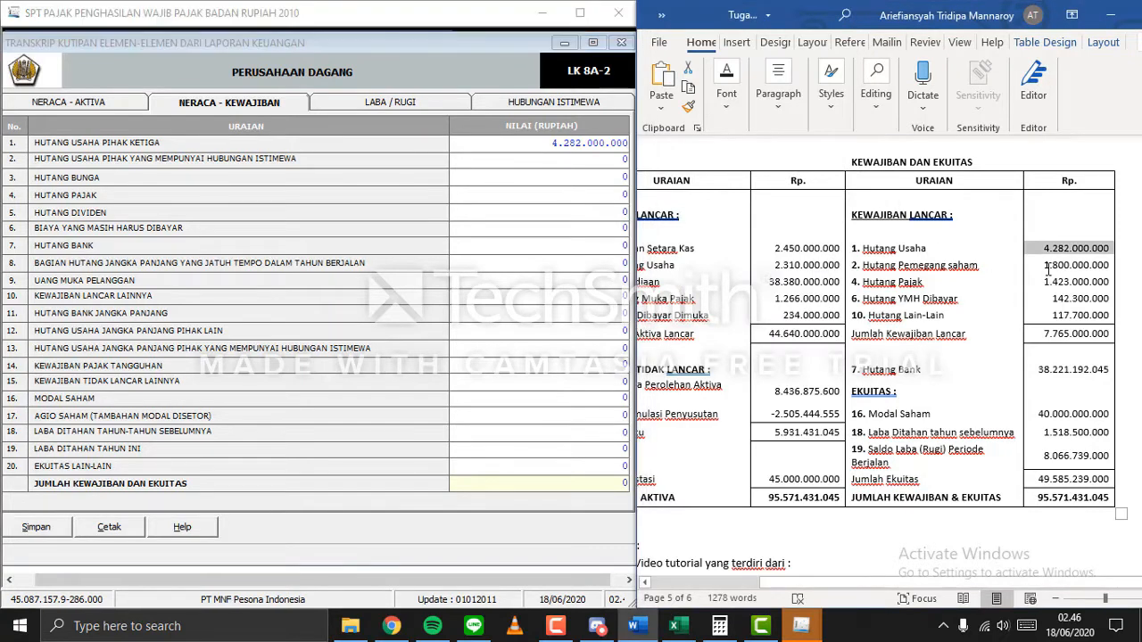
double_click(1069, 264)
key(ctrl+c)
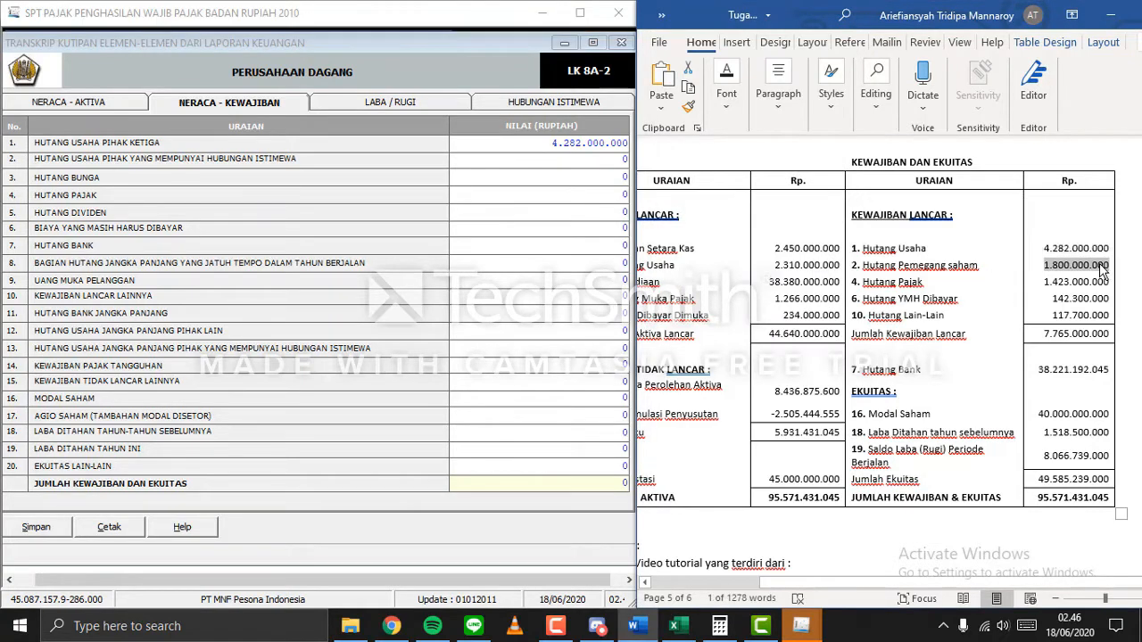
right_click(1103, 268)
click(988, 248)
click(626, 159)
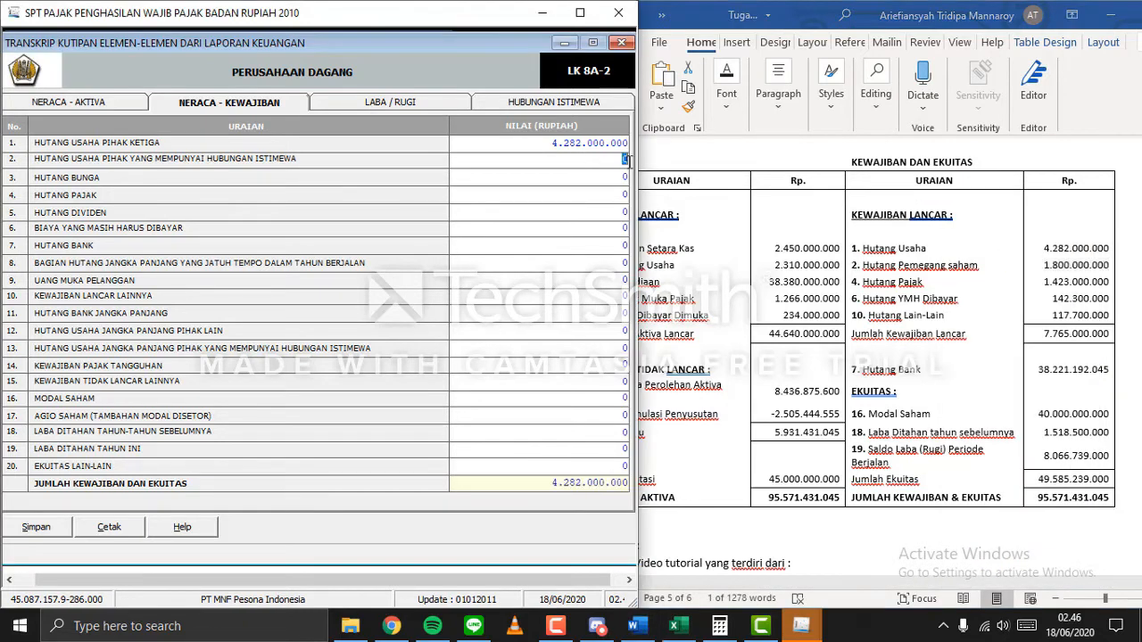
right_click(625, 160)
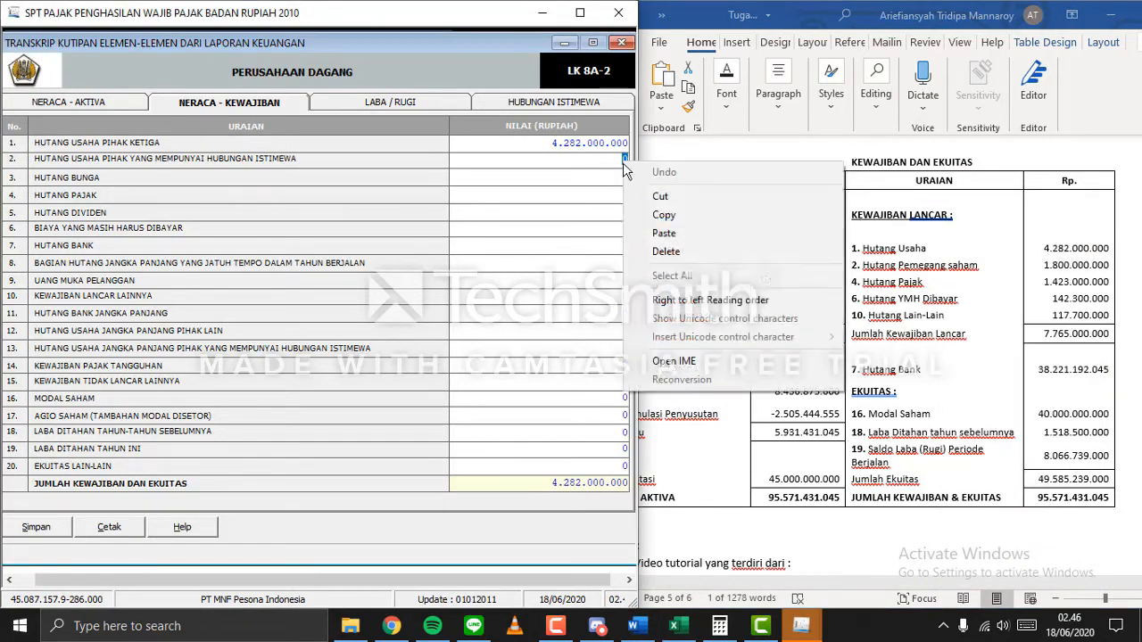
click(683, 242)
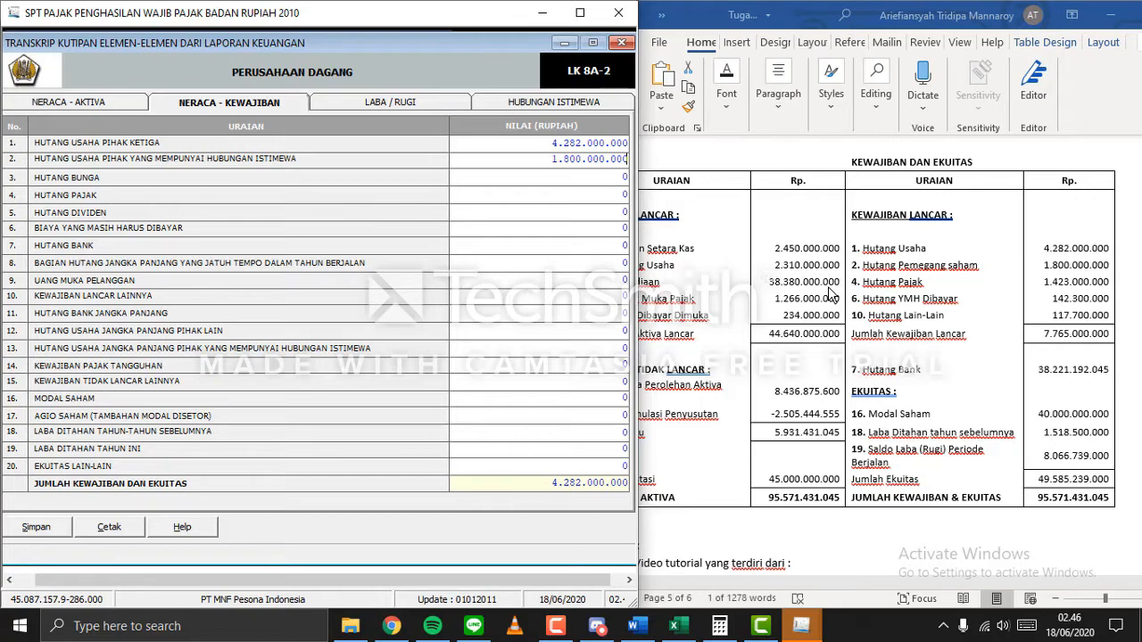
Copy the Hutang Pajak amount, 1.423.000.000, from the Word balance sheet into the Hutang Pajak row of Neraca - Kewajiban.
click(1065, 287)
drag(1053, 282, 1112, 283)
key(ctrl+c)
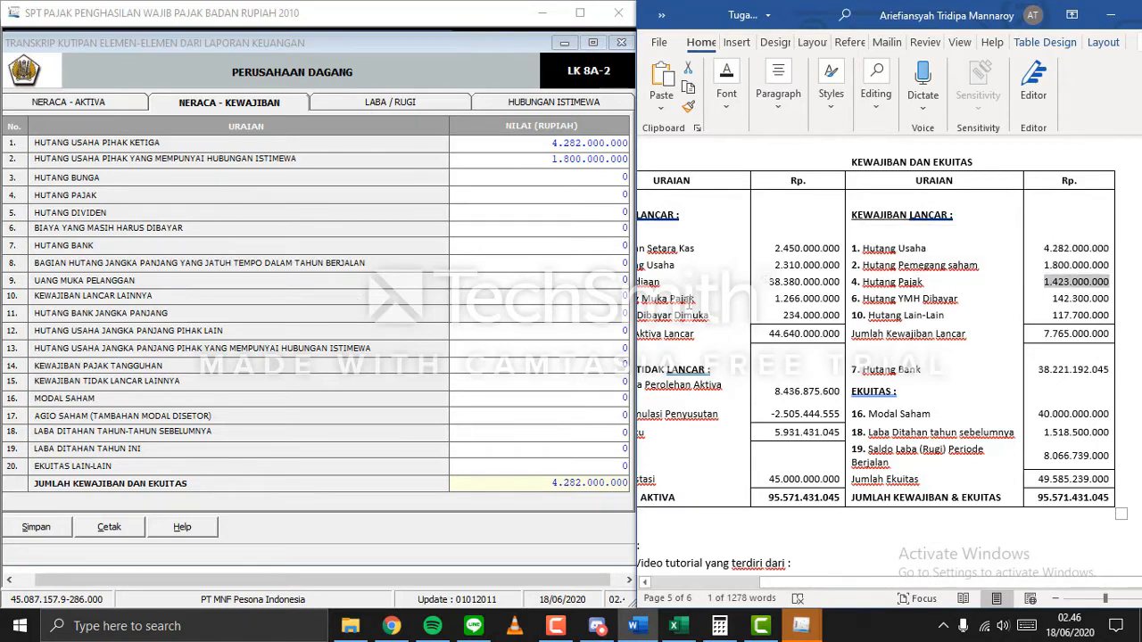
click(626, 194)
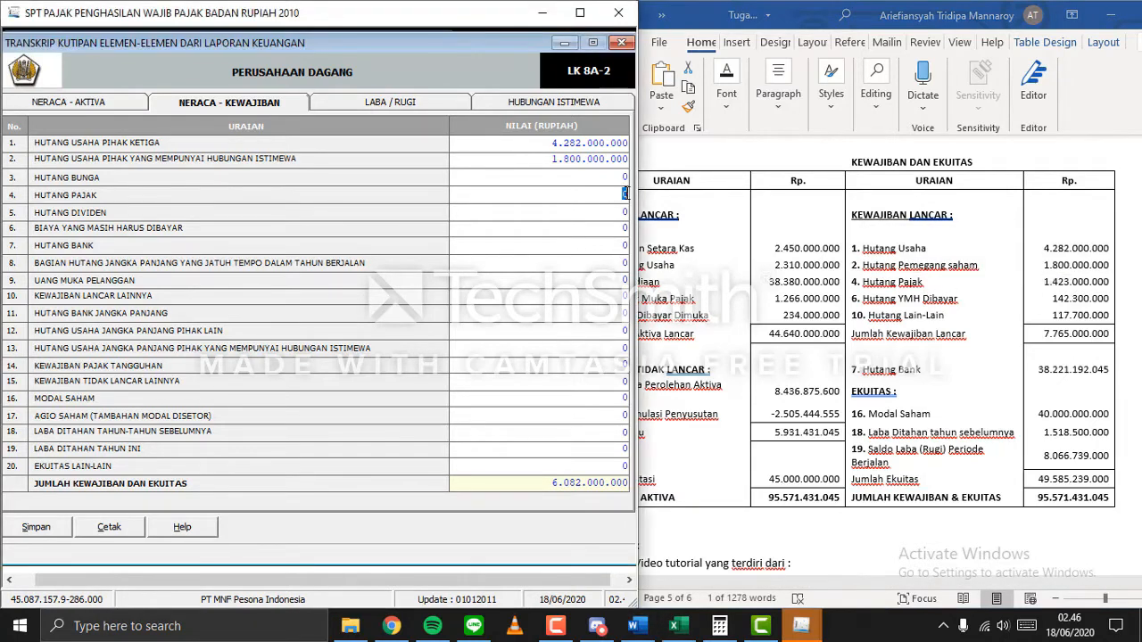
right_click(627, 193)
click(655, 261)
Copy the Hutang YMH Dibayar amount, 142.300.000, from the Word balance sheet into the Biaya Yang Masih Harus Dibayar row.
click(1053, 301)
drag(1053, 301, 1114, 304)
key(ctrl+c)
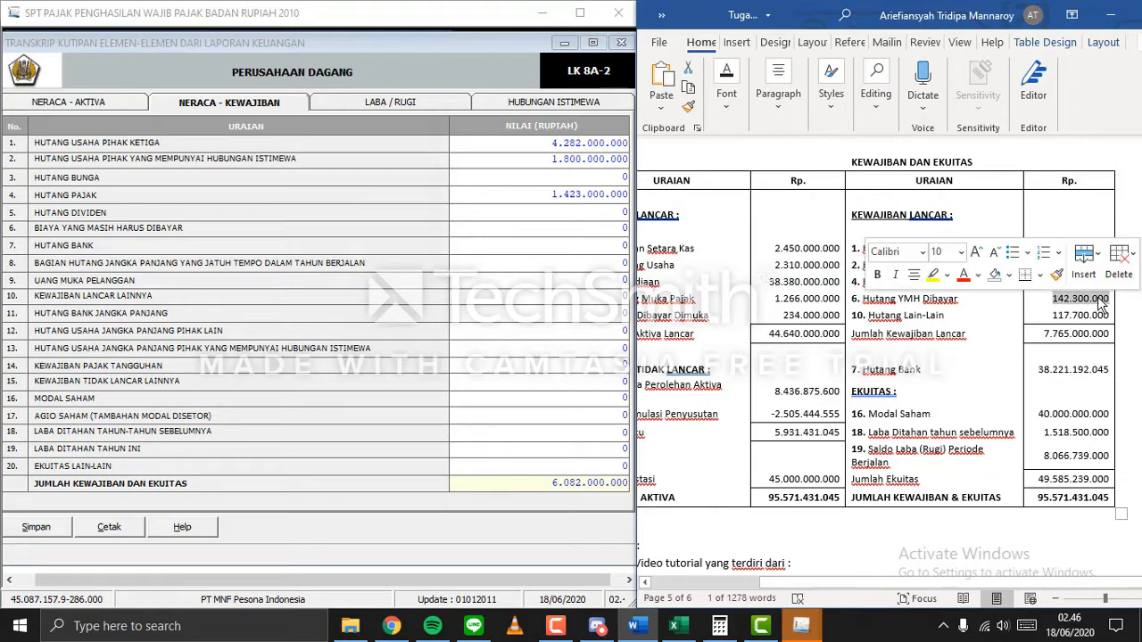
right_click(1100, 304)
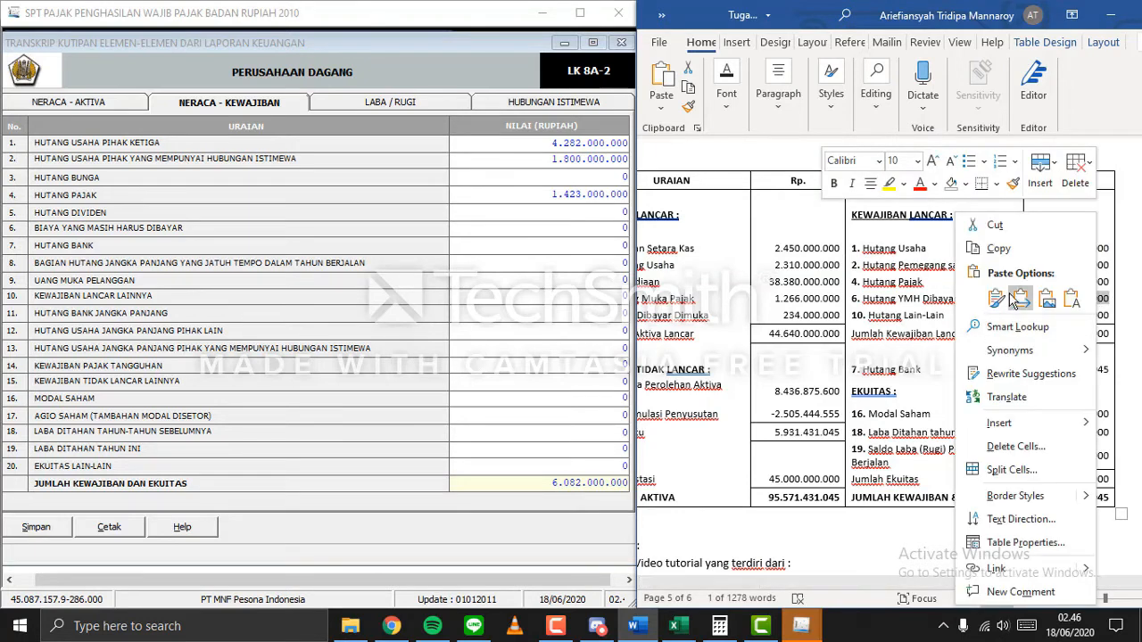
click(998, 248)
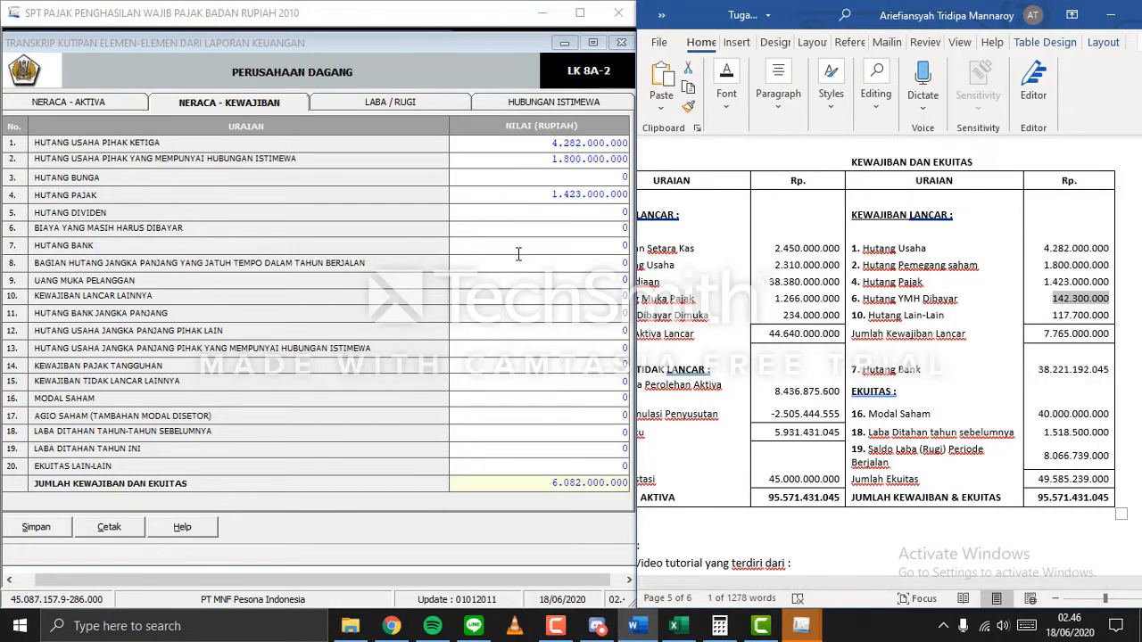
click(620, 229)
right_click(622, 230)
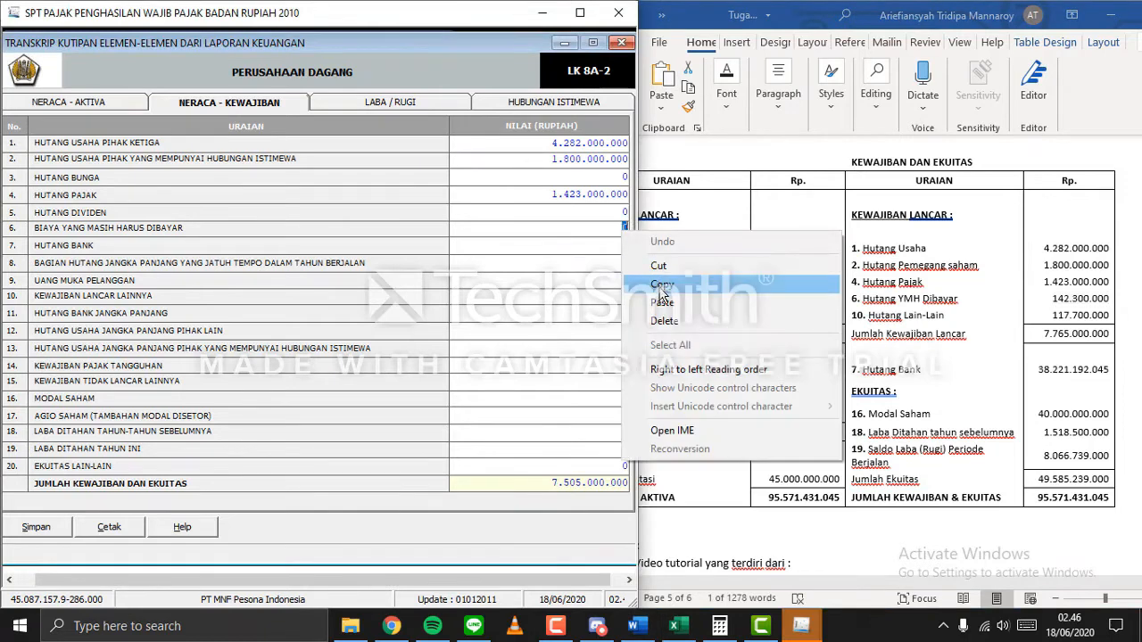
click(665, 303)
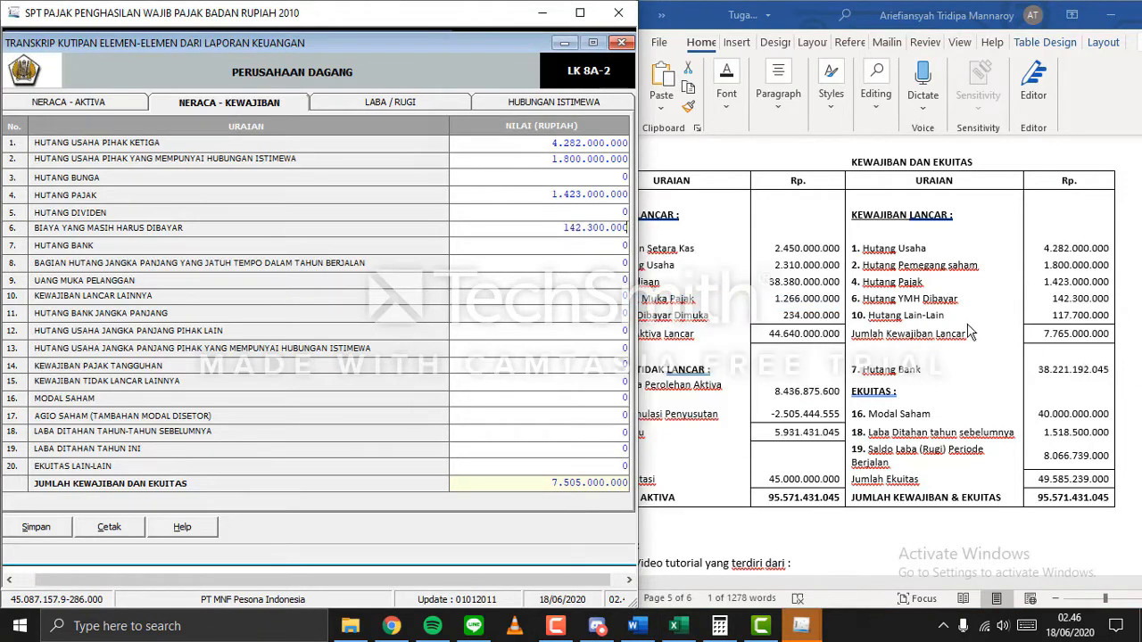
Copy the Hutang Lain-Lain amount, 117.700.000, from the Word balance sheet into the Kewajiban Lancar Lainnya row.
click(1057, 318)
drag(1052, 316, 1102, 316)
right_click(1102, 323)
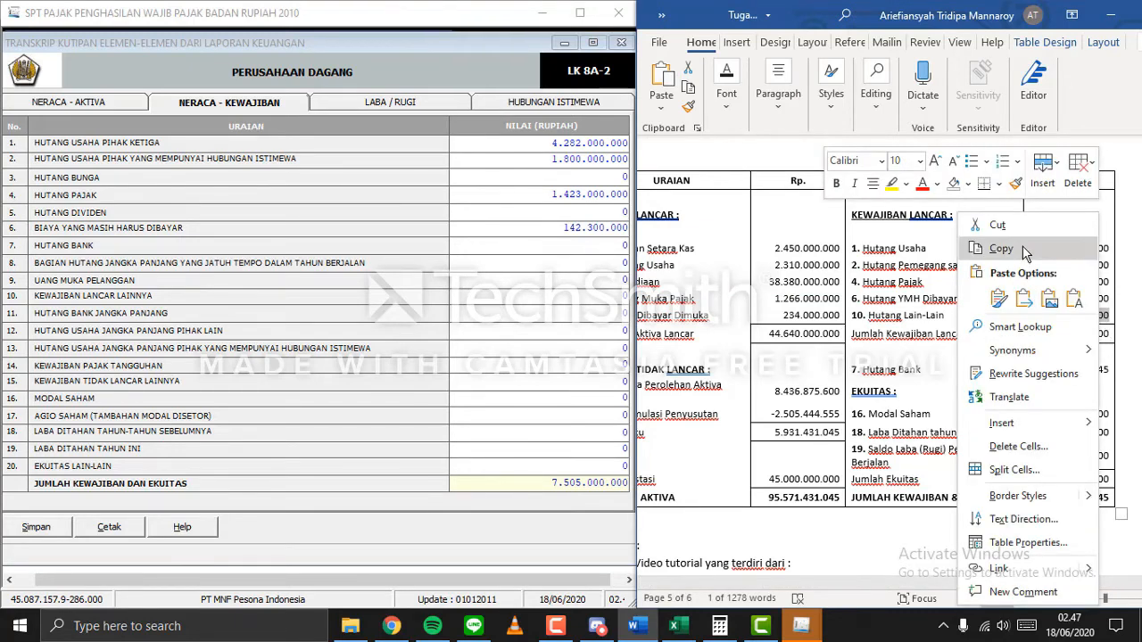
click(1006, 248)
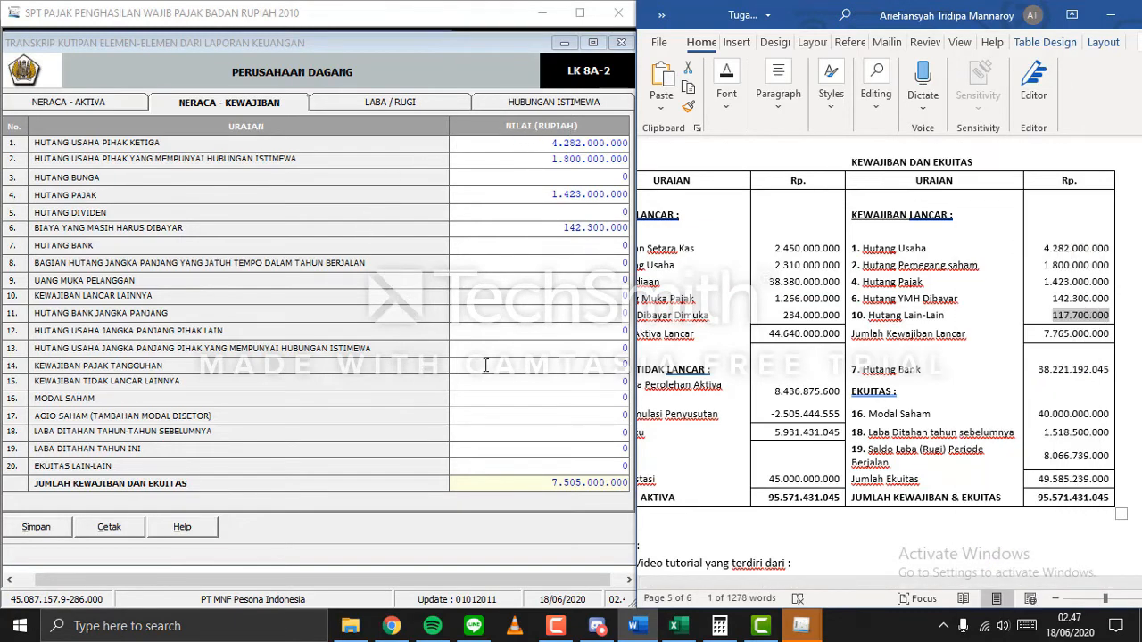
click(562, 297)
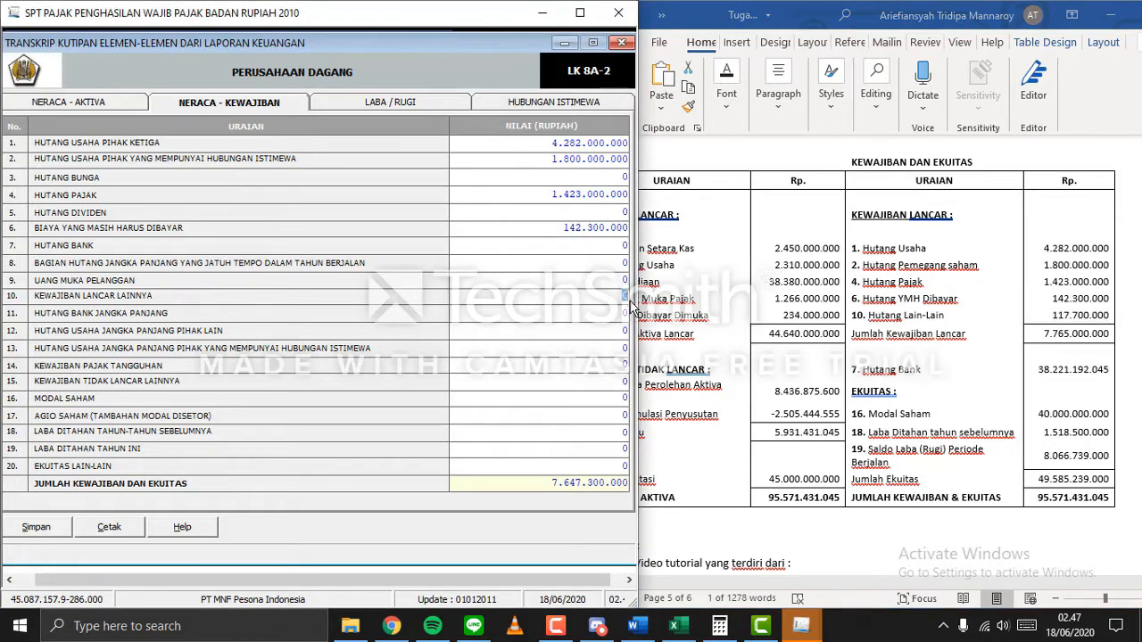
right_click(625, 294)
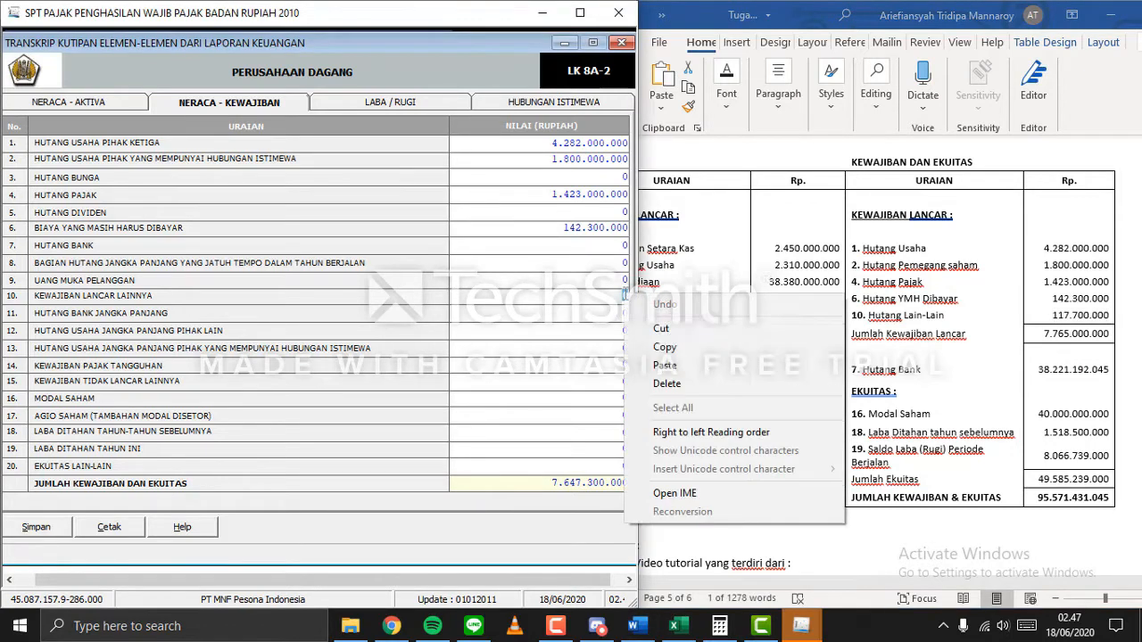
click(678, 365)
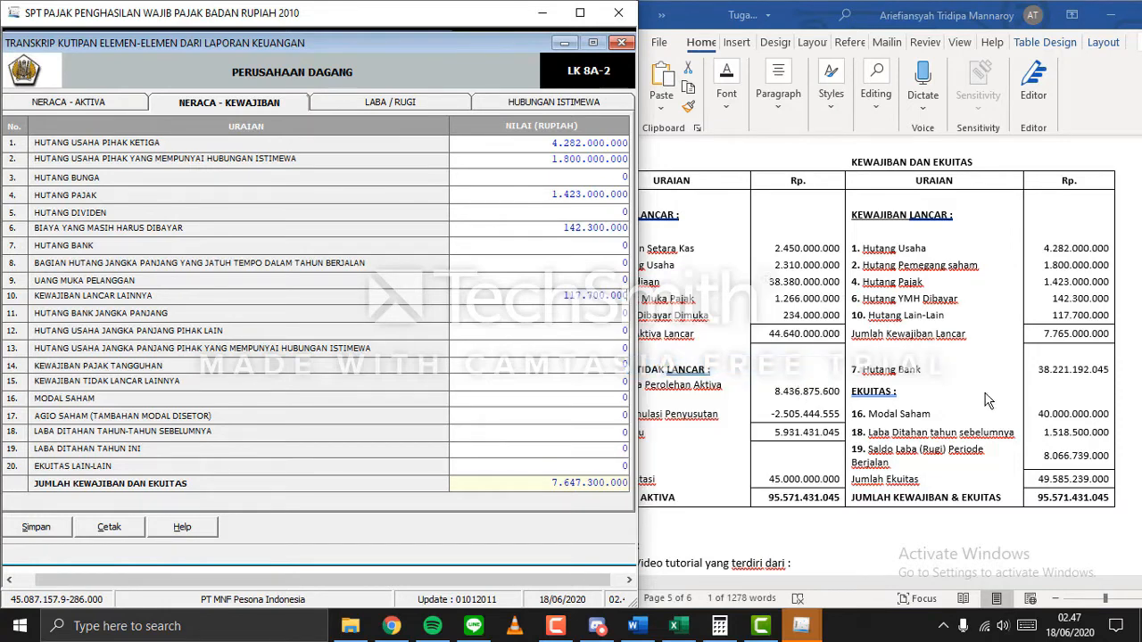
Copy the Hutang Bank amount, 38.221.192.045, from the Word balance sheet into the Hutang Bank row of Neraca - Kewajiban.
click(1042, 371)
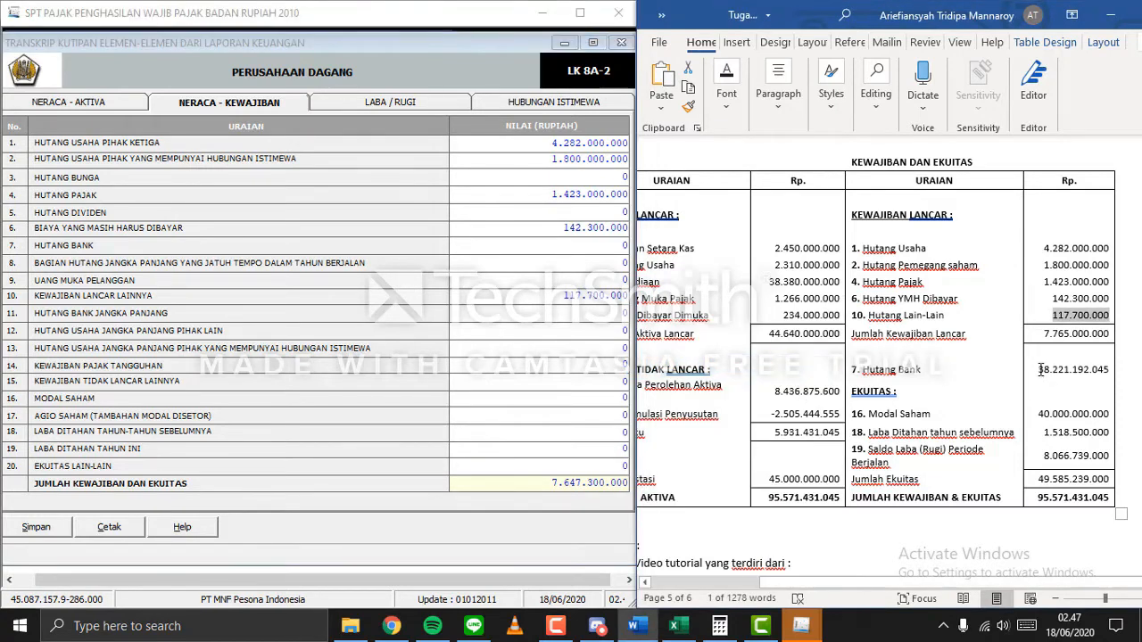
drag(1040, 372, 1109, 369)
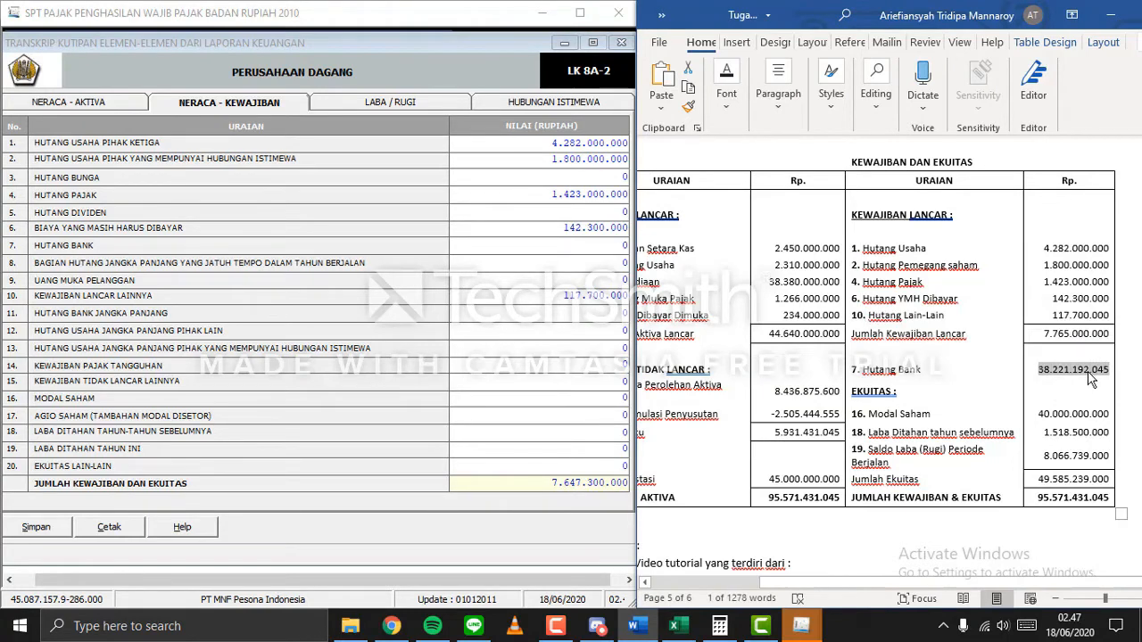
right_click(1091, 379)
click(1015, 247)
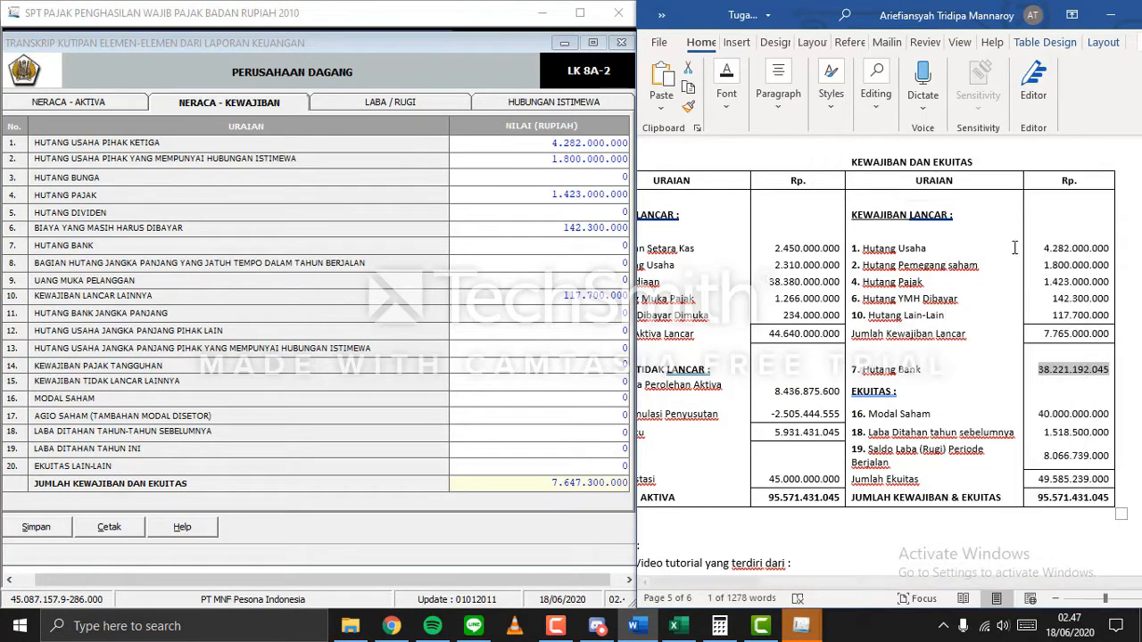
click(593, 246)
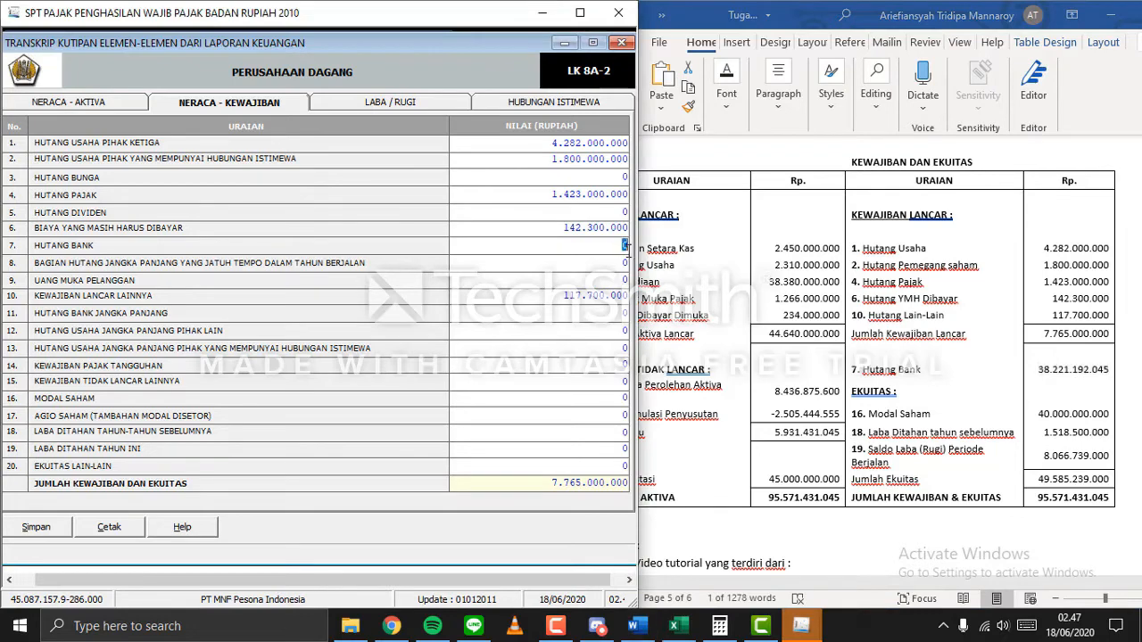
right_click(624, 243)
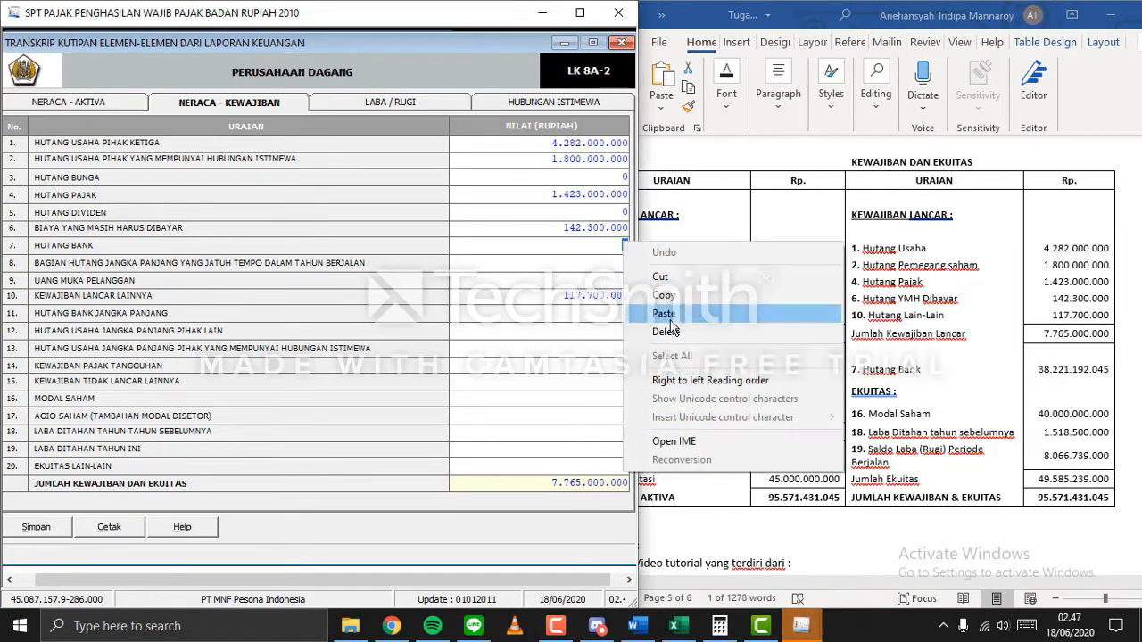
click(658, 313)
Copy the Modal Saham amount, 40.000.000.000, from the Word balance sheet into the Modal Saham row of Neraca - Kewajiban.
scroll(982, 383, down, 1)
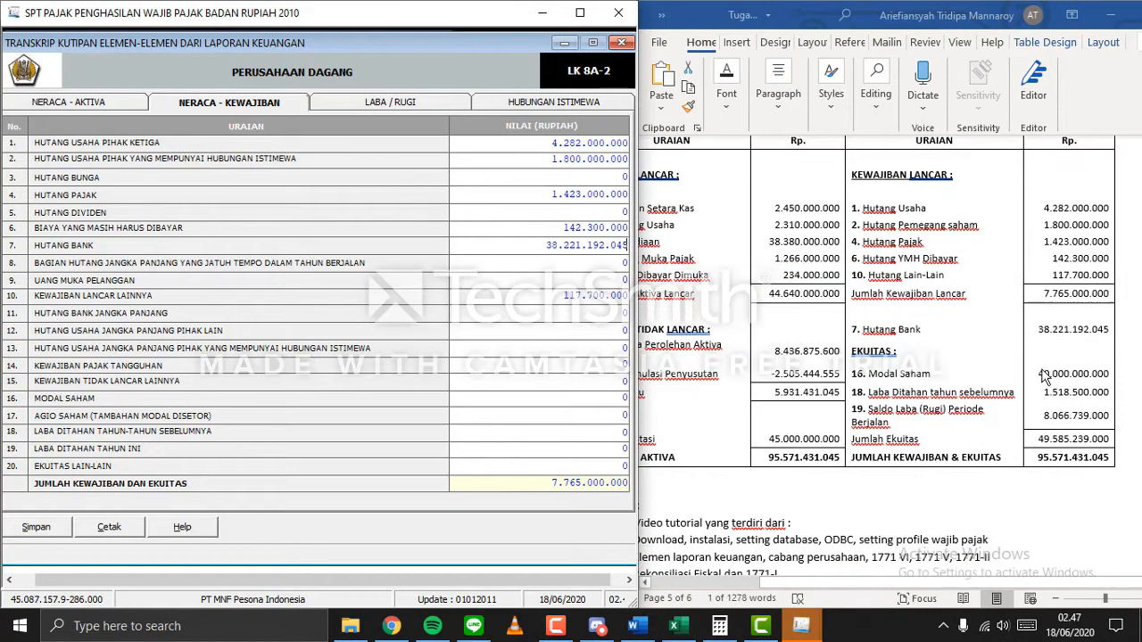
click(1040, 374)
drag(1039, 374, 1107, 376)
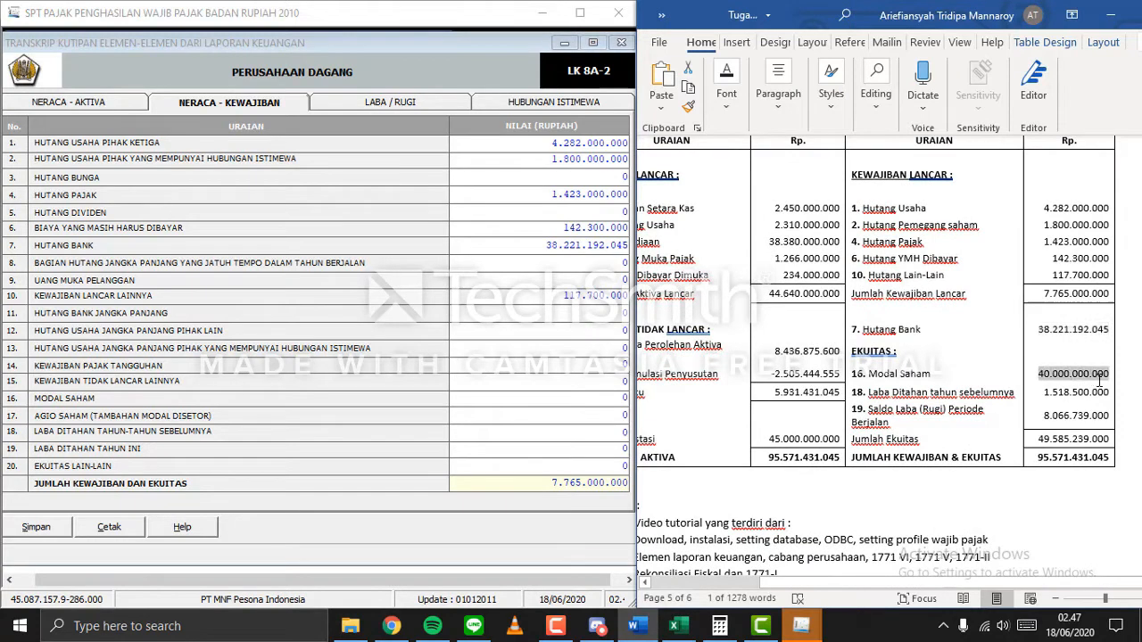
right_click(1099, 385)
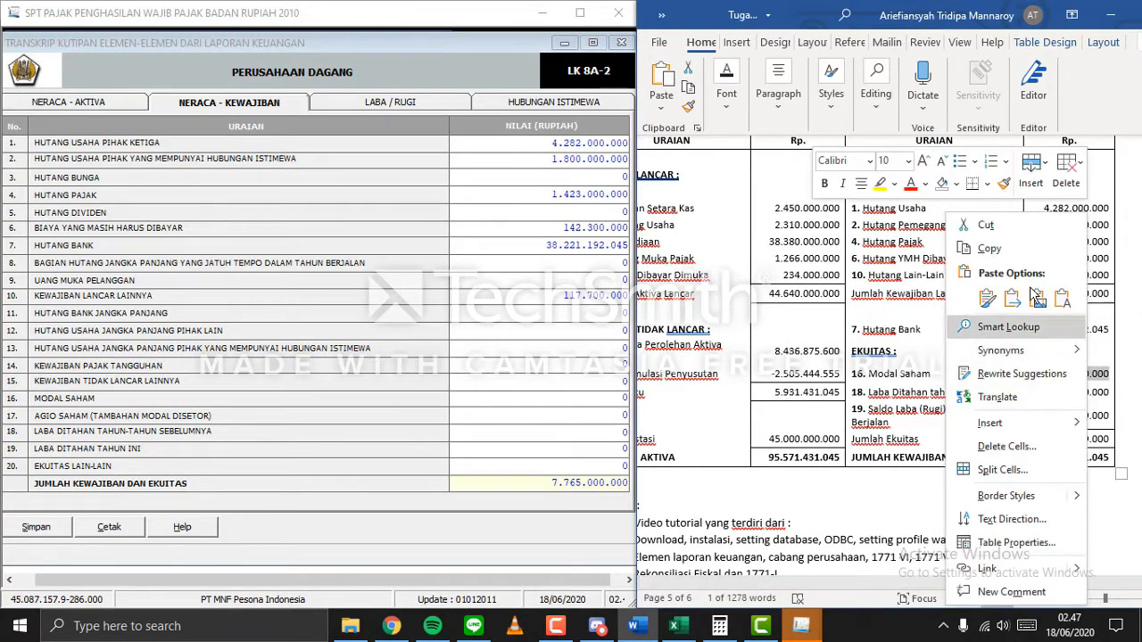
click(1035, 253)
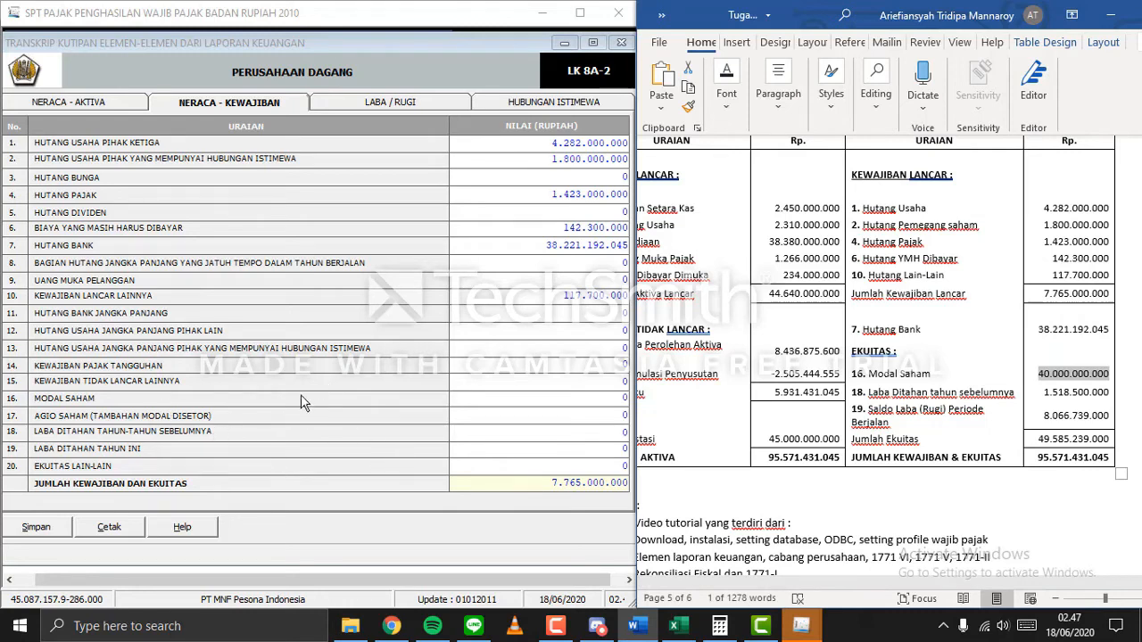
click(598, 389)
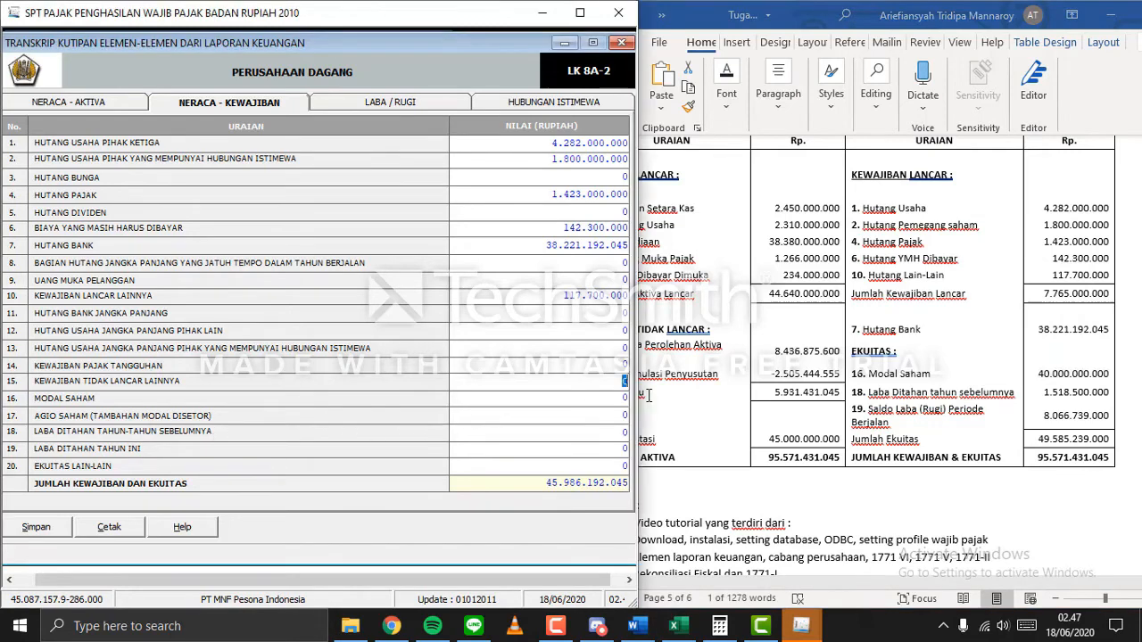
click(625, 398)
right_click(624, 398)
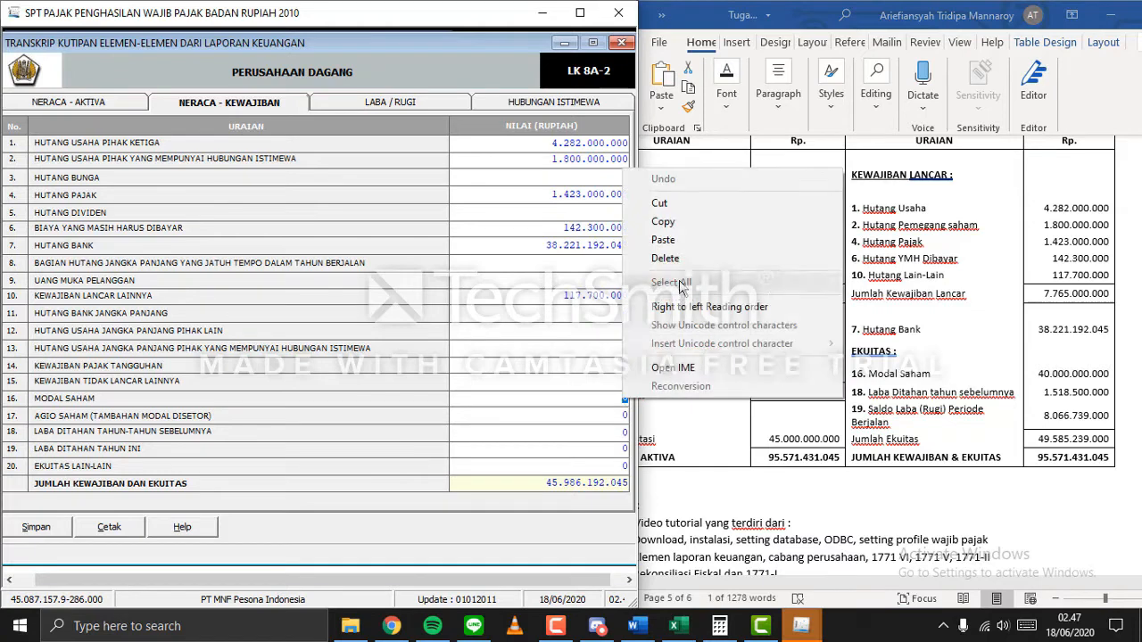
click(663, 240)
Copy the Laba Ditahan tahun sebelumnya amount, 1.518.500.000, from Word into the Laba Ditahan Tahun-Tahun Sebelumnya row.
click(1049, 394)
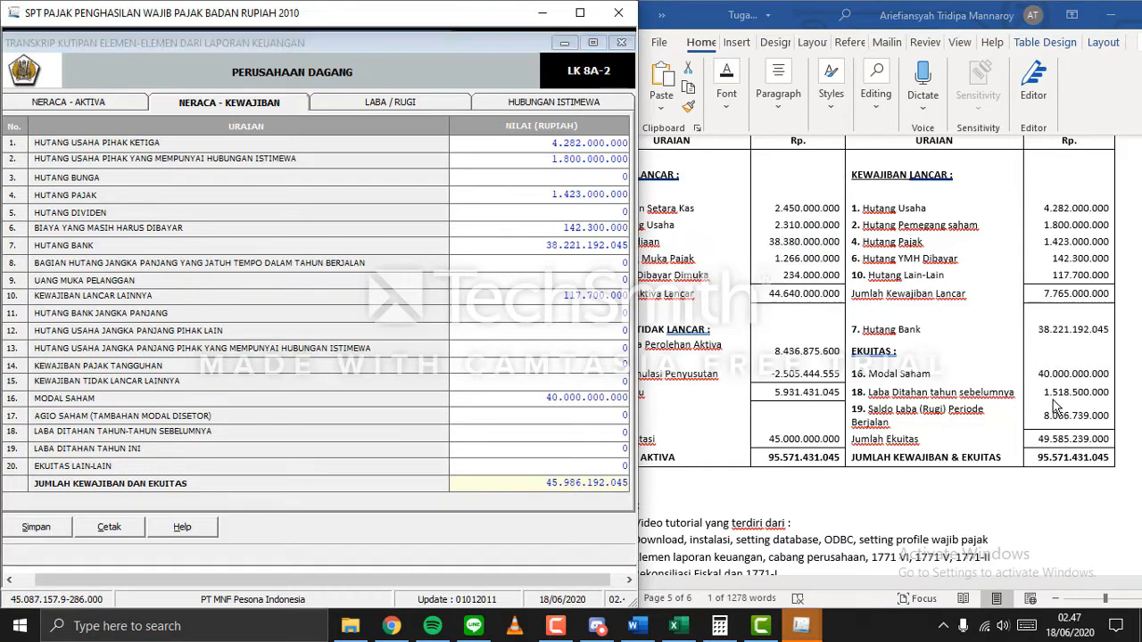
drag(1044, 393, 1106, 395)
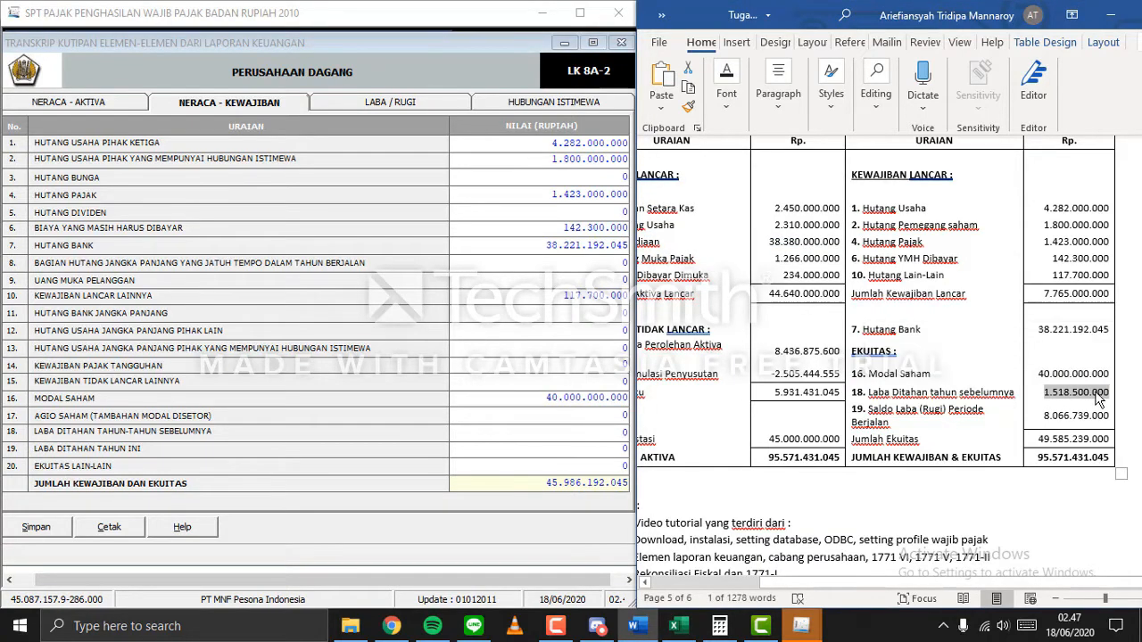
right_click(1100, 410)
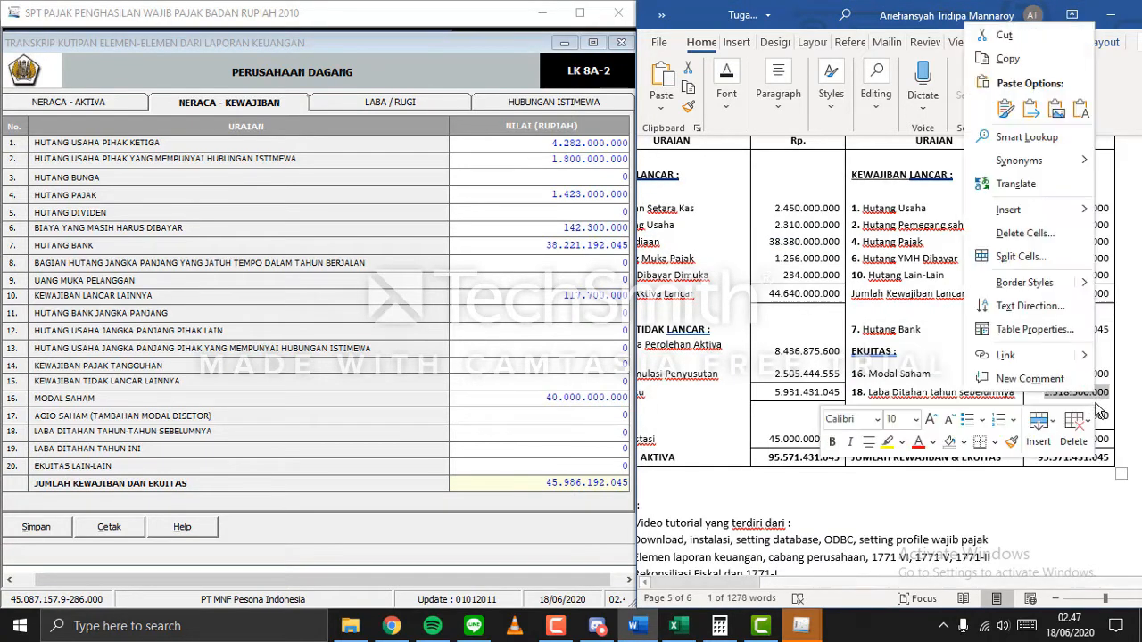
click(1008, 59)
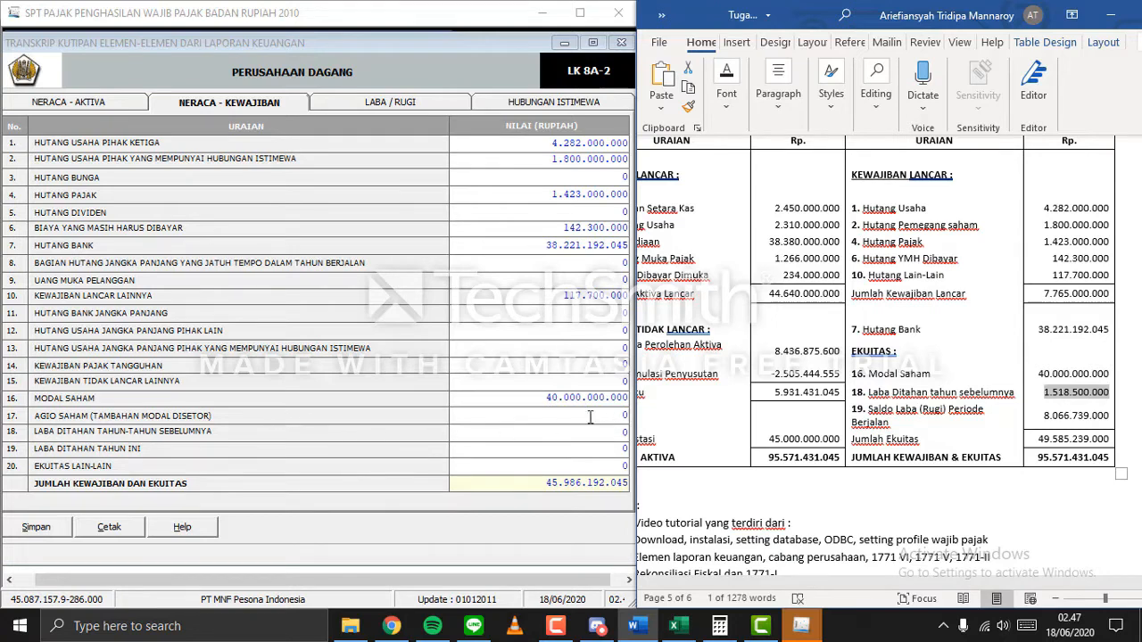
click(624, 433)
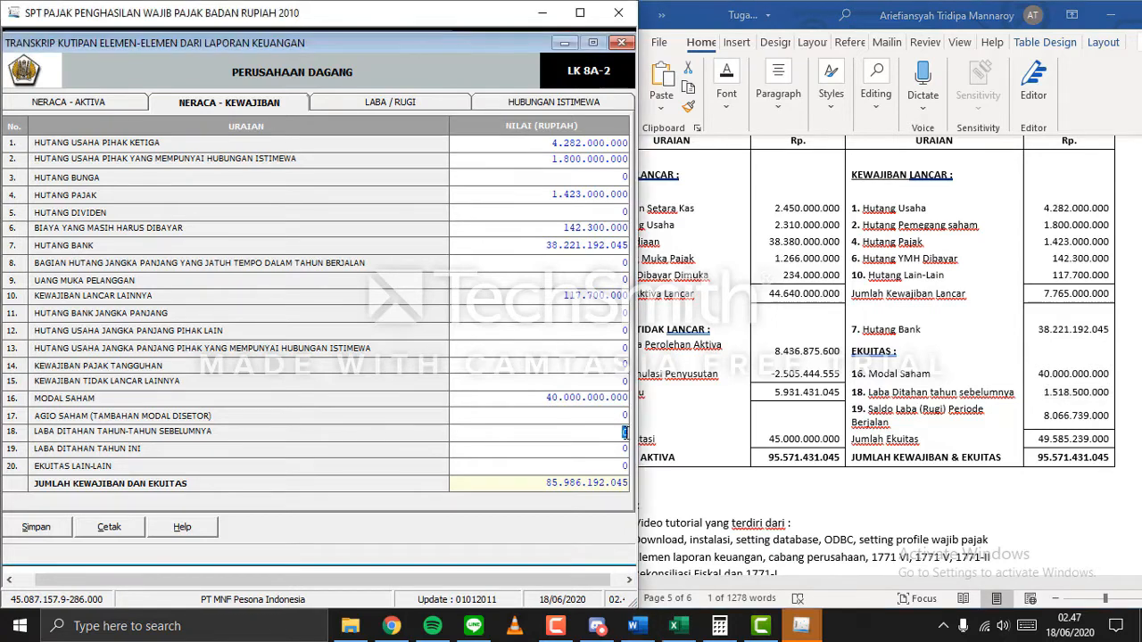
right_click(625, 433)
click(665, 274)
Copy the Saldo Laba (Rugi) Periode Berjalan amount, 8.066.739.000, from Word into the Laba Ditahan Tahun Ini row.
click(1046, 417)
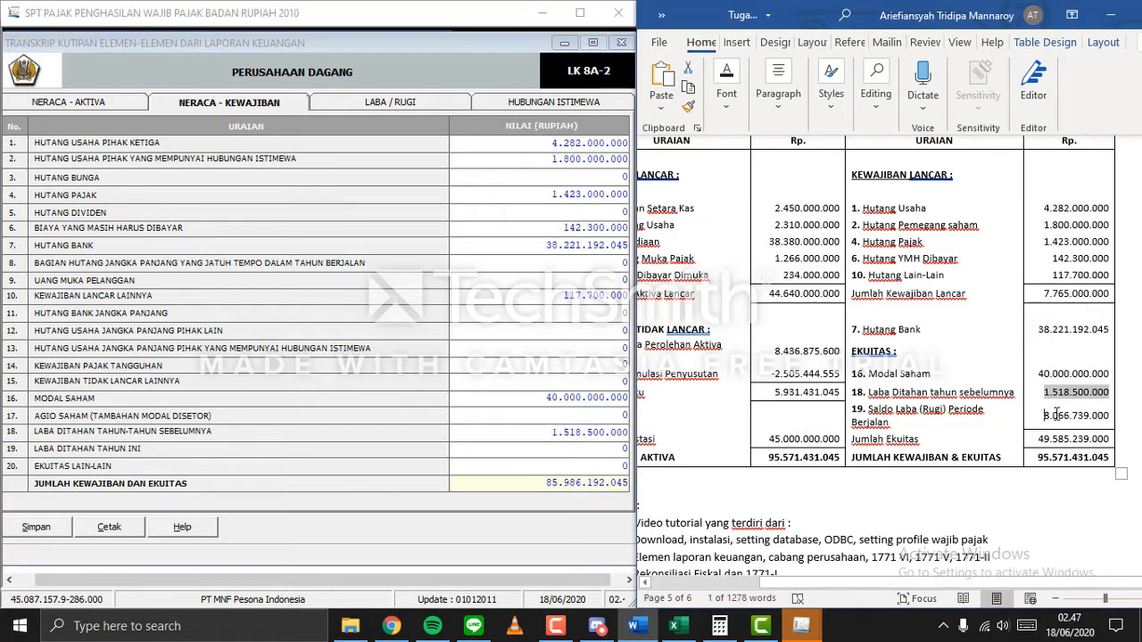
drag(1057, 415, 1121, 413)
click(1079, 418)
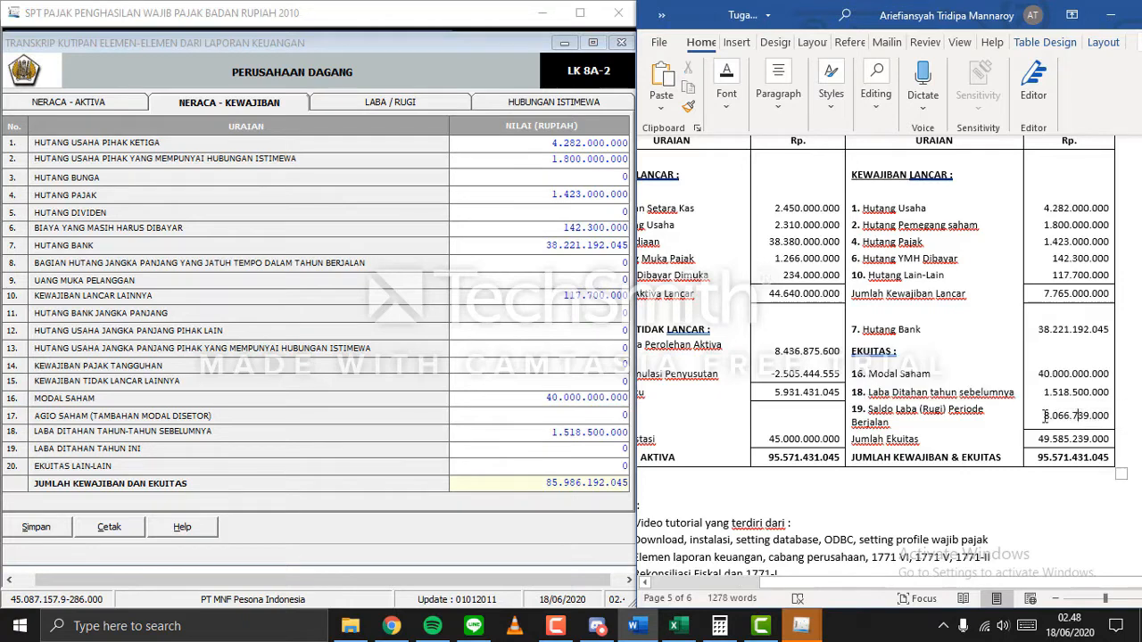
drag(1045, 415, 1103, 418)
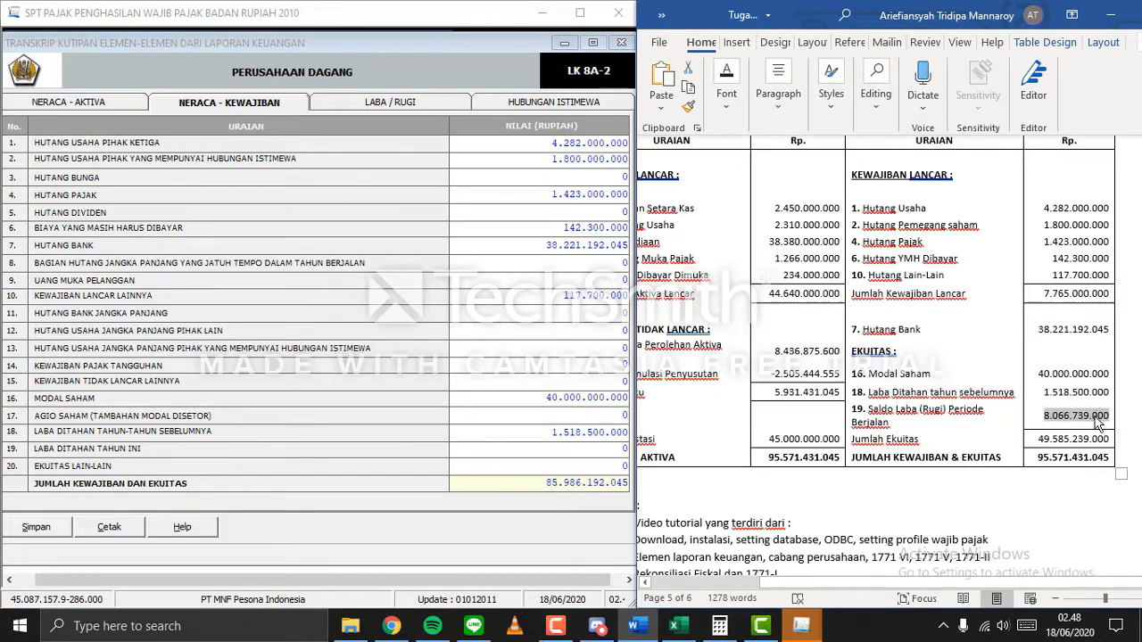
right_click(1103, 418)
click(996, 59)
click(581, 449)
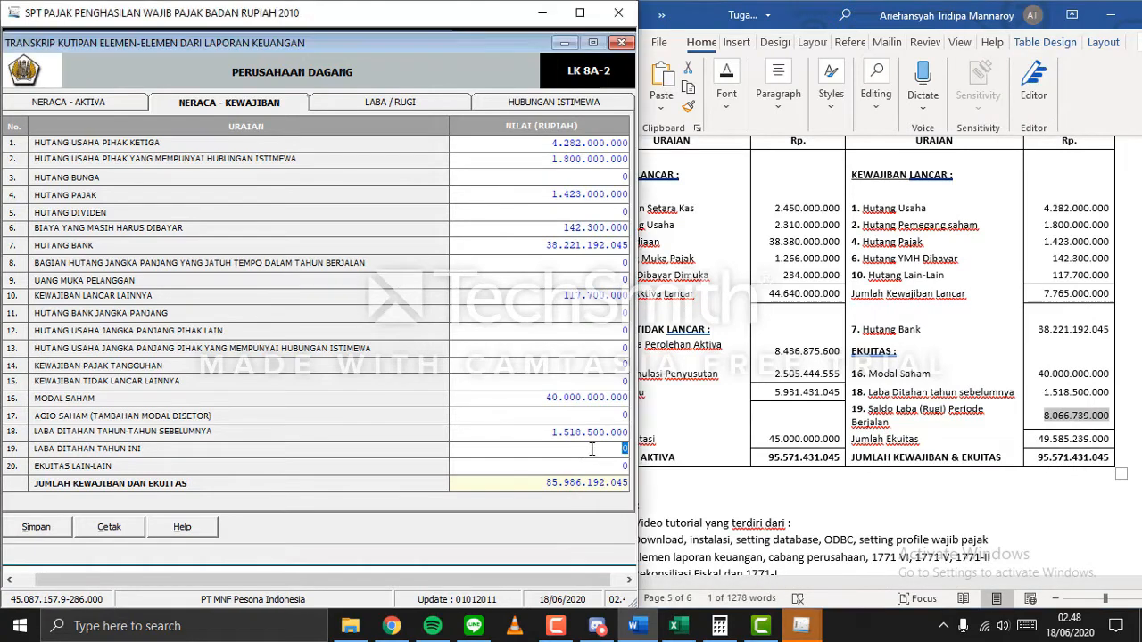
right_click(624, 449)
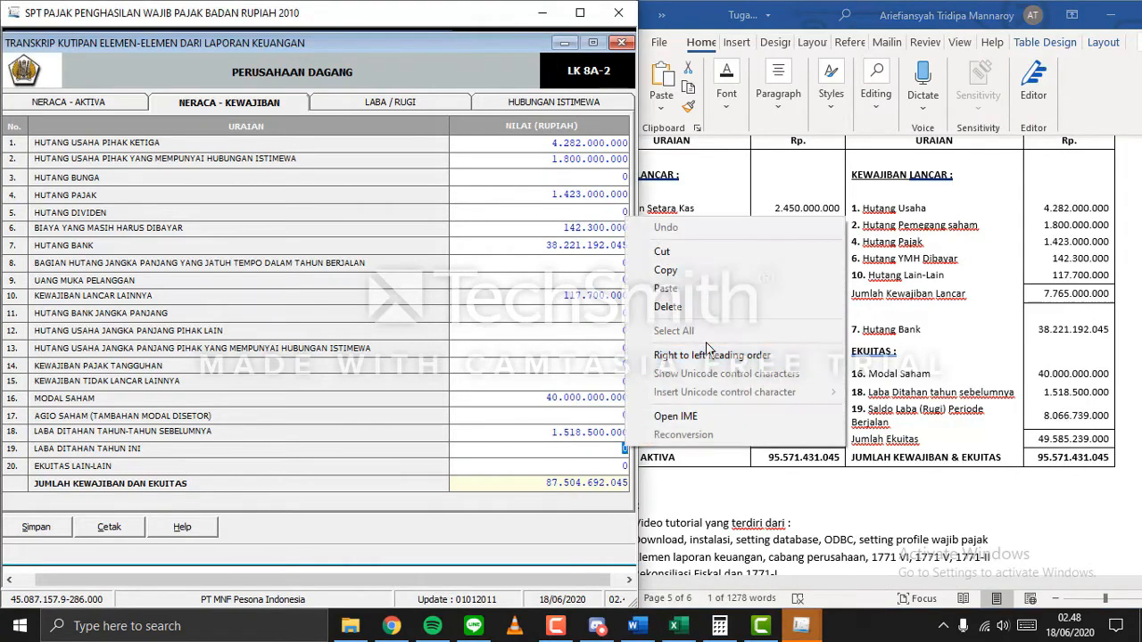
click(665, 301)
click(491, 376)
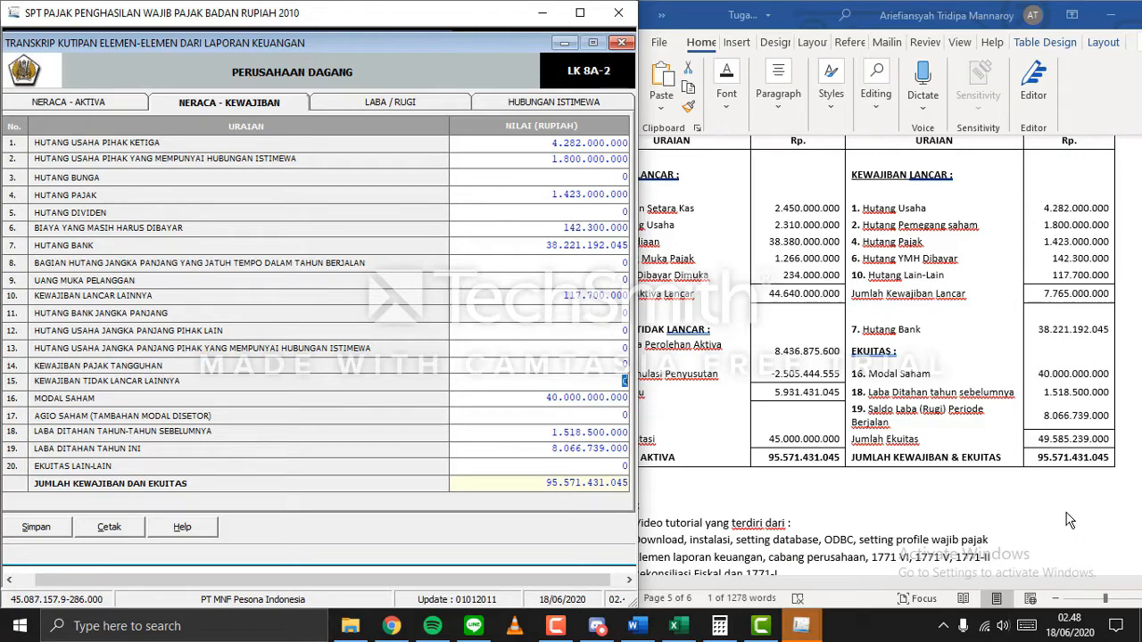
Save the completed Neraca - Kewajiban data and close the confirmation messages.
click(36, 527)
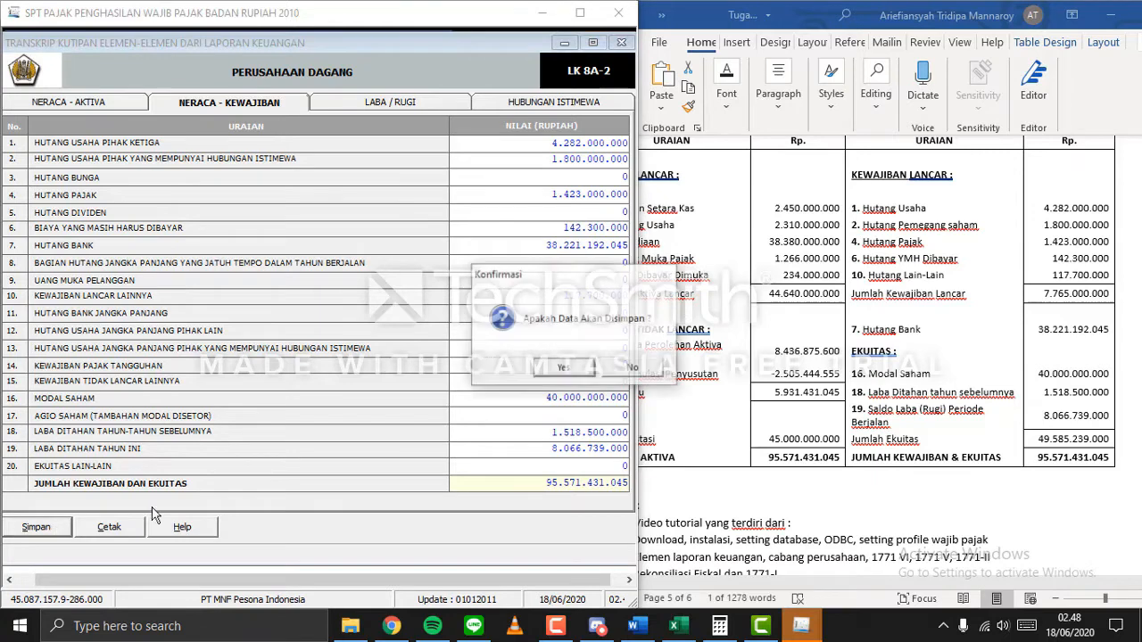
click(582, 368)
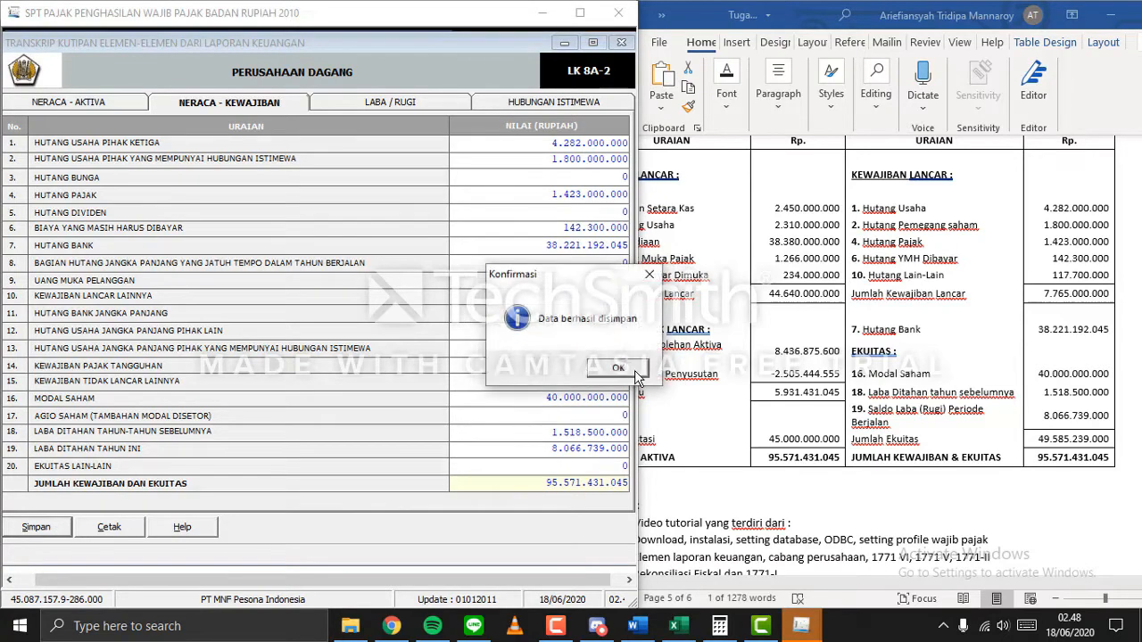
click(619, 370)
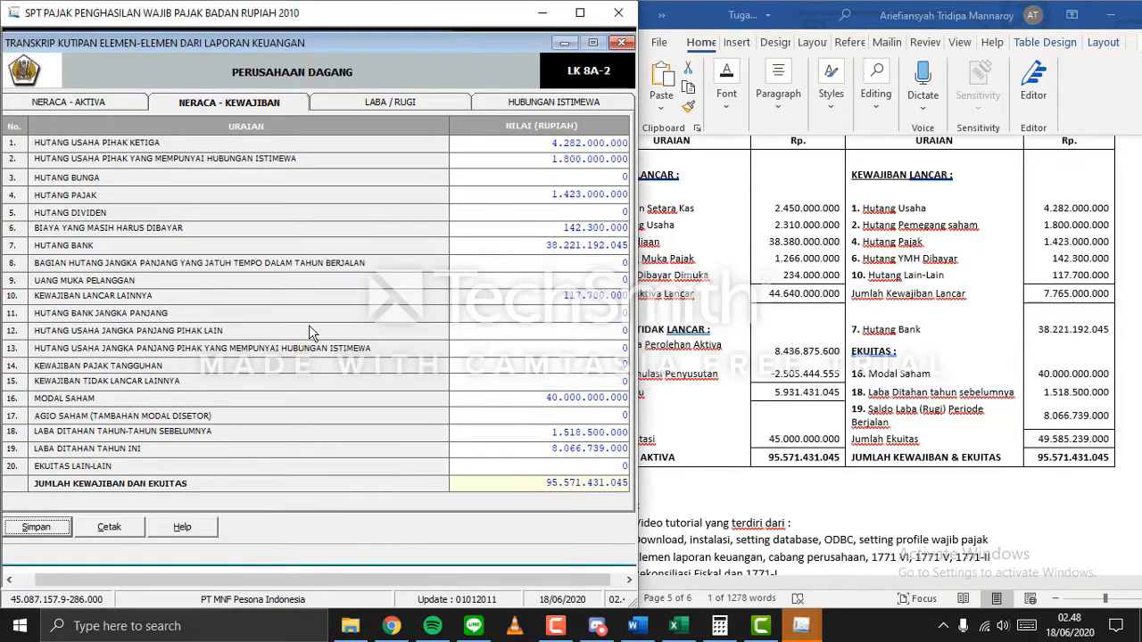
Open the Laba / Rugi section and copy the Penjualan Bersih amount, 46.617.989.000, from the Word income statement into its Penjualan Bersih row.
click(411, 105)
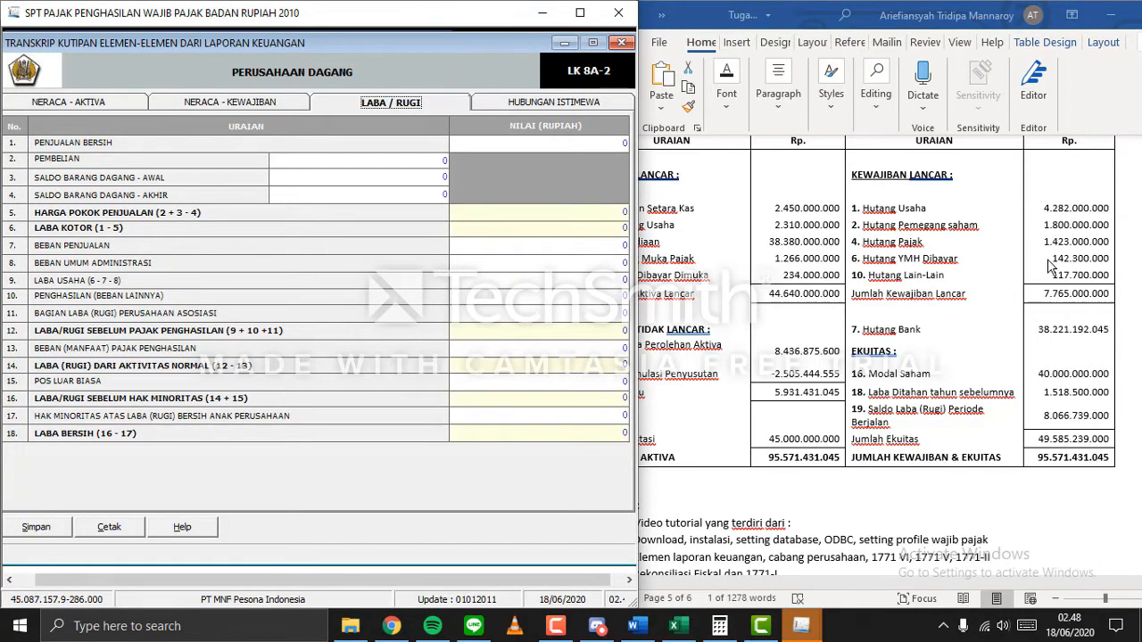
scroll(1039, 277, up, 5)
scroll(1037, 286, up, 15)
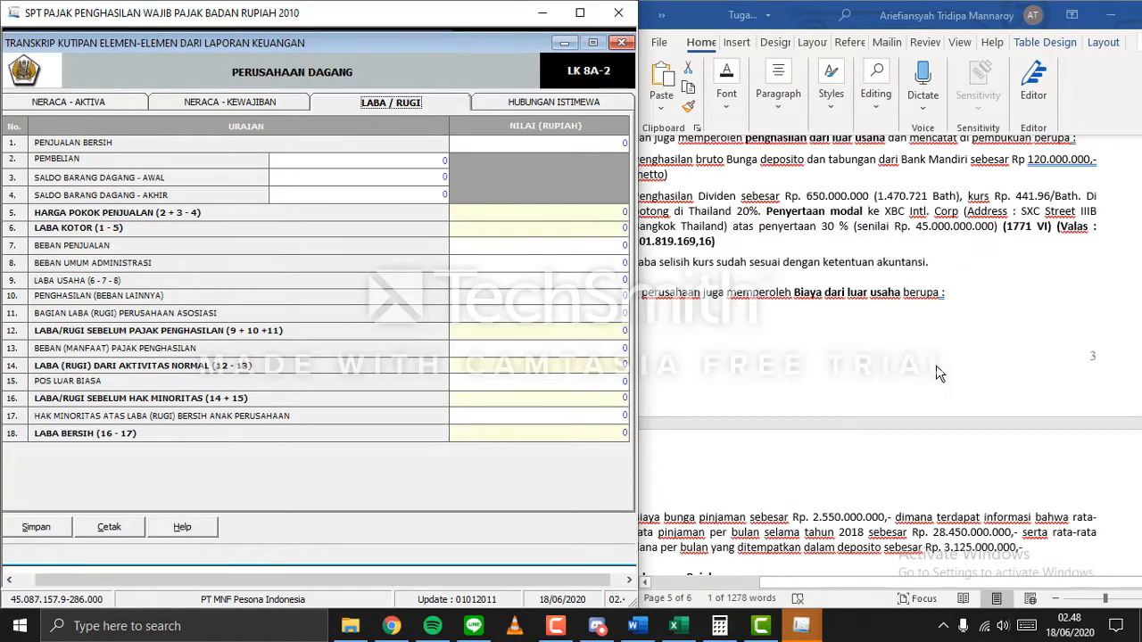
scroll(879, 356, up, 10)
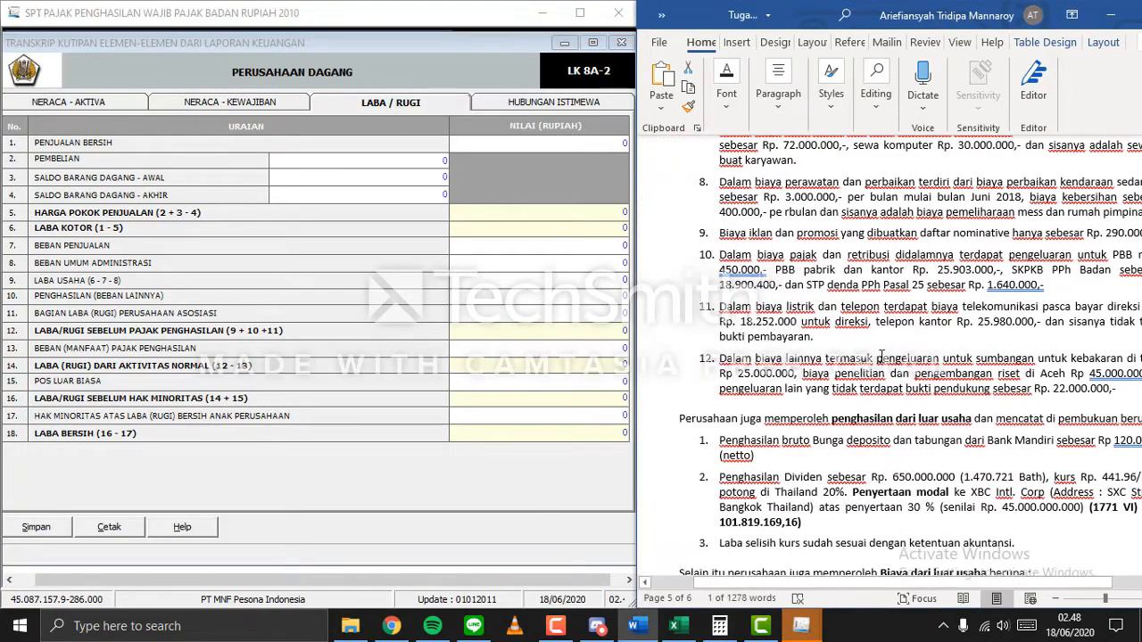
scroll(880, 355, up, 15)
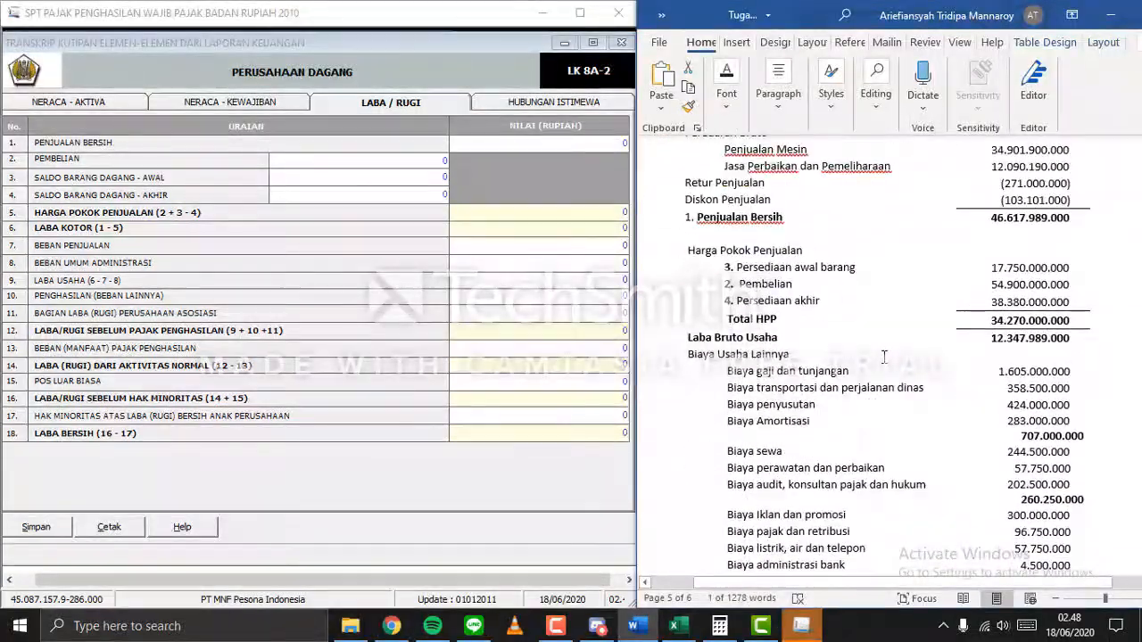
scroll(1000, 239, down, 1)
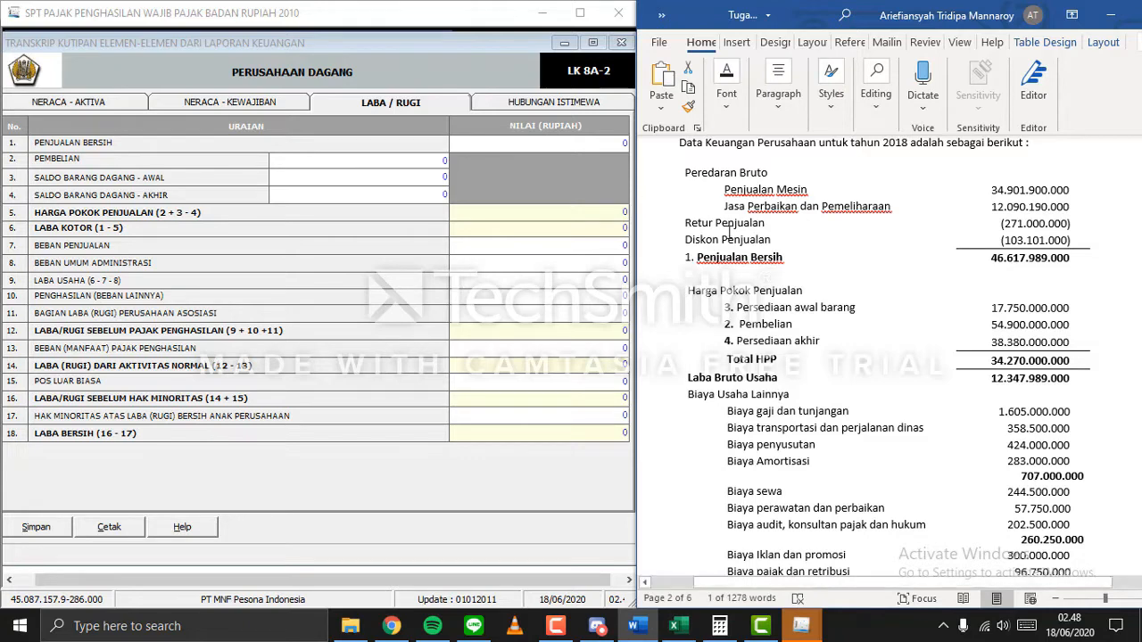
drag(993, 257, 1069, 257)
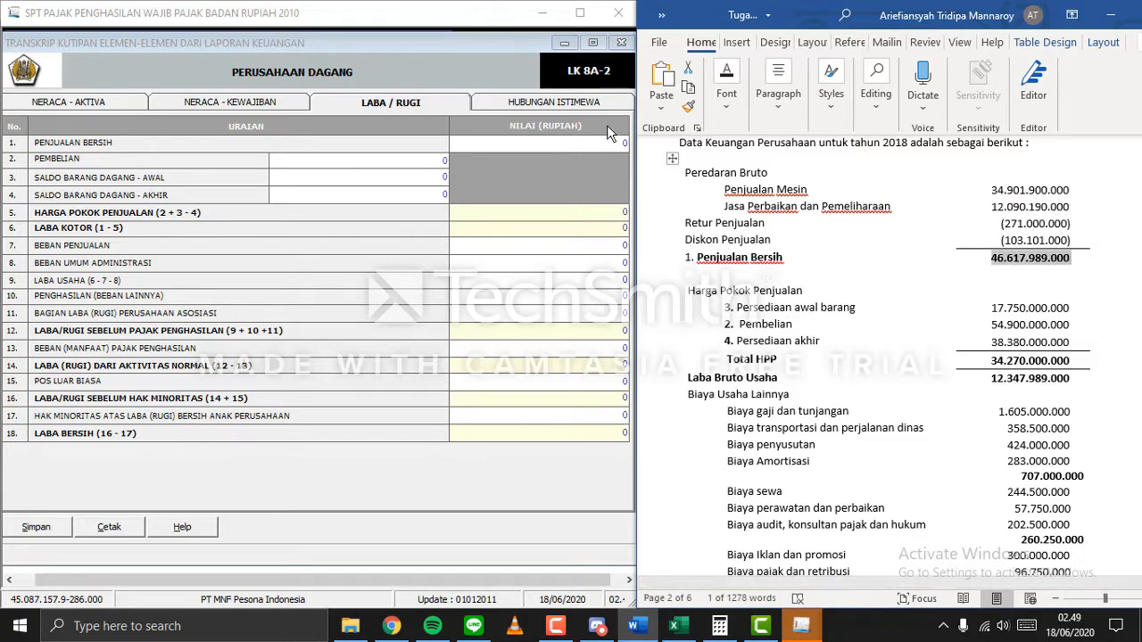
click(622, 140)
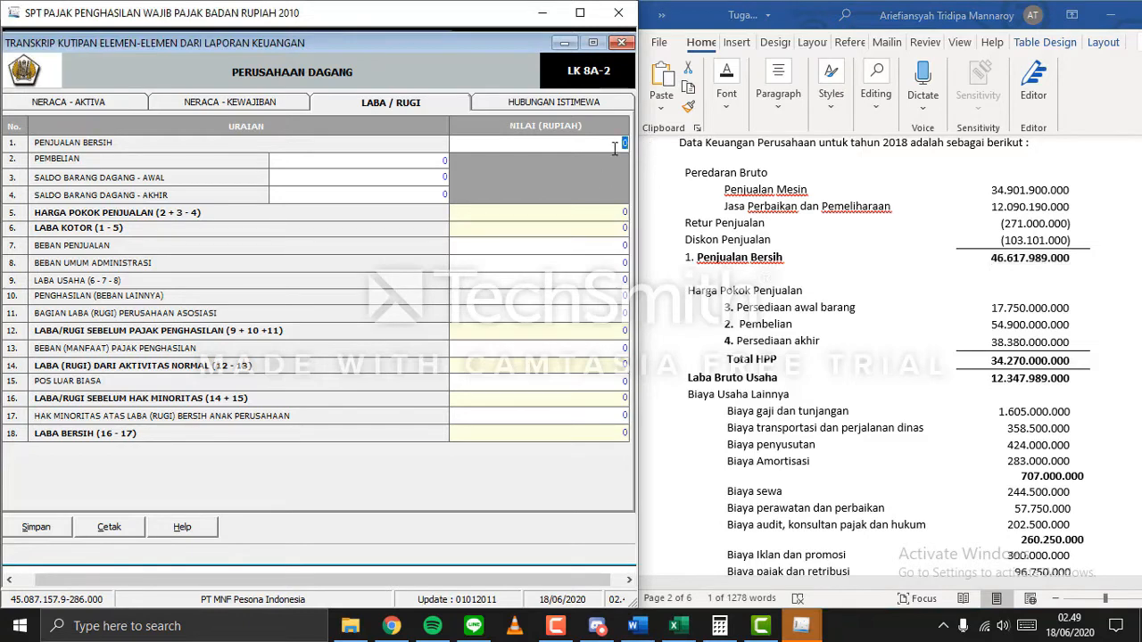
right_click(618, 144)
click(648, 219)
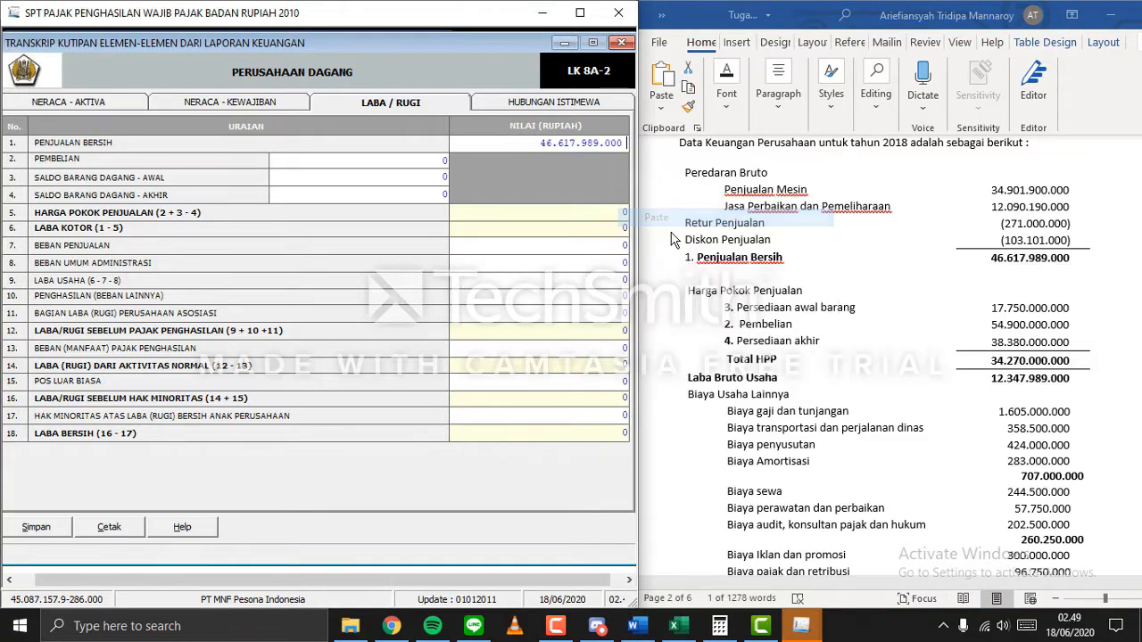
Copy the Pembelian amount, 54.900.000.000, from the Word income statement into the Pembelian row of Laba / Rugi.
click(990, 332)
drag(1006, 324, 1066, 328)
right_click(1067, 329)
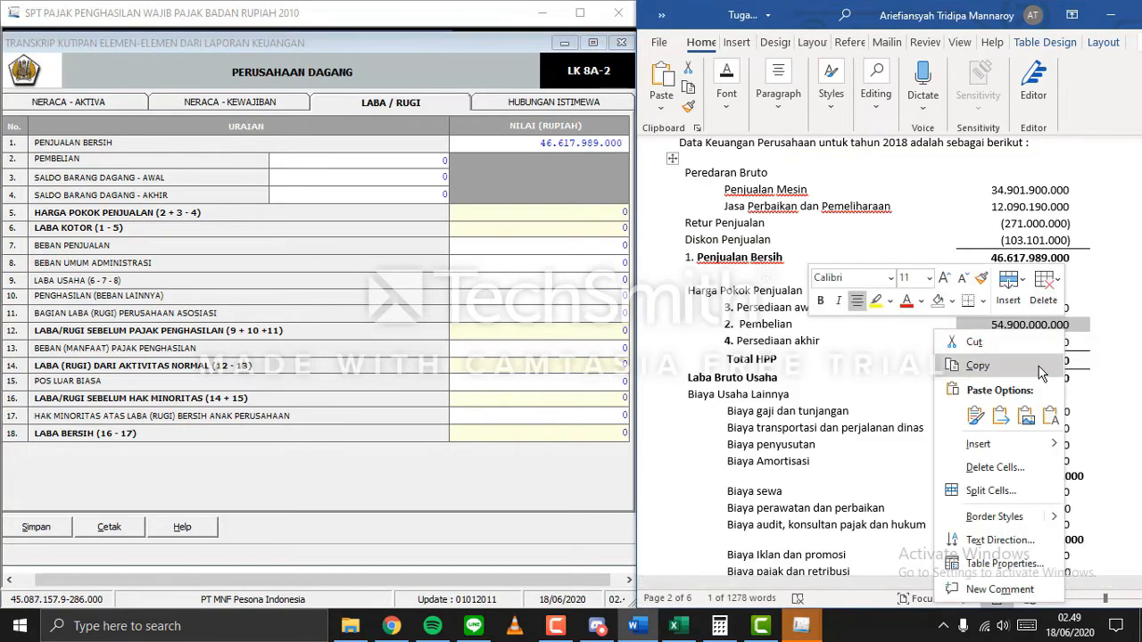
click(1040, 373)
click(433, 160)
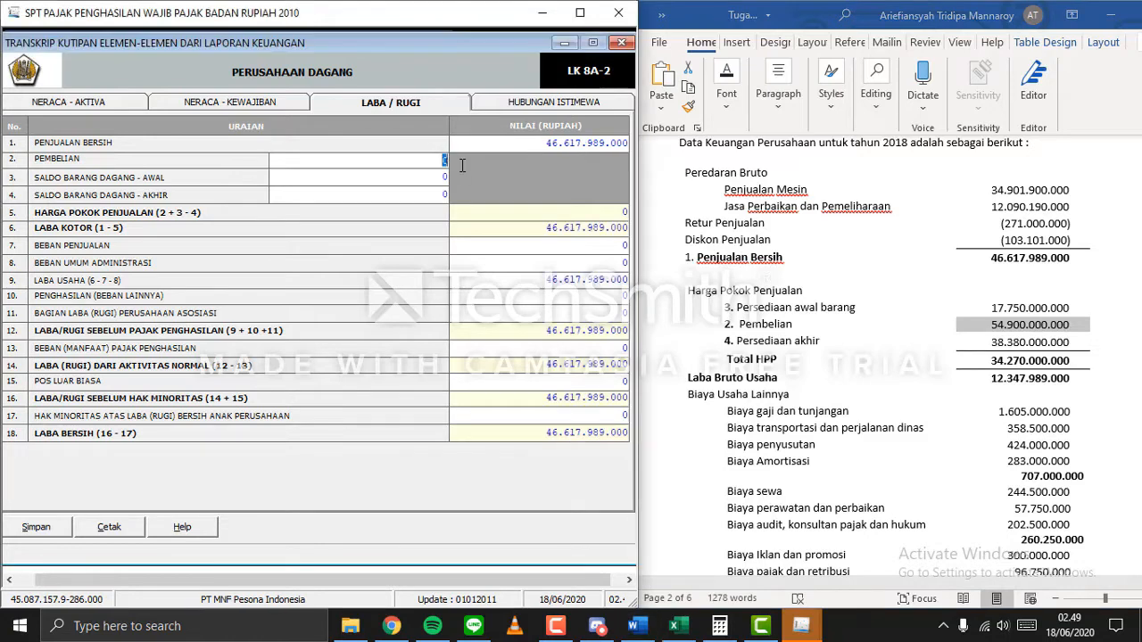
right_click(443, 168)
click(488, 232)
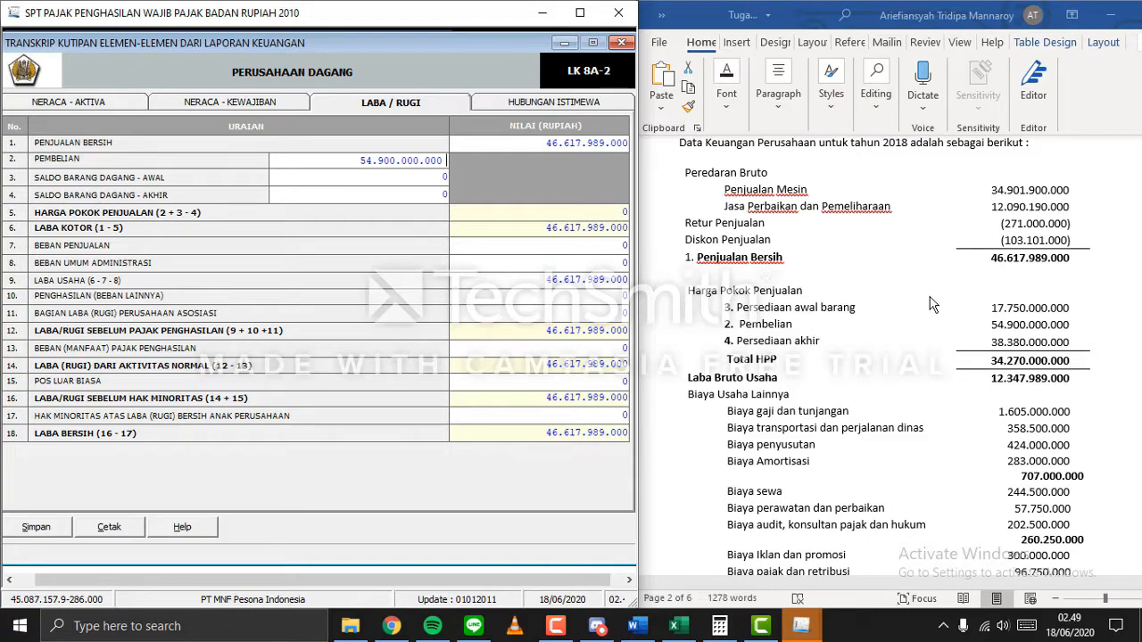
Copy the Persediaan awal barang amount, 17.750.000.000, from the Word income statement into the Saldo Barang Dagang - Awal row.
click(999, 323)
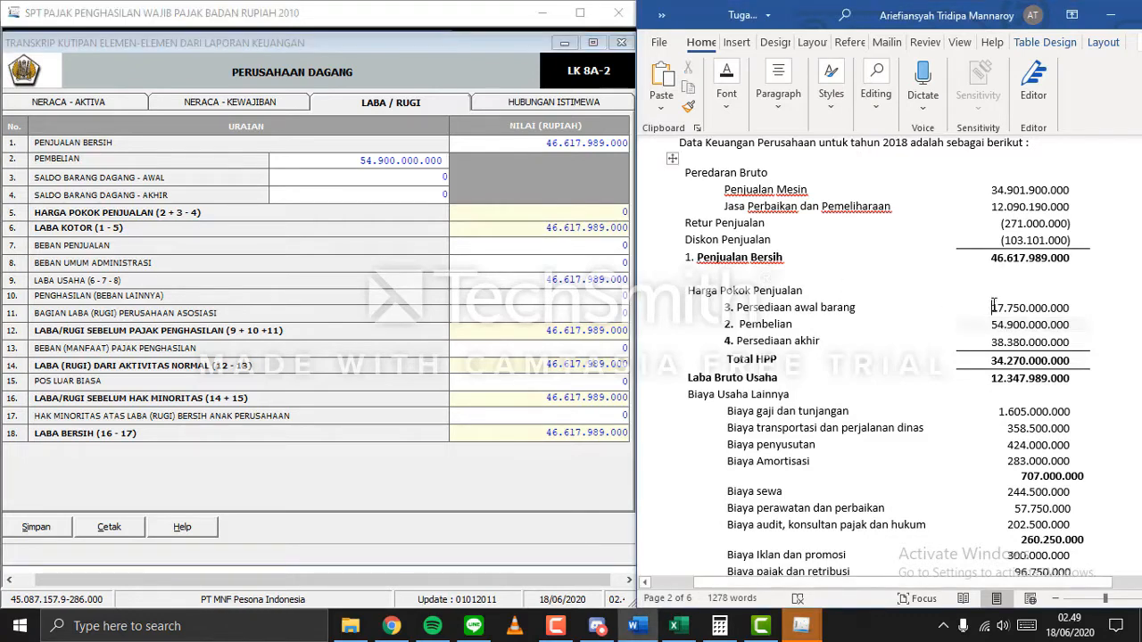
drag(991, 307, 1064, 304)
right_click(1064, 306)
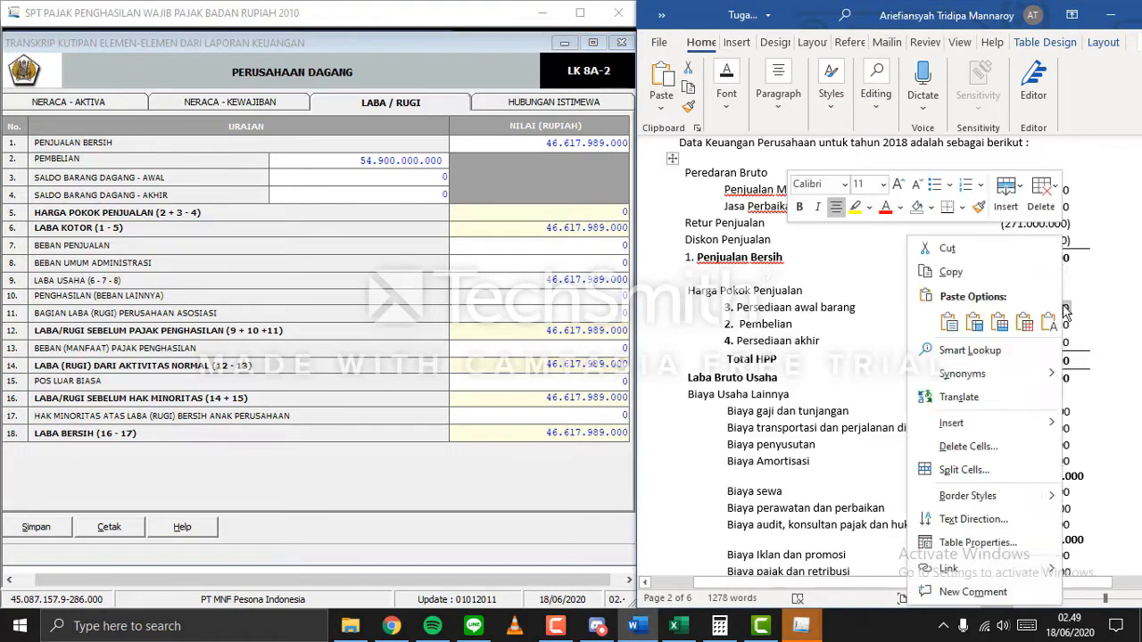
click(995, 274)
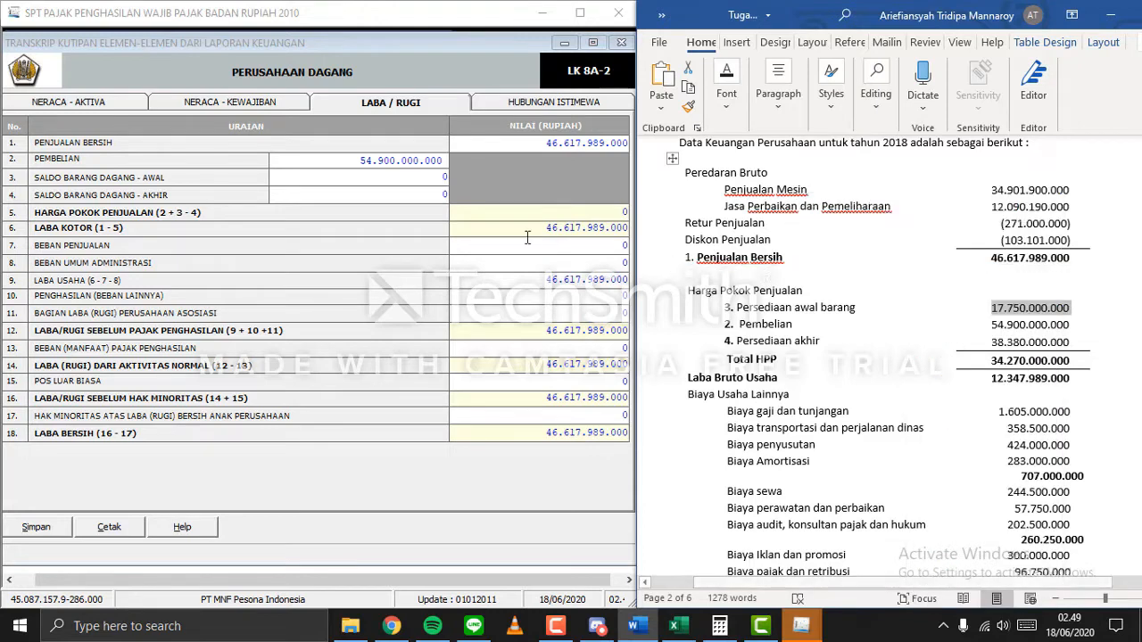
click(441, 177)
right_click(441, 176)
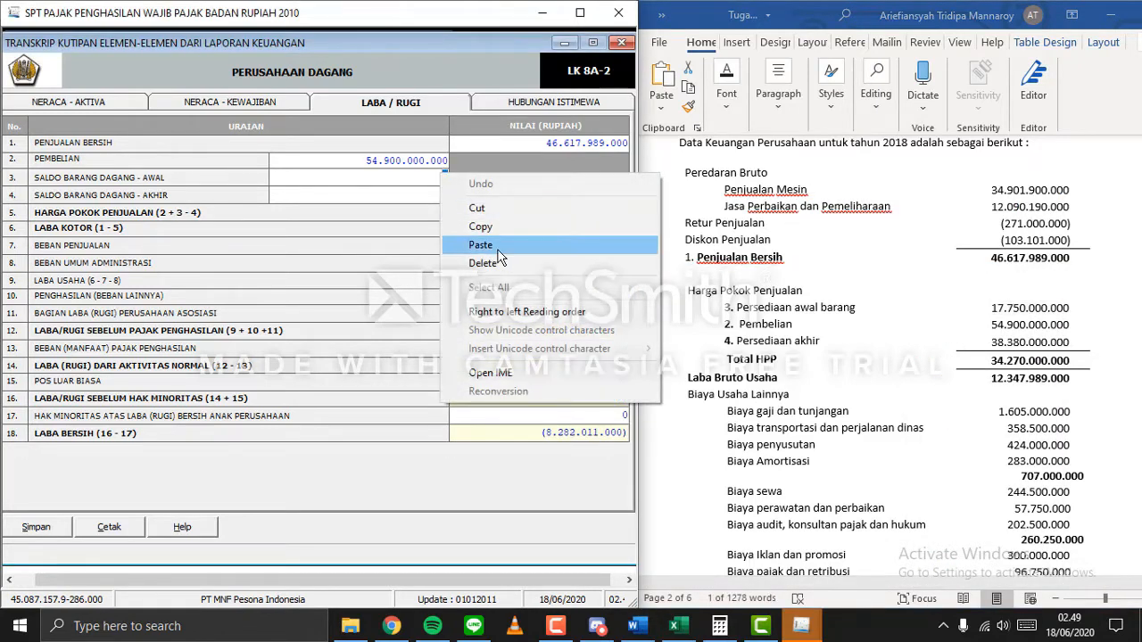
click(473, 243)
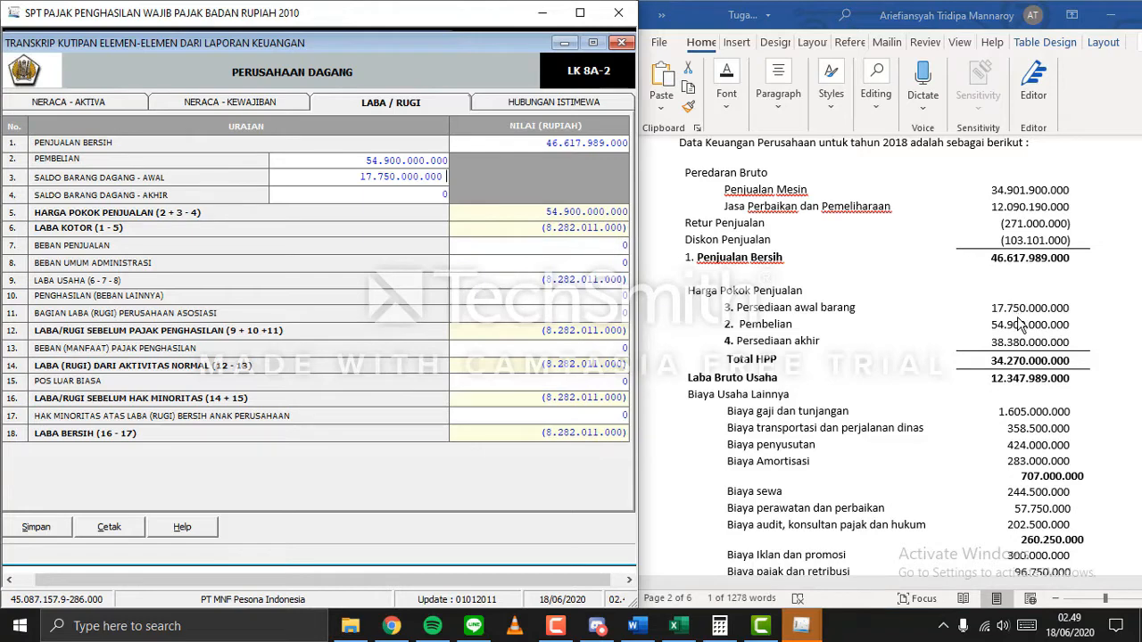
Copy the Persediaan akhir amount, 38.380.000.000, from the Word income statement into the Saldo Barang Dagang - Akhir row.
click(995, 360)
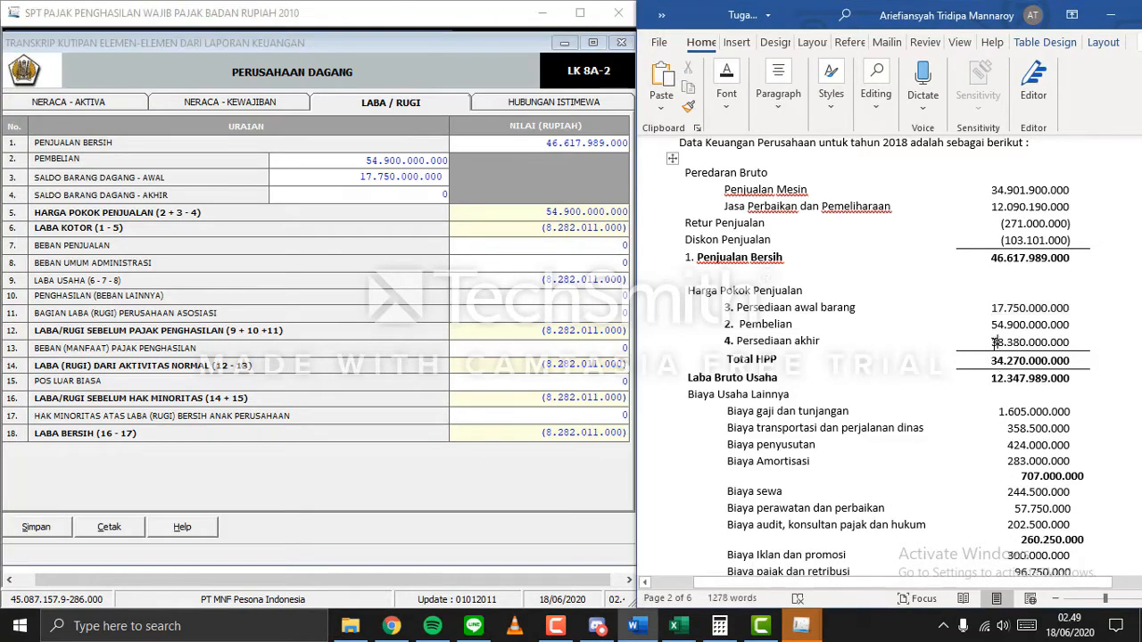
drag(992, 342, 1067, 340)
right_click(1062, 344)
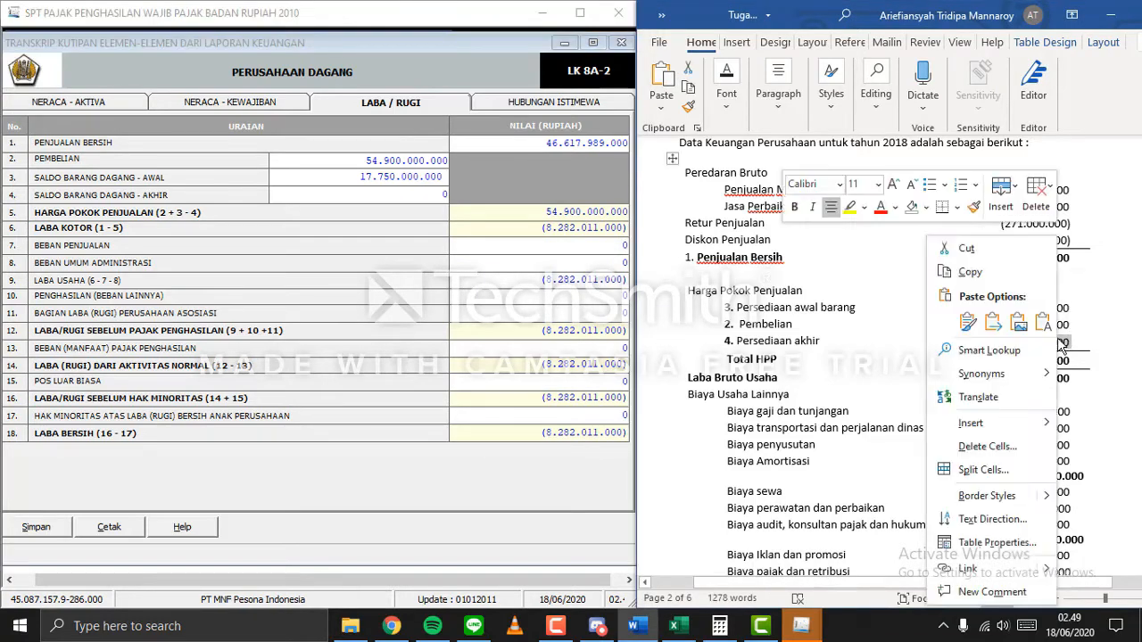
click(990, 264)
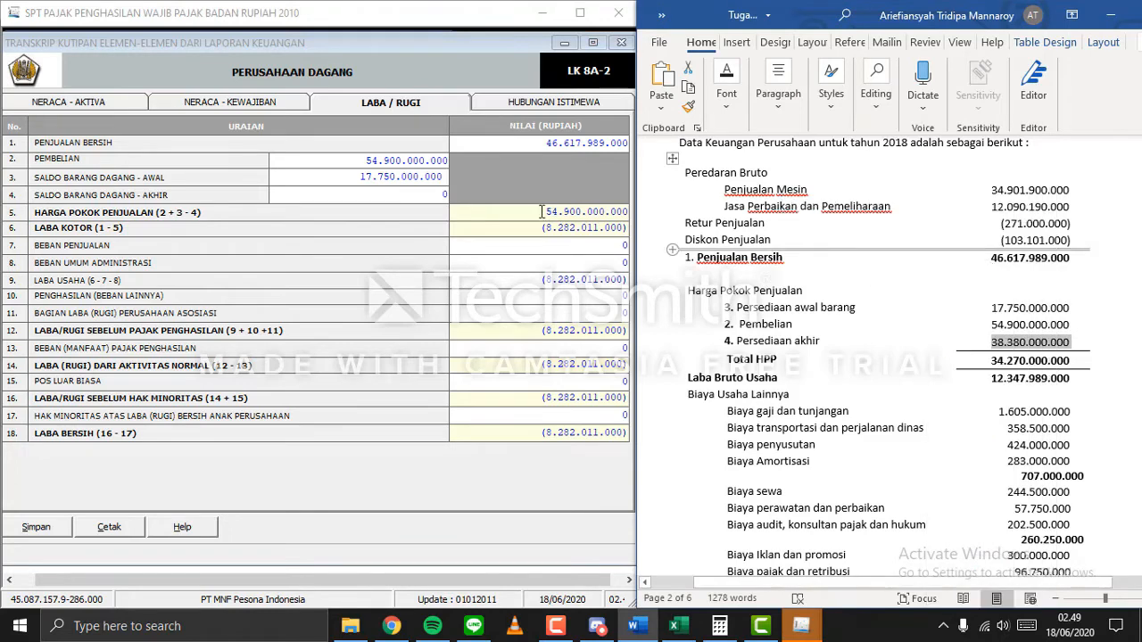
click(446, 193)
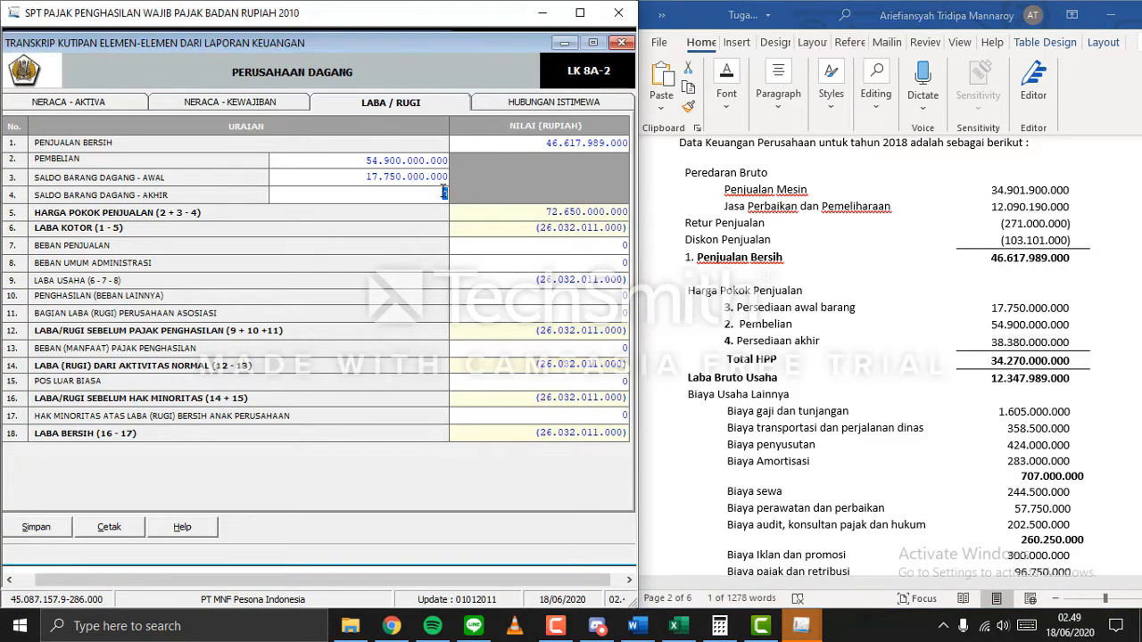
right_click(444, 193)
click(502, 260)
Try to copy the Jumlah biaya usaha lainnya amount from the Word income statement into the Beban Umum Administrasi row.
click(534, 263)
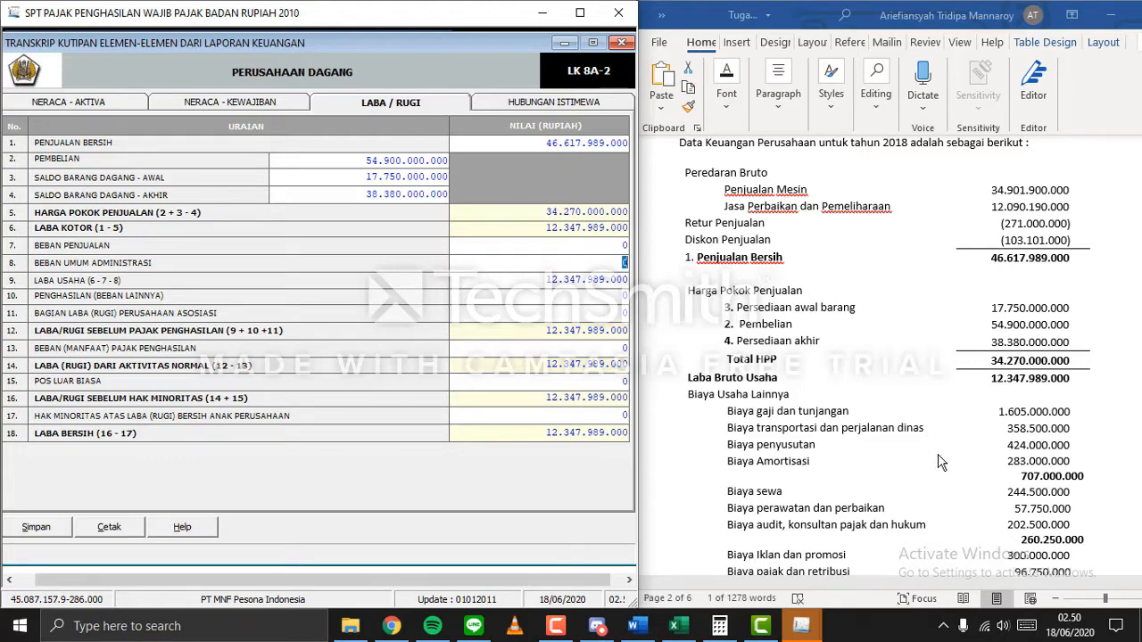
scroll(941, 462, down, 2)
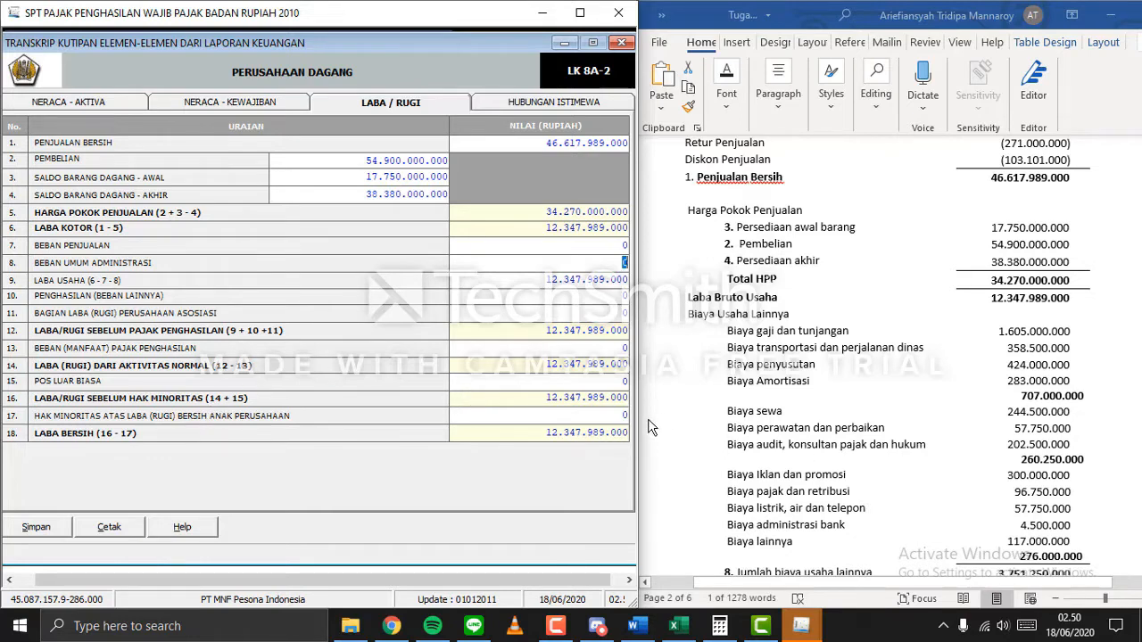
scroll(696, 437, down, 1)
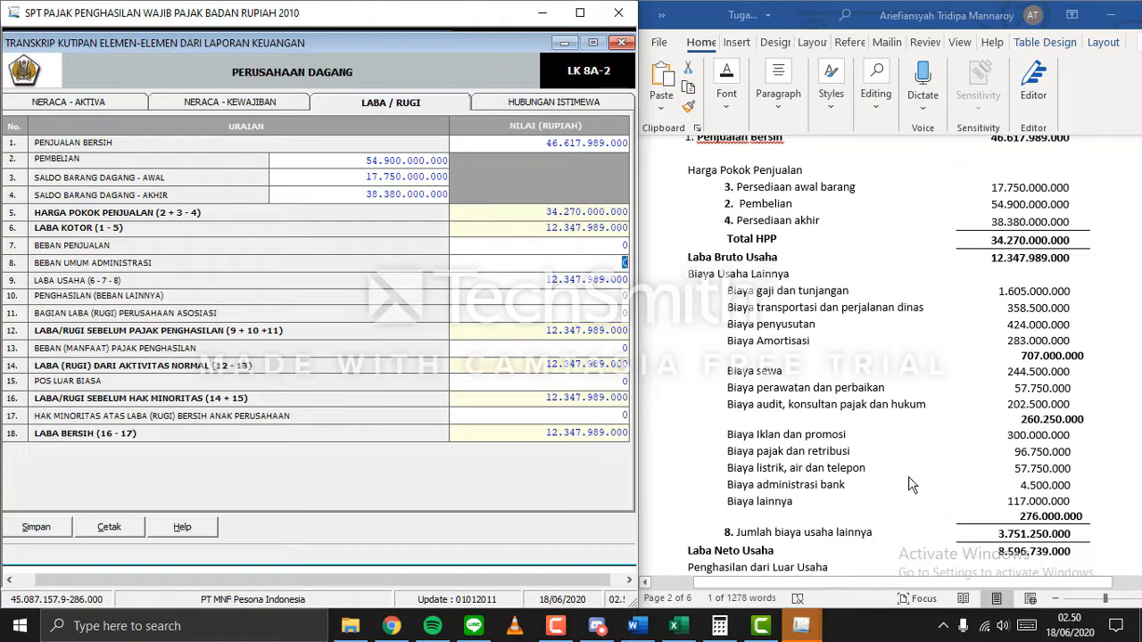
scroll(908, 482, down, 2)
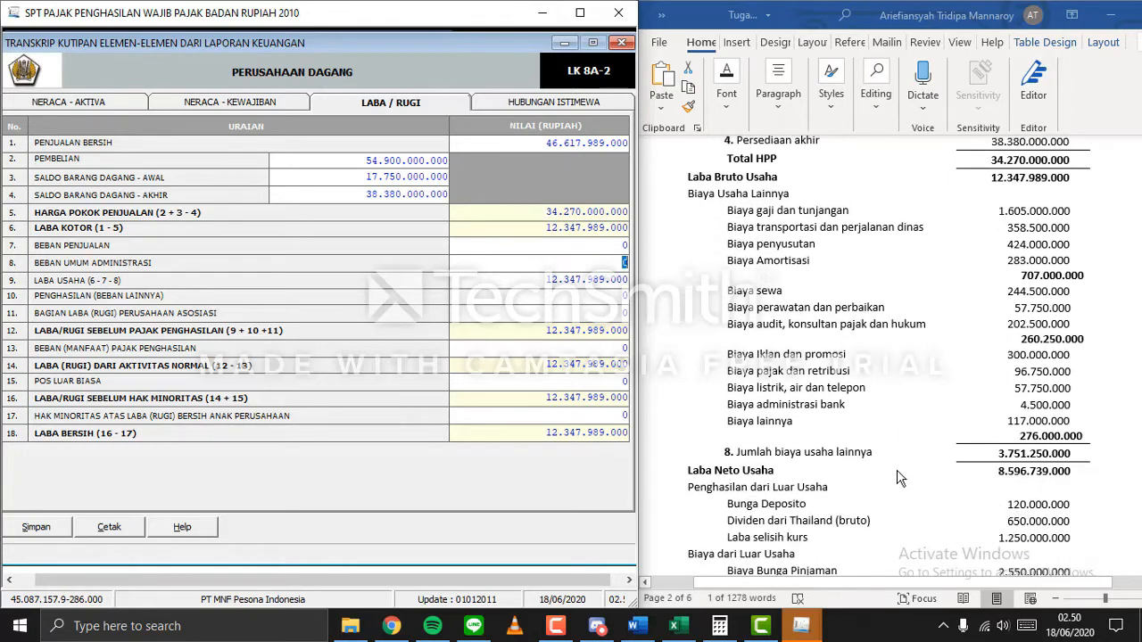
click(999, 453)
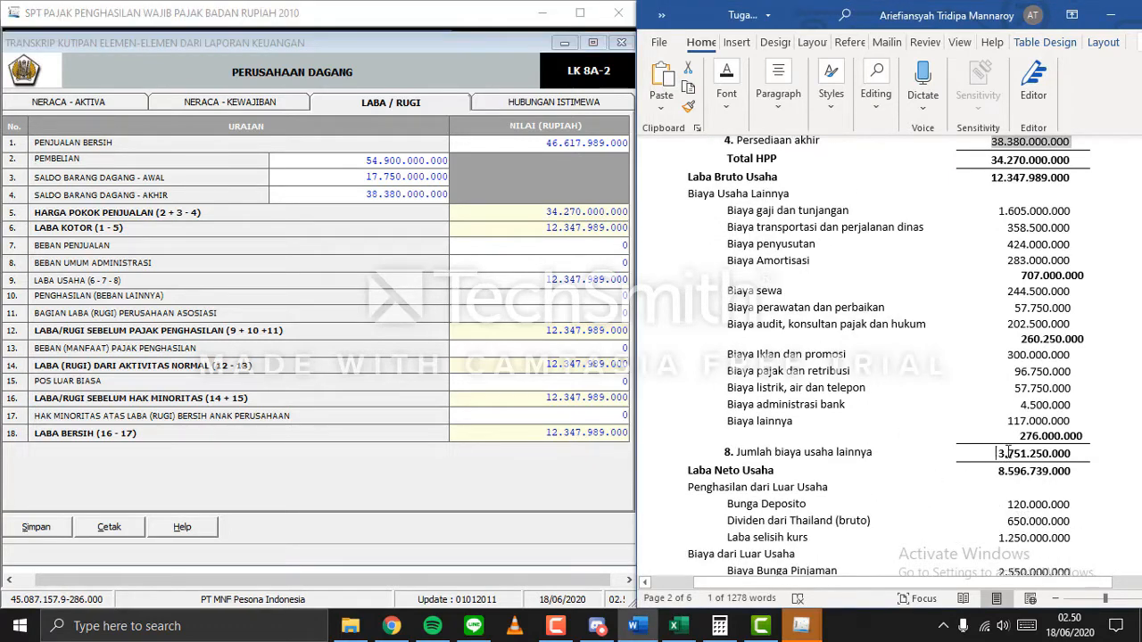
drag(1008, 453, 1059, 453)
right_click(1072, 453)
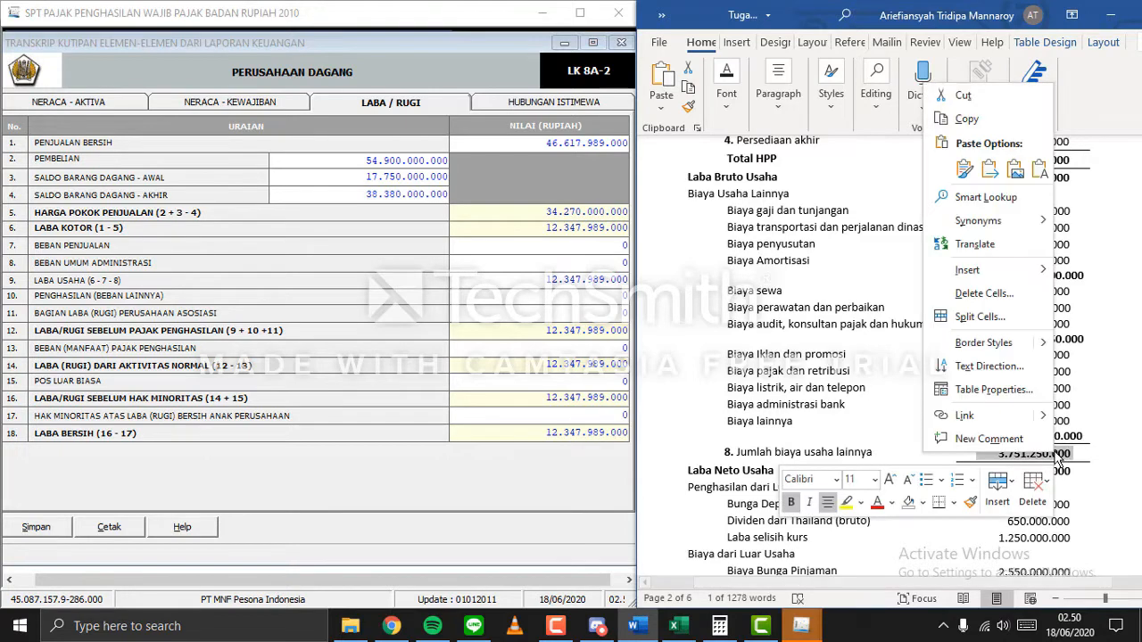
click(1008, 120)
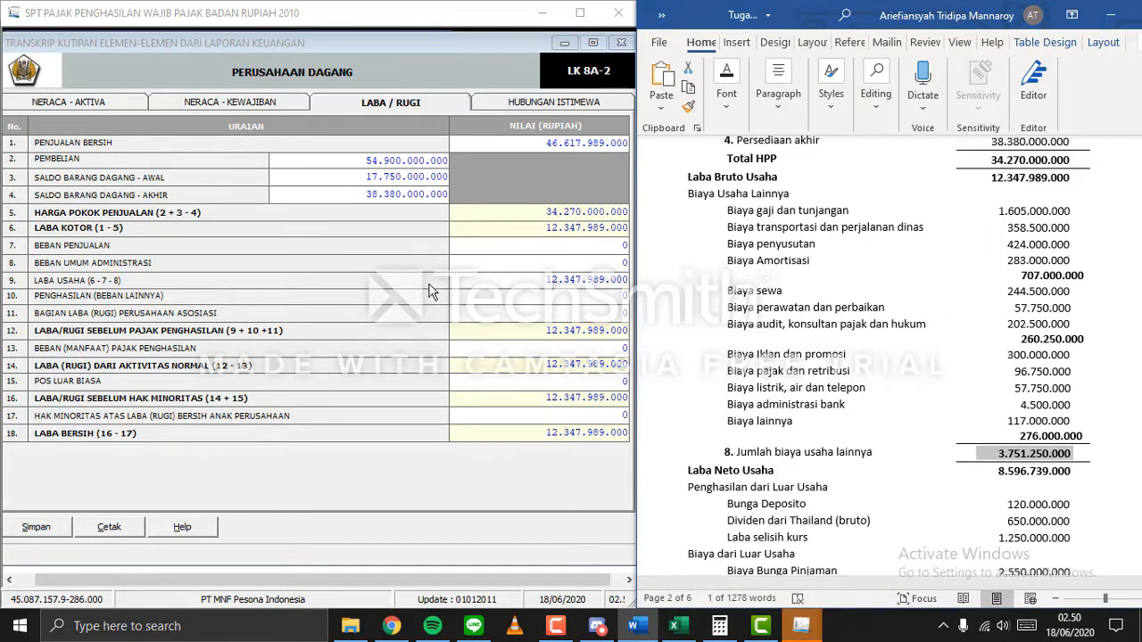
click(624, 262)
drag(627, 262, 616, 259)
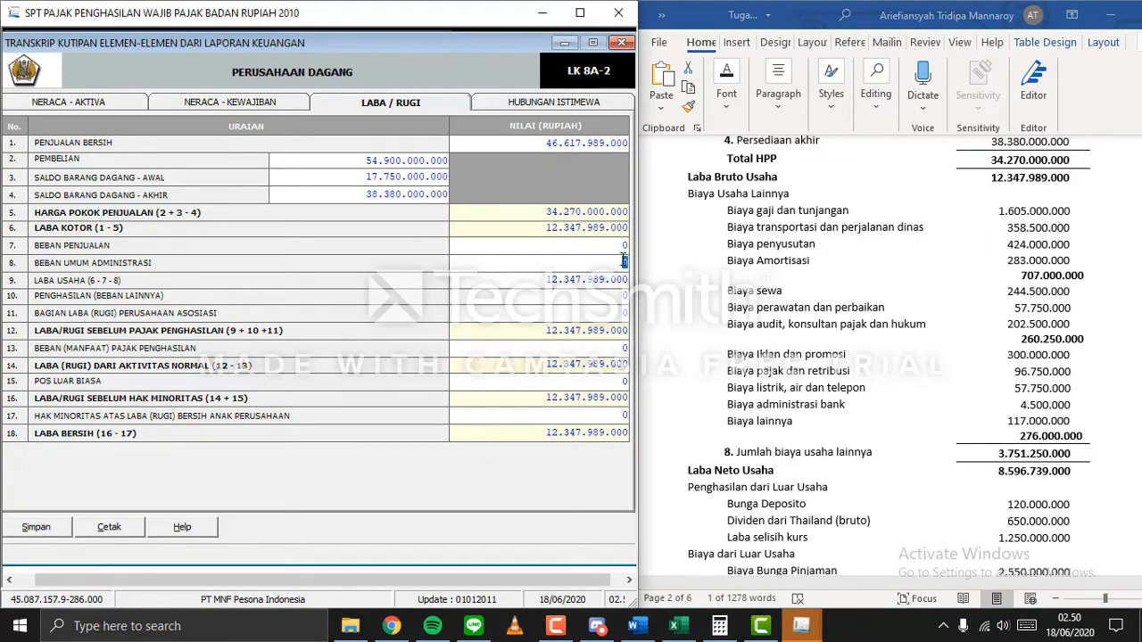
right_click(624, 258)
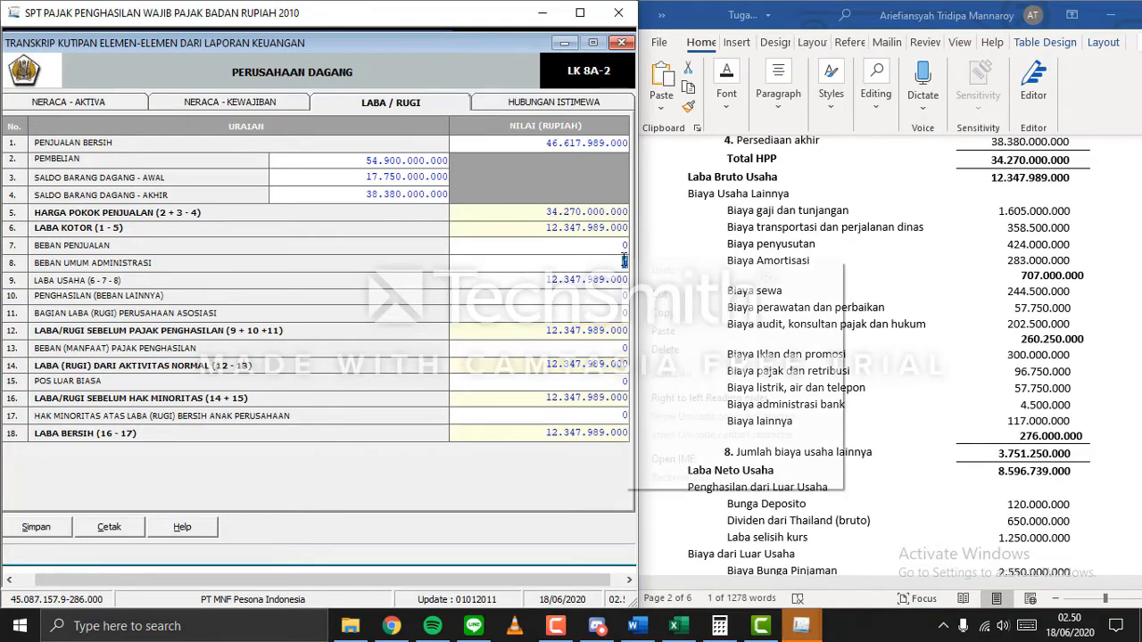
click(683, 313)
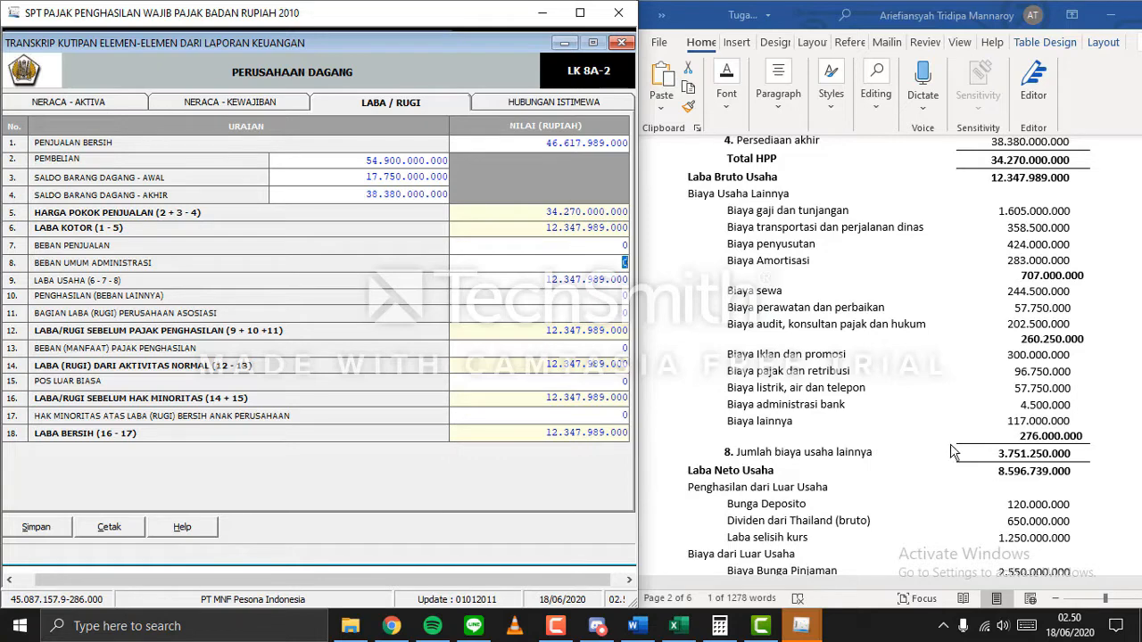
Copy the Jumlah biaya usaha lainnya amount, 3.751.250.000, from Word again and paste it into the Beban Umum Administrasi row.
click(982, 452)
click(981, 452)
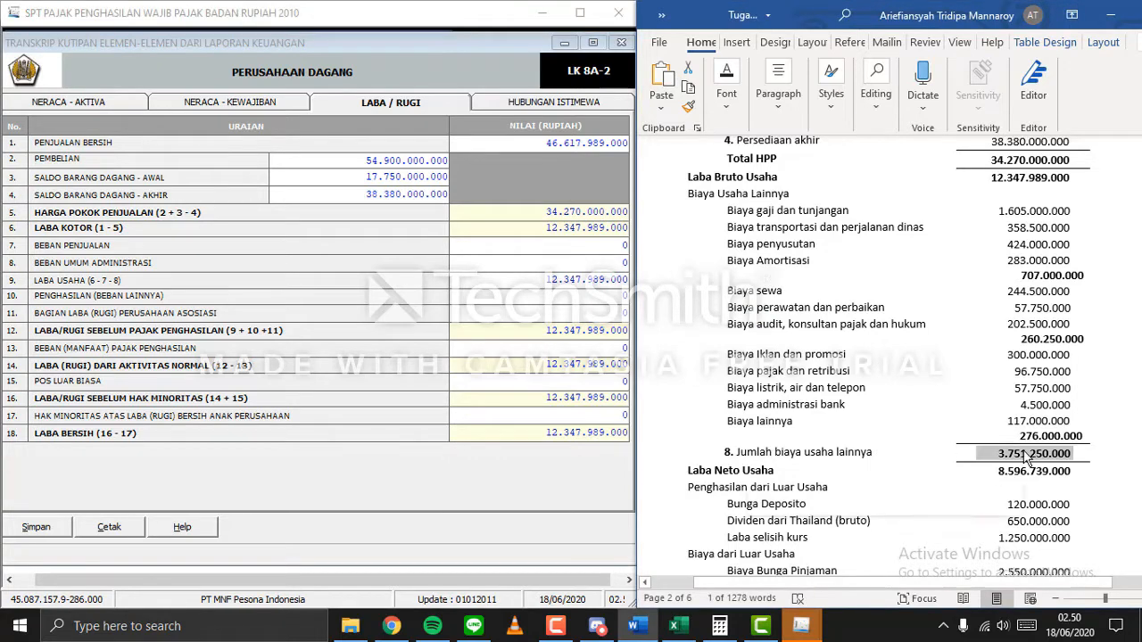
right_click(1026, 457)
click(933, 116)
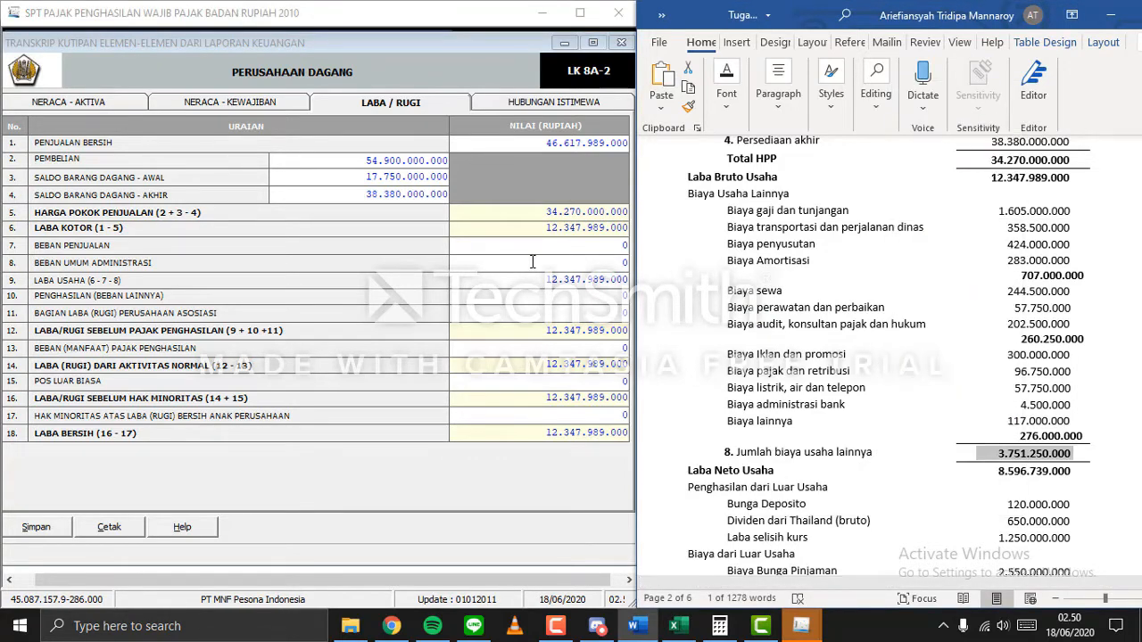
click(567, 265)
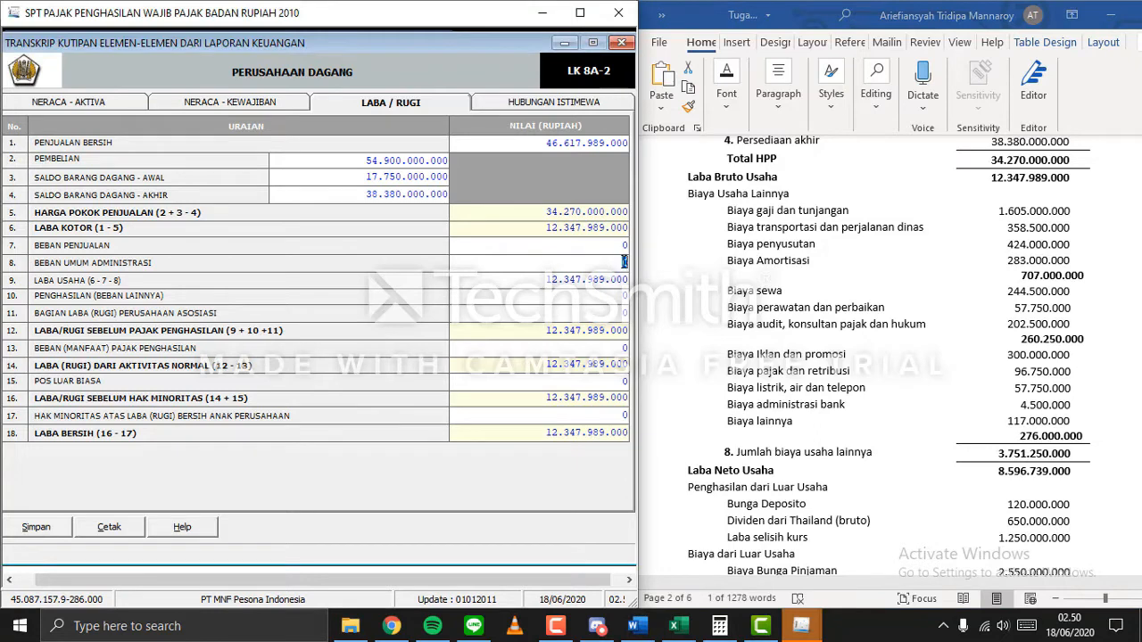
right_click(625, 262)
click(681, 332)
Copy the Jumlah penghasilan/(biaya) usaha lainnya figure, 530.000.000 without its parentheses, from Word into the Penghasilan (Beban Lainnya) row.
scroll(892, 433, down, 3)
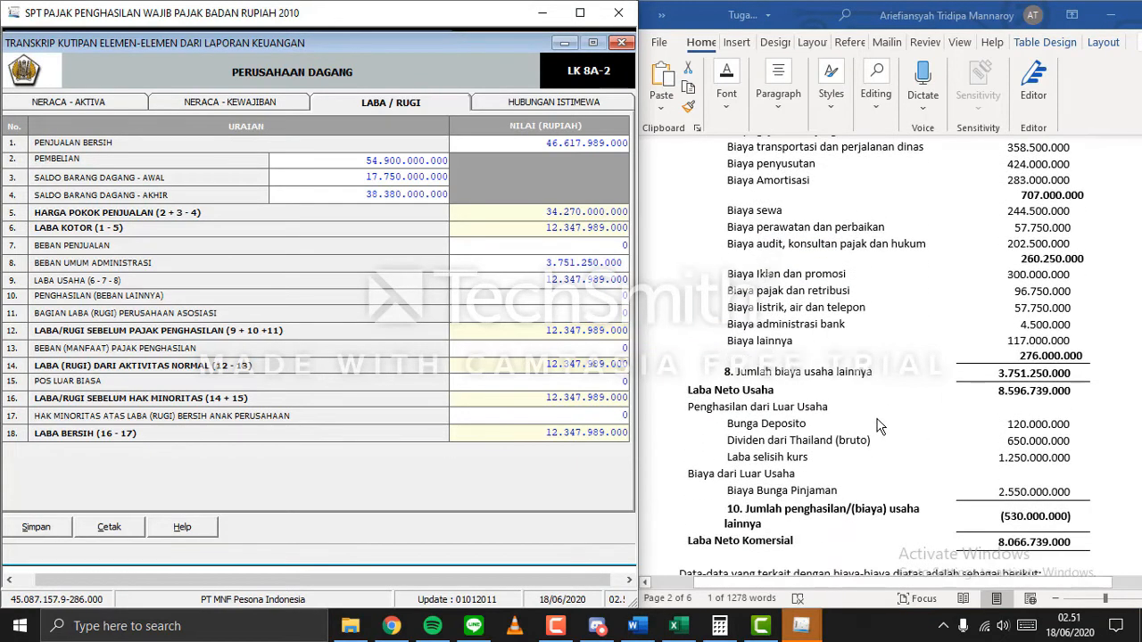
key(alt+Tab)
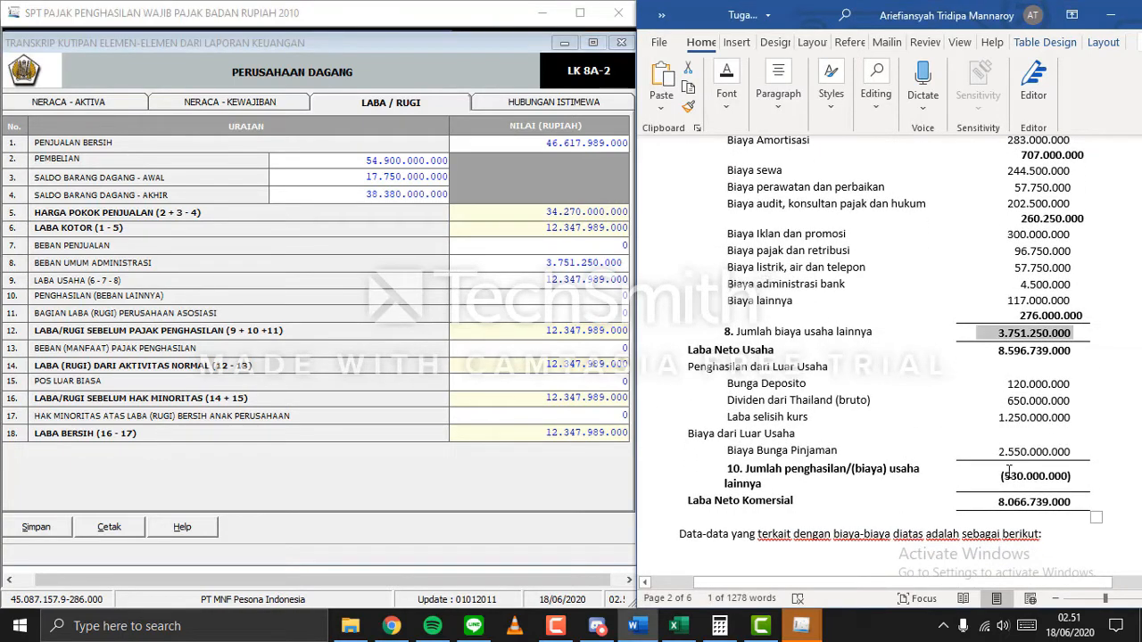
drag(1011, 475, 1053, 482)
click(1050, 478)
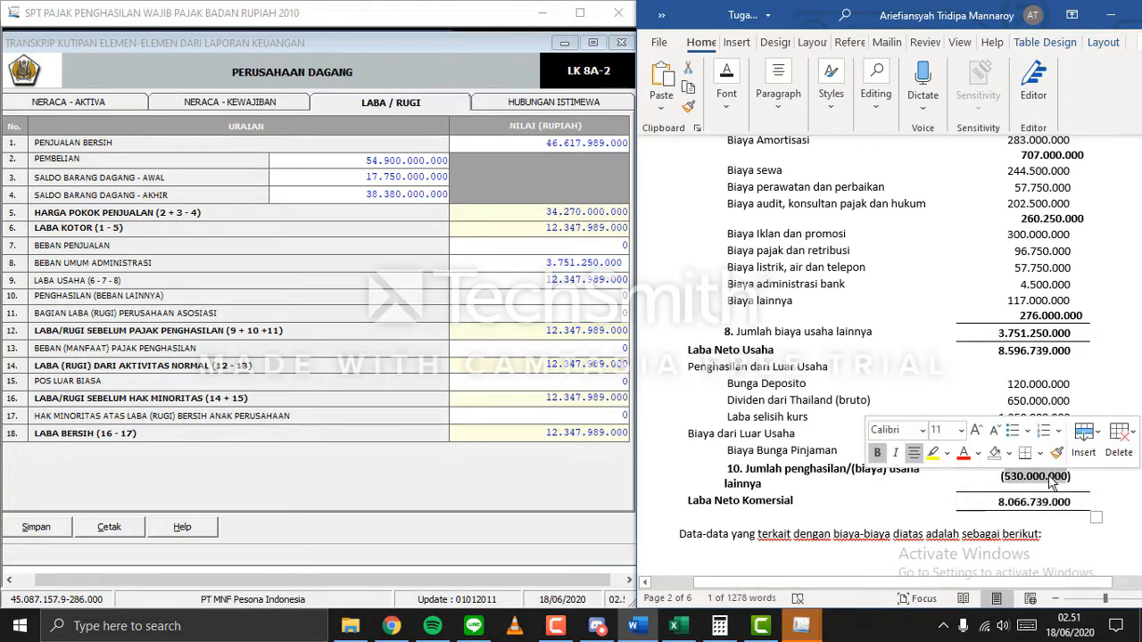
right_click(1051, 482)
click(999, 147)
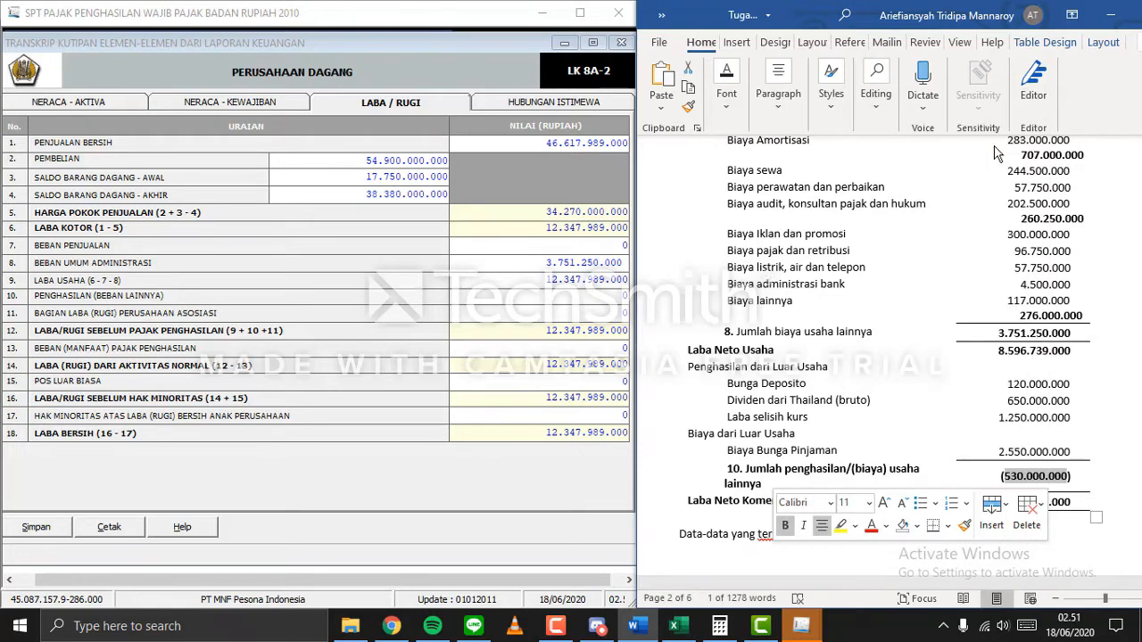
click(607, 297)
right_click(628, 294)
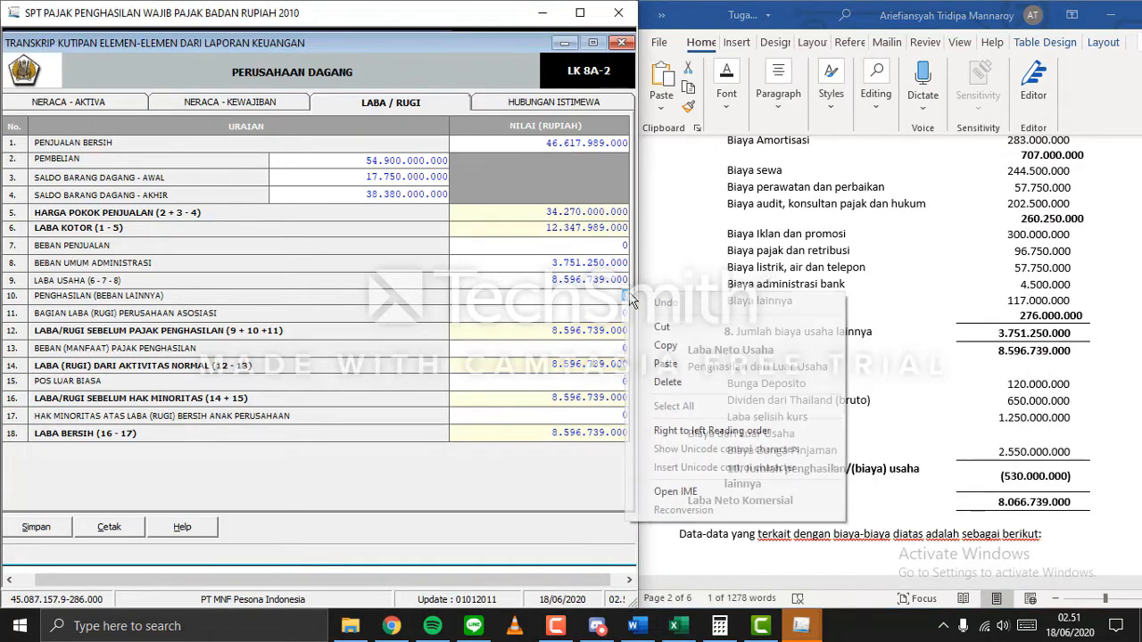
click(666, 364)
key(Tab)
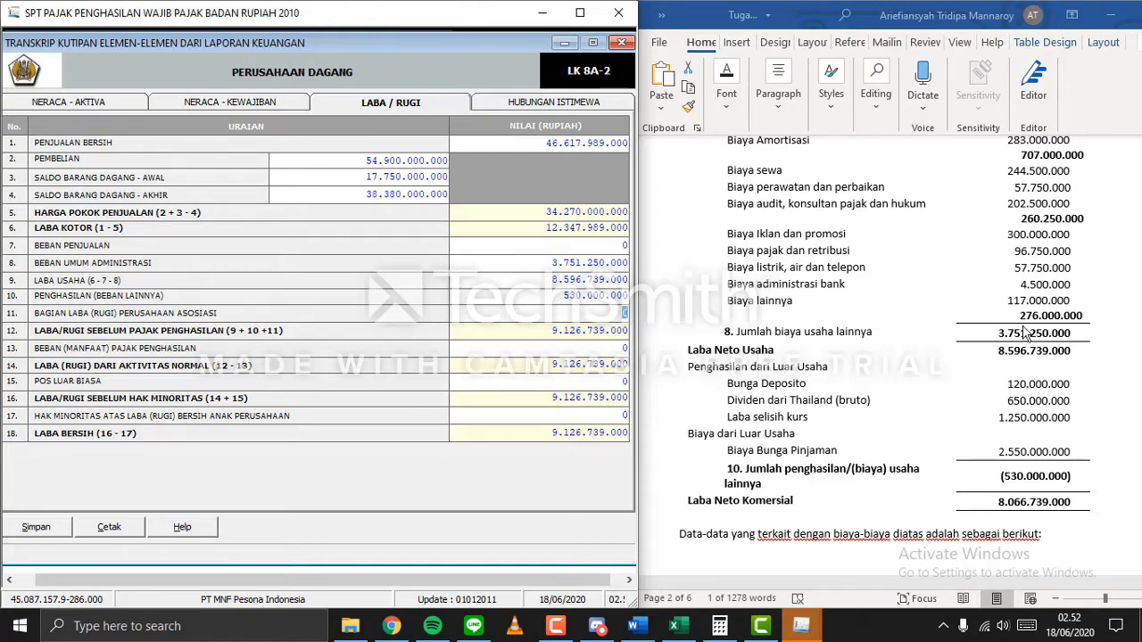
Make the Penghasilan (Beban Lainnya) amount negative, (530.000.000), to match the Word income statement.
scroll(1026, 332, up, 1)
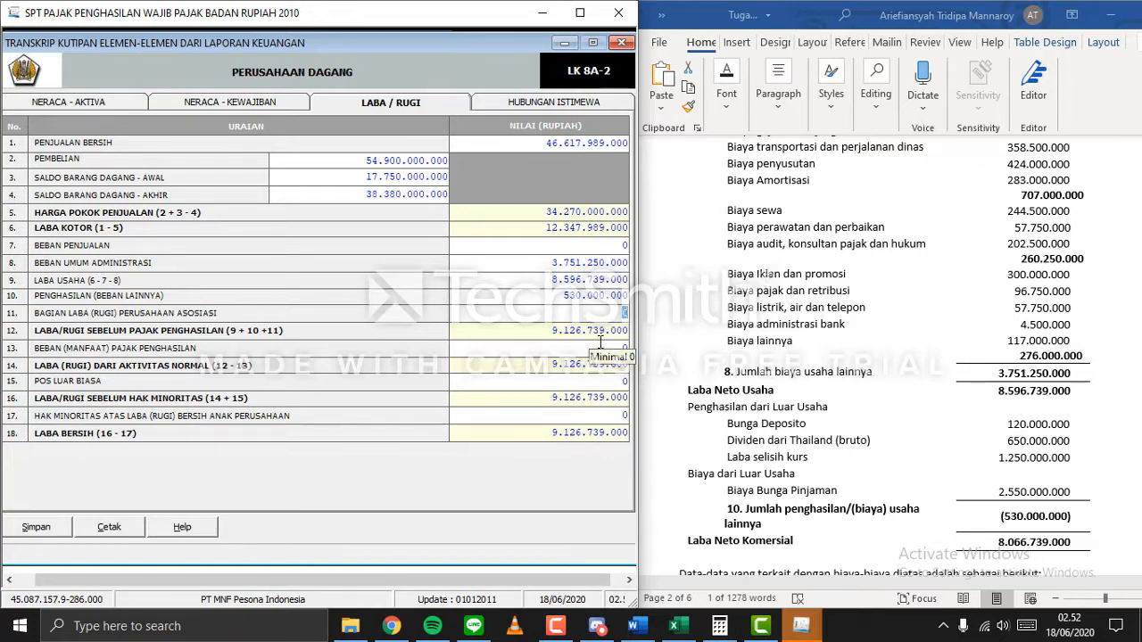
scroll(812, 414, down, 1)
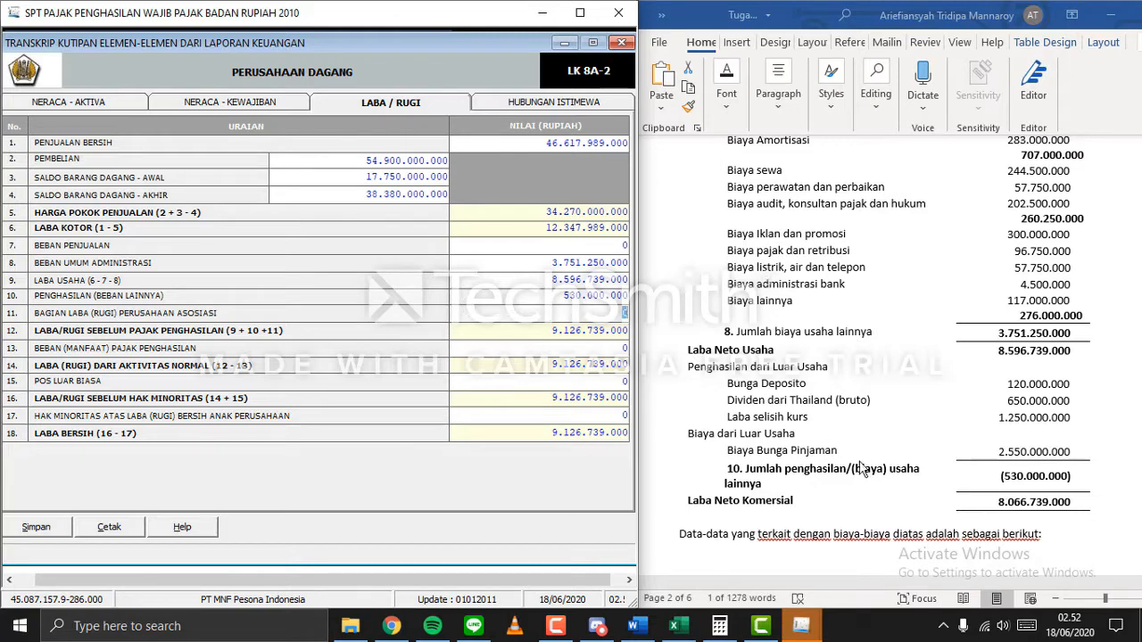
click(559, 297)
text(-)
key(Tab)
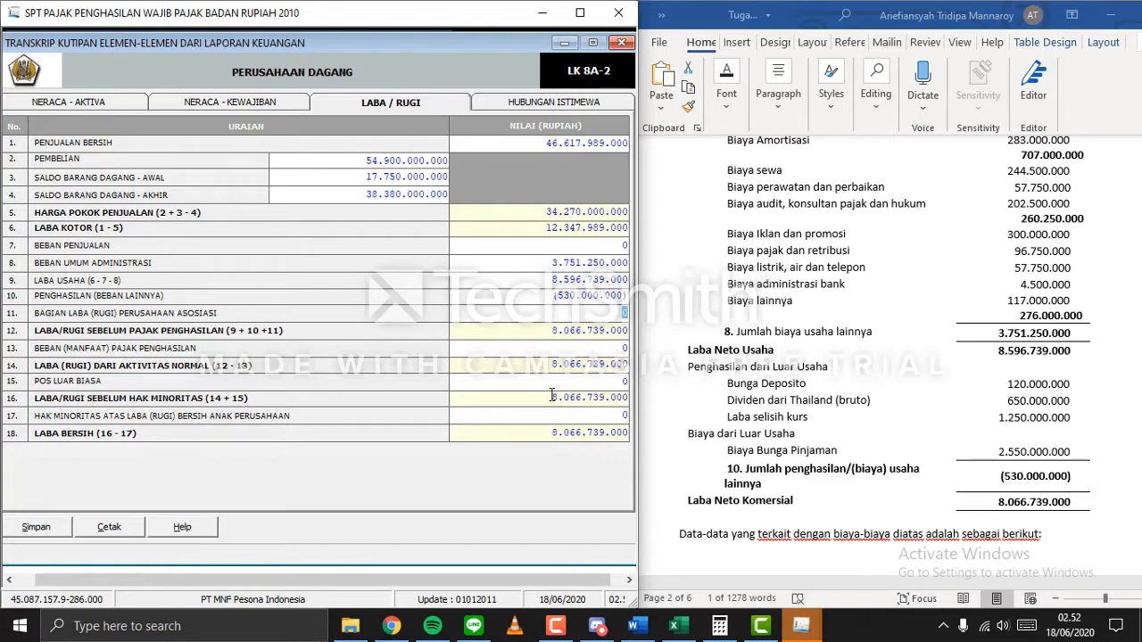
Save the completed Laba / Rugi data, close the confirmation messages, and open the Hubungan Istimewa section.
click(560, 381)
click(40, 528)
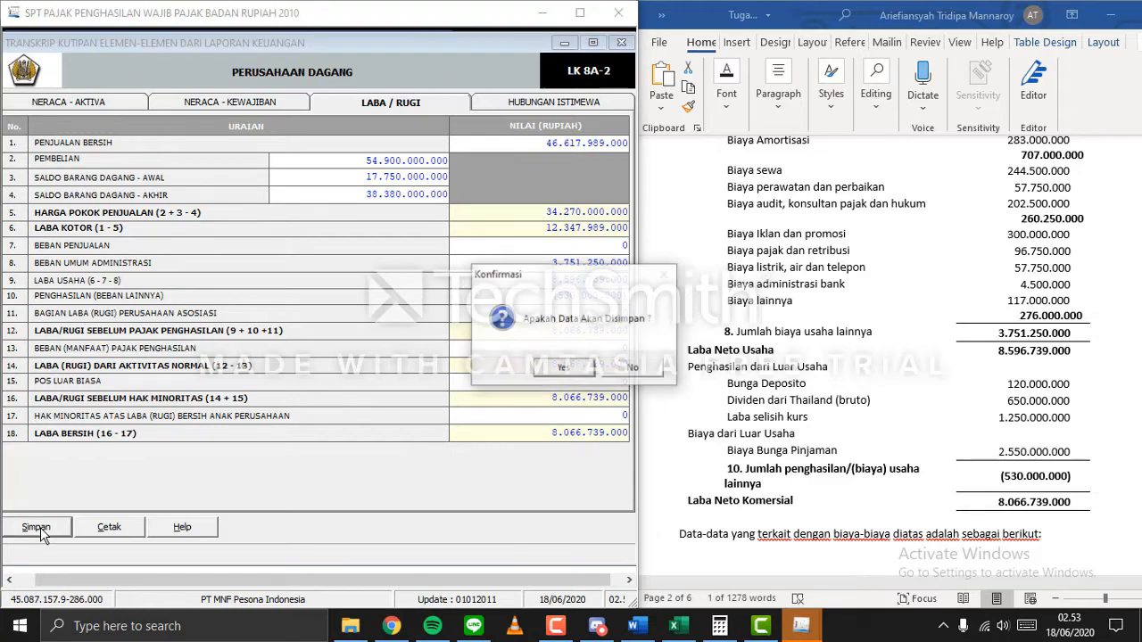
click(555, 372)
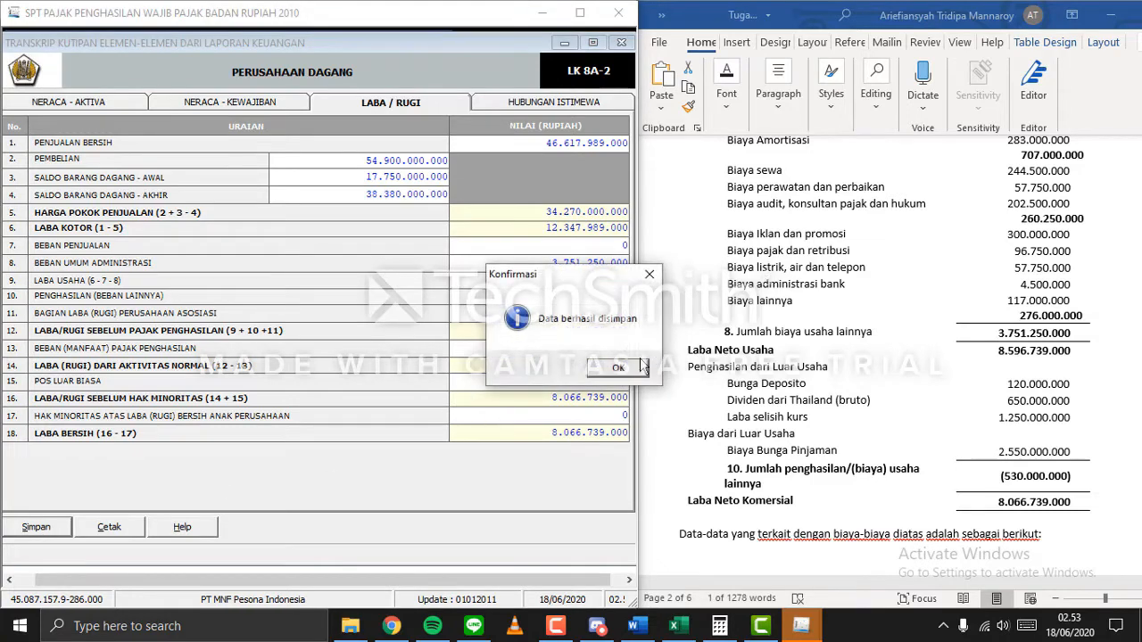
click(632, 375)
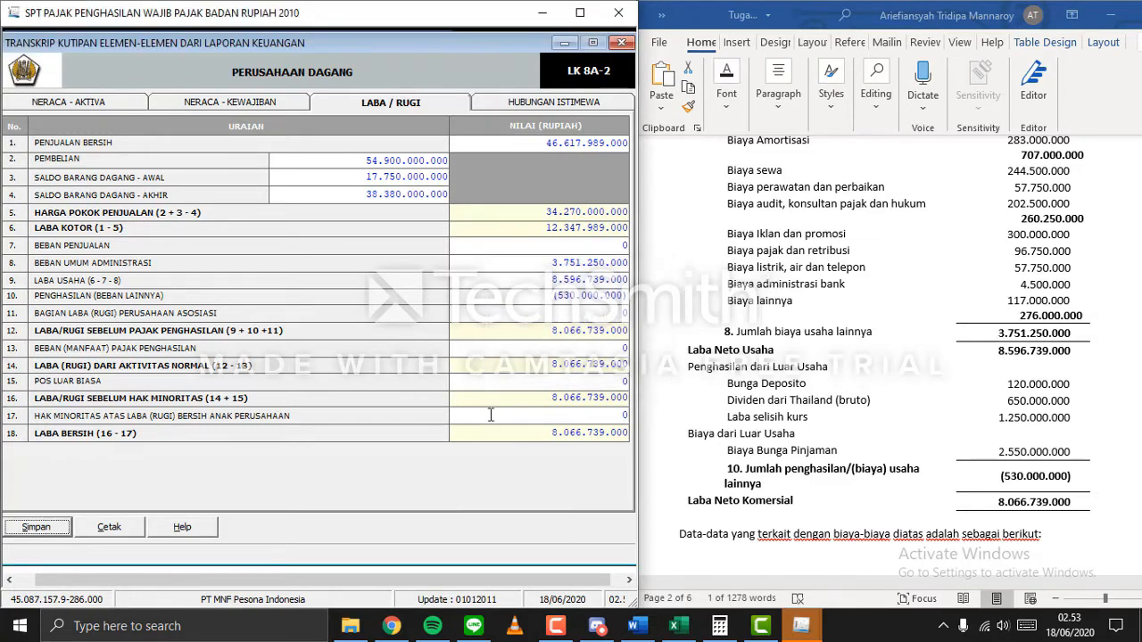
click(572, 107)
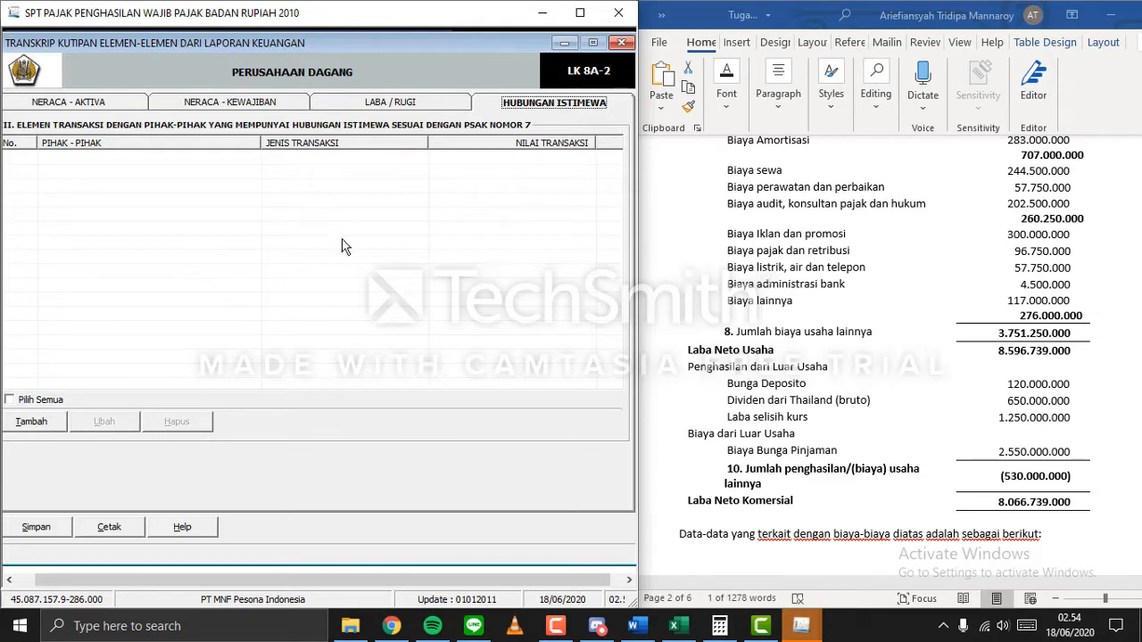
Close the financial statement transcript, then view the Daftar Cabang Utama Perusahaan list and its blank entry form and close both.
click(626, 44)
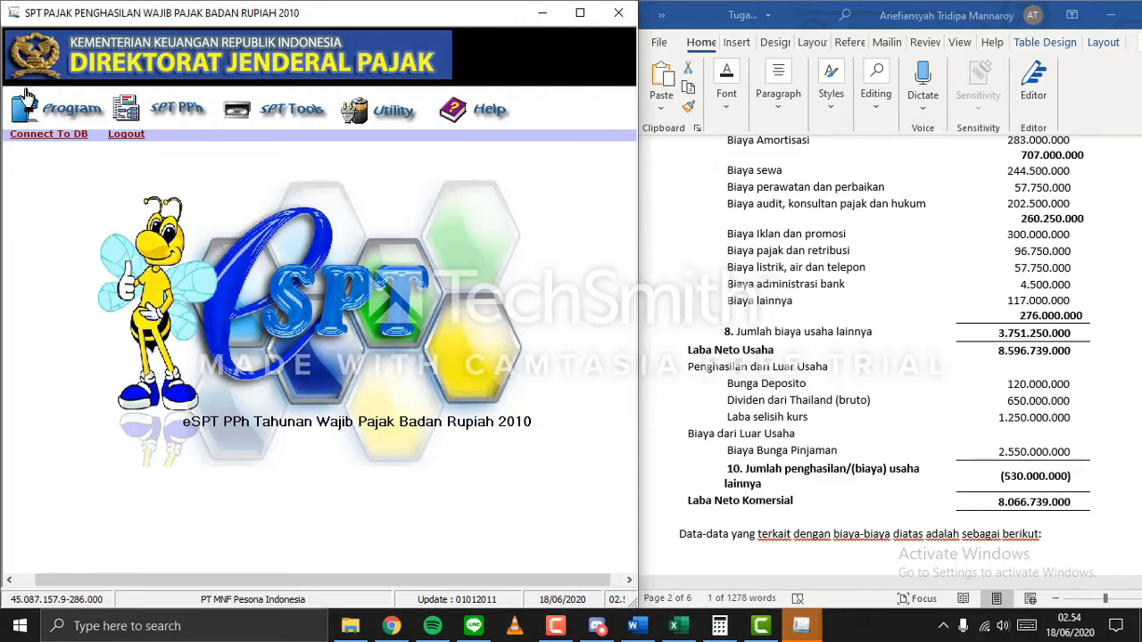
click(183, 130)
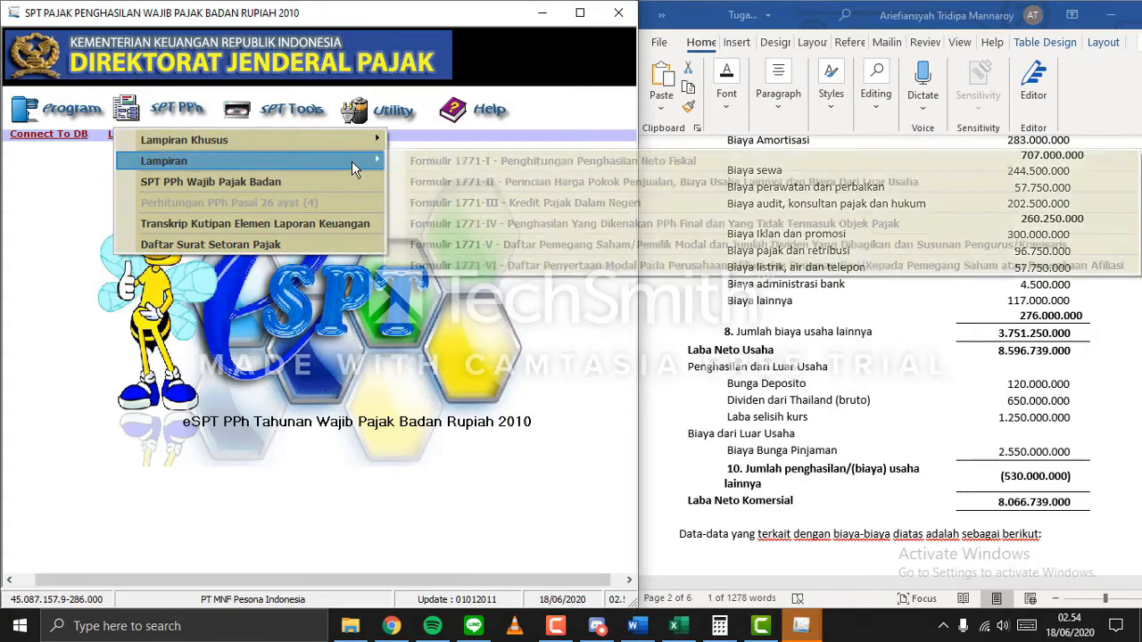
mouse_move(357, 146)
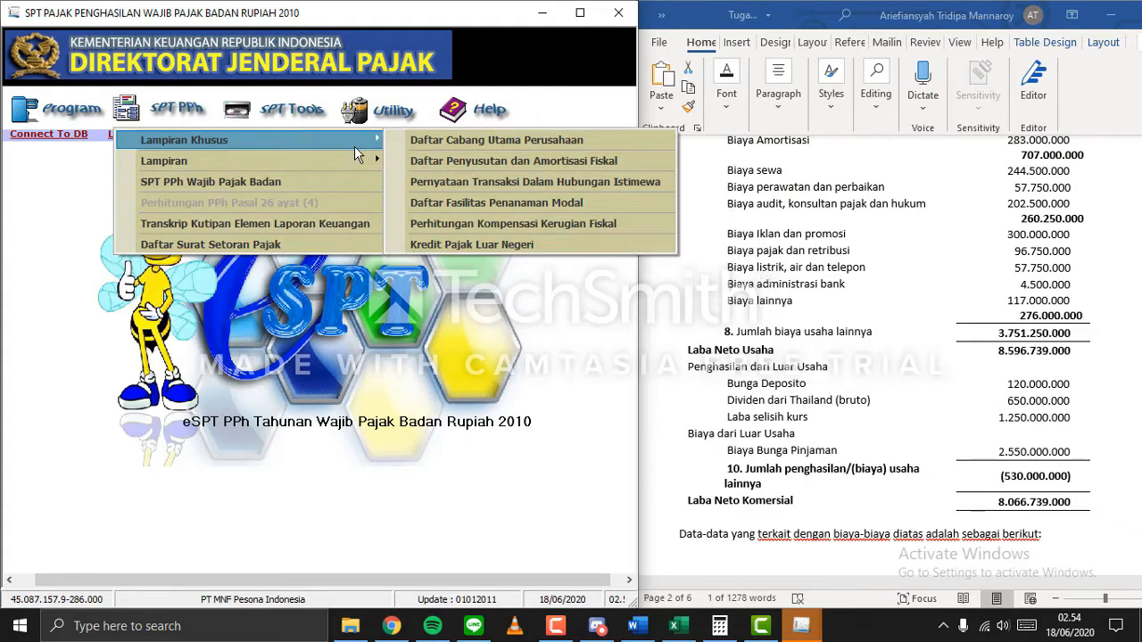
click(460, 145)
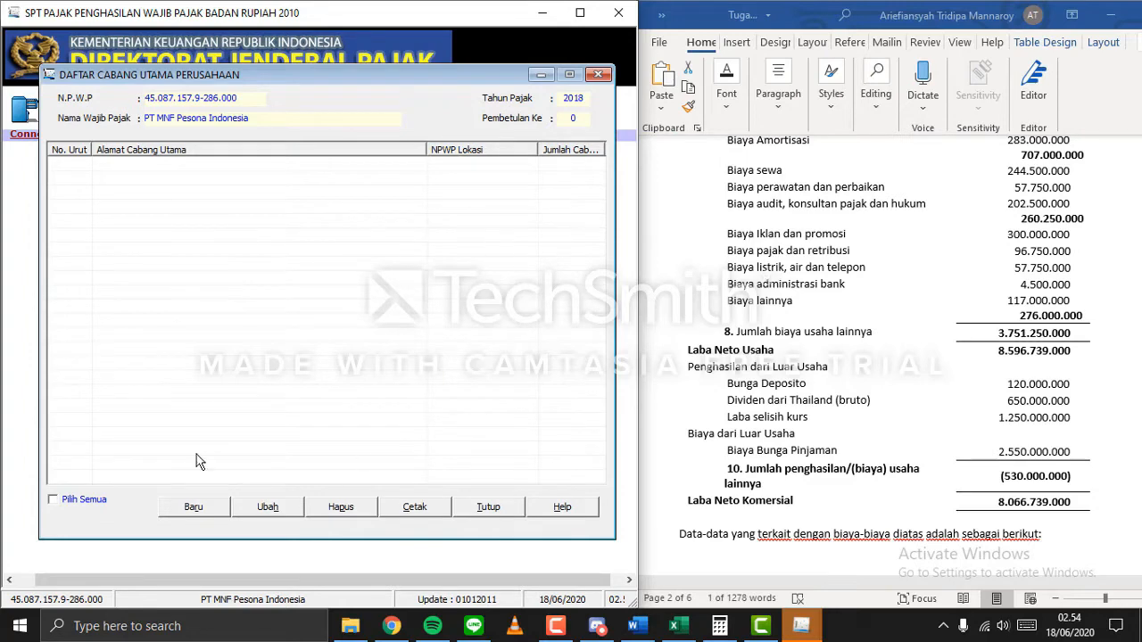
click(194, 516)
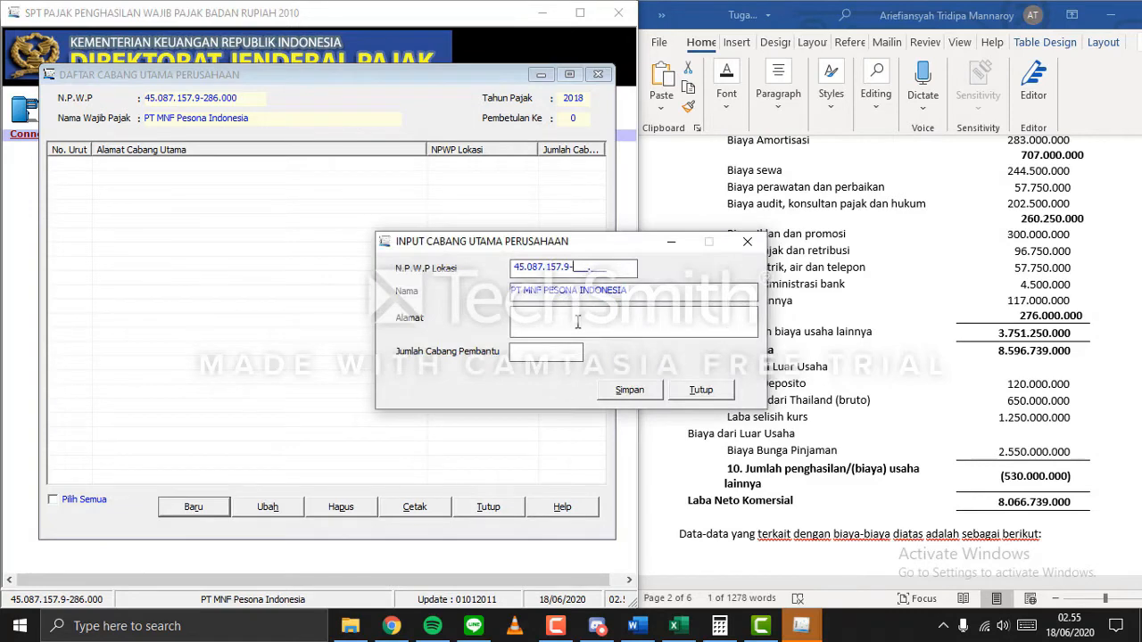
click(748, 244)
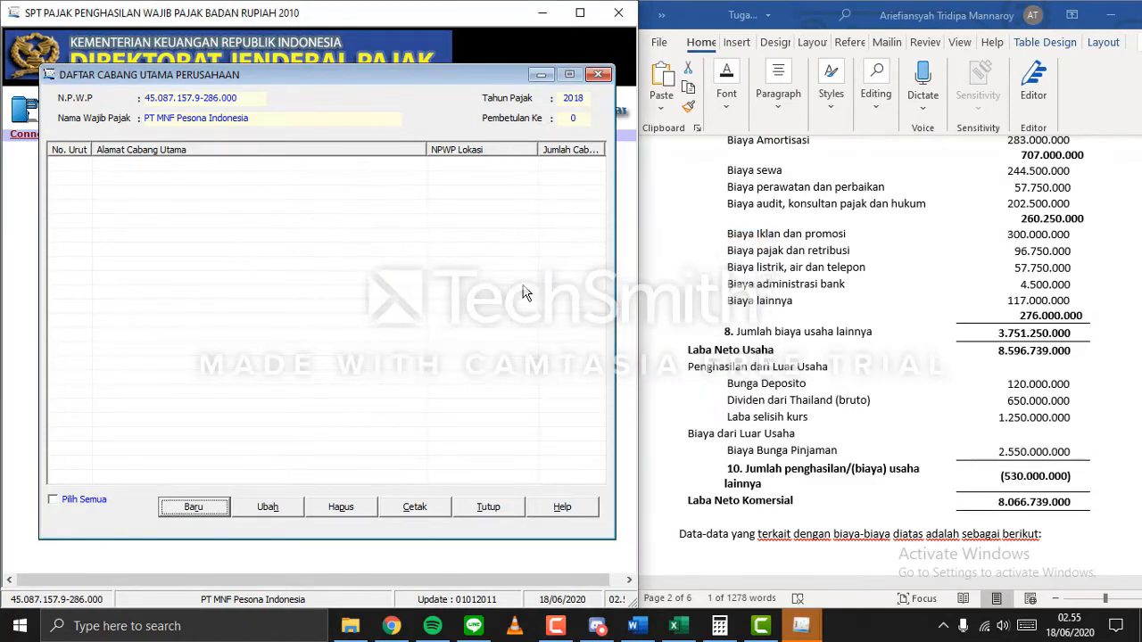
click(602, 79)
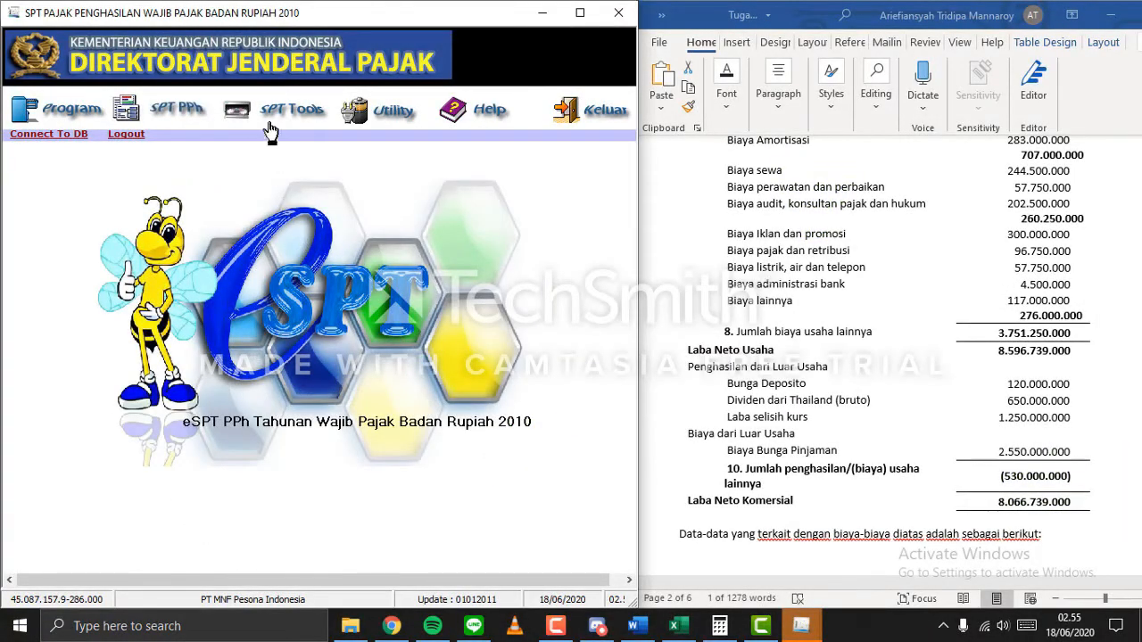
Open the Formulir 1771-VI attachment for capital participation in affiliated companies and shareholder or affiliate loans.
click(189, 114)
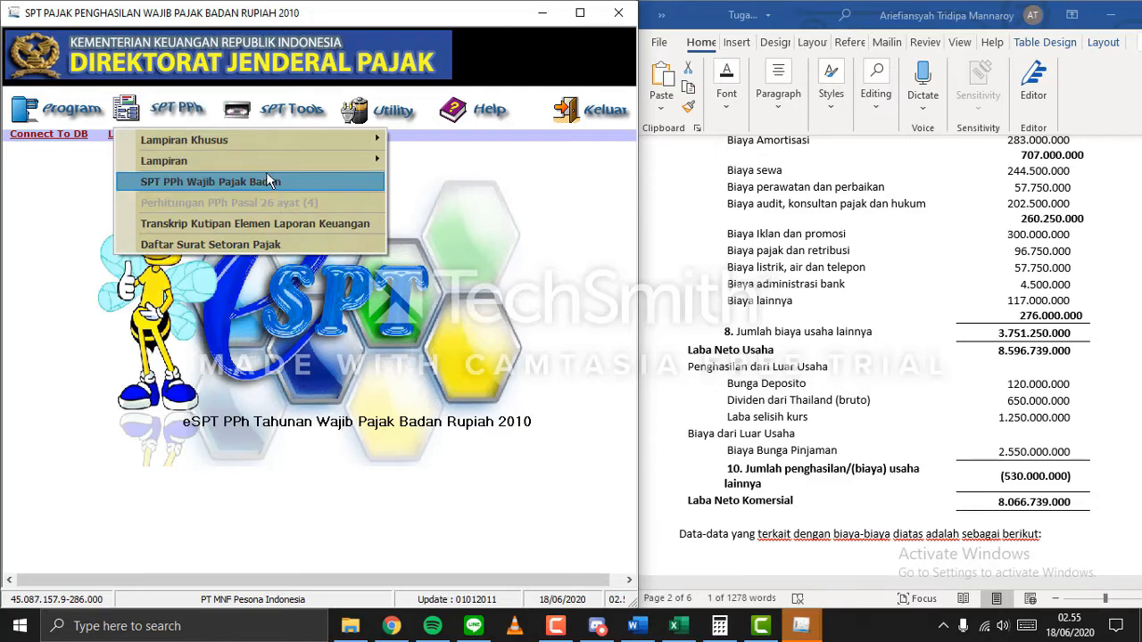
mouse_move(276, 167)
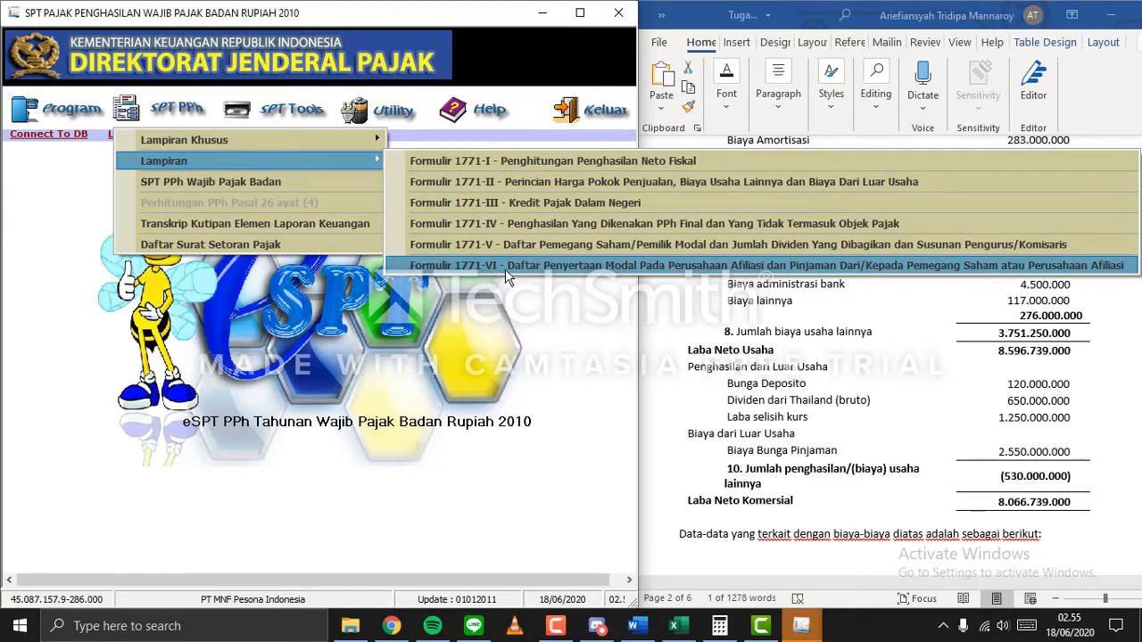
click(708, 266)
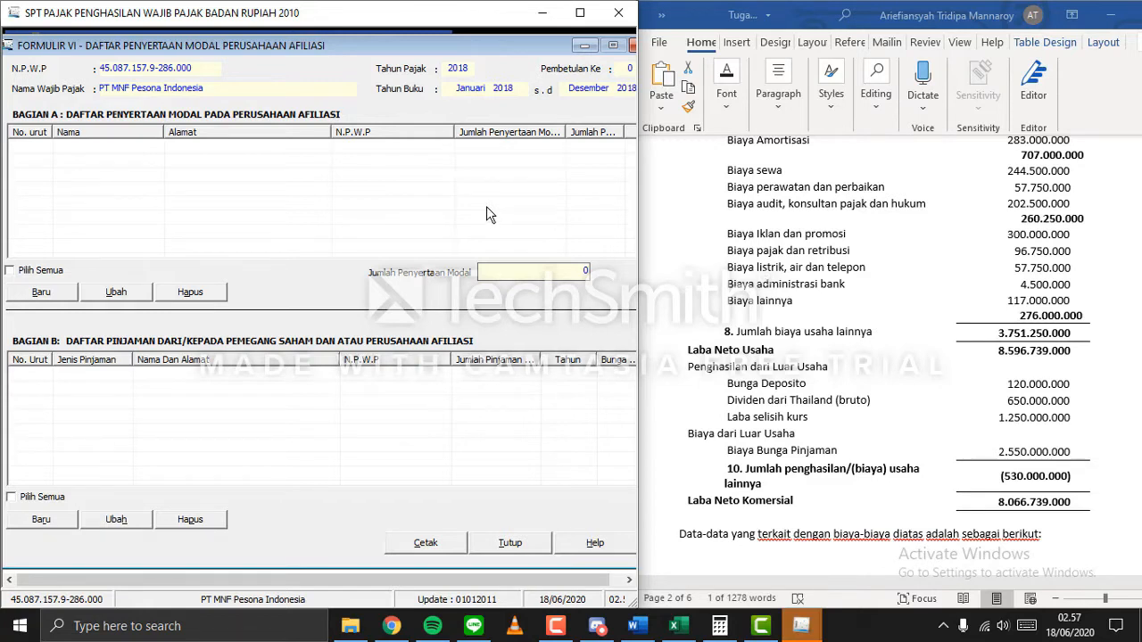
Look through the Word case document for the Penyertaan modal details needed for Formulir 1771-VI, bringing the full paragraph into view.
click(923, 364)
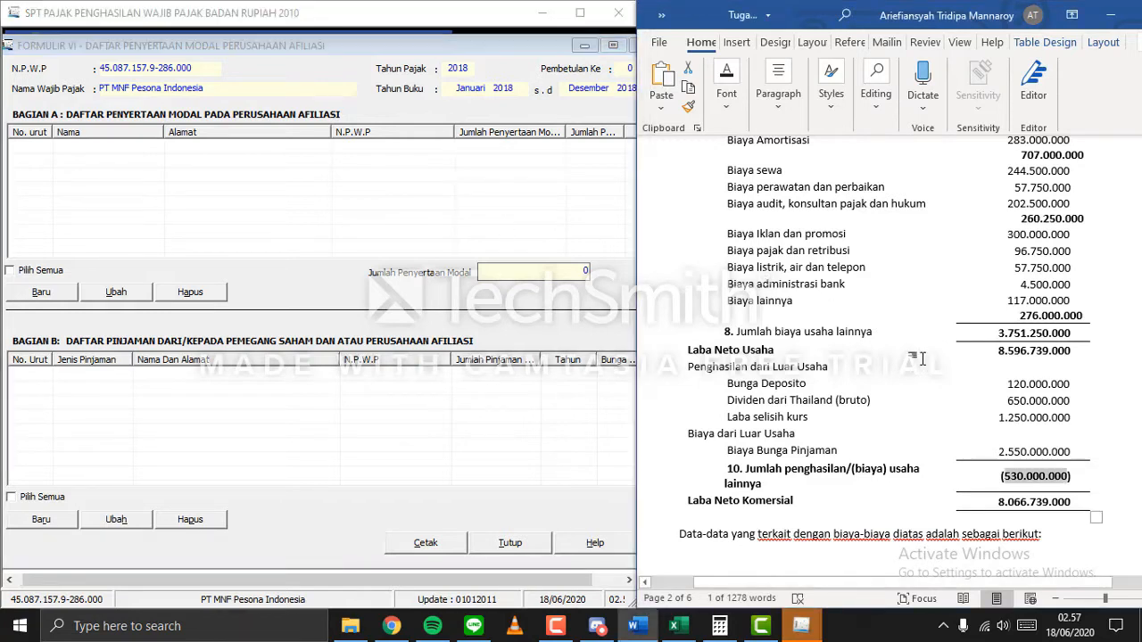
scroll(925, 358, up, 5)
scroll(925, 359, up, 10)
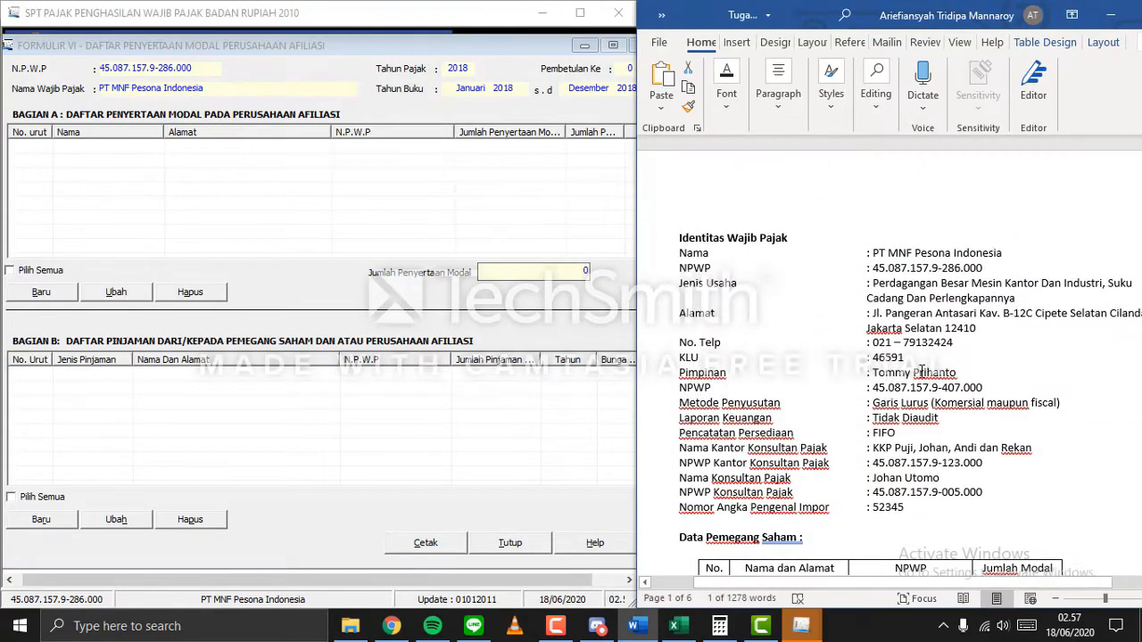
scroll(924, 370, down, 18)
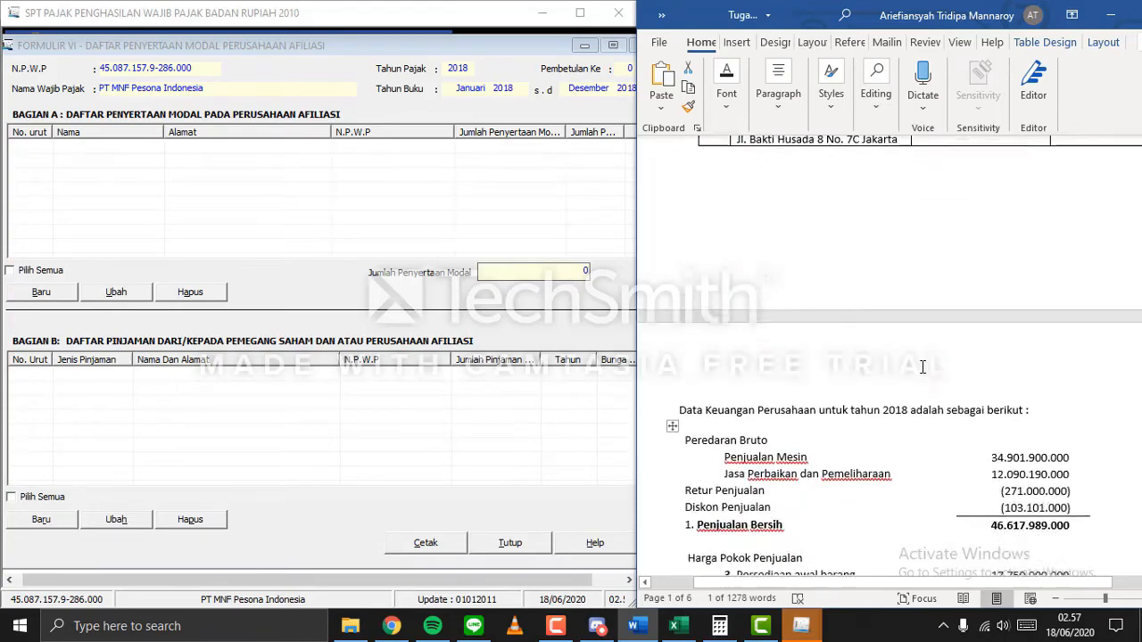
scroll(921, 365, down, 15)
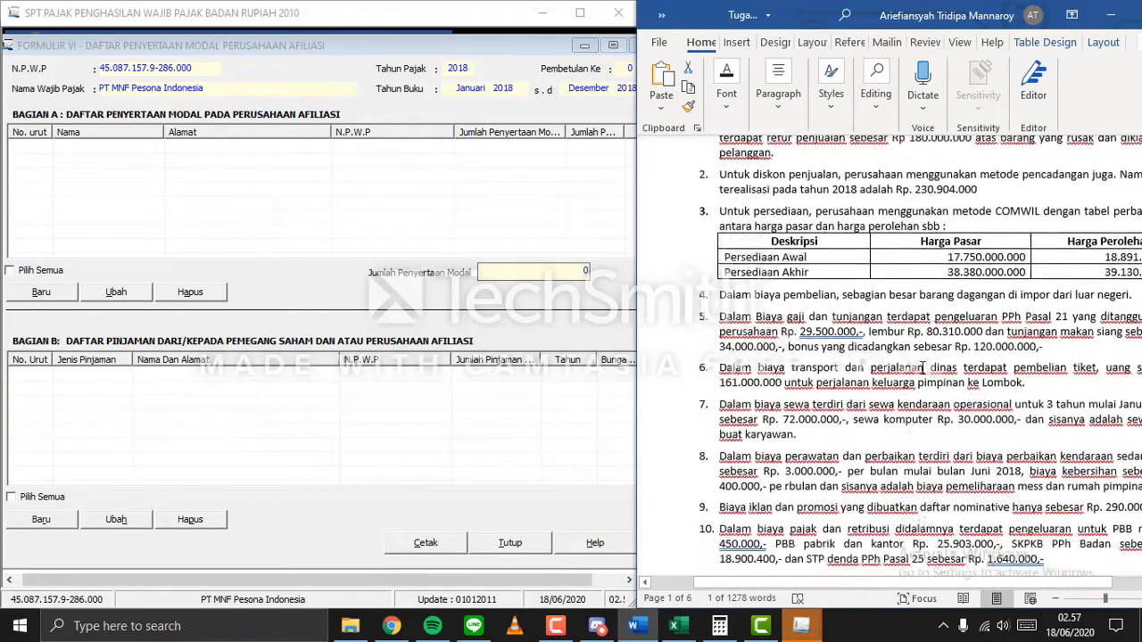
scroll(923, 384, down, 7)
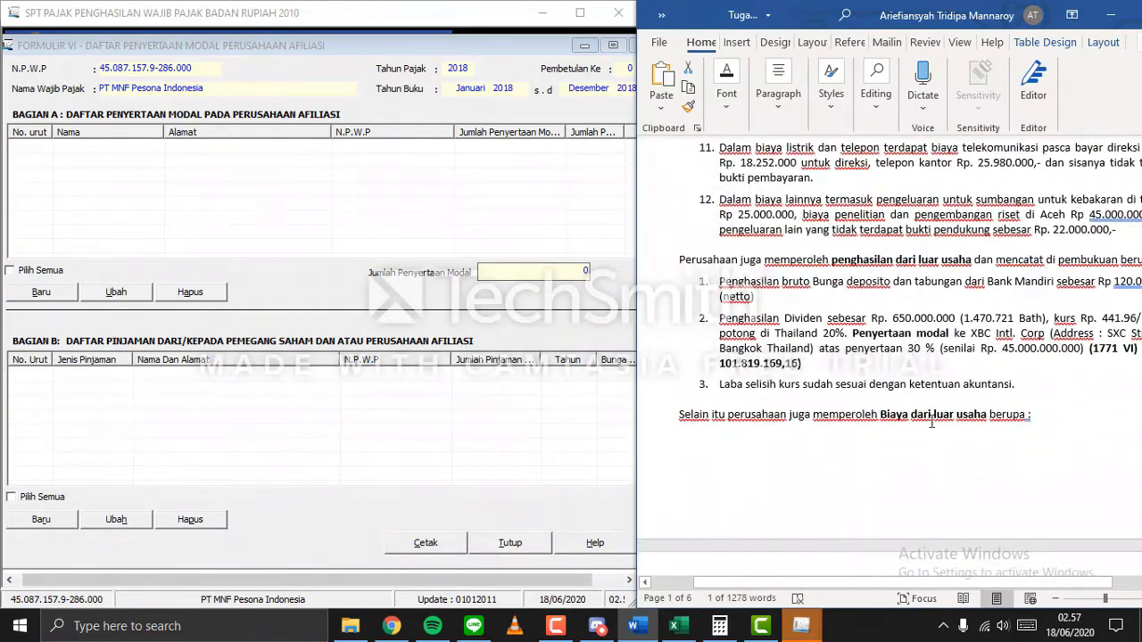
scroll(933, 428, up, 9)
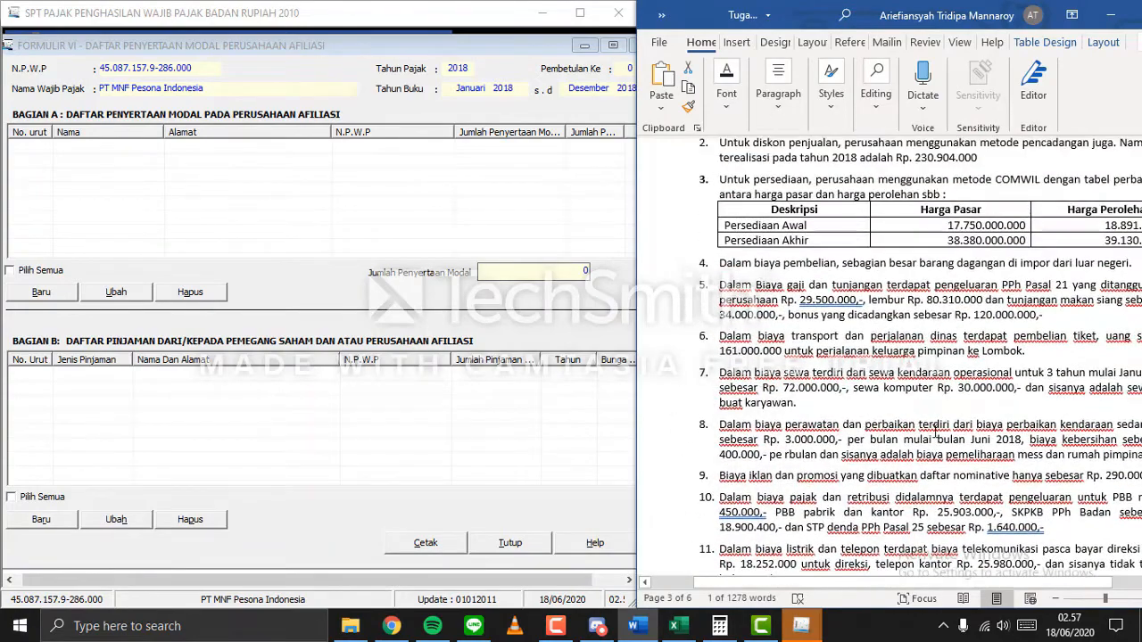
scroll(936, 432, down, 10)
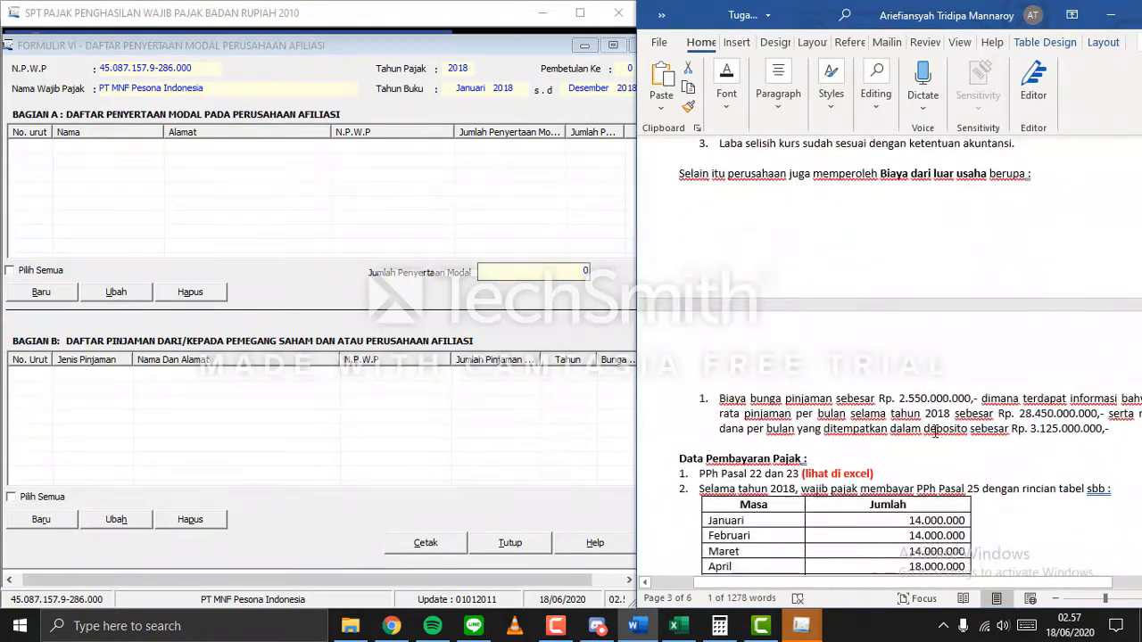
scroll(935, 432, up, 1)
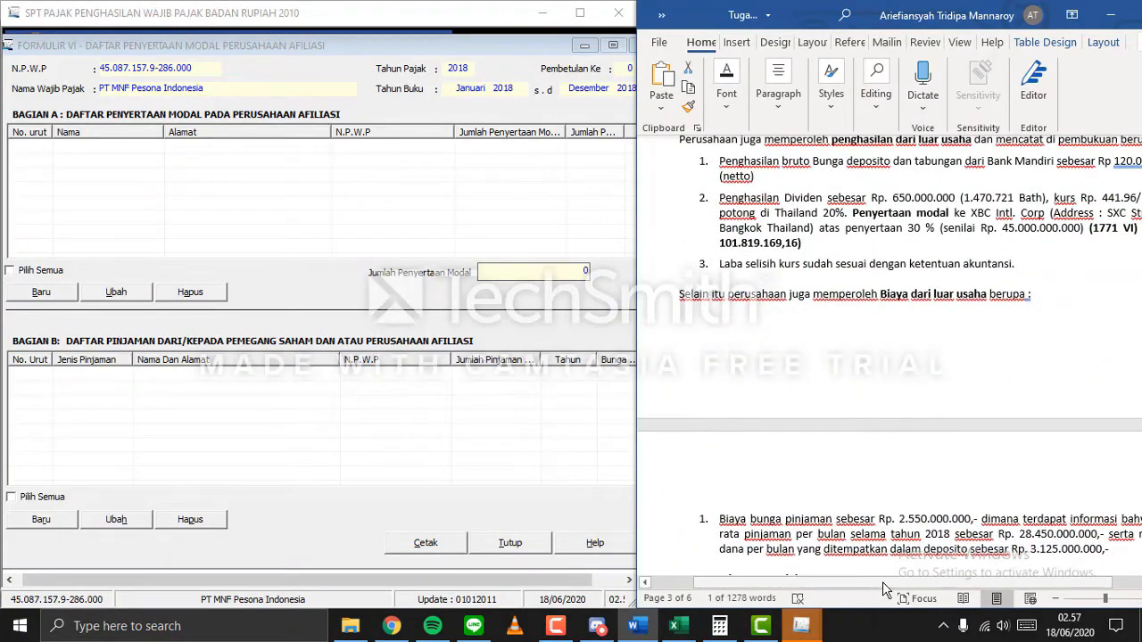
drag(883, 583, 902, 586)
scroll(920, 398, up, 2)
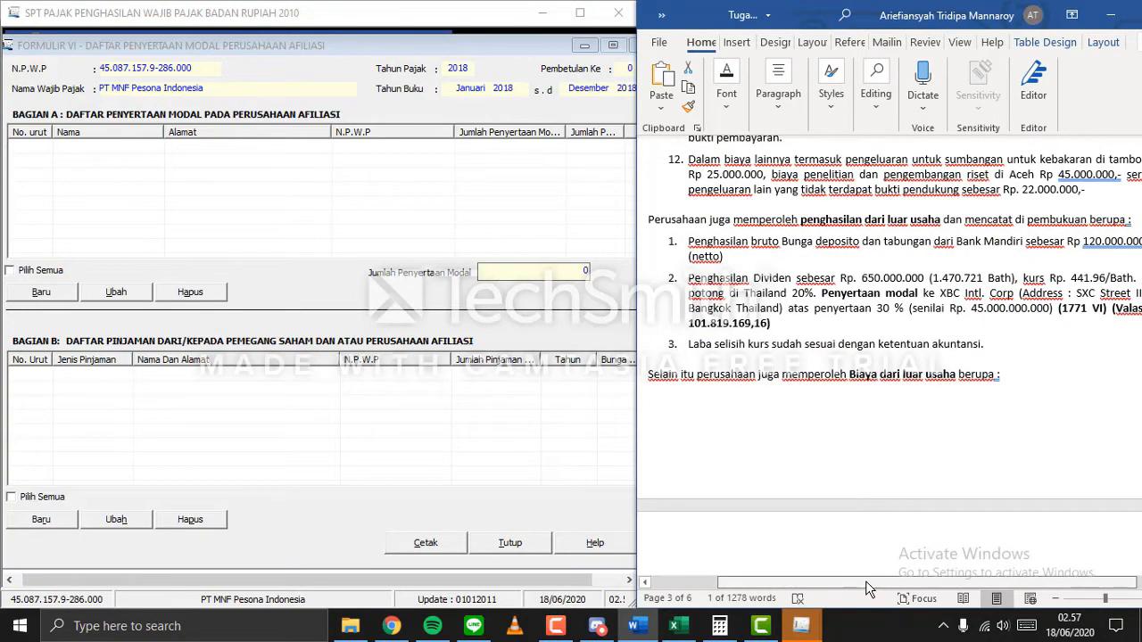
drag(864, 582, 935, 588)
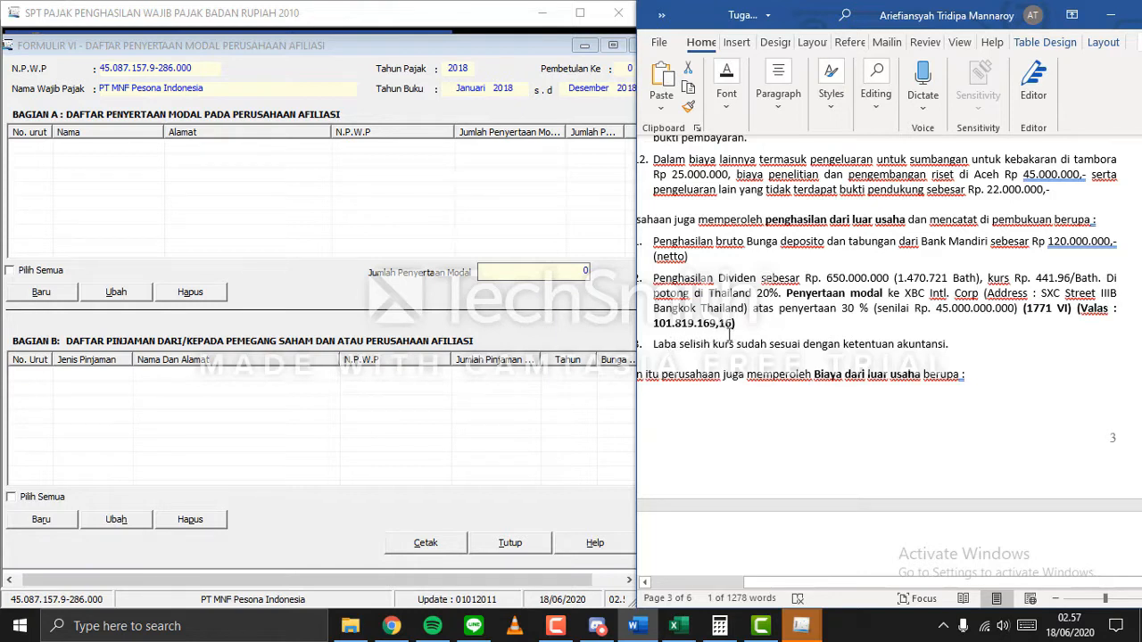
Start a new Bagian A capital participation entry, place its form beside the Word text, and set the affiliate's domicile to Luar Negeri.
click(48, 294)
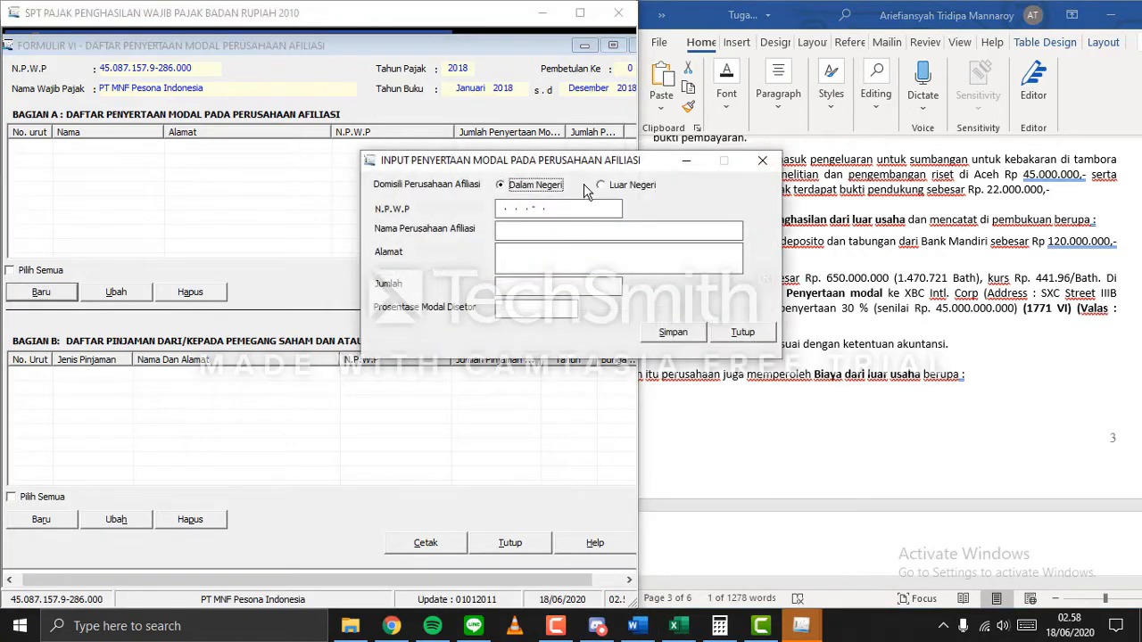
drag(606, 168, 413, 182)
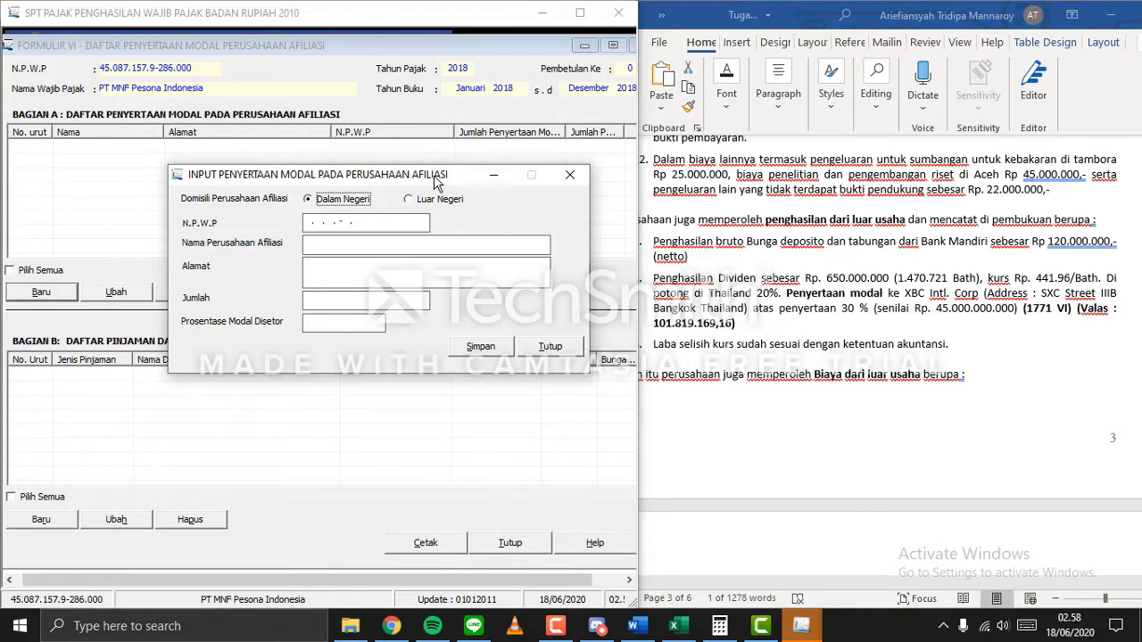
drag(425, 184, 414, 191)
click(421, 207)
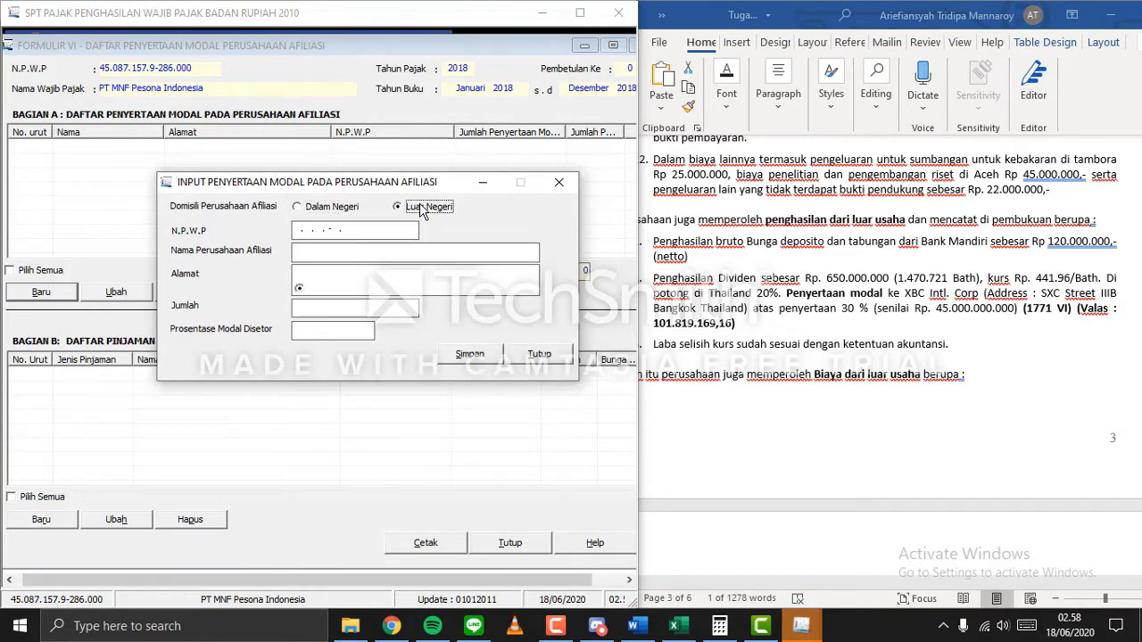
Copy the company name XBC Intl. Corp from Word into the Nama Perusahaan Afiliasi field.
click(901, 270)
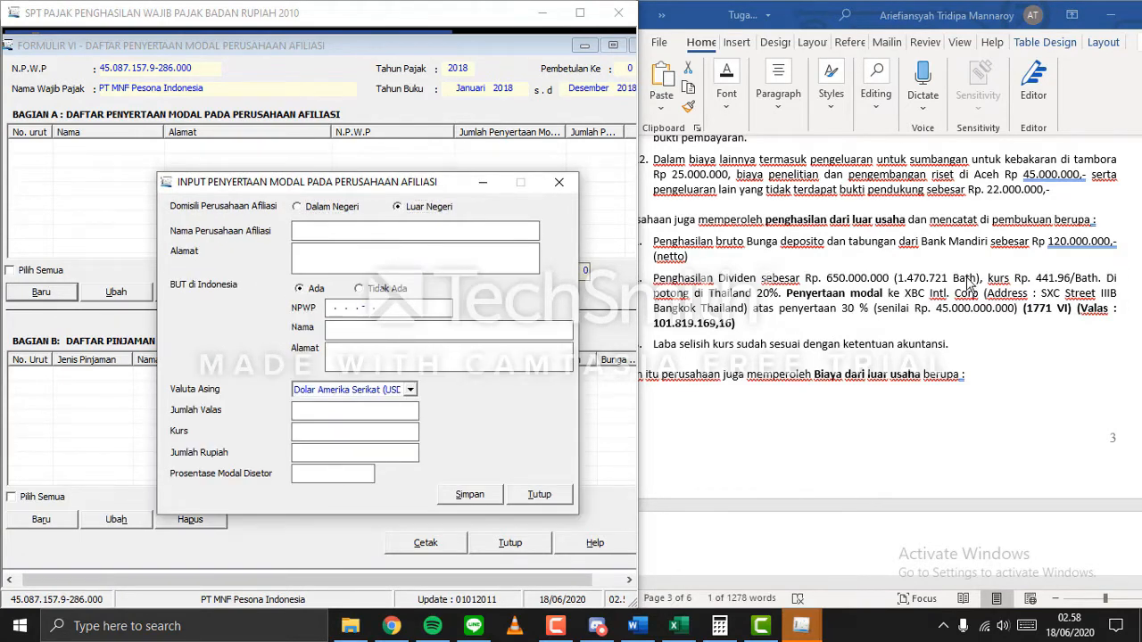
click(908, 301)
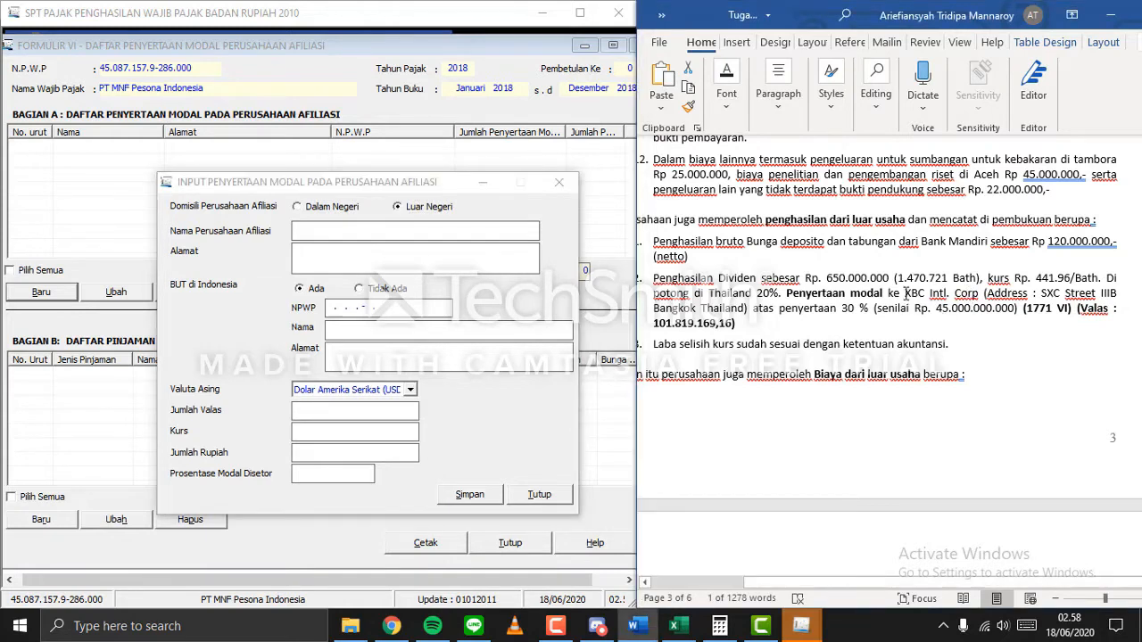
drag(907, 293, 971, 297)
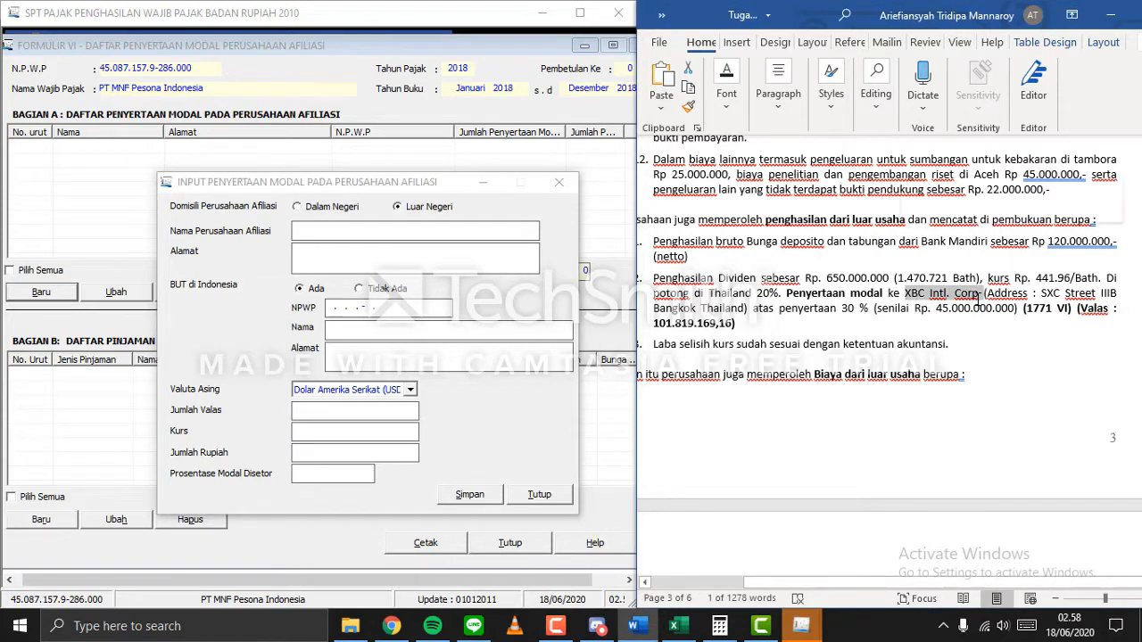
right_click(972, 294)
click(992, 273)
click(386, 231)
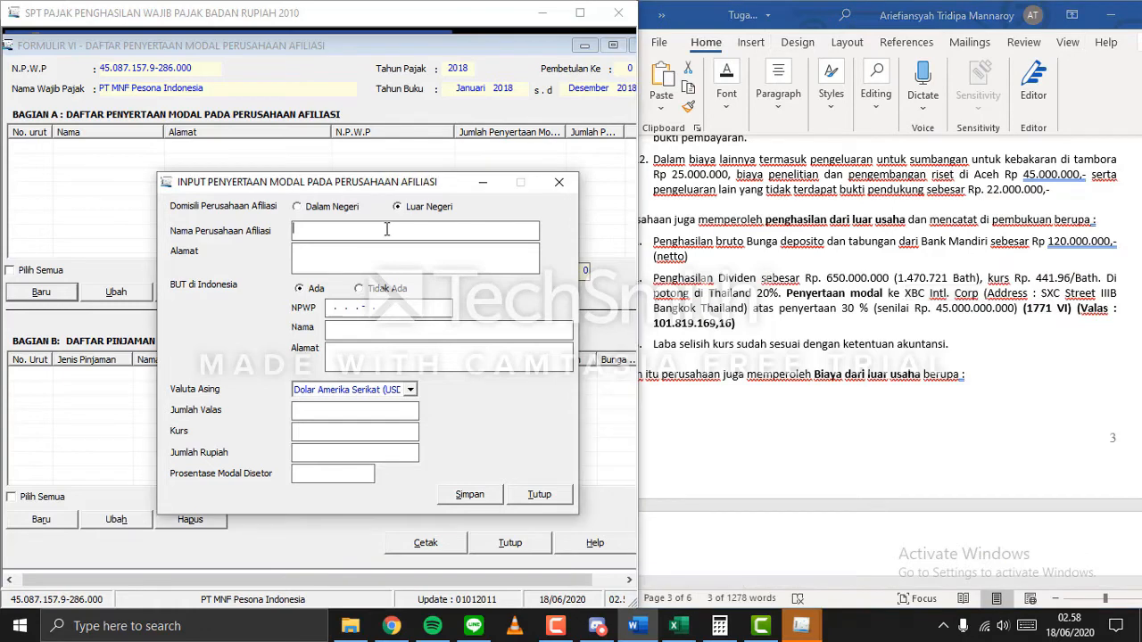
key(ctrl+v)
Copy the affiliate's address text from Word into the Alamat field below the company name.
key(alt+Tab)
drag(957, 295, 731, 308)
key(ctrl+c)
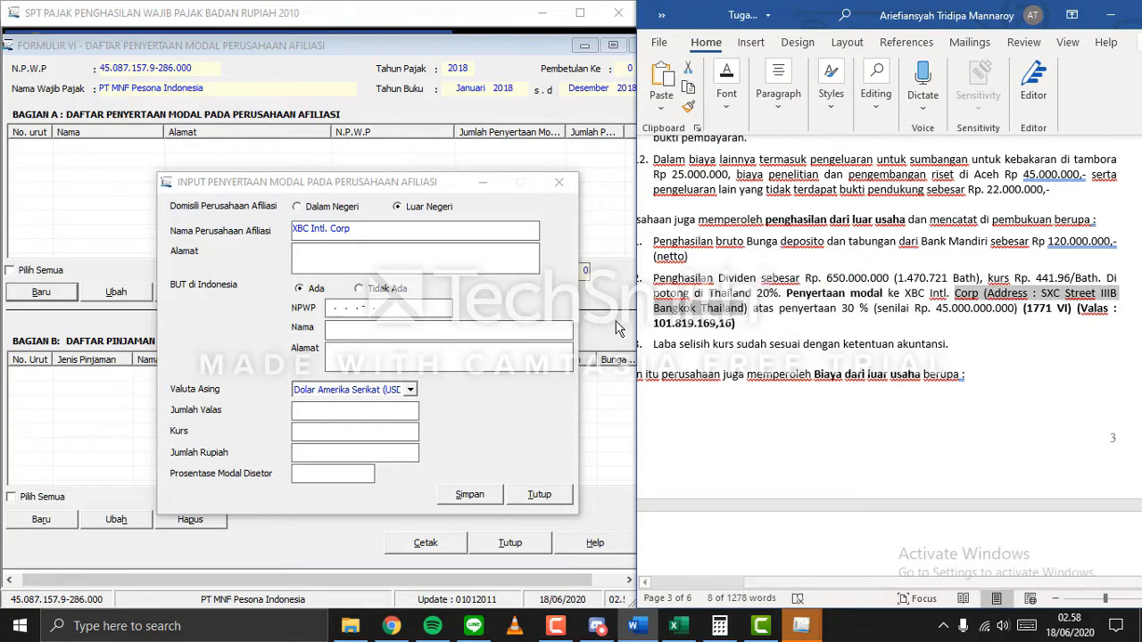
click(491, 256)
key(ctrl+v)
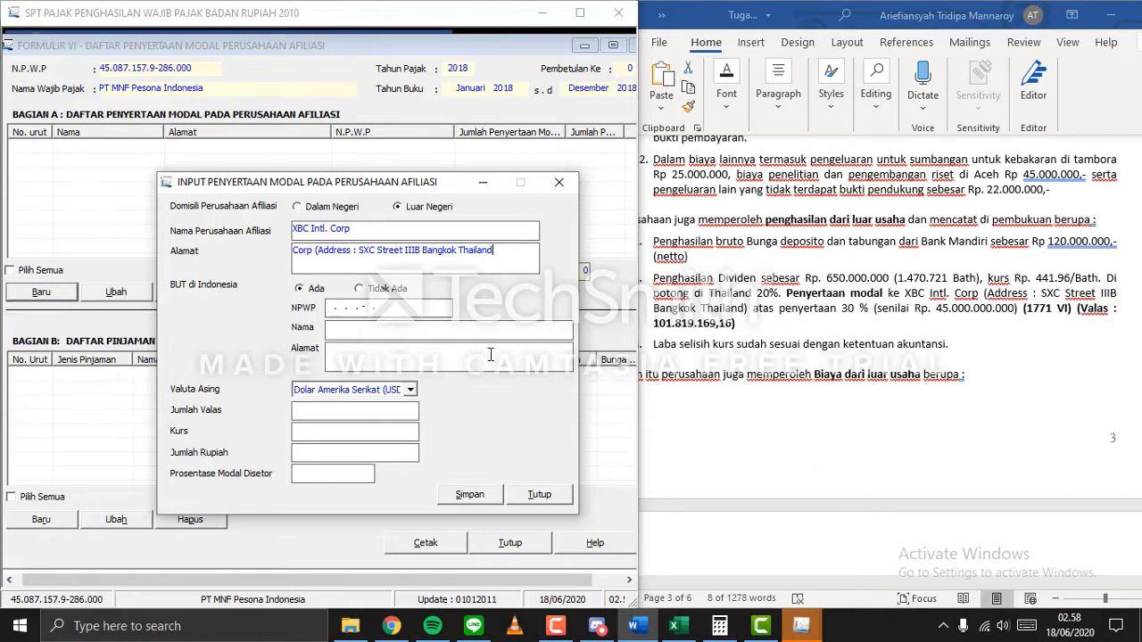
Set BUT di Indonesia to Tidak Ada and choose Bath Thailand (BATH) as the Valuta Asing.
click(395, 300)
click(411, 393)
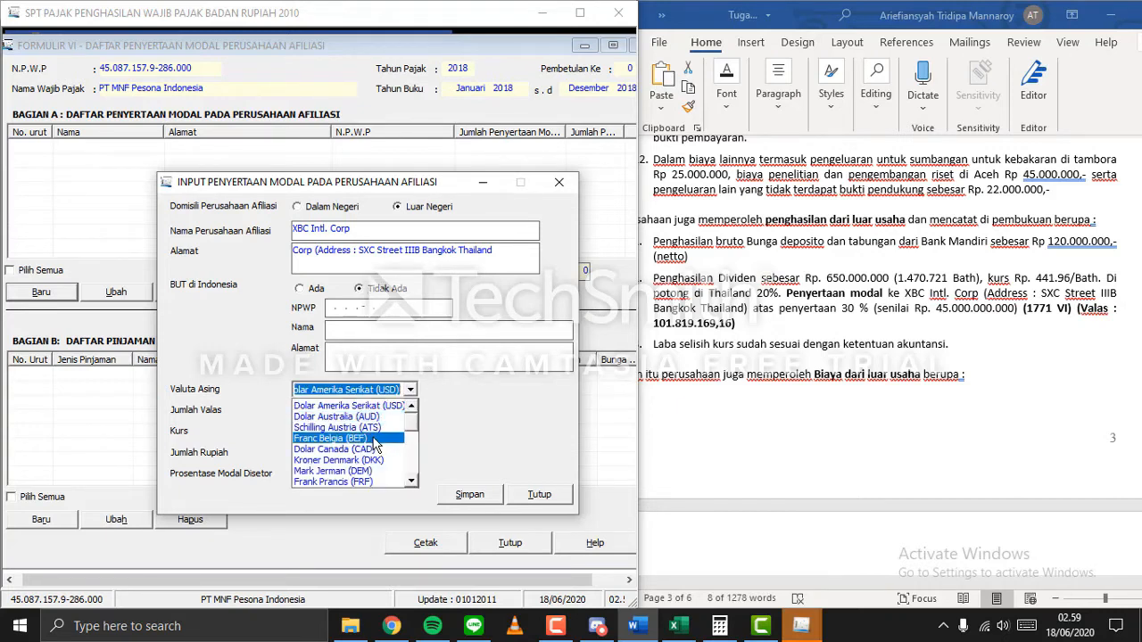
text(b)
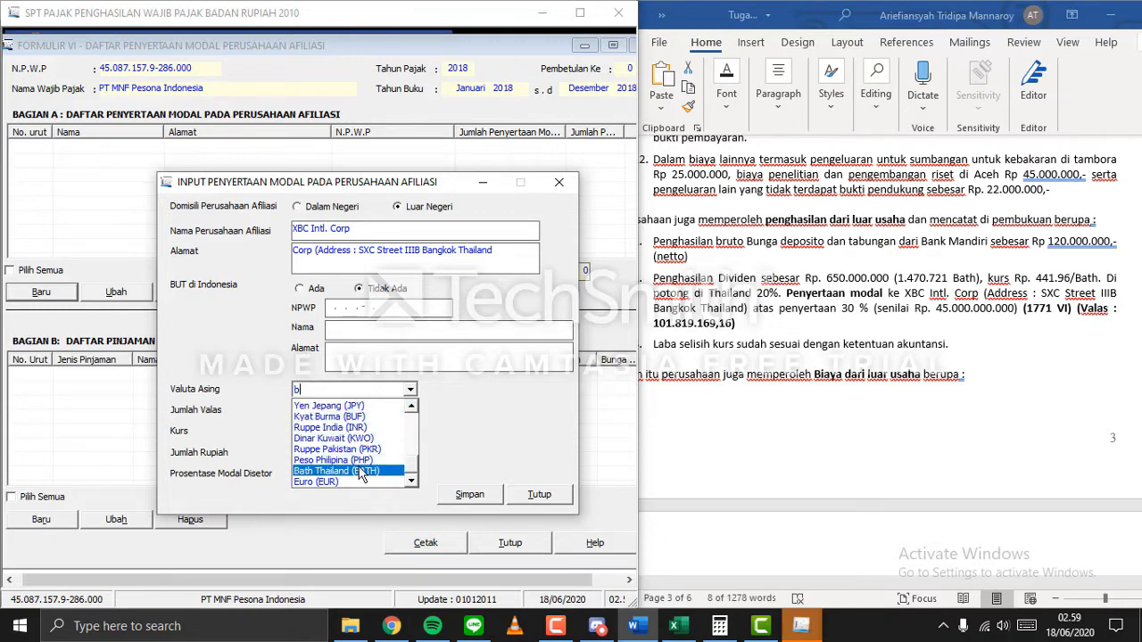
click(366, 471)
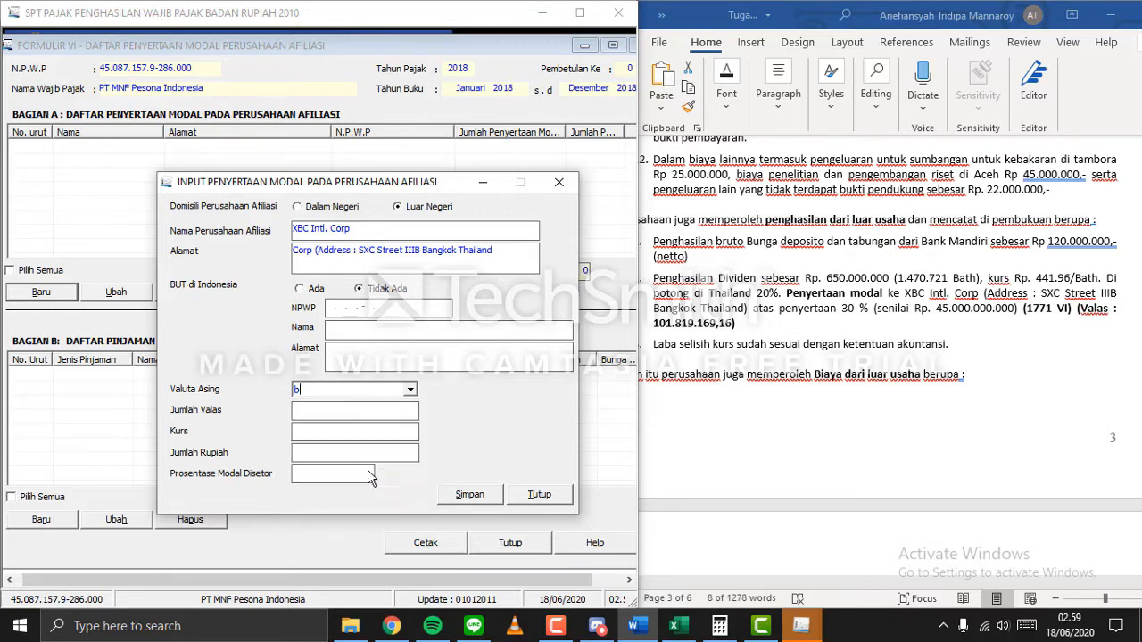
Copy the foreign currency amount 101.819.169,16 from Word into the Jumlah Valas field.
click(407, 412)
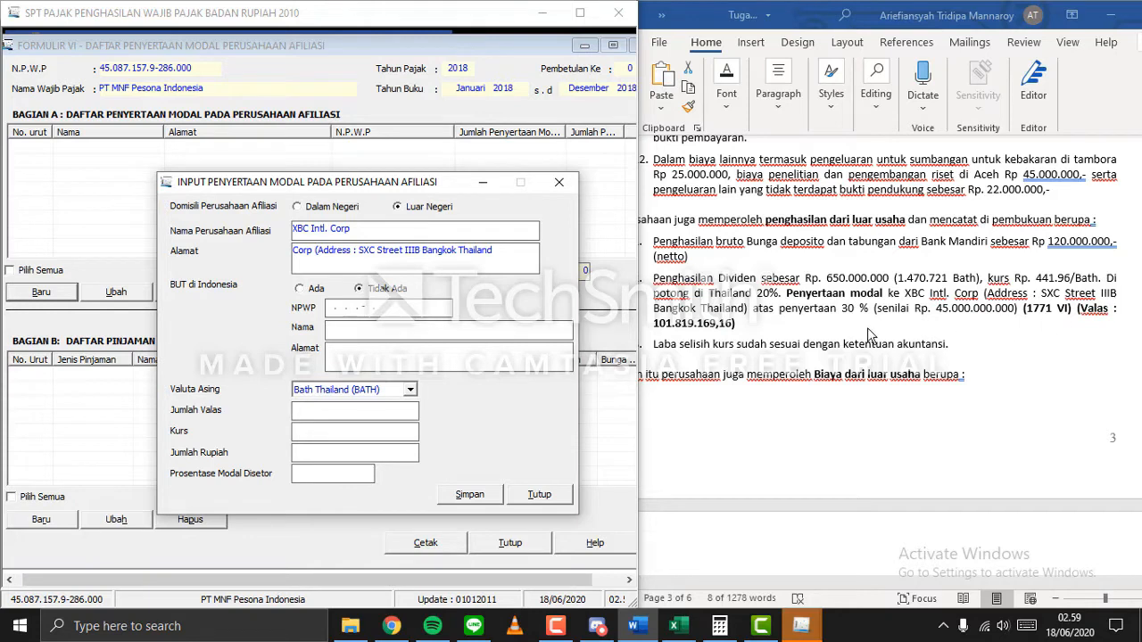
click(658, 323)
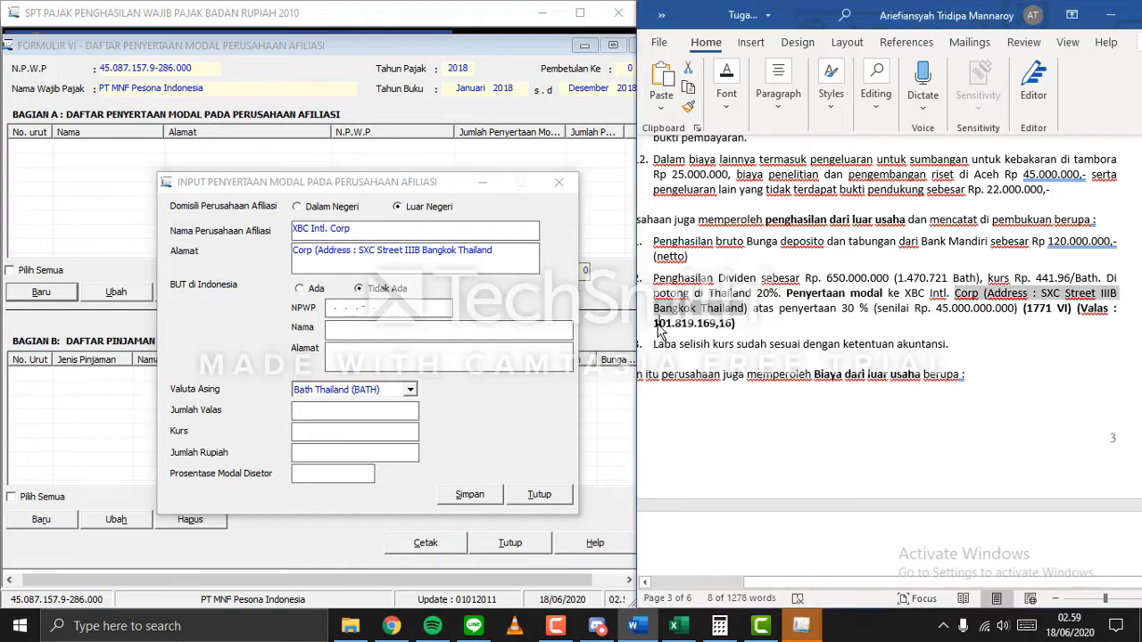
drag(658, 323, 736, 325)
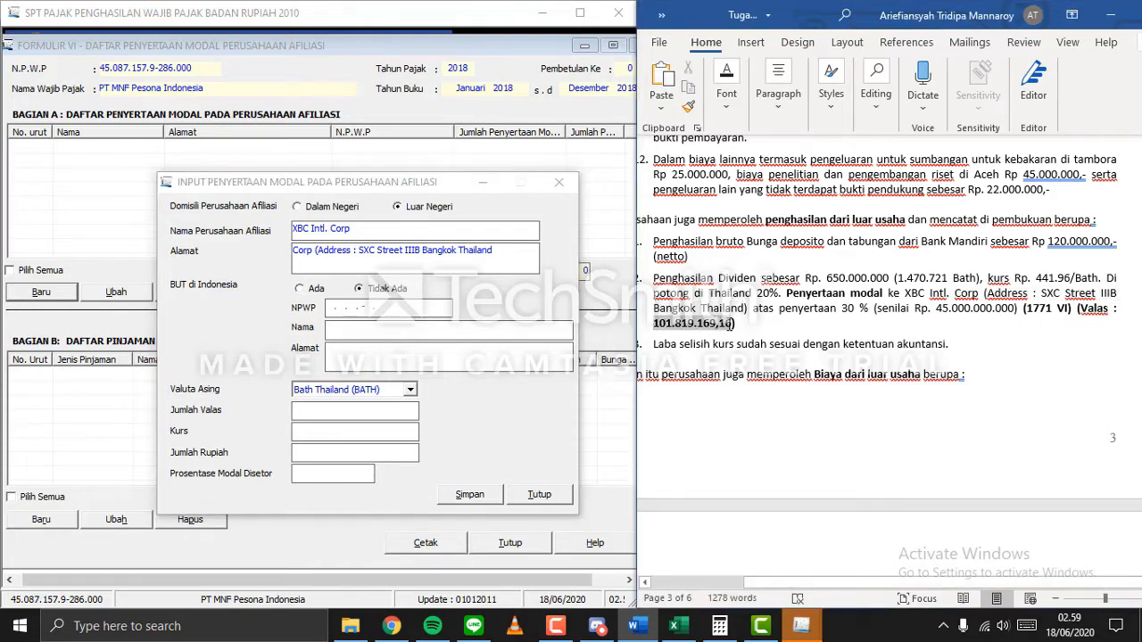
right_click(381, 410)
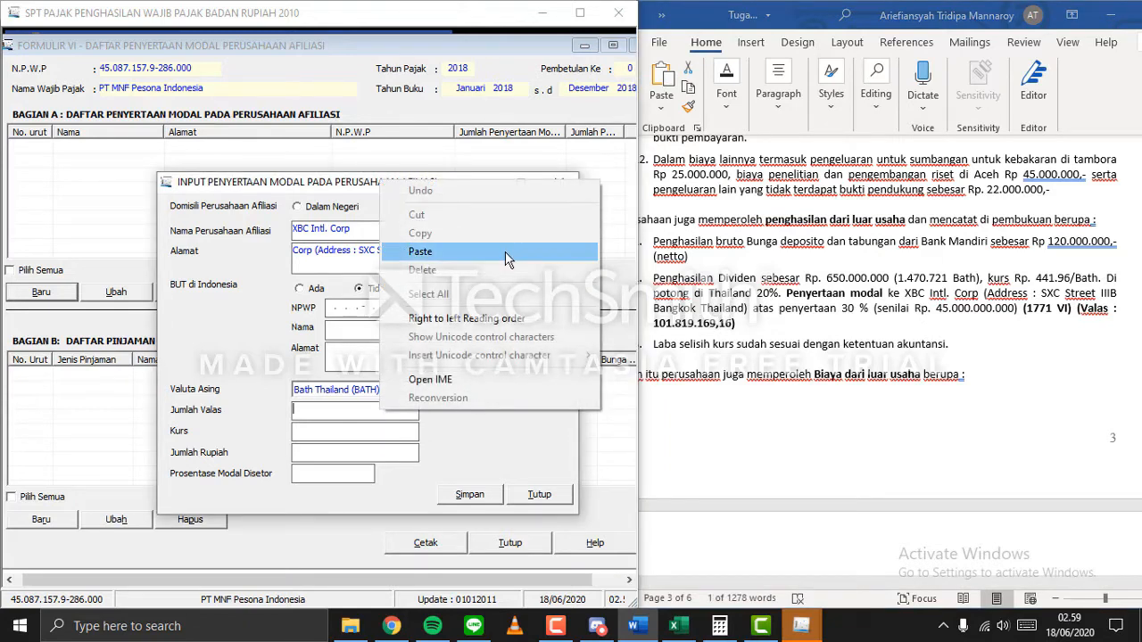
click(509, 254)
Try to fill the Kurs field with the exchange rate 441.96 copied from the dividend paragraph in Word.
click(375, 426)
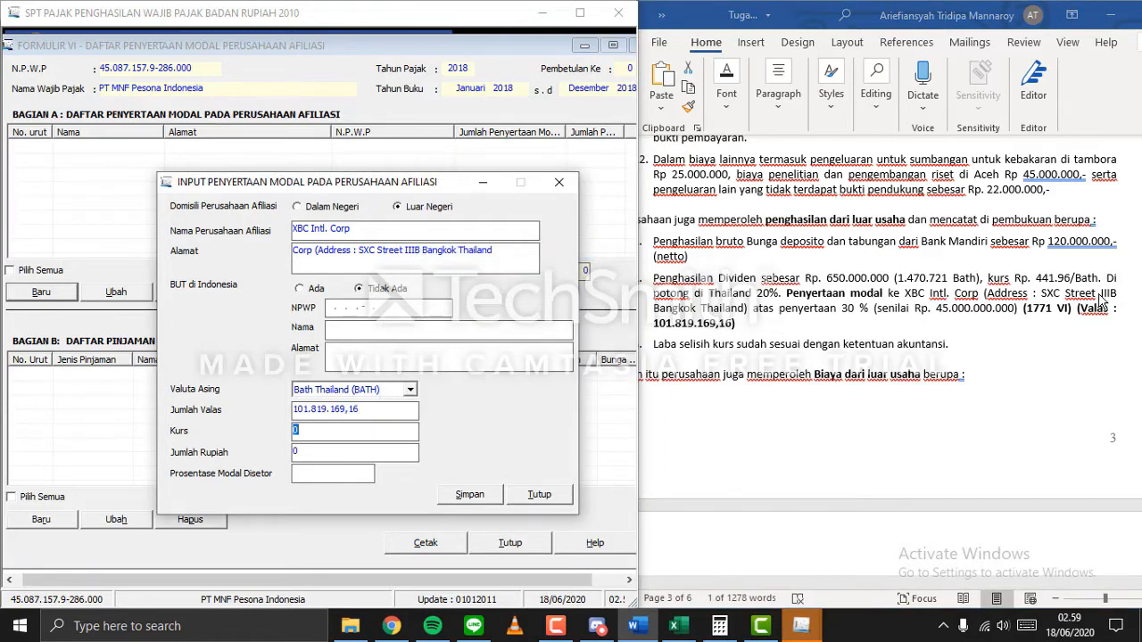
click(1053, 282)
drag(1037, 279, 1071, 278)
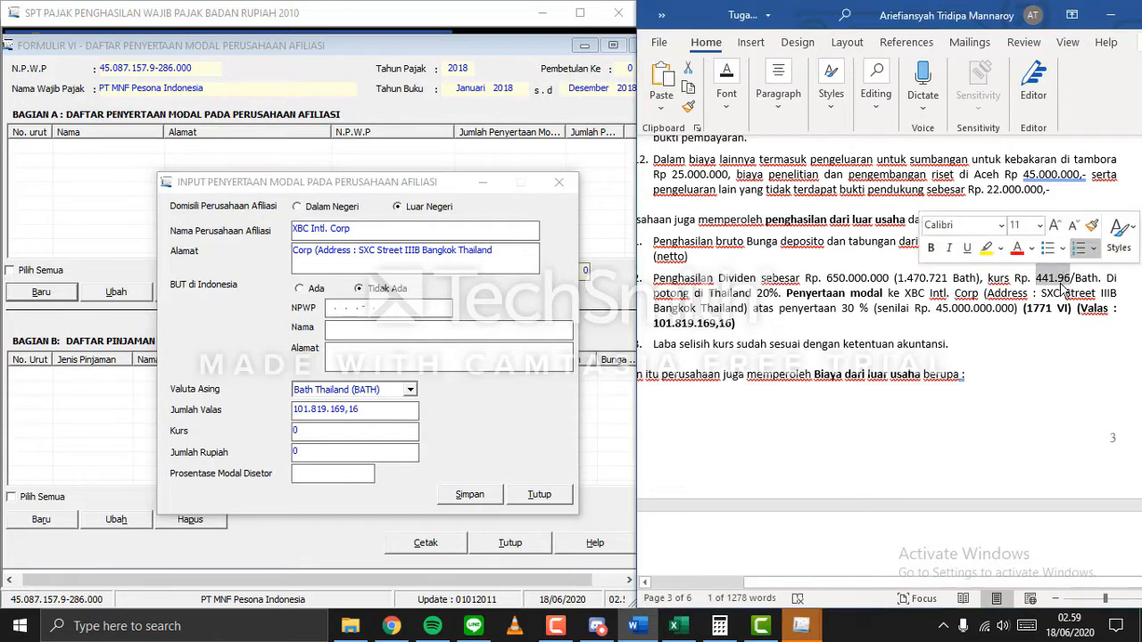
click(346, 432)
double_click(295, 431)
right_click(294, 431)
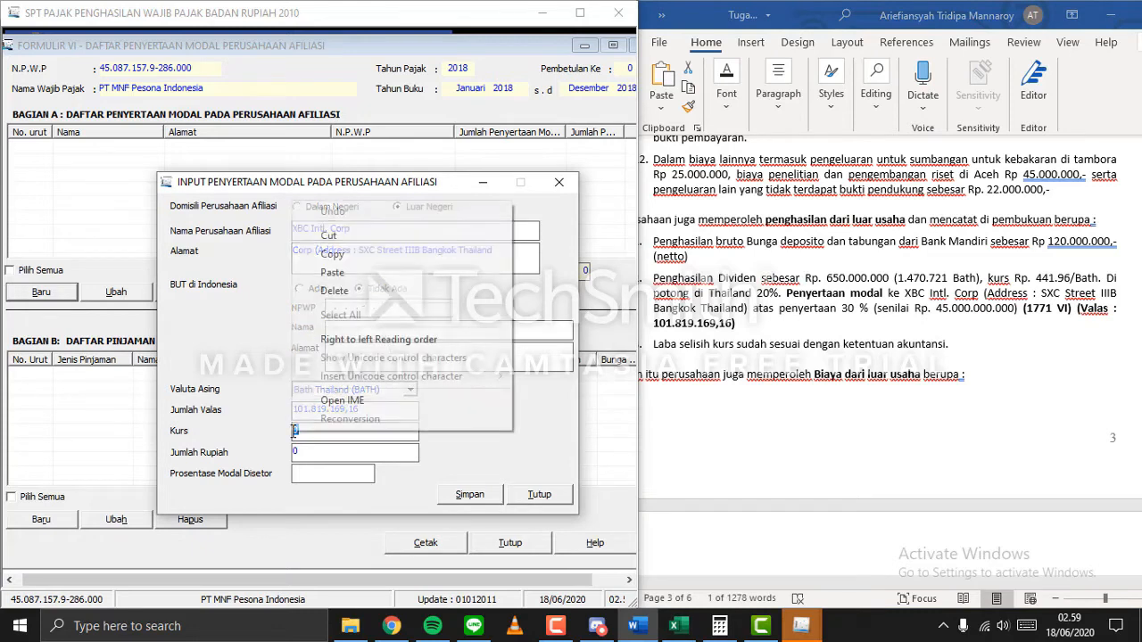
click(392, 269)
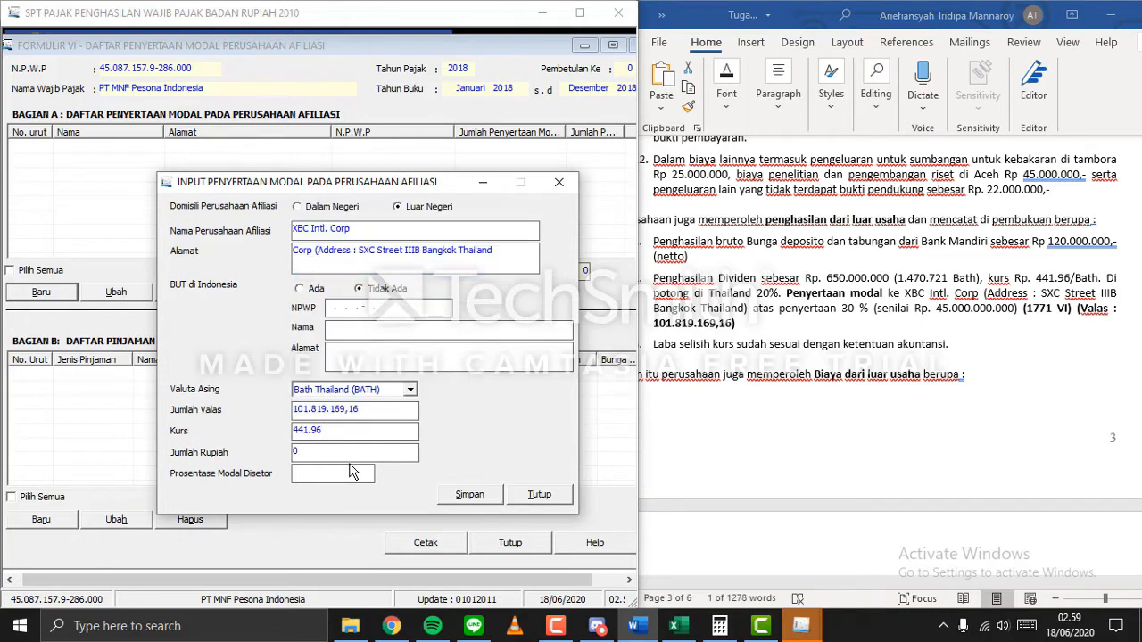
key(Tab)
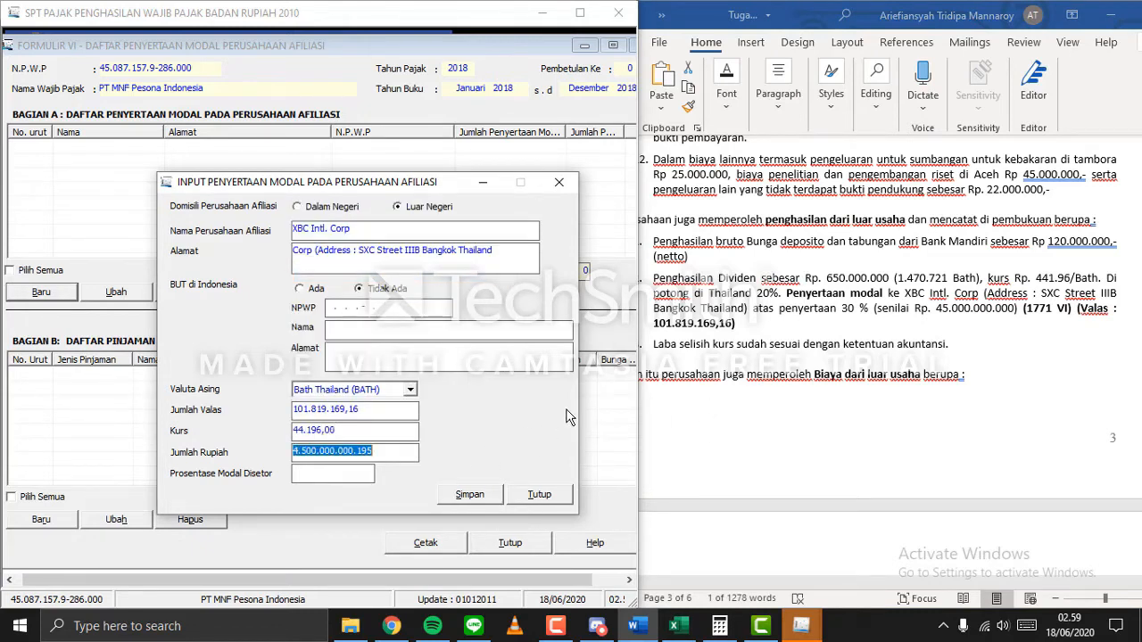
Set Prosentase Modal Disetor to 30 for the XBC Intl. Corp participation.
key(Tab)
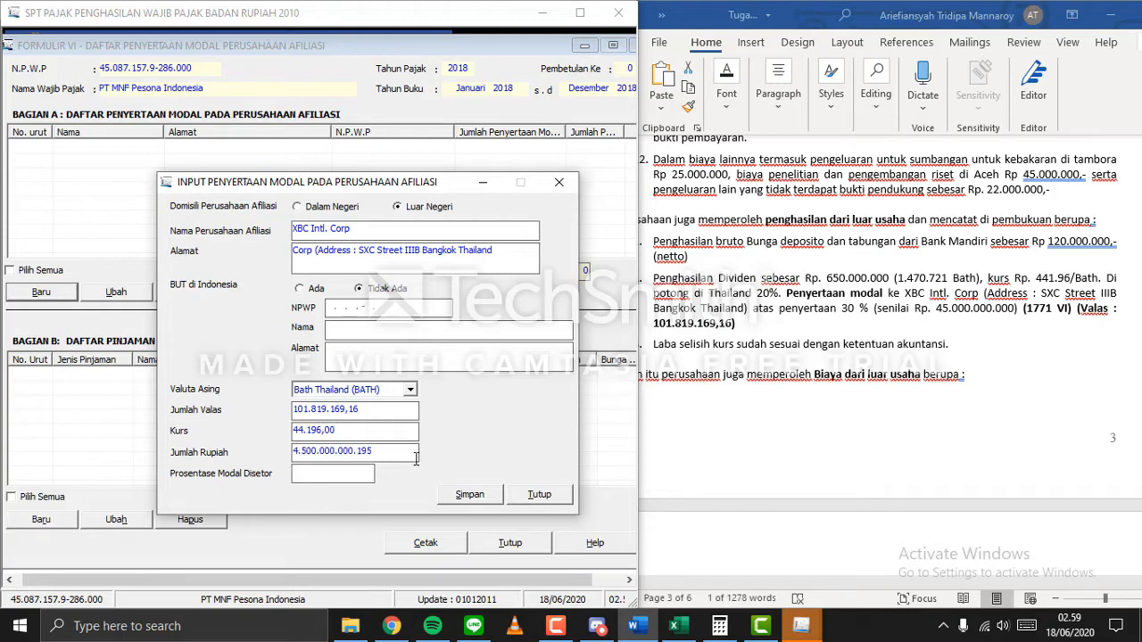
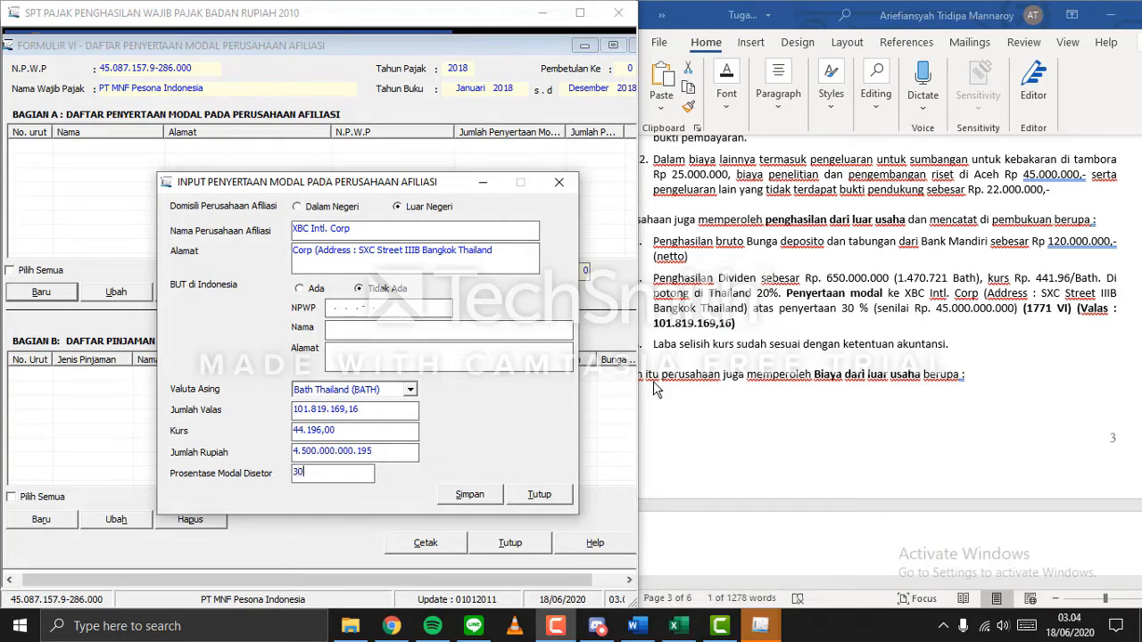
key(Tab)
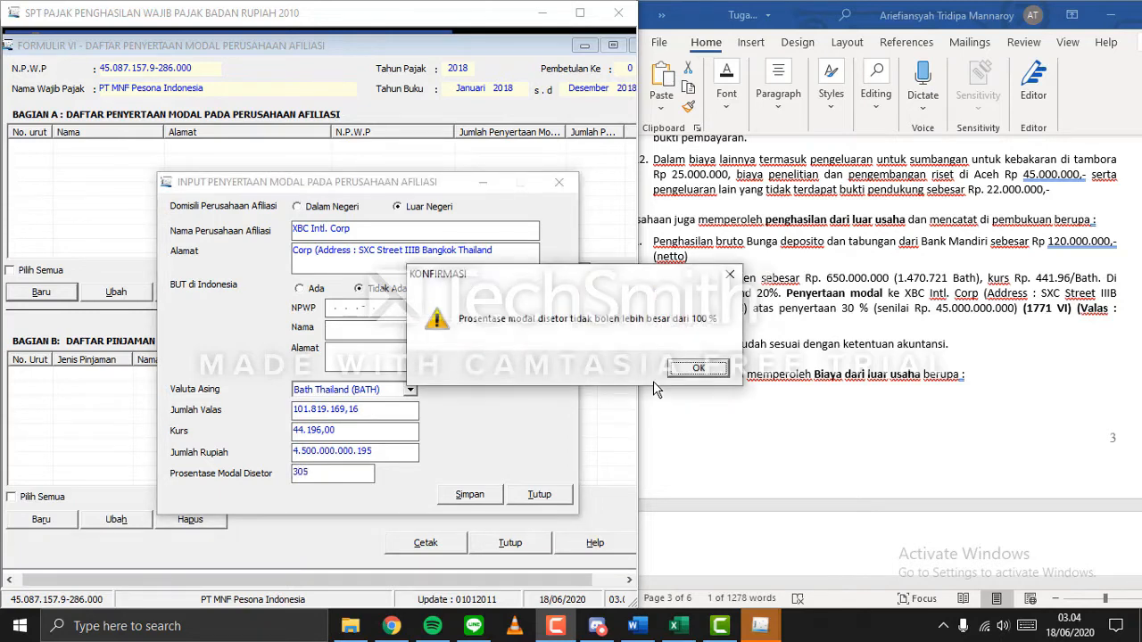
key(Return)
key(Return)
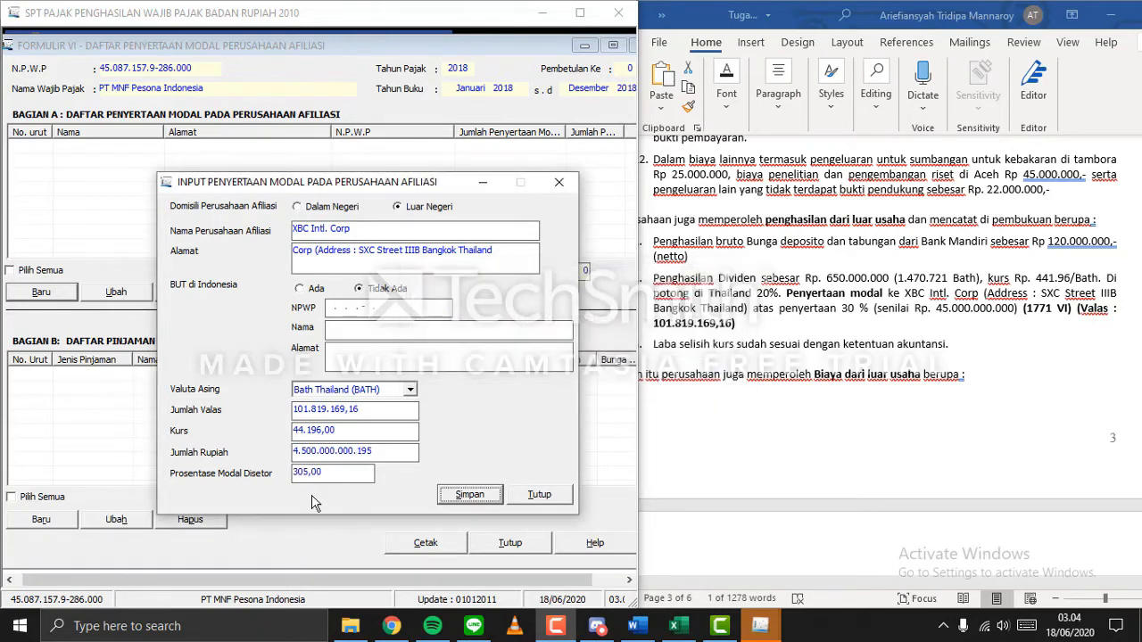
click(355, 473)
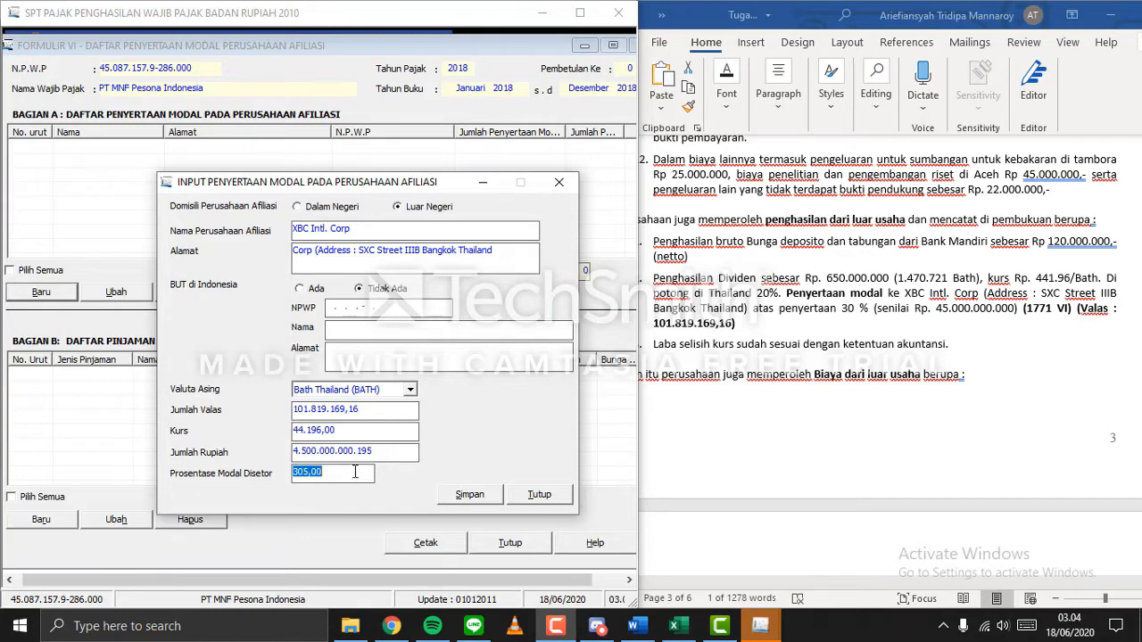
text(30)
key(Tab)
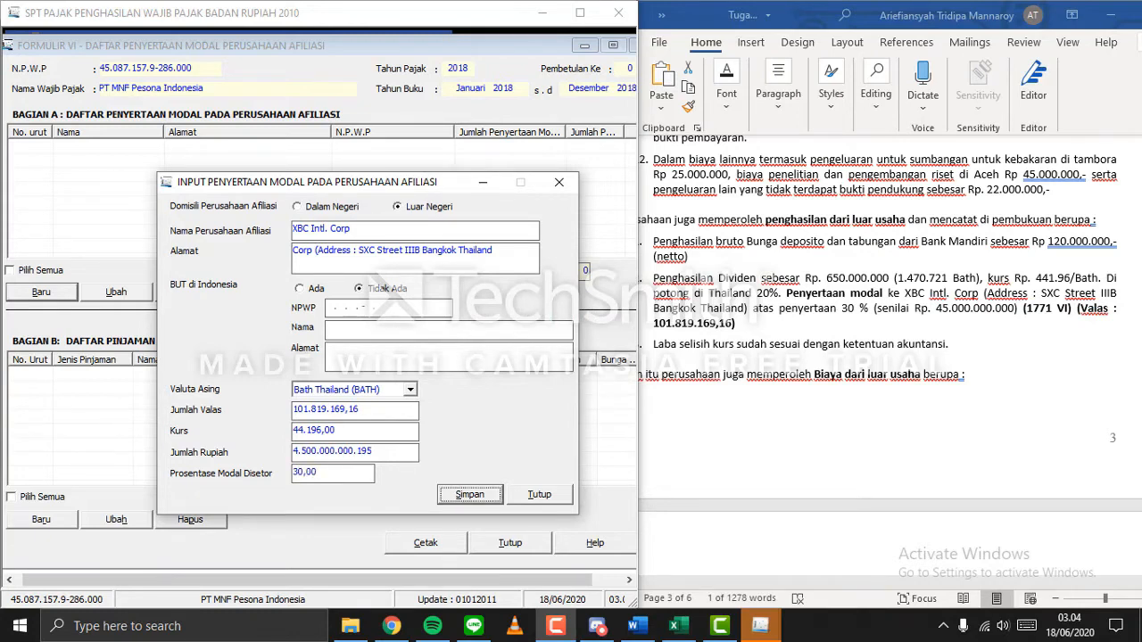
Correct the Kurs value to 441,96 so that Jumlah Rupiah is recalculated.
click(391, 452)
click(392, 437)
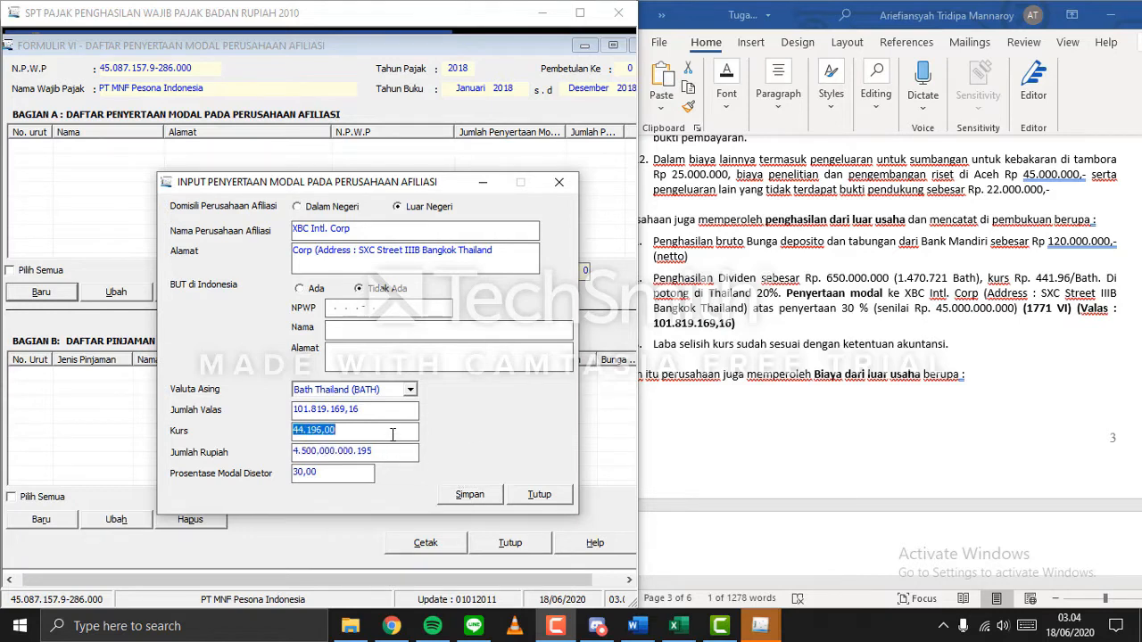
click(393, 435)
key(BackSpace)
key(BackSpace)
key(BackSpace)
key(BackSpace)
key(BackSpace)
key(BackSpace)
key(Tab)
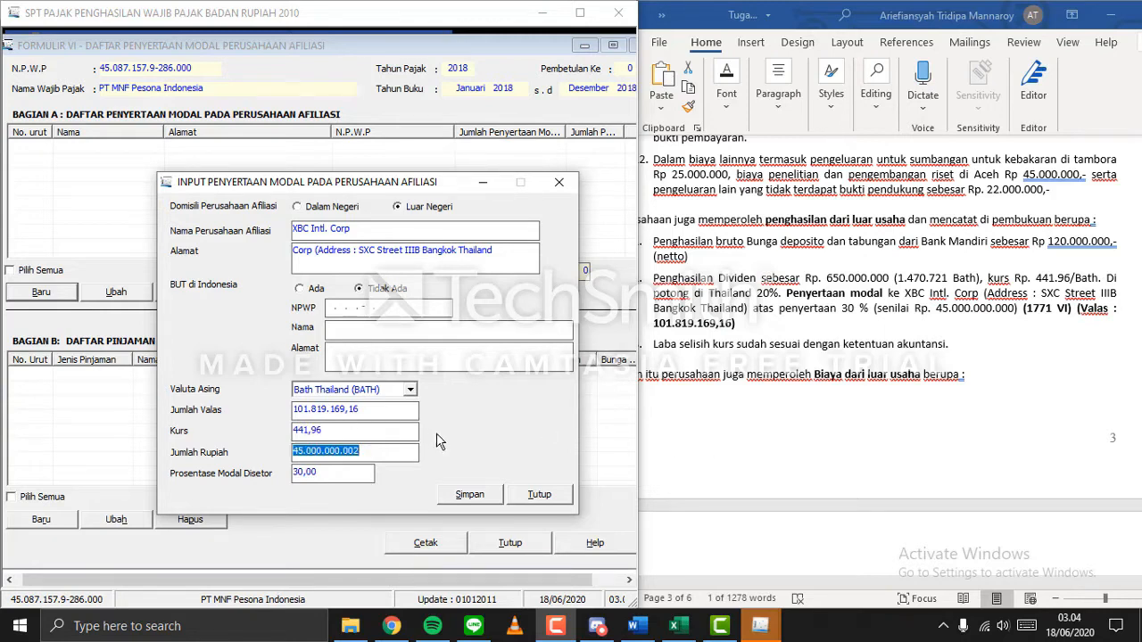
click(407, 452)
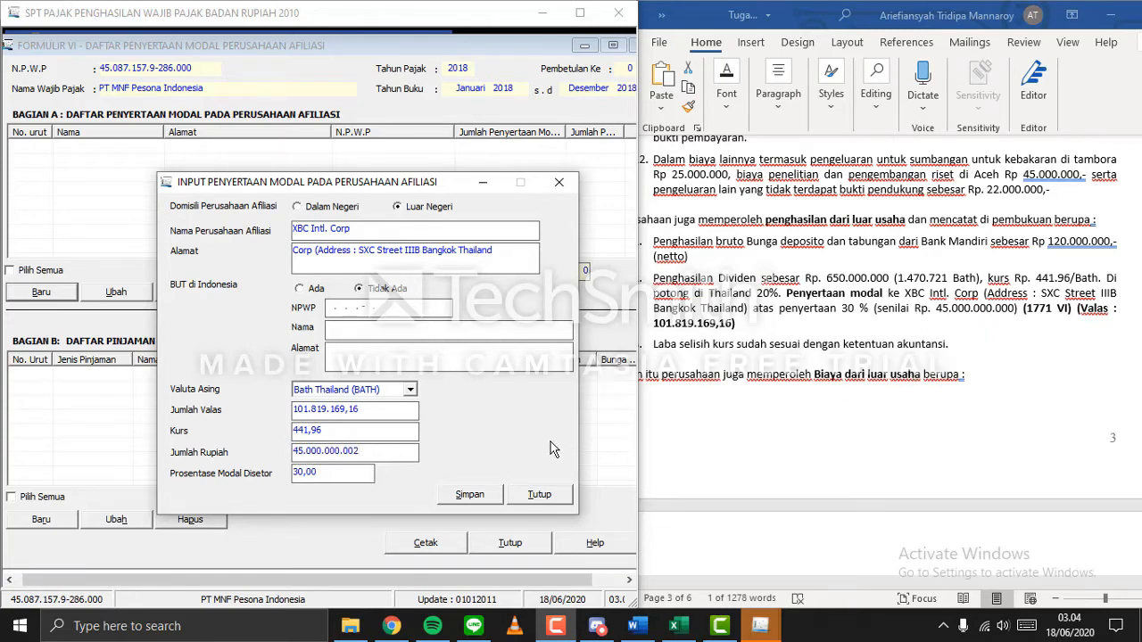
Save the XBC Intl. Corp participation entry and close both its input form and Formulir VI.
click(493, 496)
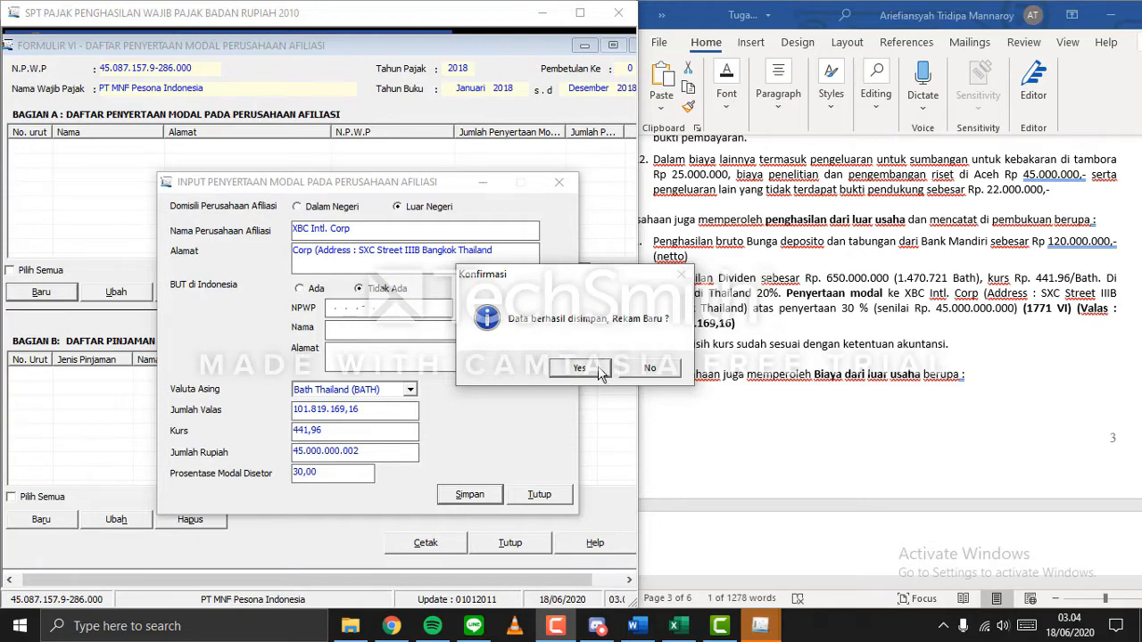
click(599, 368)
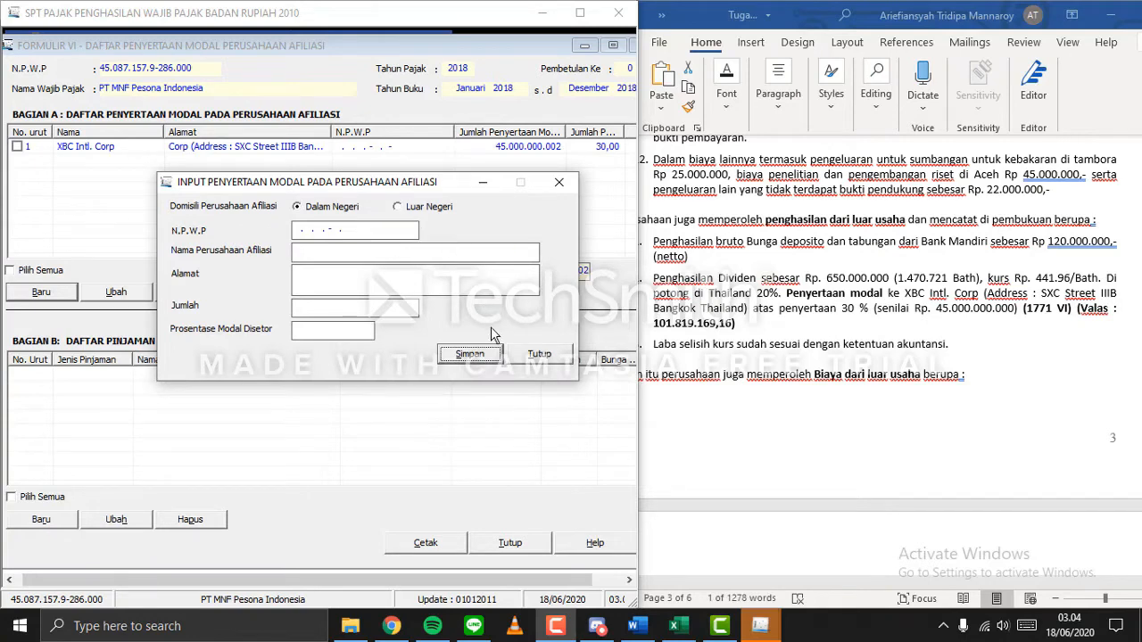
click(559, 183)
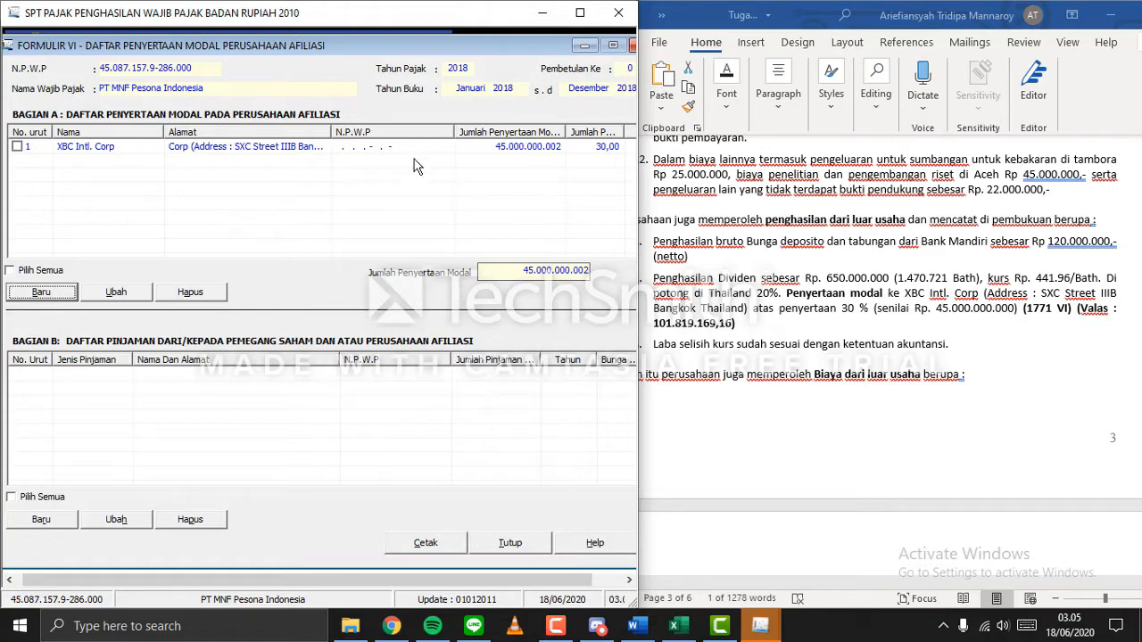
click(633, 45)
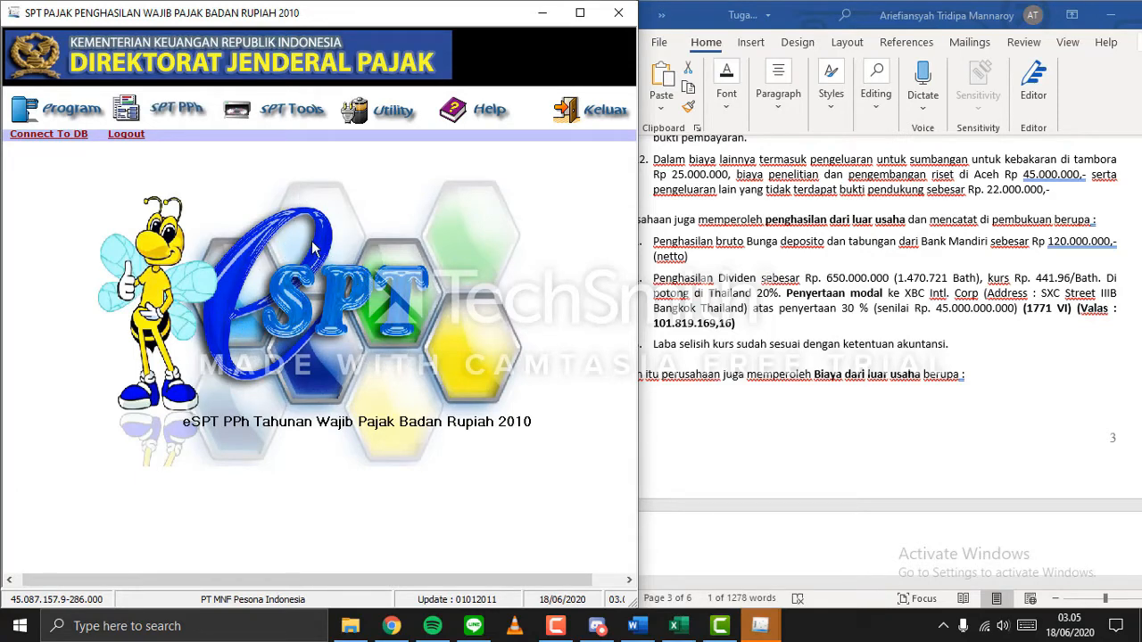
Open the attachment Formulir 1771-V for shareholders, dividends, management and commissioners.
click(182, 116)
mouse_move(254, 168)
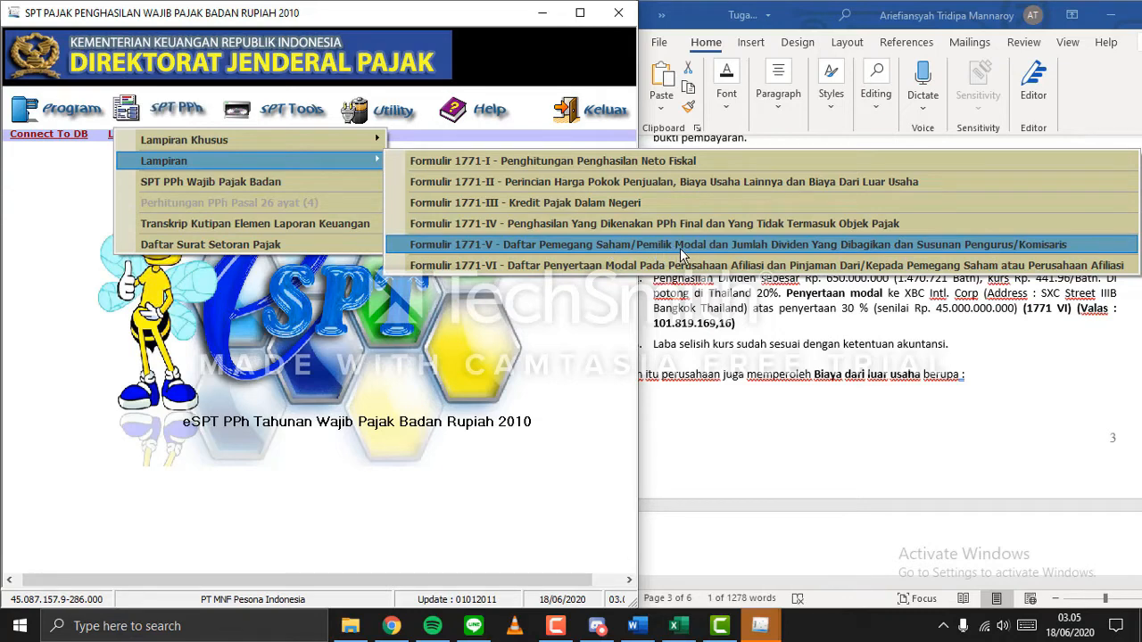
click(680, 248)
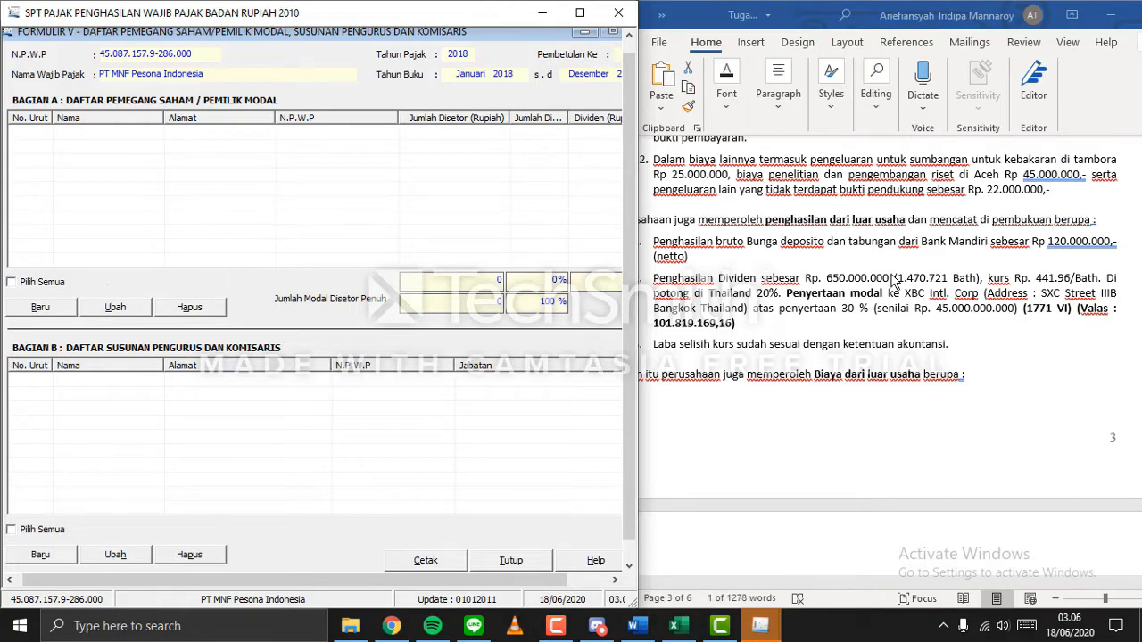
Show the Data Pemegang Saham table in Word and start a new Bagian A shareholder entry with its form clear of the table.
double_click(1052, 278)
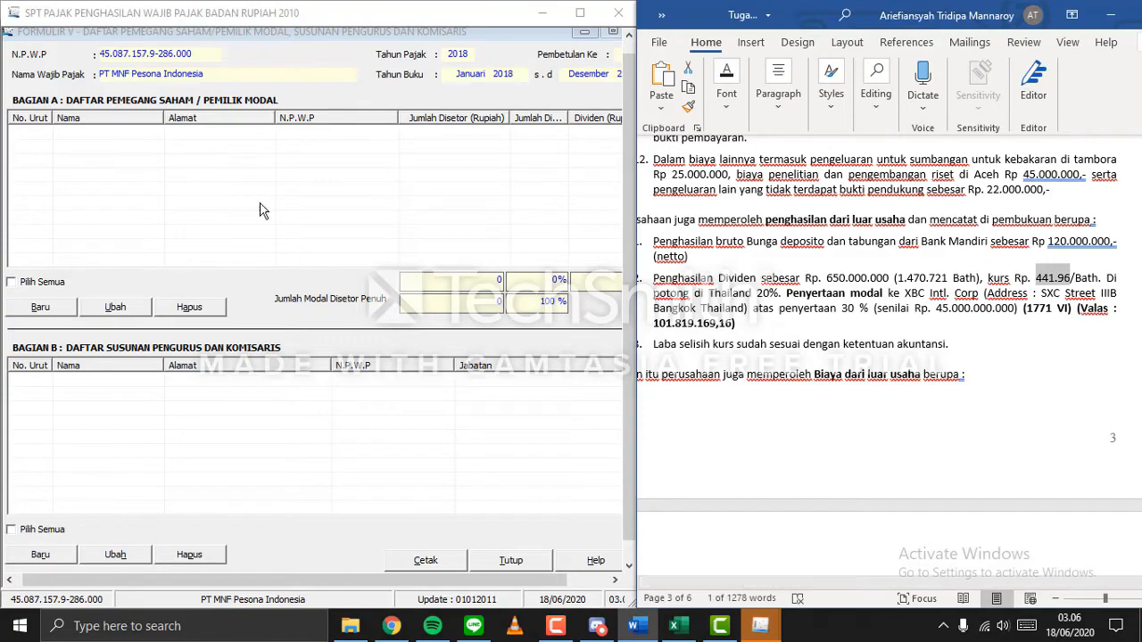
scroll(1077, 367, up, 20)
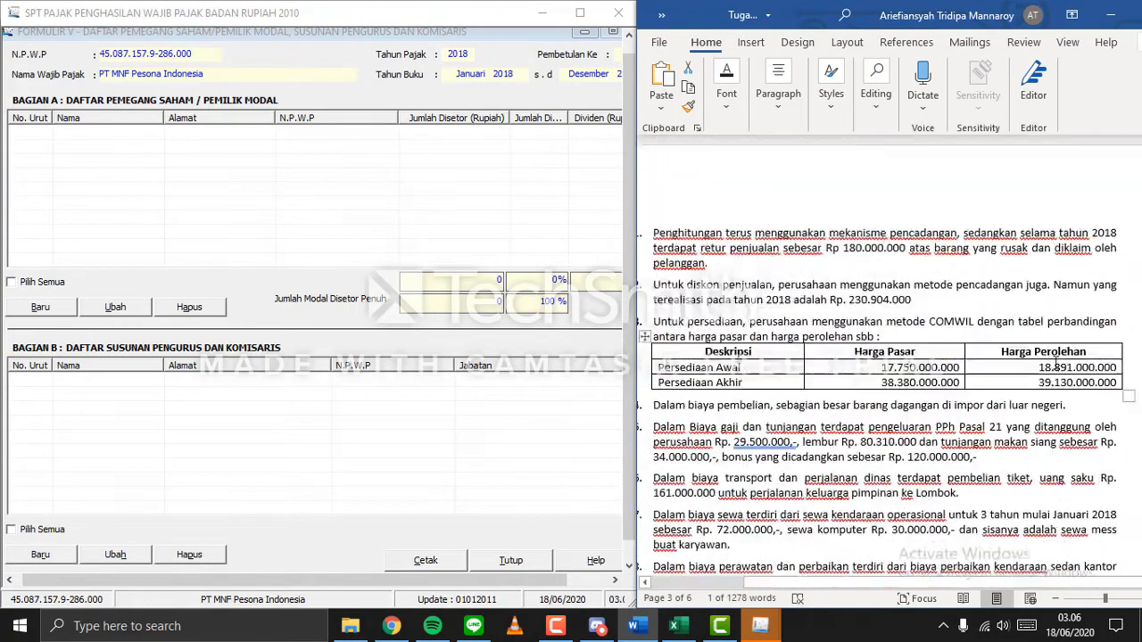
scroll(1049, 367, up, 15)
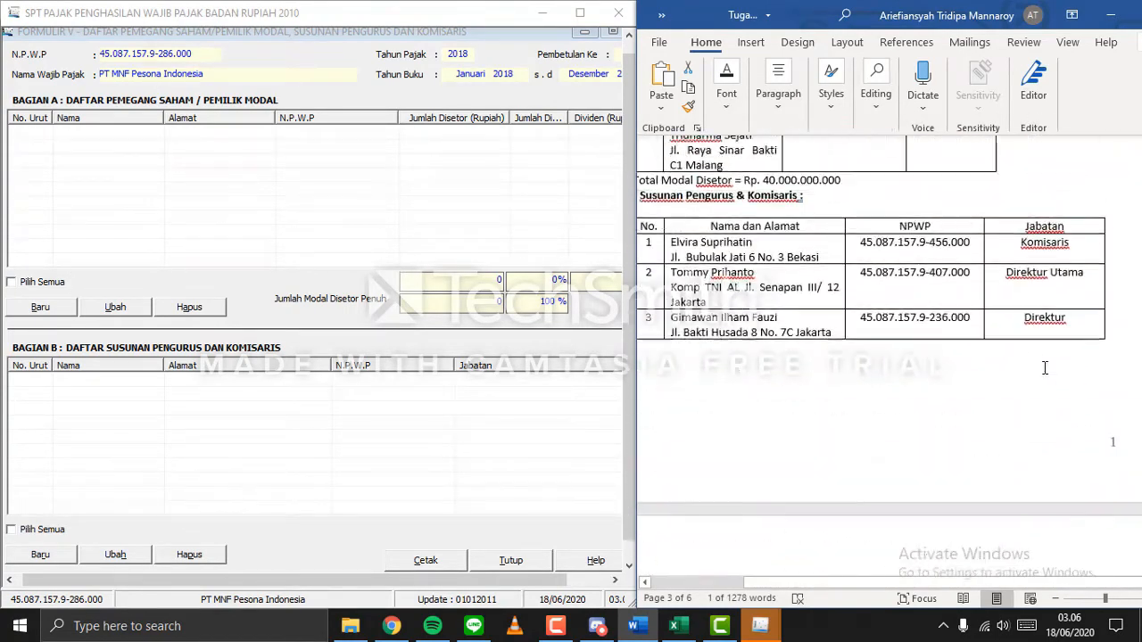
drag(996, 585, 950, 584)
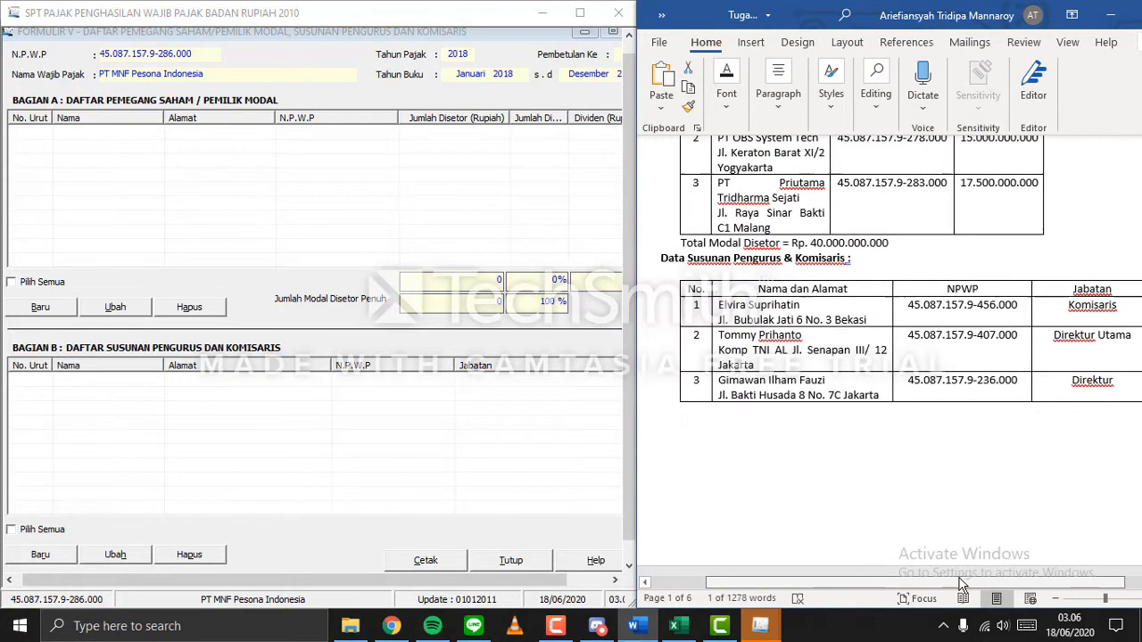
scroll(962, 450, up, 3)
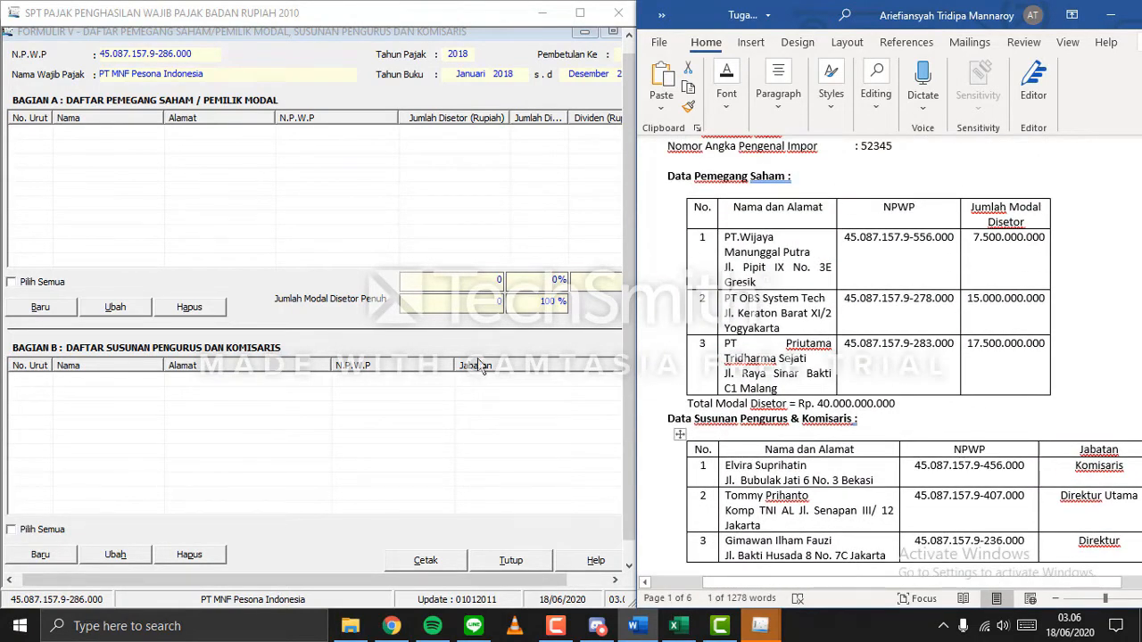
click(39, 307)
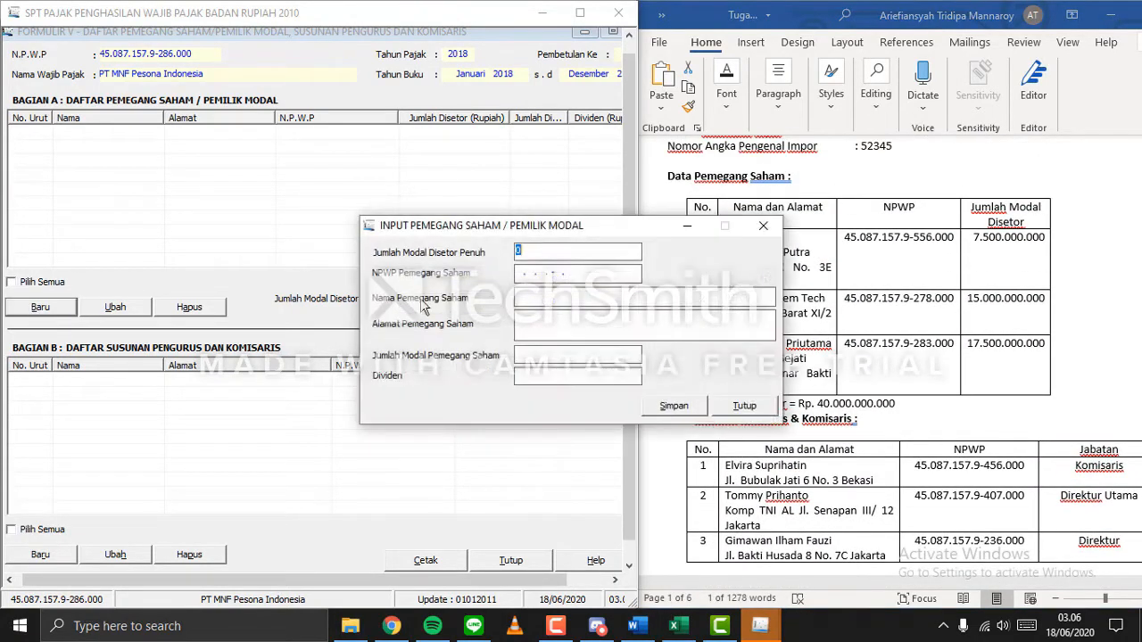
drag(602, 225, 452, 197)
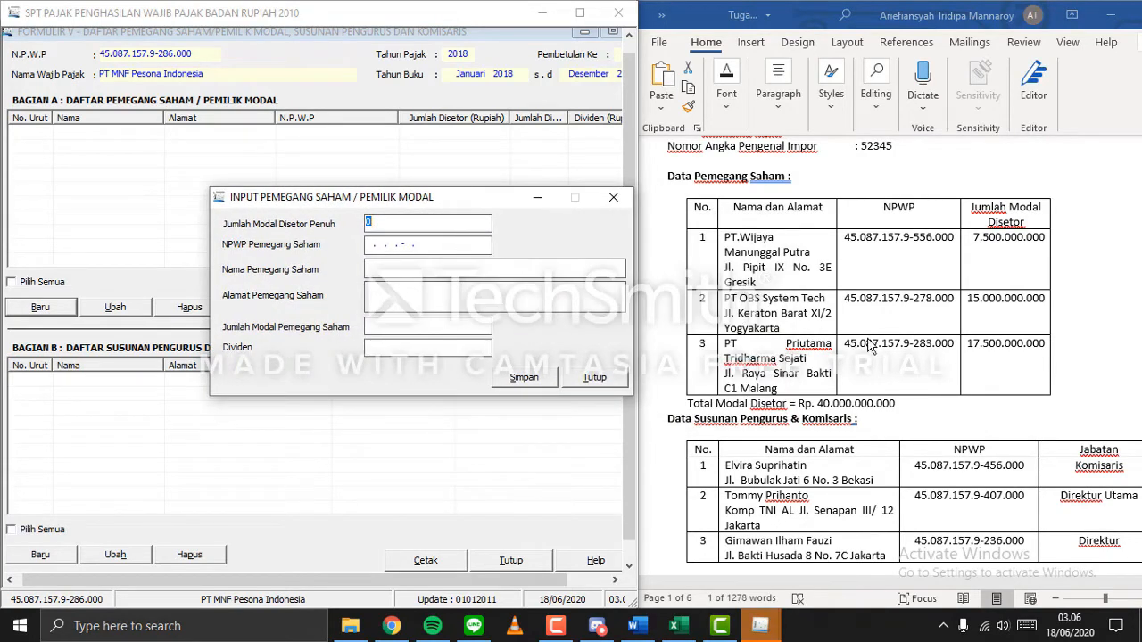
Examine the Word case's income statement, cost notes and Informasi lain section for data related to the shareholder entry.
click(1062, 315)
scroll(1064, 315, down, 1)
scroll(1063, 315, down, 12)
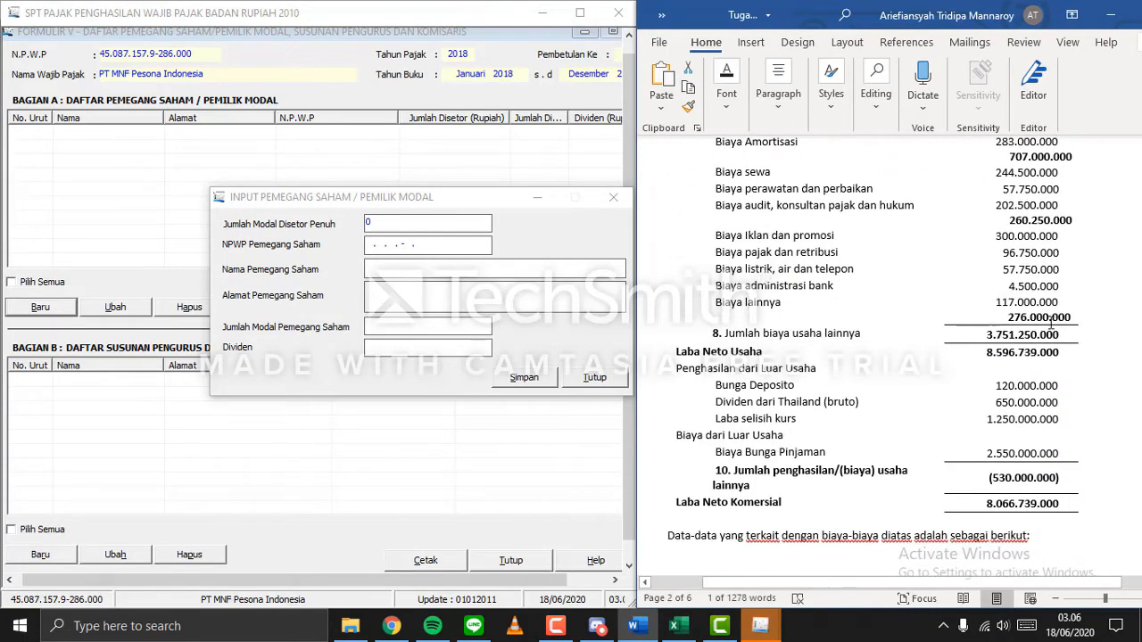
scroll(1049, 321, up, 1)
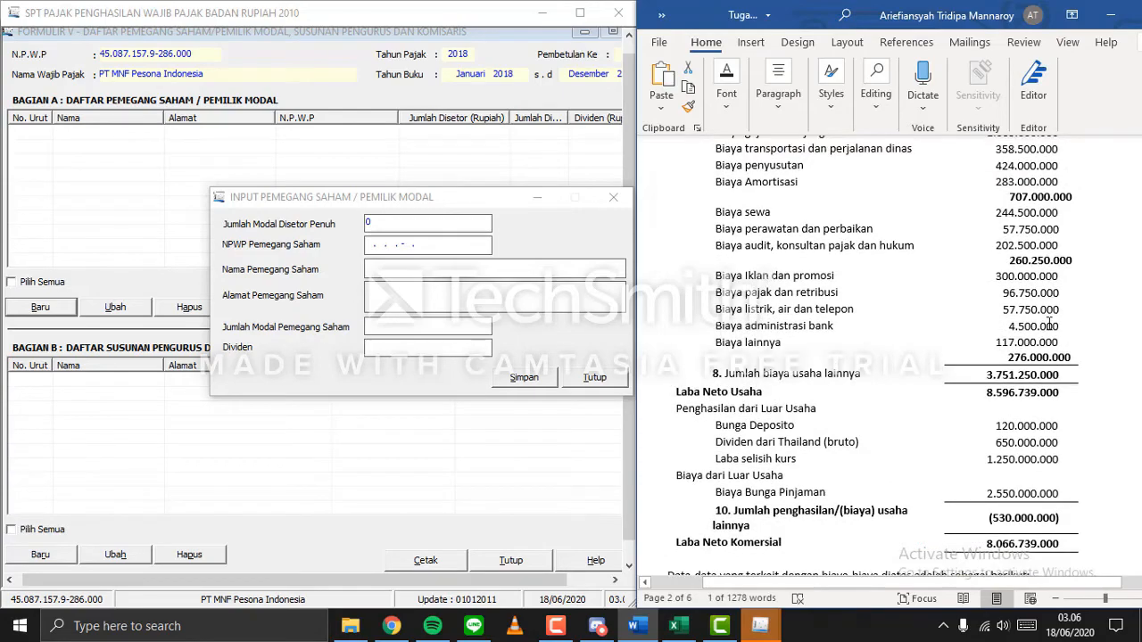
scroll(1050, 323, up, 5)
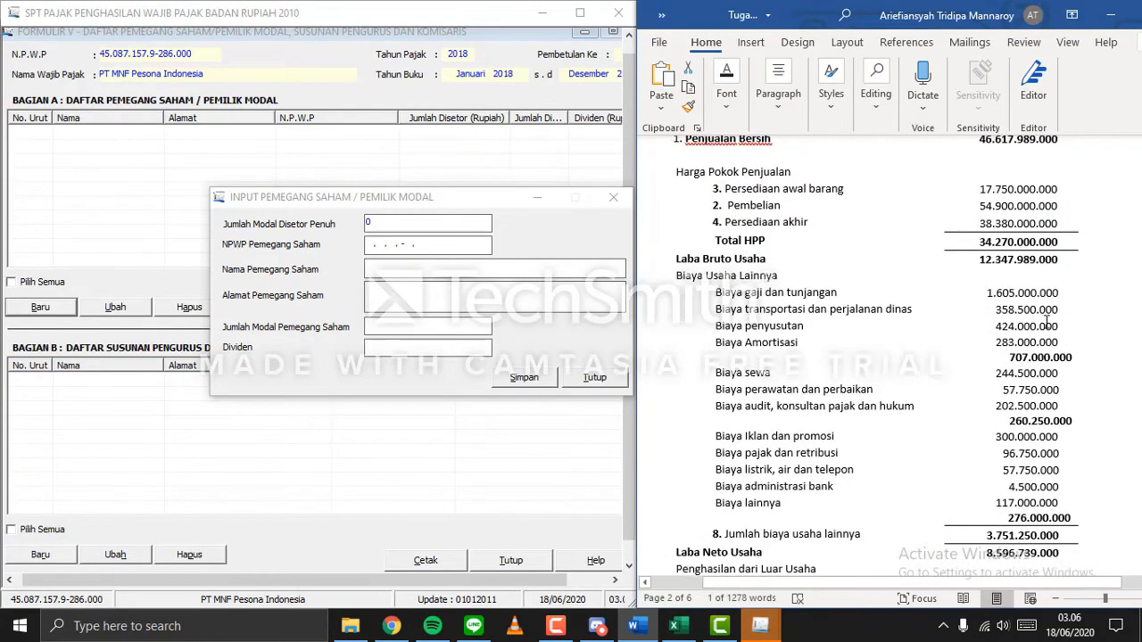
scroll(1048, 323, down, 9)
scroll(1048, 322, down, 15)
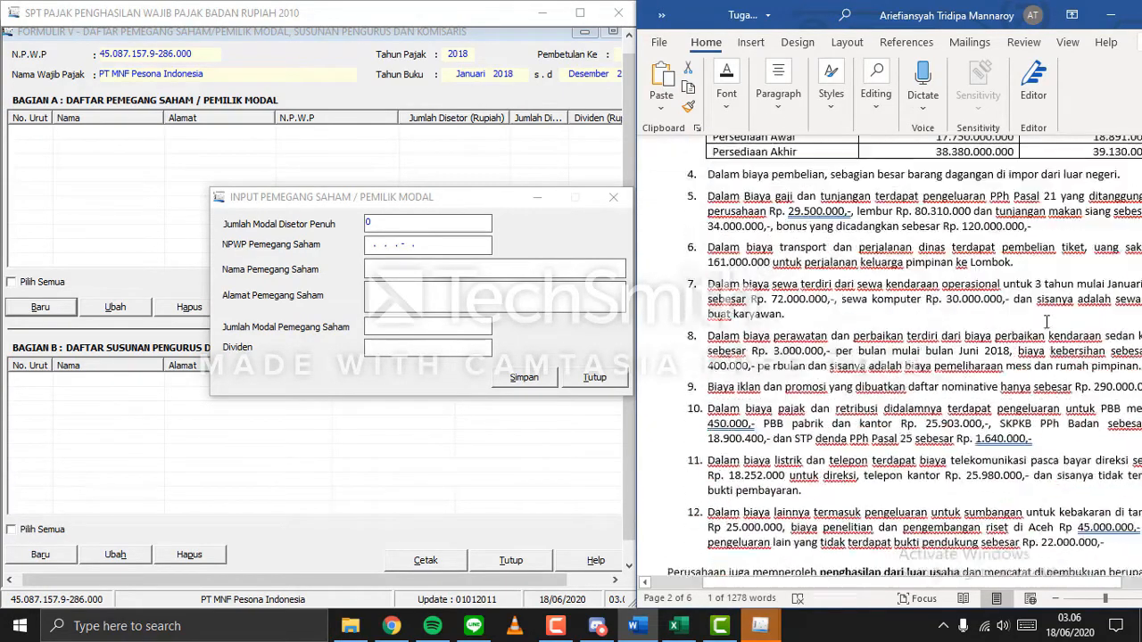
scroll(1047, 322, down, 20)
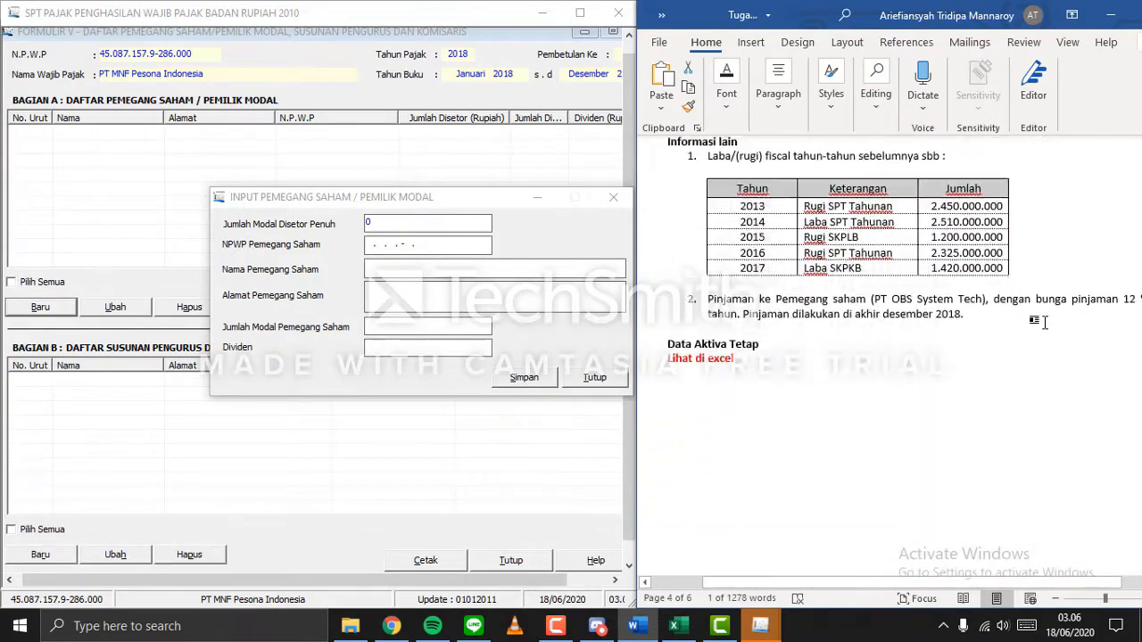
Copy the Modal Saham amount of 40.000.000.000 from the balance sheet into the Jumlah Modal Disetor Penuh field.
scroll(1047, 323, down, 2)
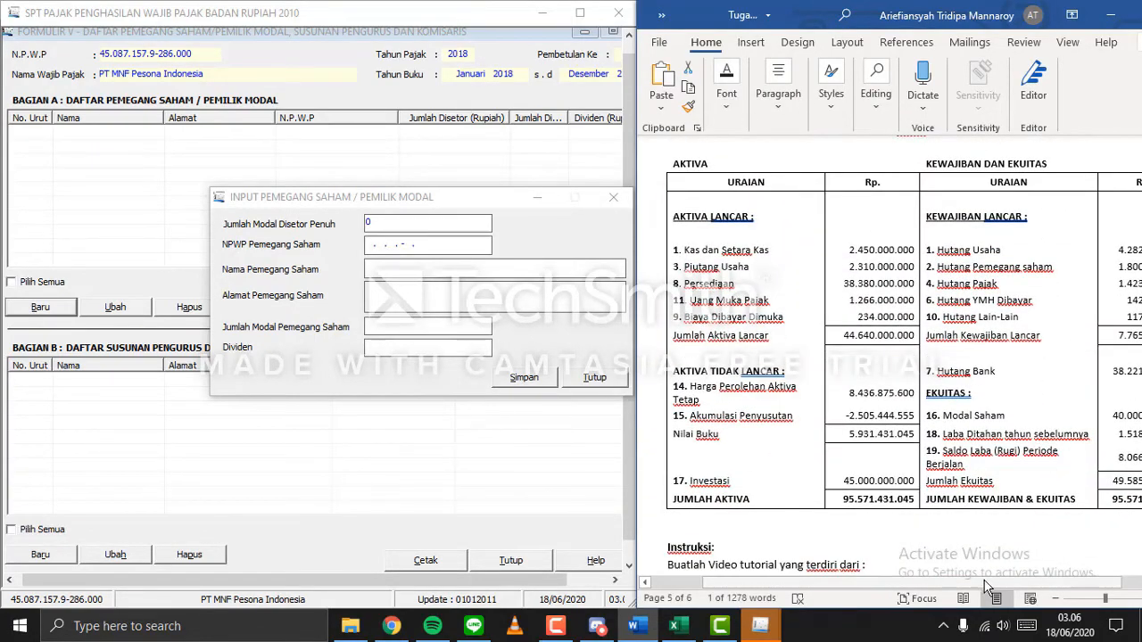
drag(980, 580, 1058, 577)
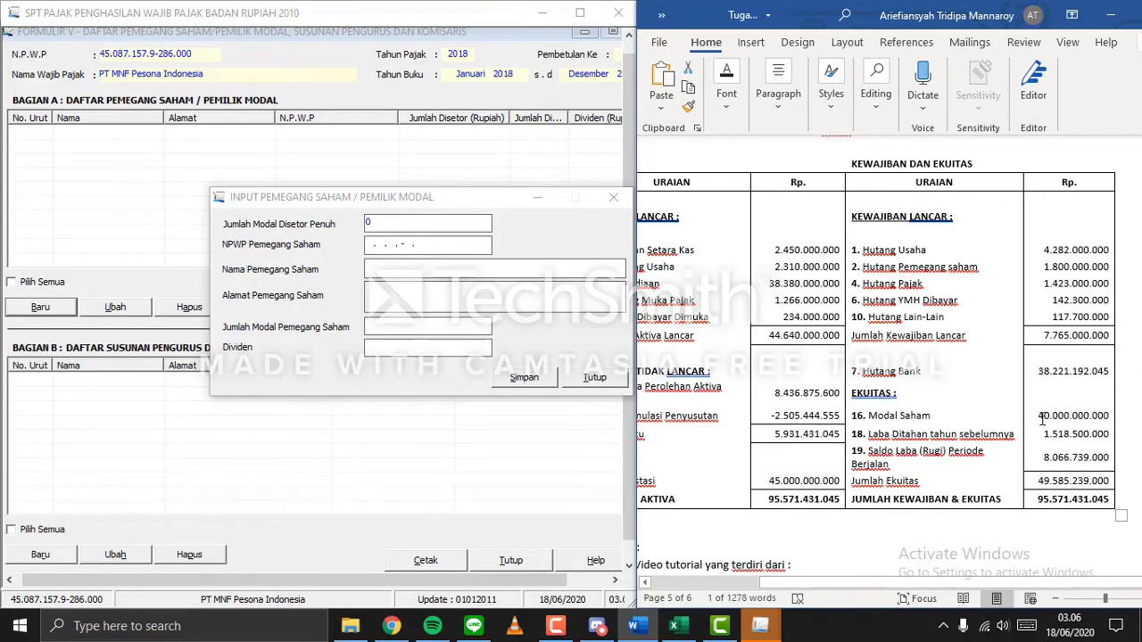
drag(1041, 412, 1106, 416)
key(ctrl+c)
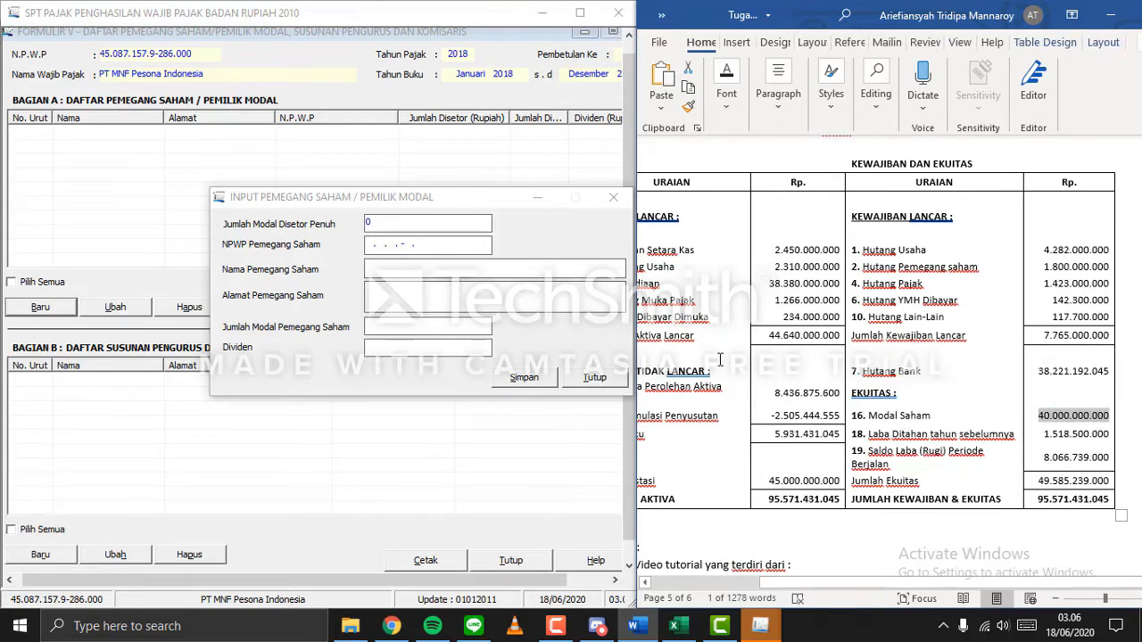
click(352, 257)
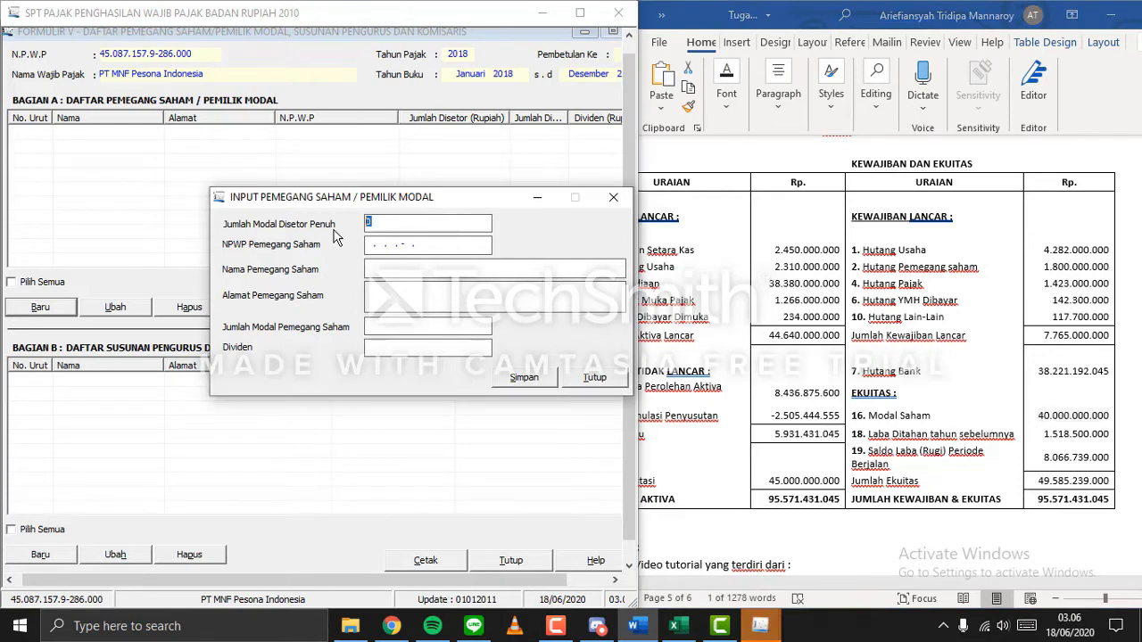
right_click(419, 224)
click(483, 296)
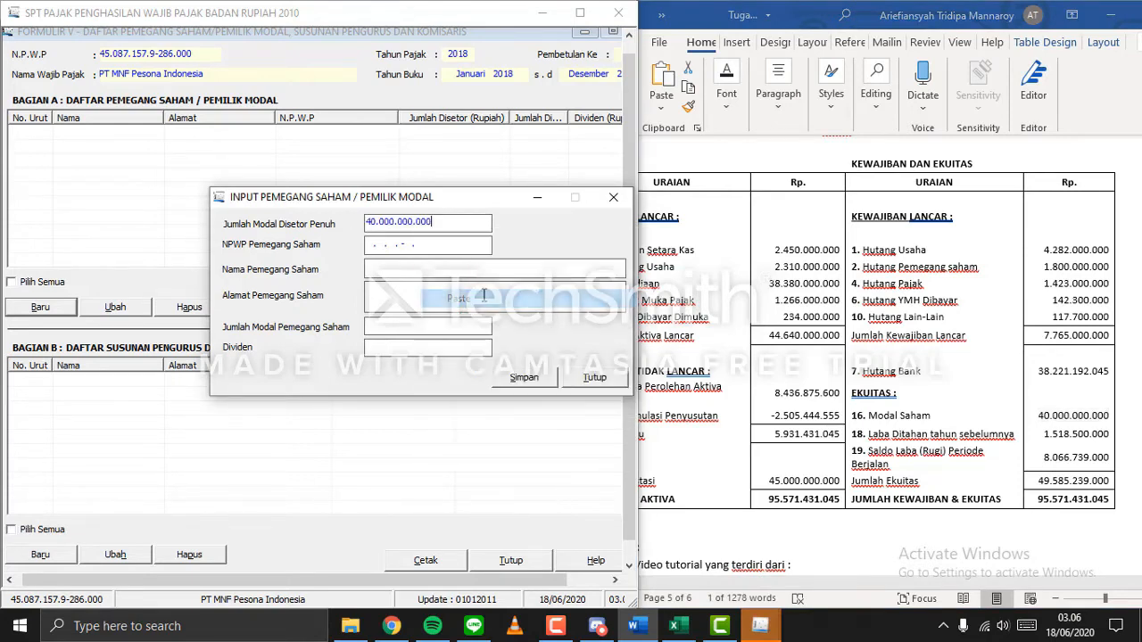
Copy the first shareholder's NPWP from the Data Pemegang Saham table into the NPWP Pemegang Saham field.
scroll(848, 293, up, 6)
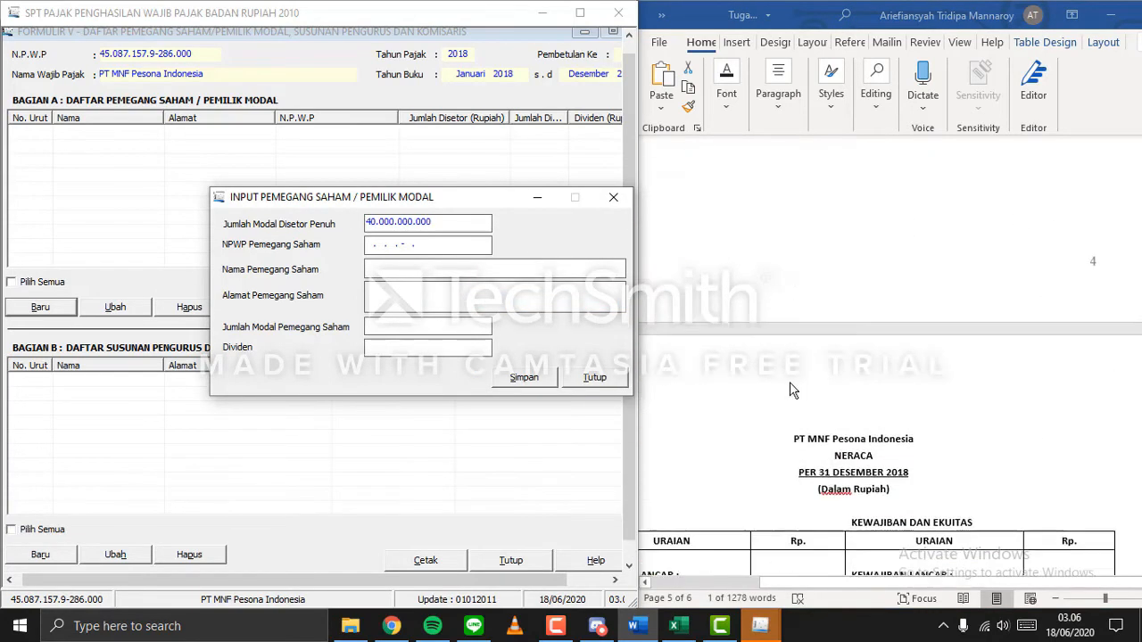
scroll(790, 390, up, 20)
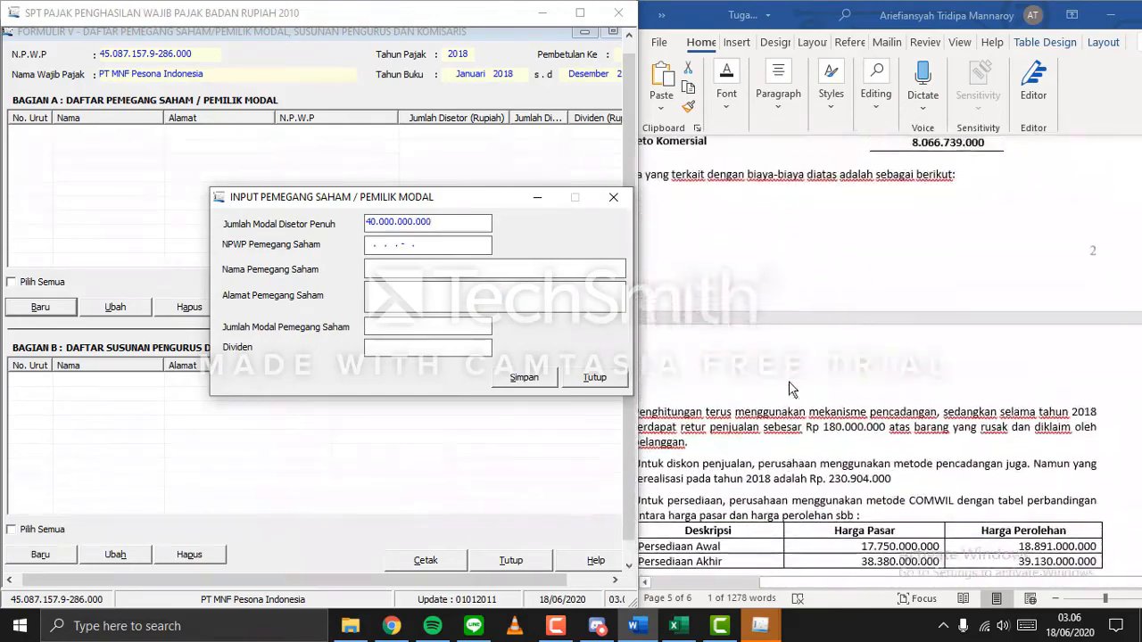
scroll(790, 390, up, 15)
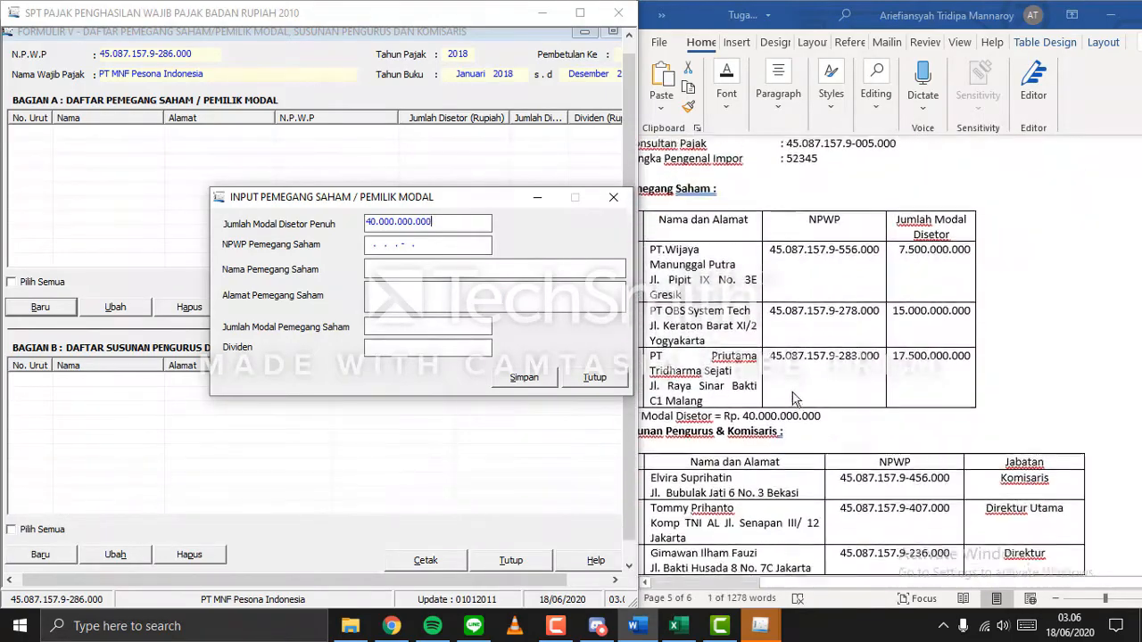
click(794, 399)
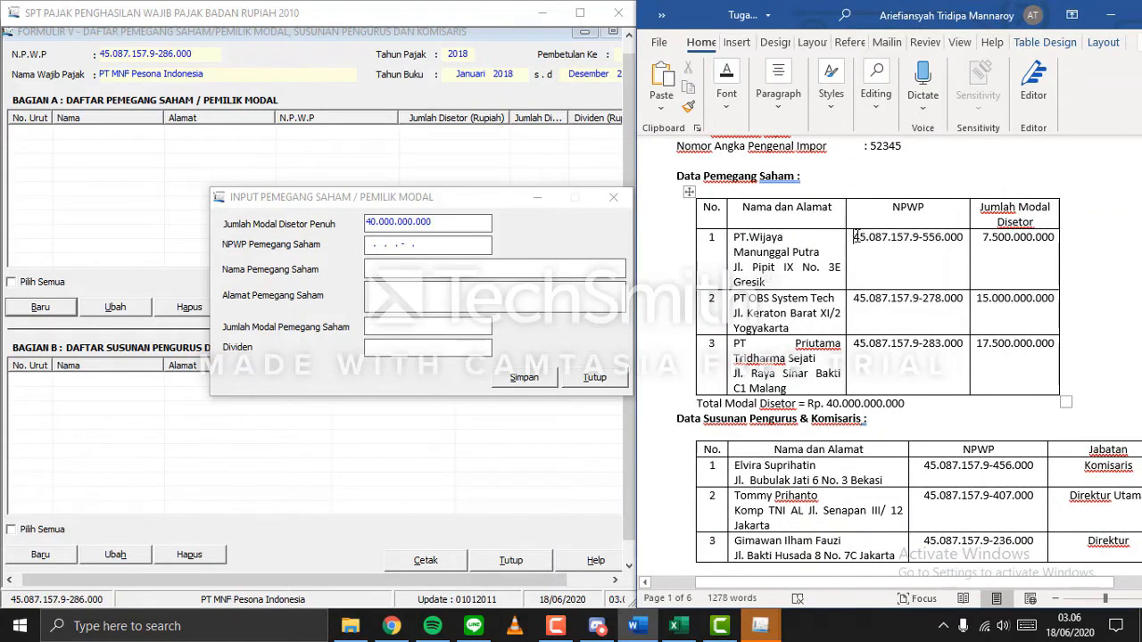
drag(854, 237, 958, 248)
key(ctrl+c)
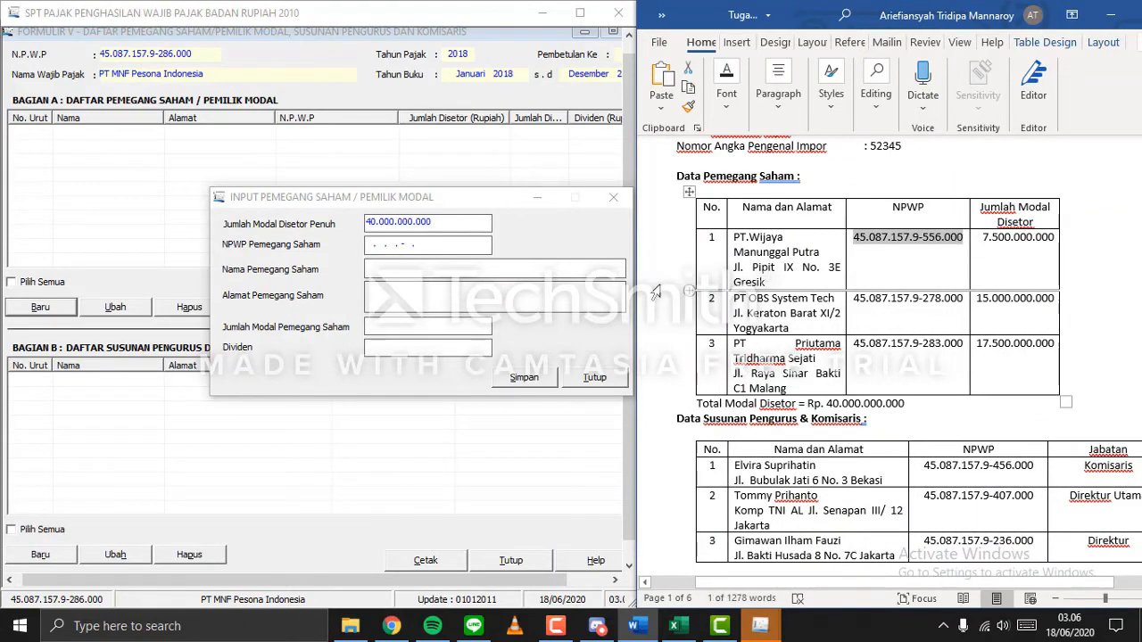
click(373, 244)
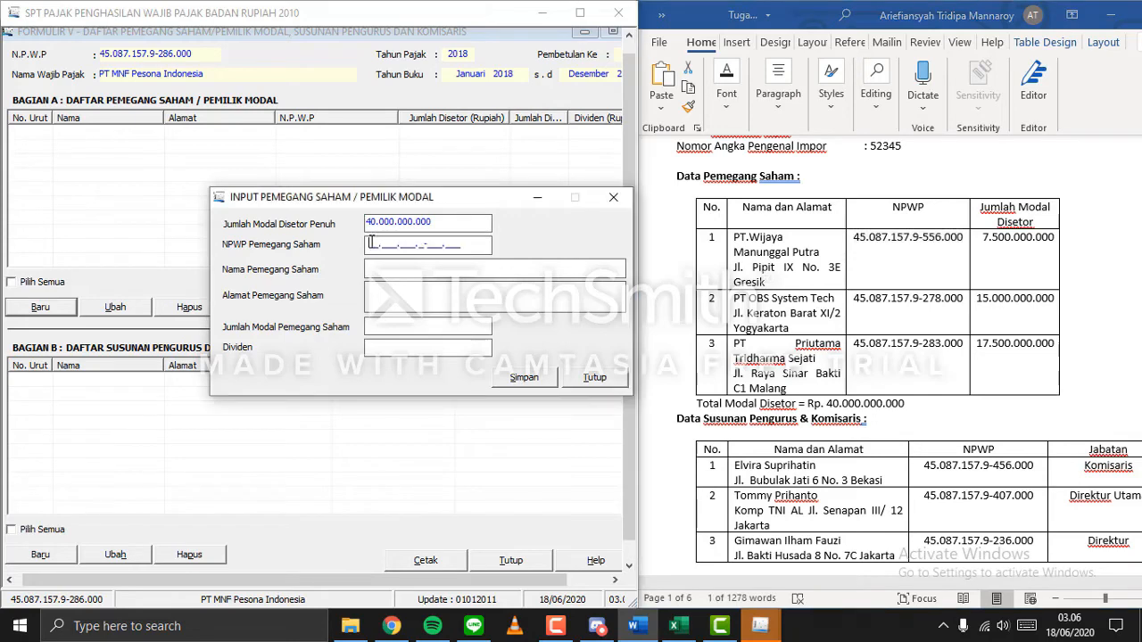
right_click(373, 244)
click(453, 314)
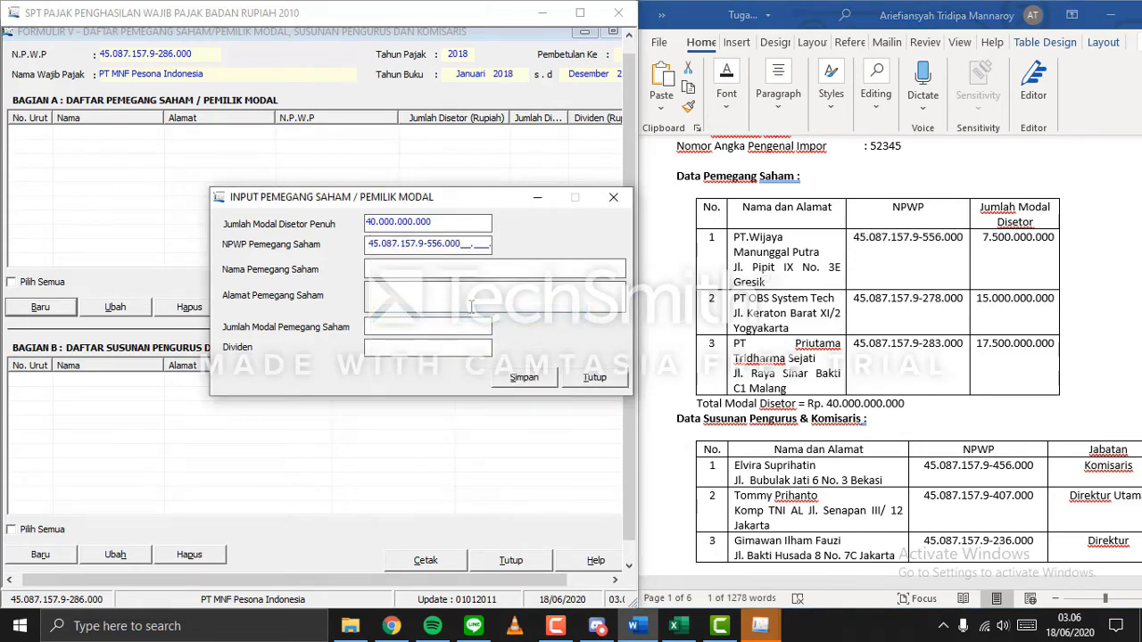
click(481, 271)
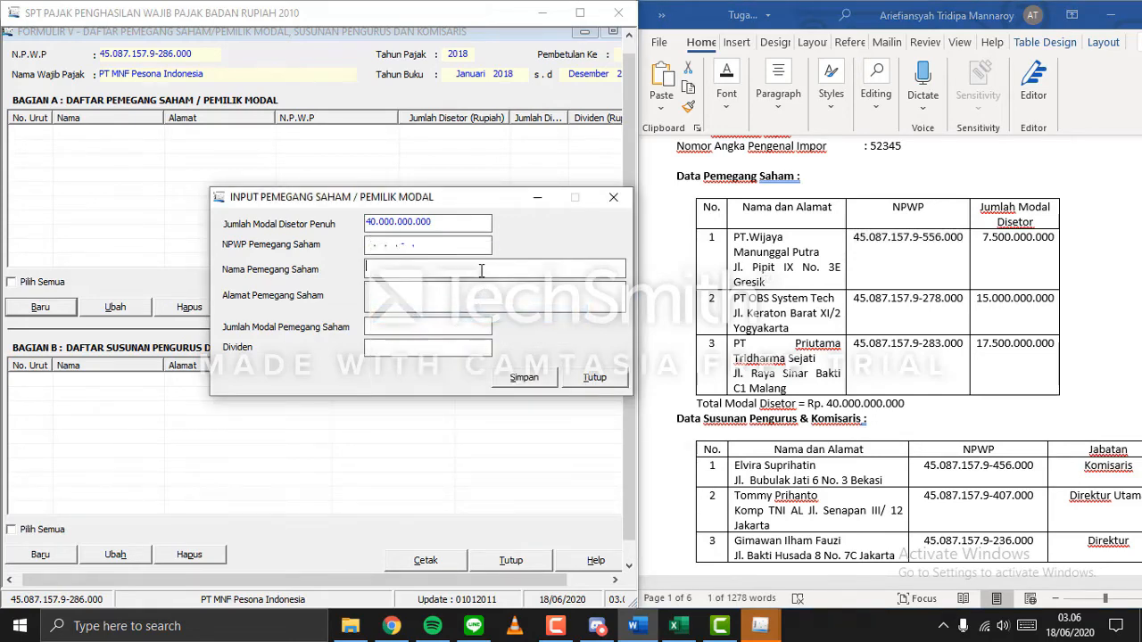
click(381, 244)
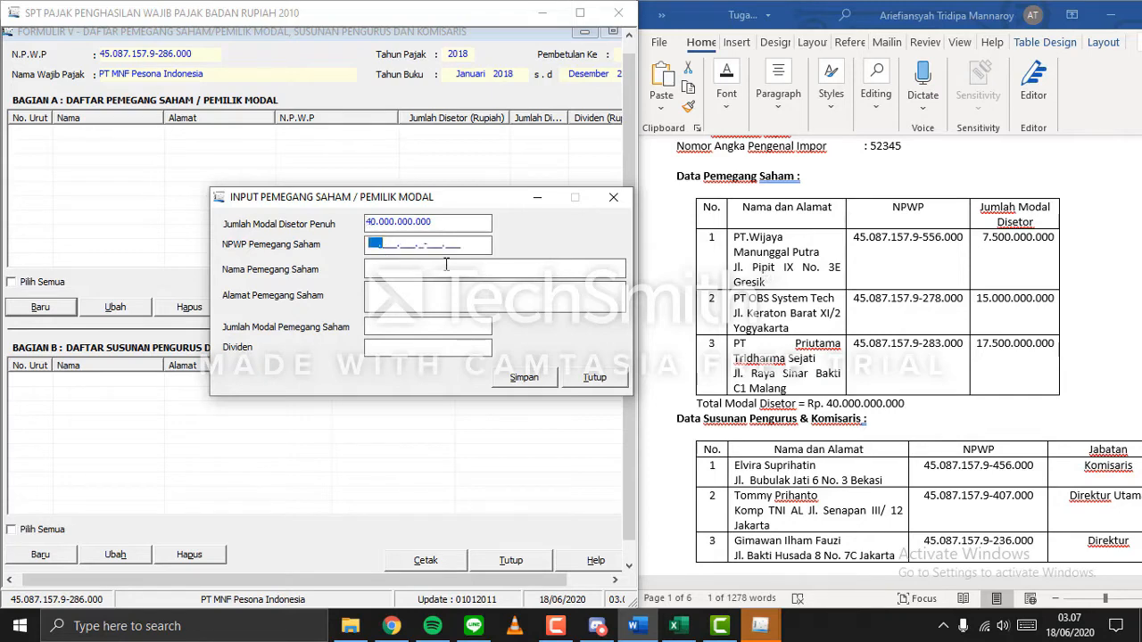
key(ctrl+v)
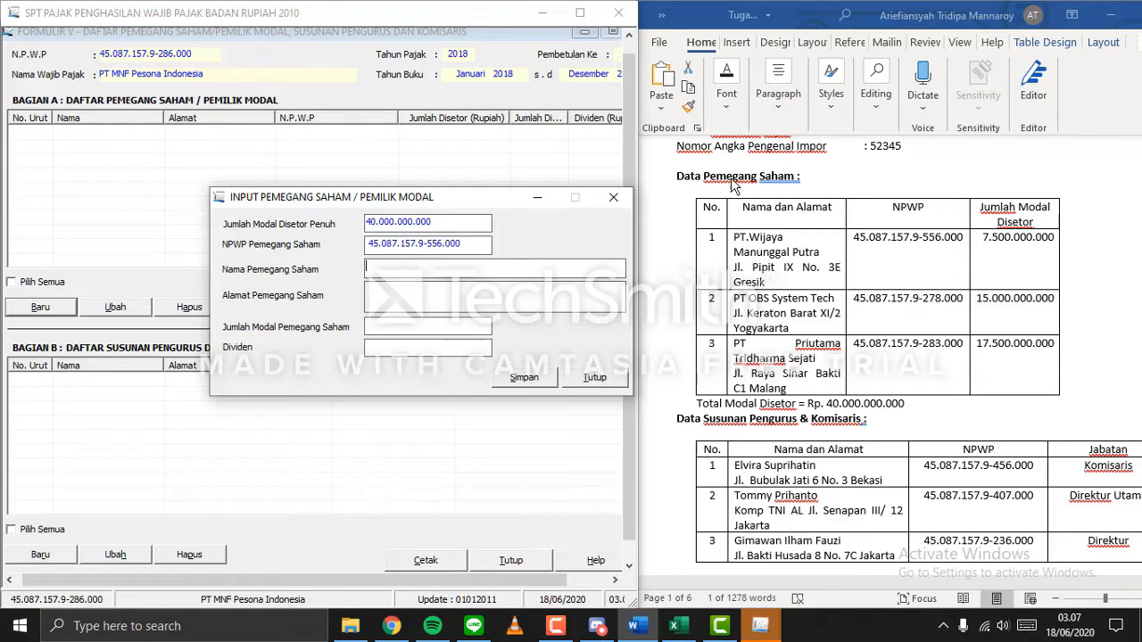
Copy the first shareholder's name, PT.Wijaya Manunggal Putra, from the table into the Nama Pemegang Saham field.
click(742, 236)
drag(734, 237, 821, 254)
key(ctrl+c)
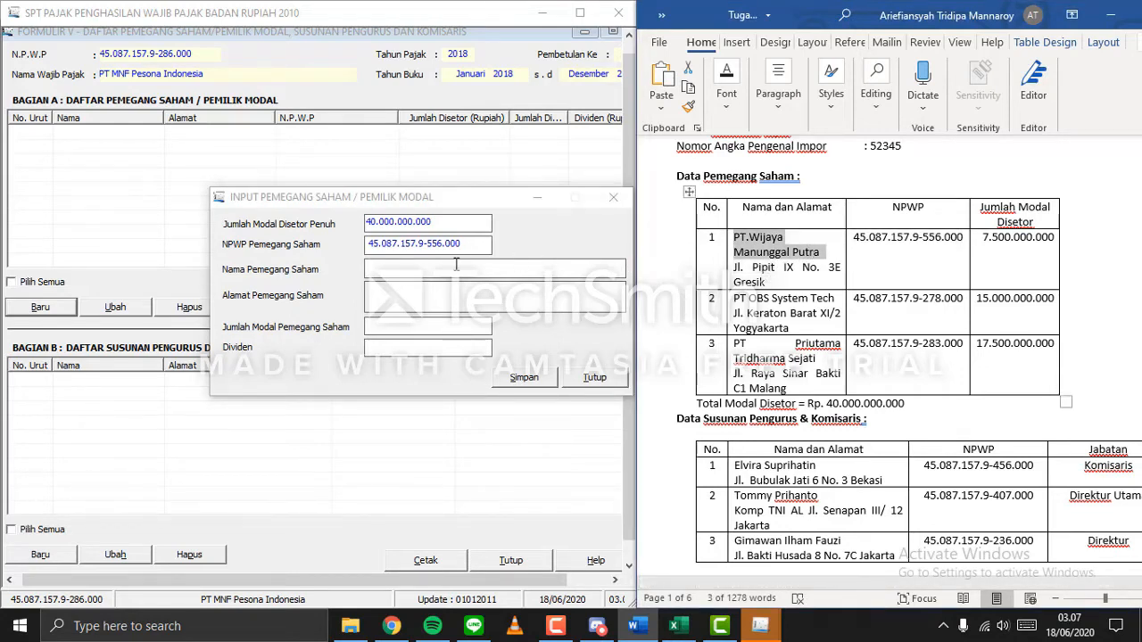
click(623, 268)
key(ctrl+v)
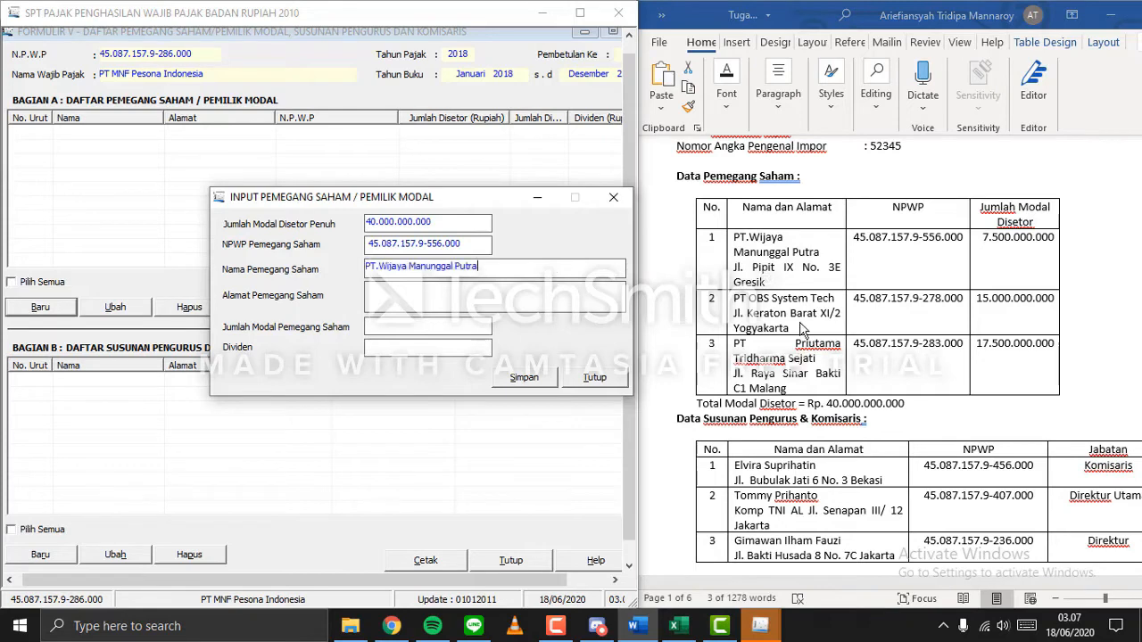
Copy the first shareholder's address from the table into the Alamat Pemegang Saham field.
click(756, 277)
drag(733, 266, 779, 285)
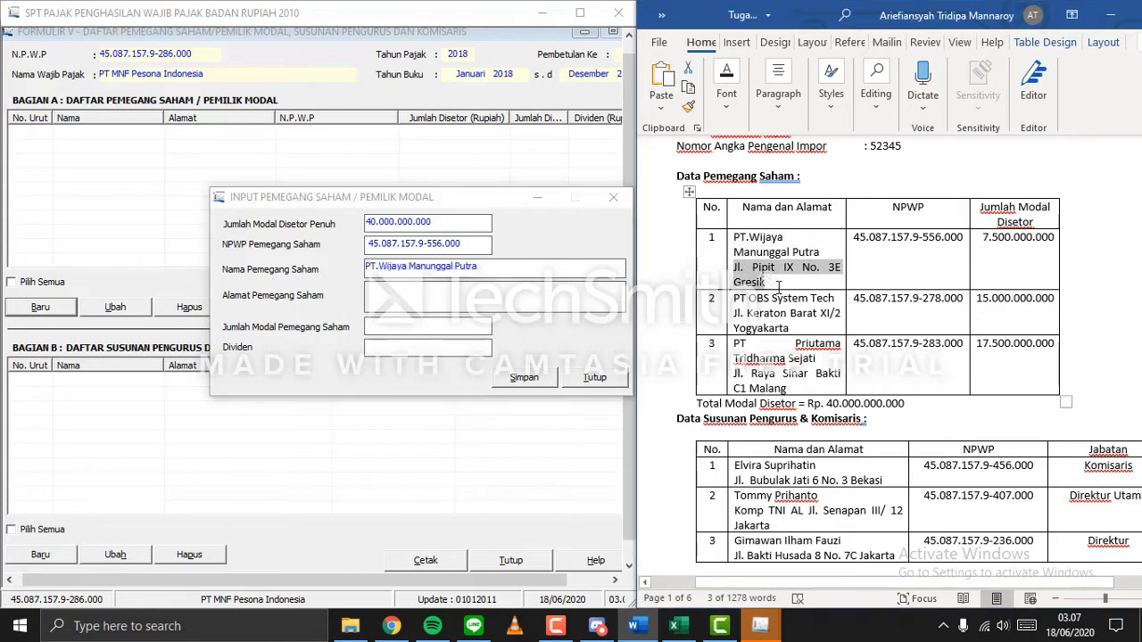
key(ctrl+c)
click(618, 309)
key(ctrl+v)
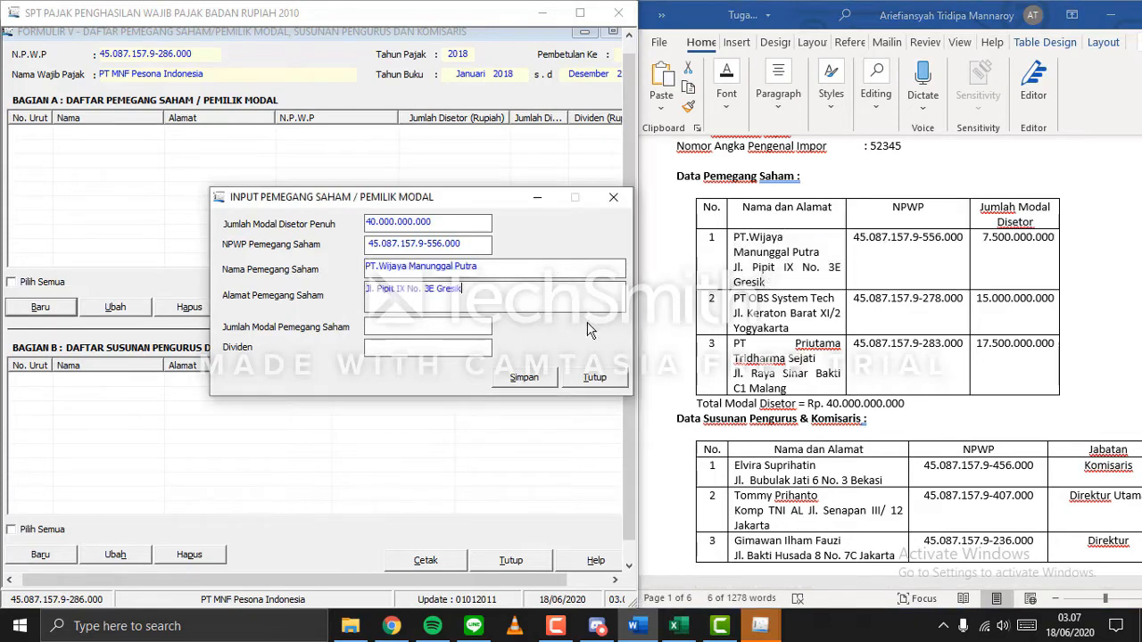
Copy 7.500.000.000 into the Jumlah Modal Pemegang Saham field, save the shareholder record, and start a new one.
click(461, 323)
triple_click(1015, 253)
click(1033, 241)
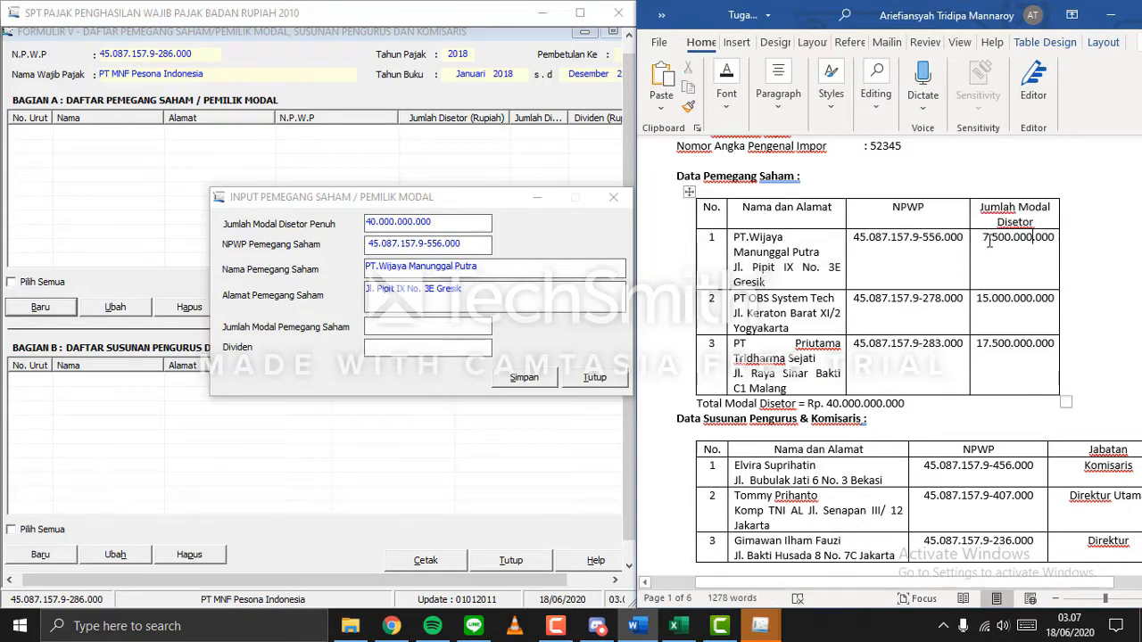
drag(983, 237, 1055, 239)
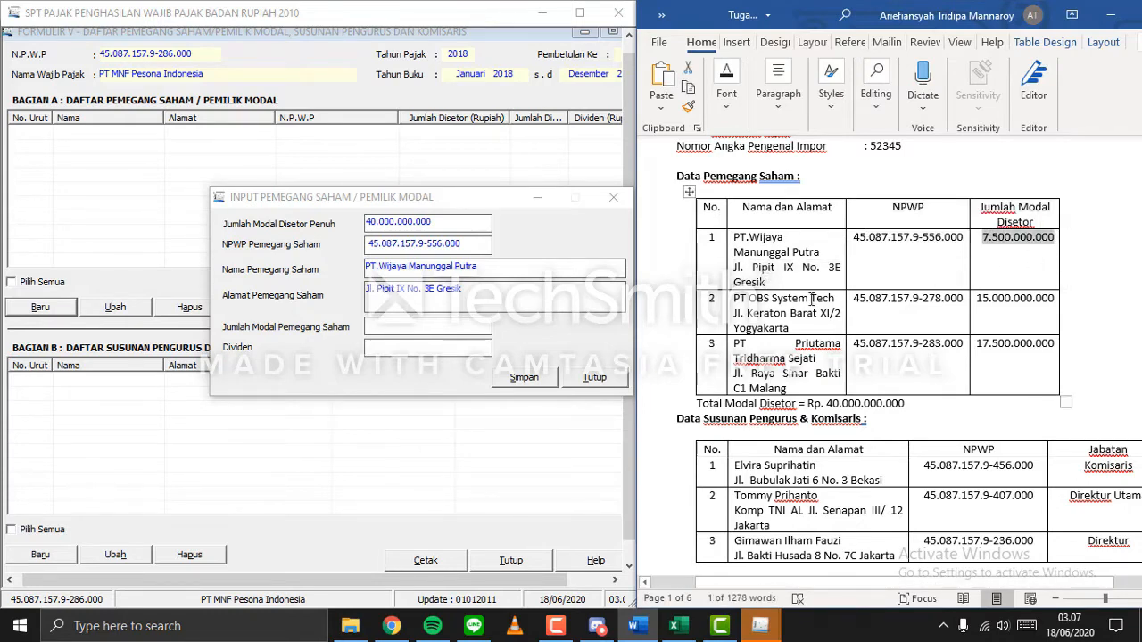
click(480, 326)
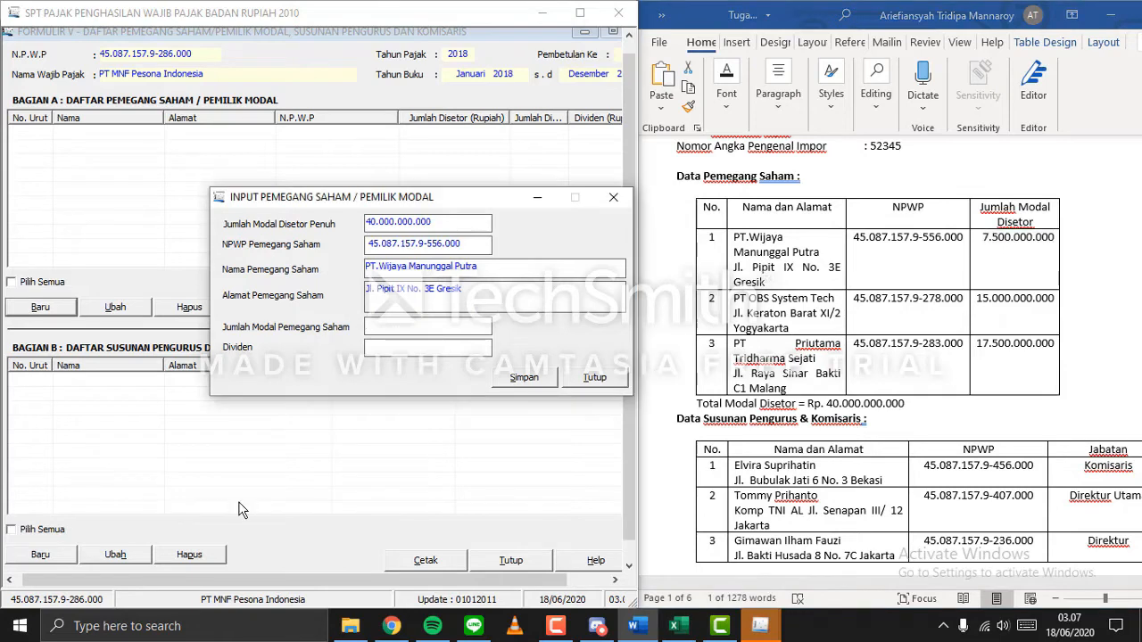
right_click(407, 328)
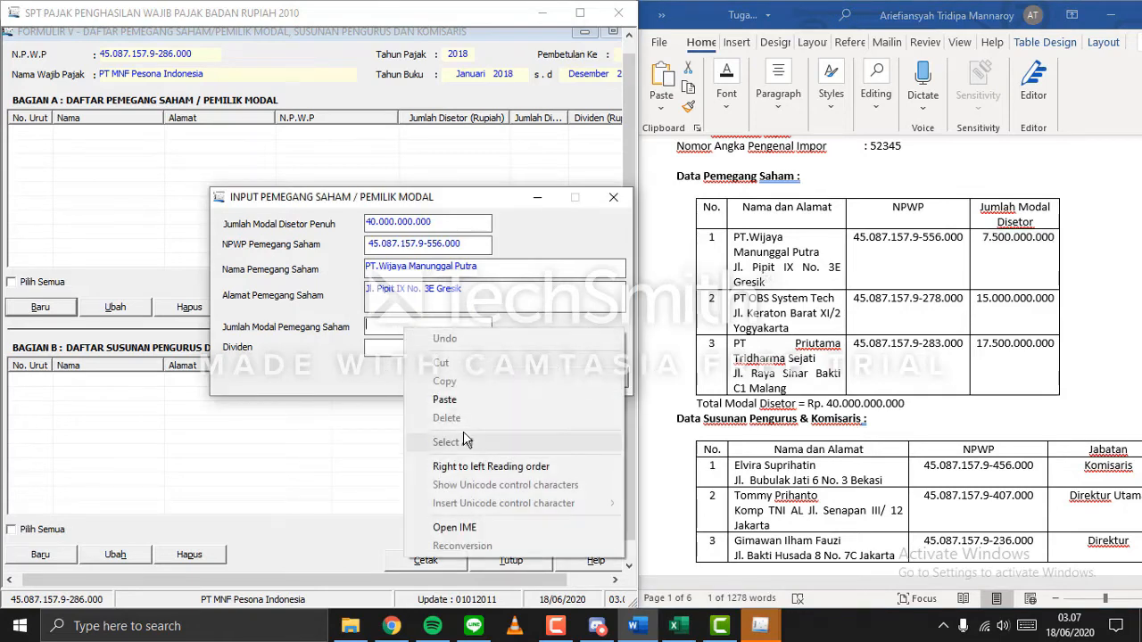
click(444, 400)
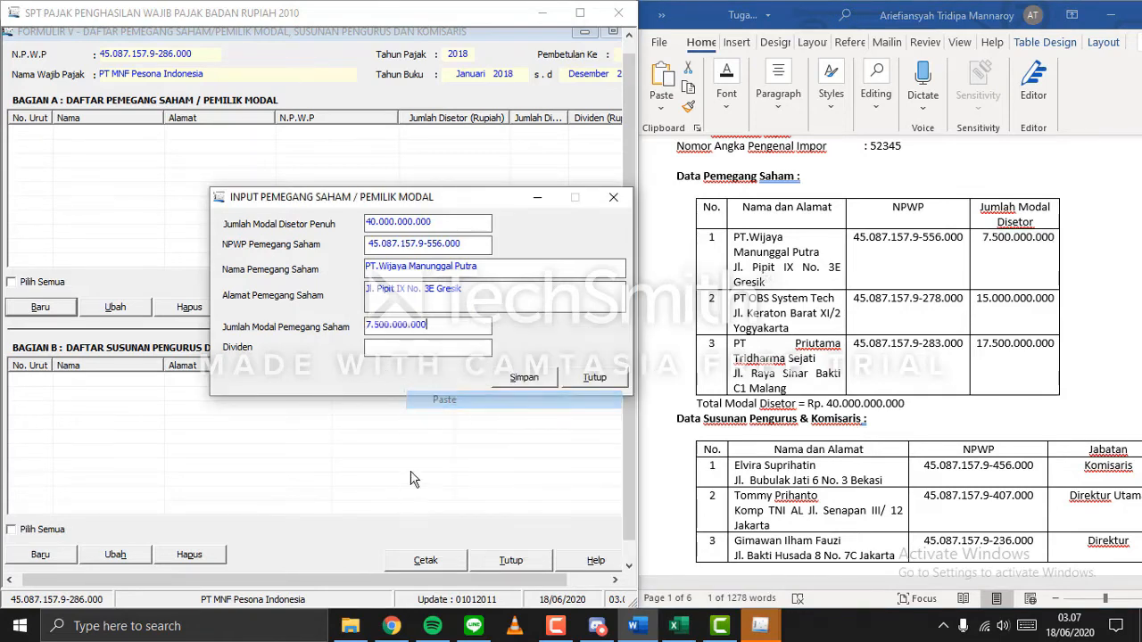
click(532, 378)
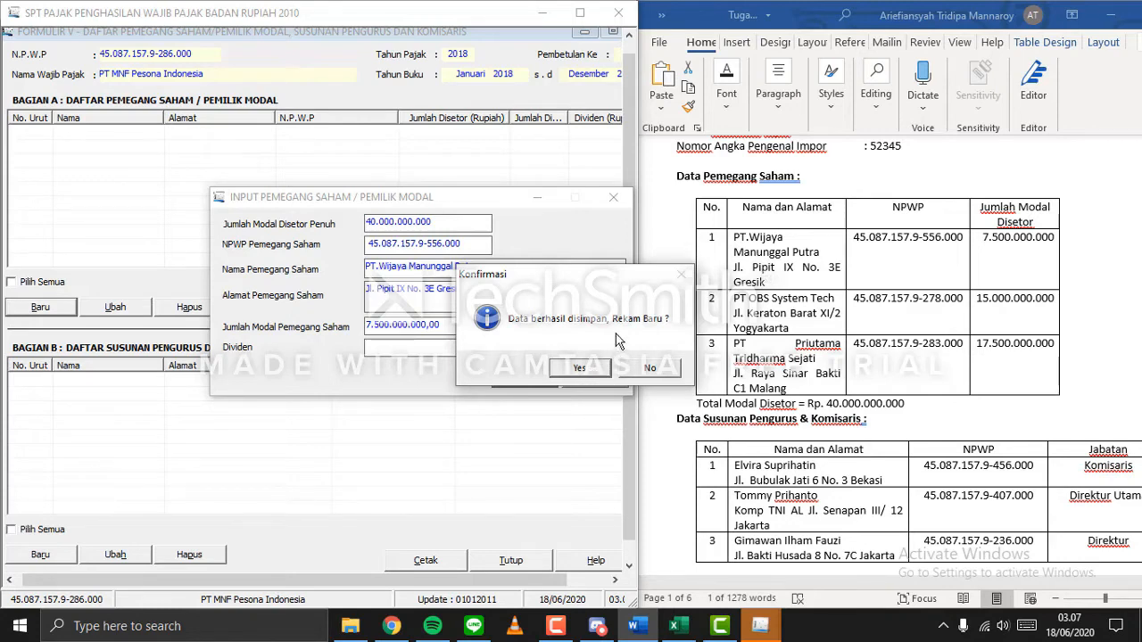
click(598, 368)
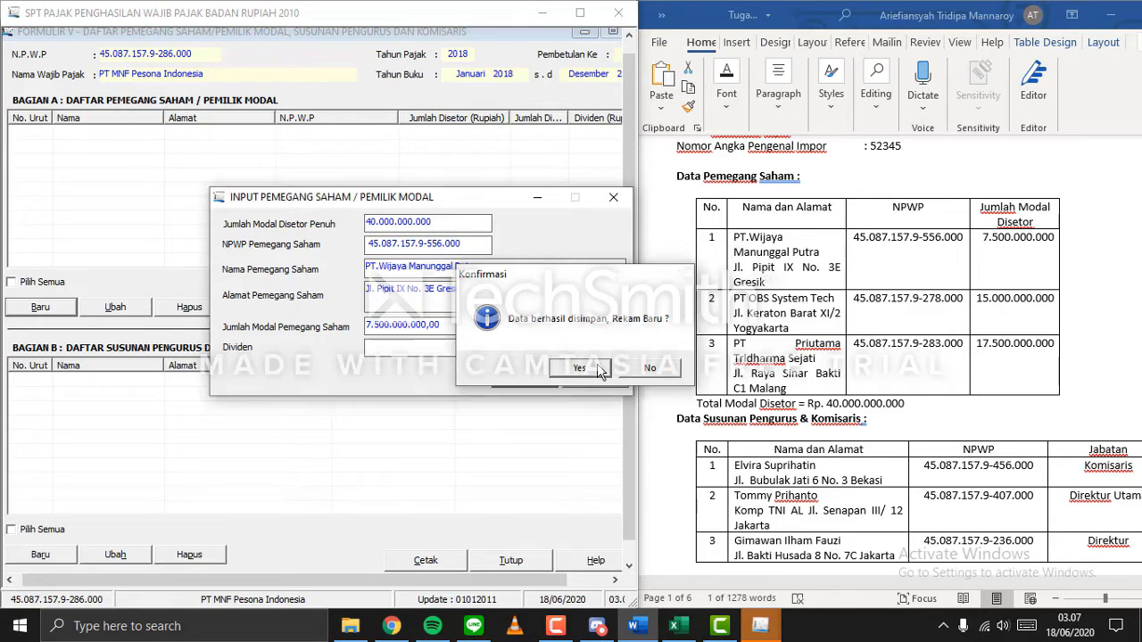
Copy the second shareholder's NPWP from the Data Pemegang Saham table into the new record's NPWP Pemegang Saham field.
click(483, 242)
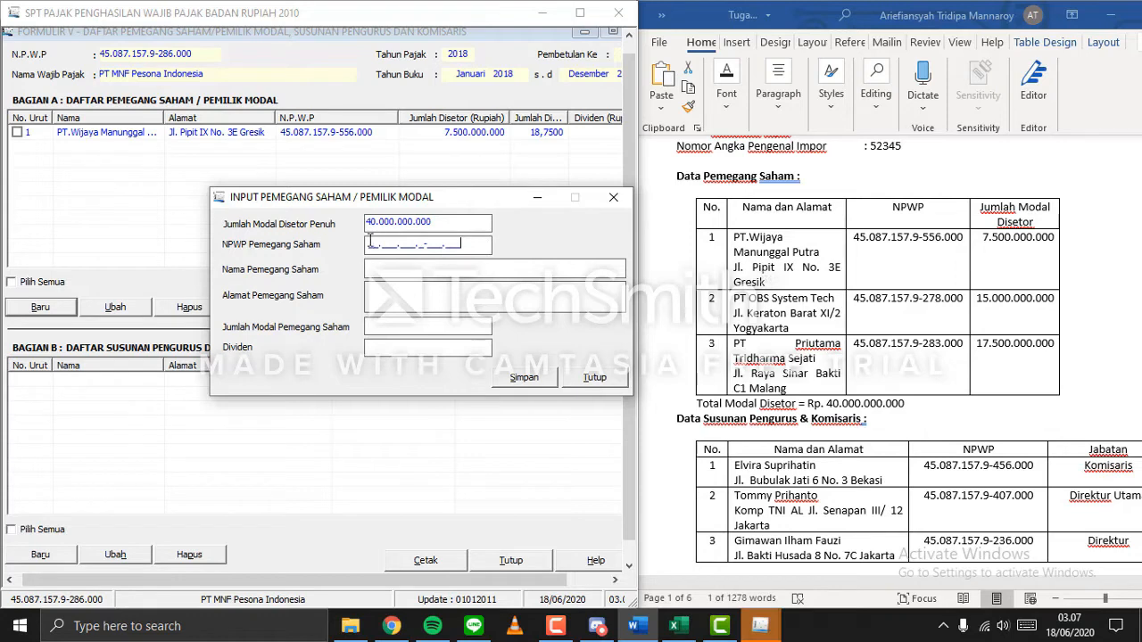
click(875, 301)
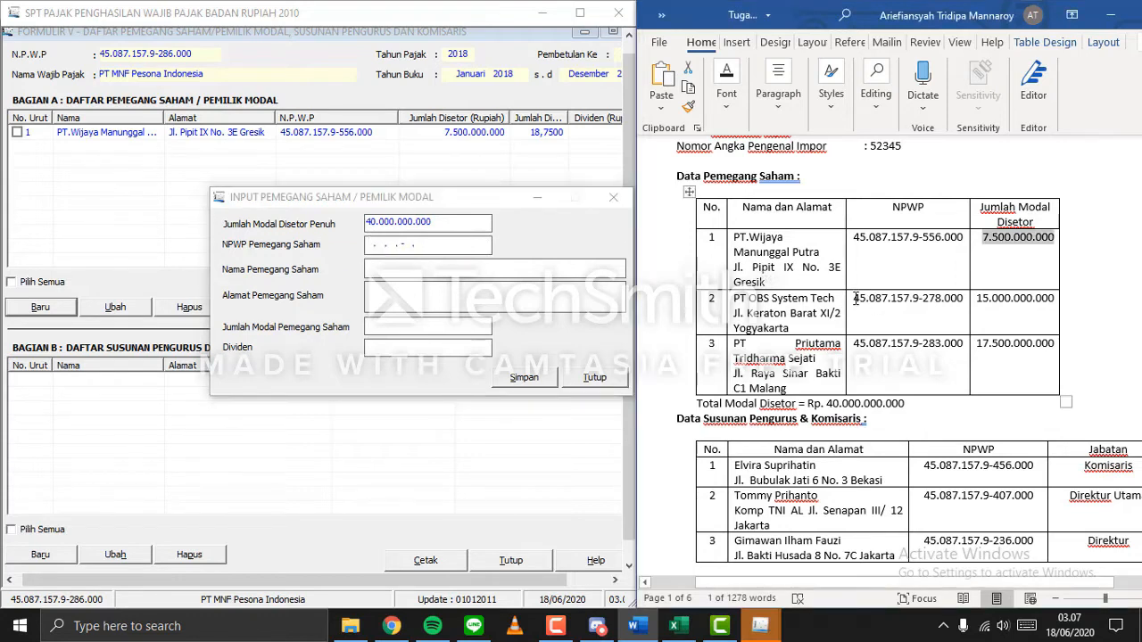
drag(873, 301, 964, 304)
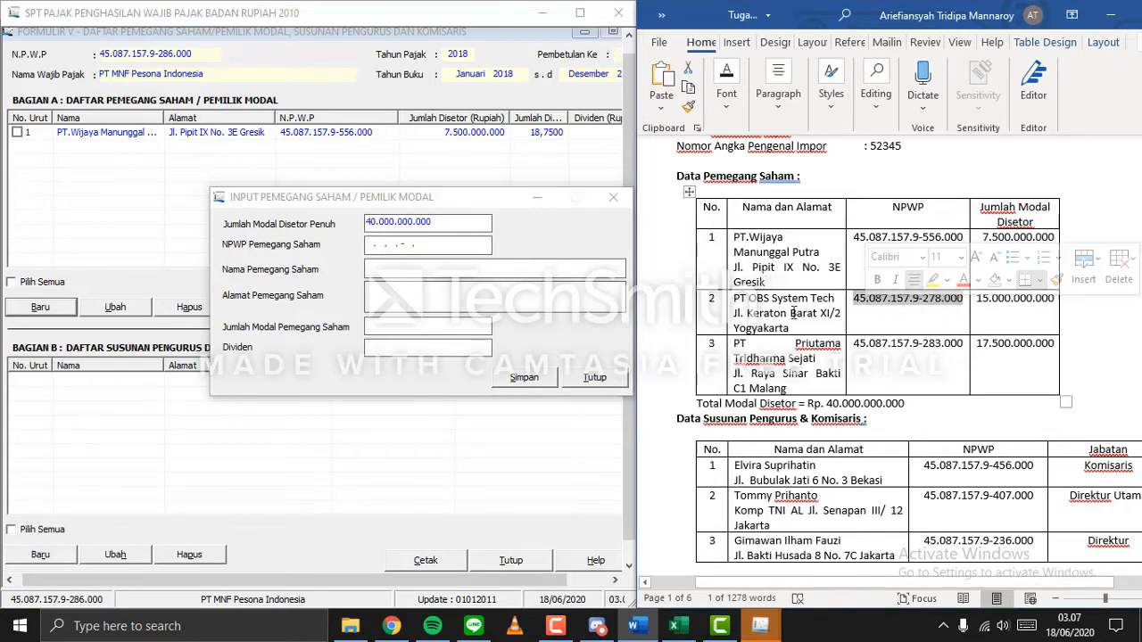
click(370, 244)
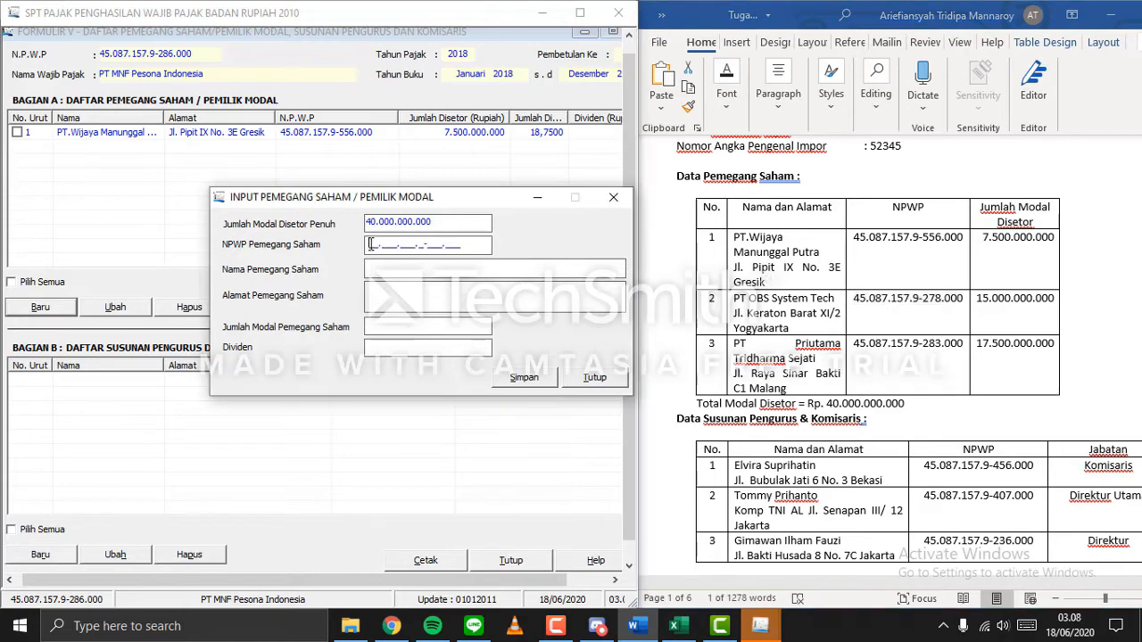
right_click(370, 244)
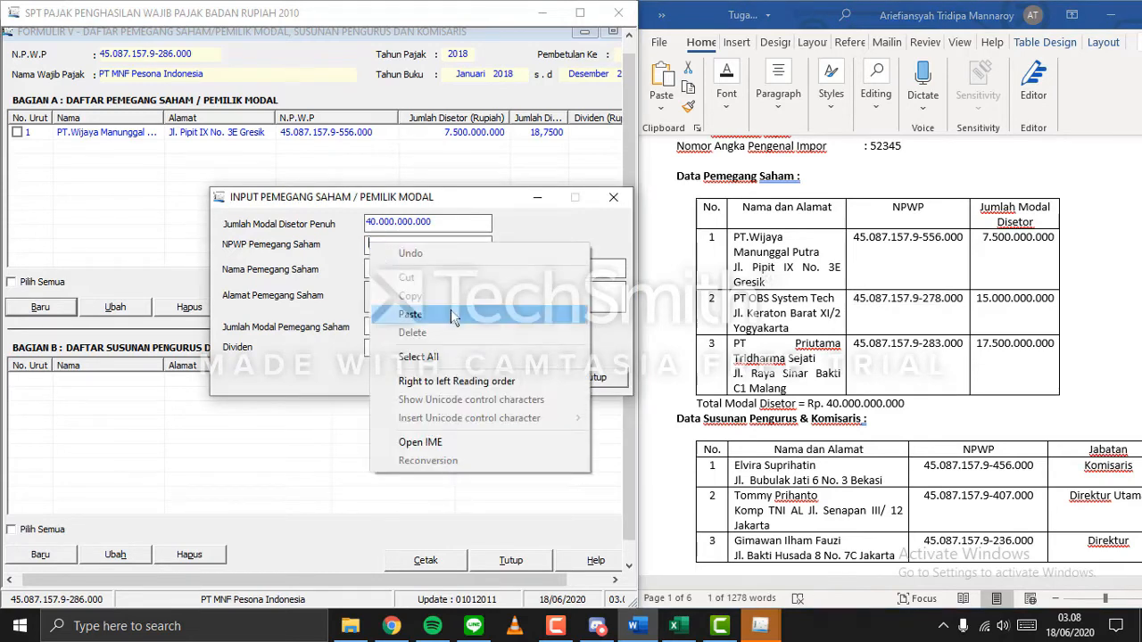
click(454, 316)
click(429, 273)
click(373, 242)
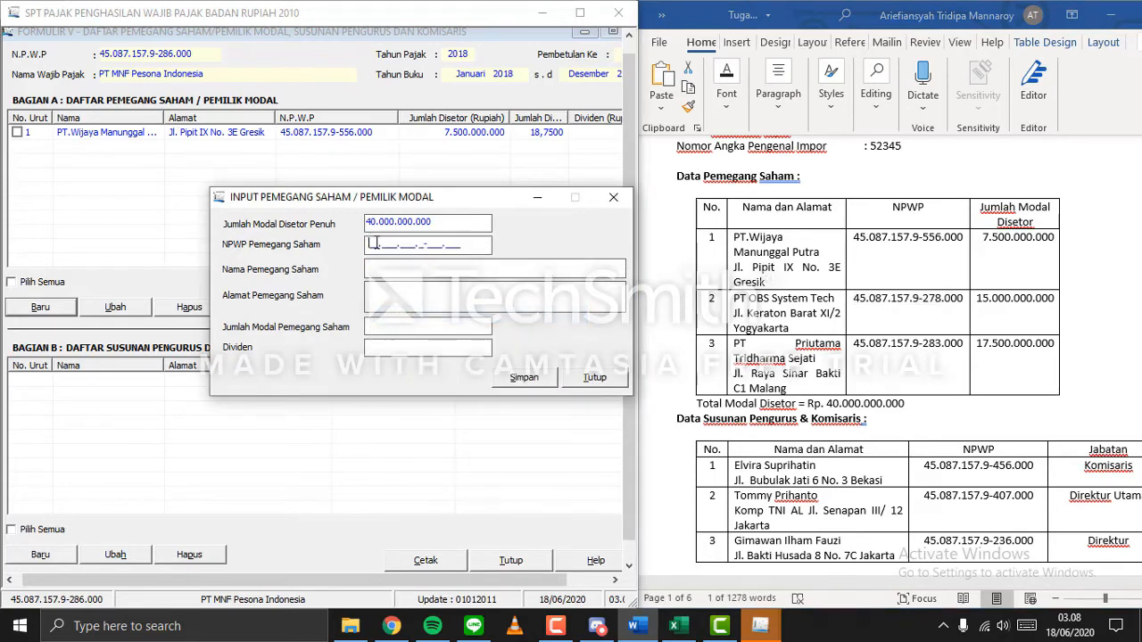
key(ctrl+v)
key(Tab)
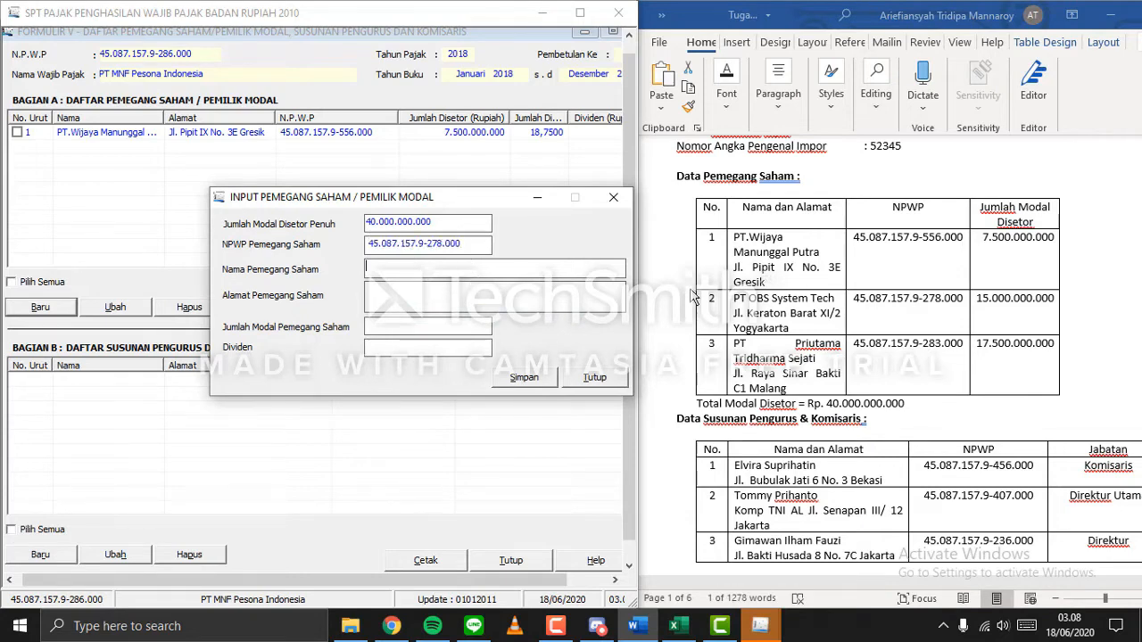
Copy the second shareholder's name, PT OBS System Tech, from the table into the Nama Pemegang Saham field.
click(737, 299)
click(730, 300)
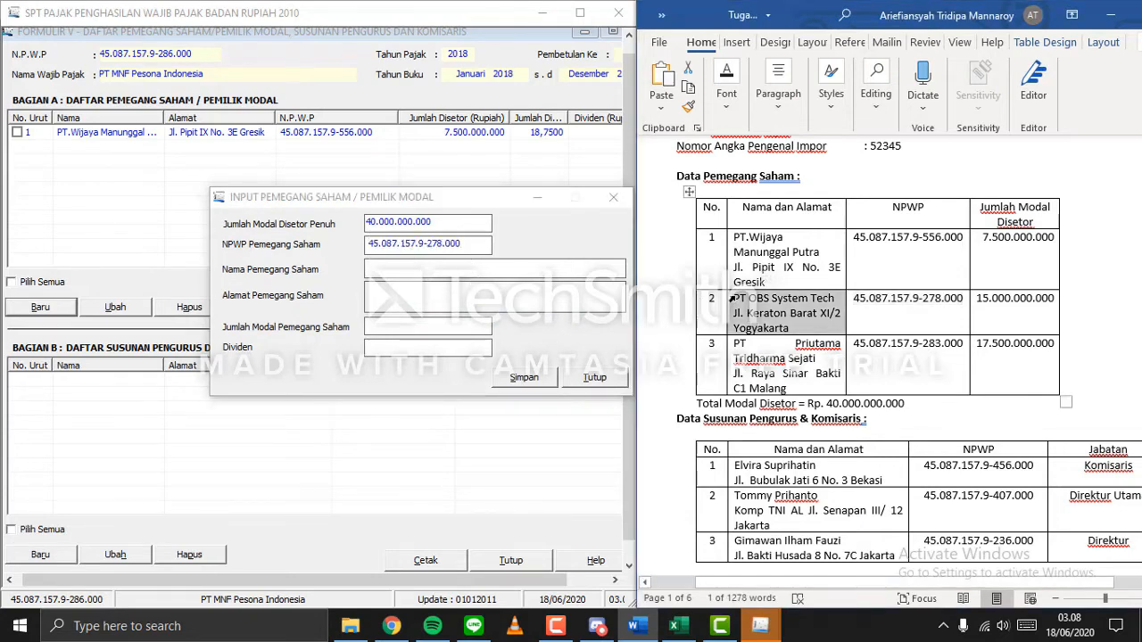
click(737, 300)
drag(734, 299, 818, 303)
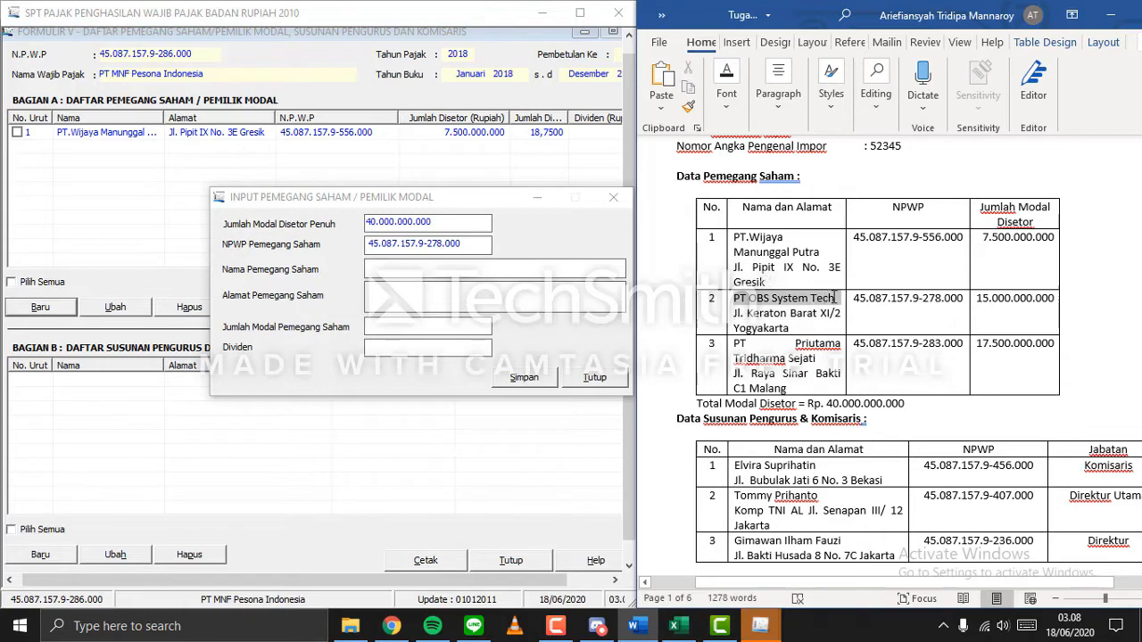
click(492, 267)
key(ctrl+v)
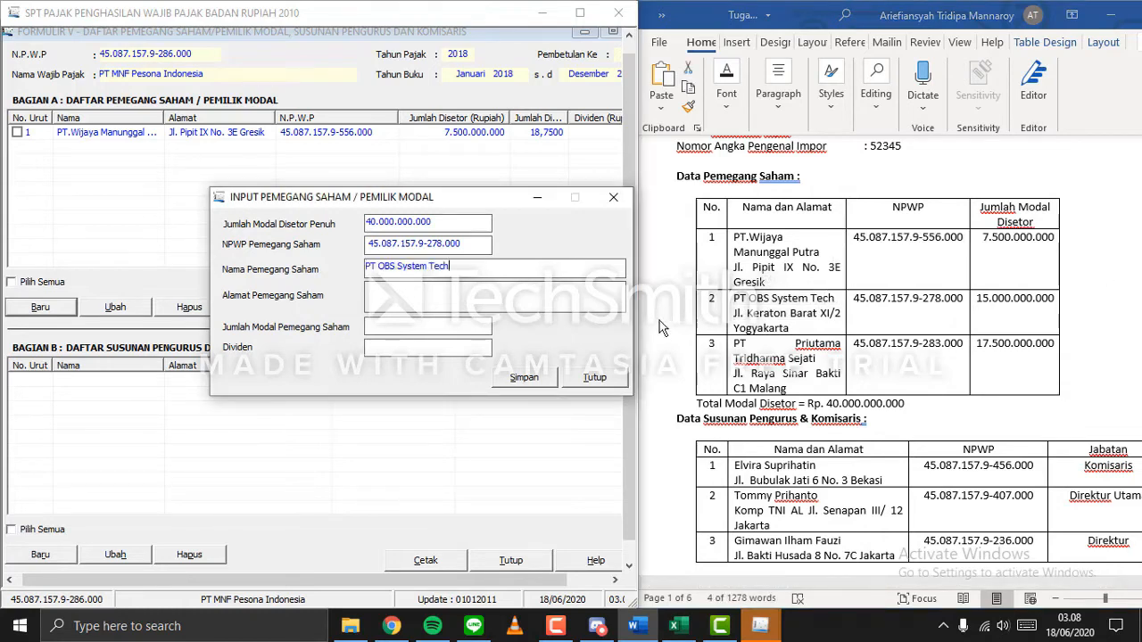
Copy the second shareholder's address from the table into the Alamat Pemegang Saham field.
click(729, 317)
drag(730, 317, 791, 329)
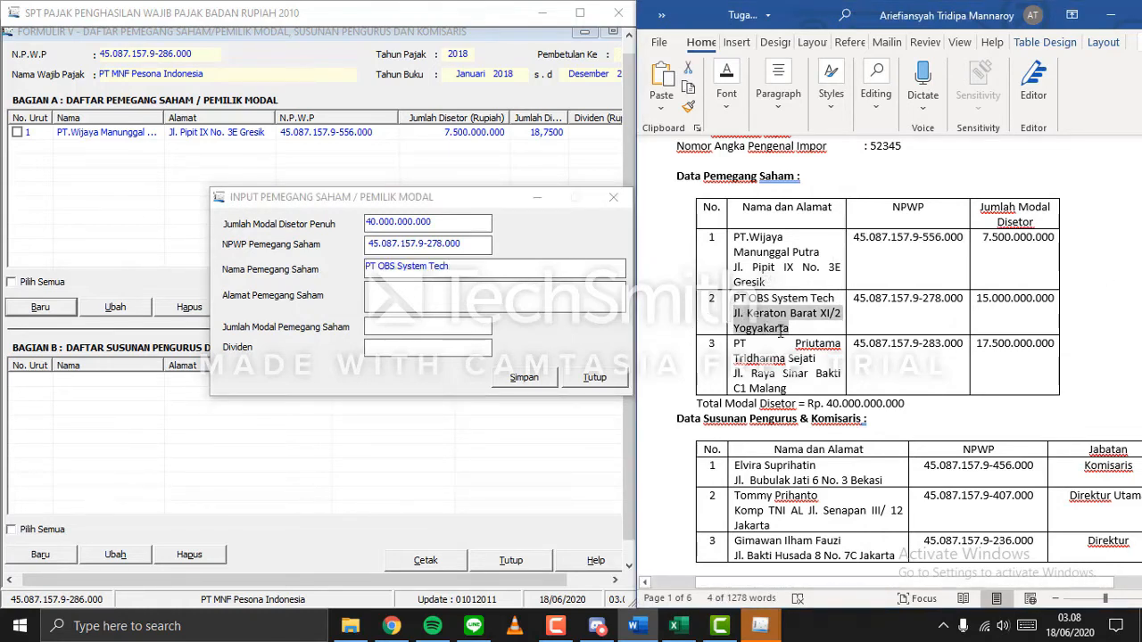
click(502, 301)
key(ctrl+v)
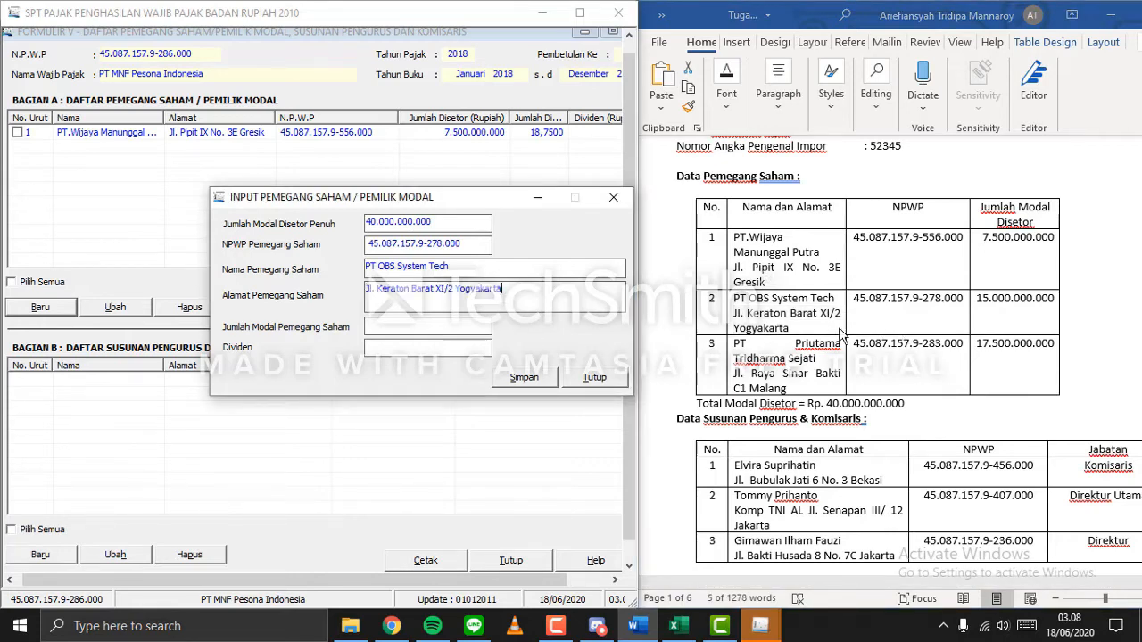
Copy 15.000.000.000 into the Jumlah Modal Pemegang Saham field, save the second shareholder's record, and start a new one.
click(980, 303)
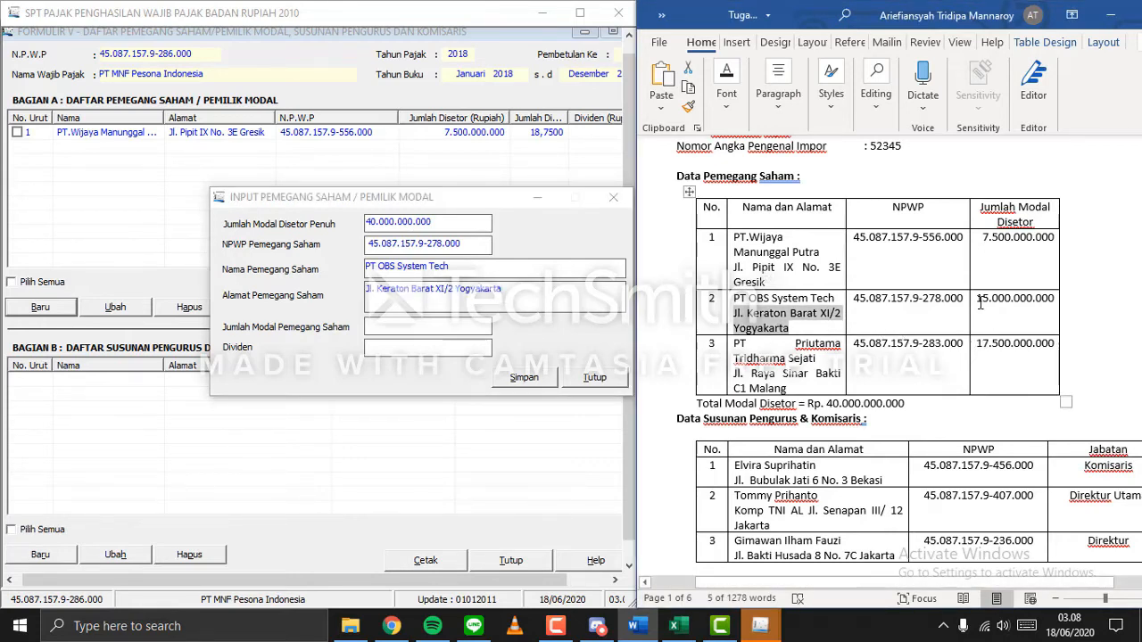
drag(980, 304, 1055, 301)
key(ctrl+c)
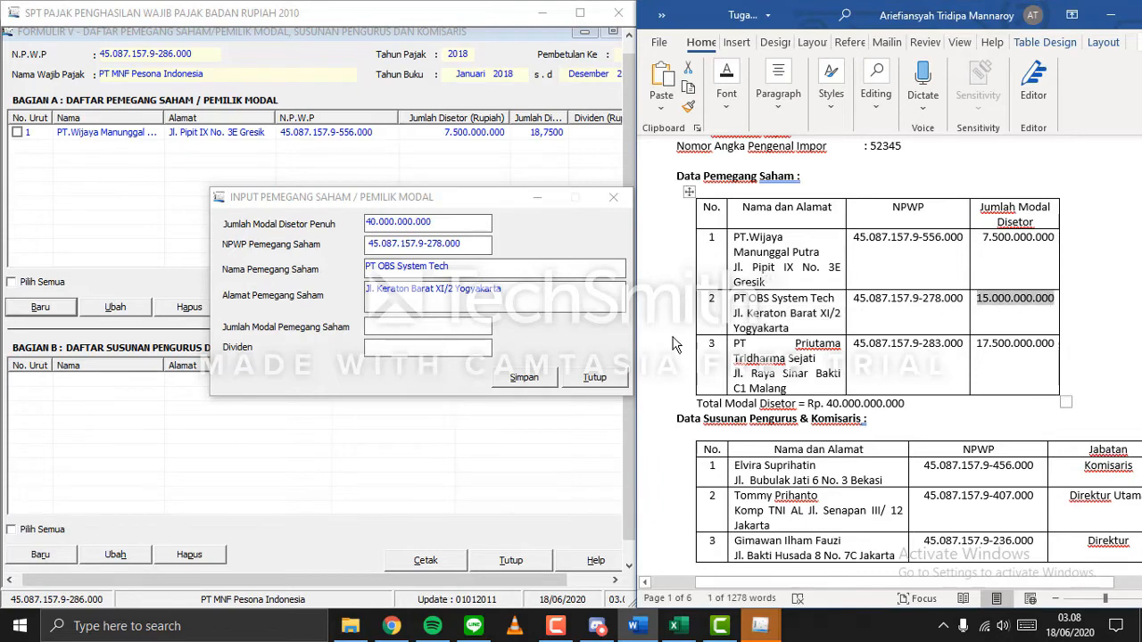
click(486, 327)
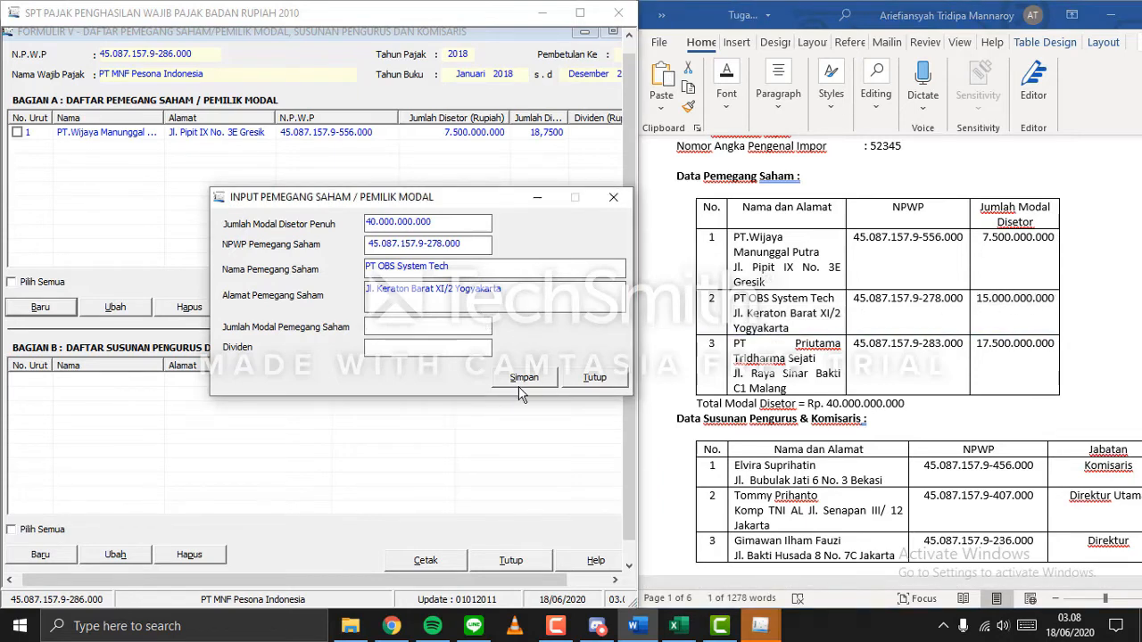
right_click(437, 327)
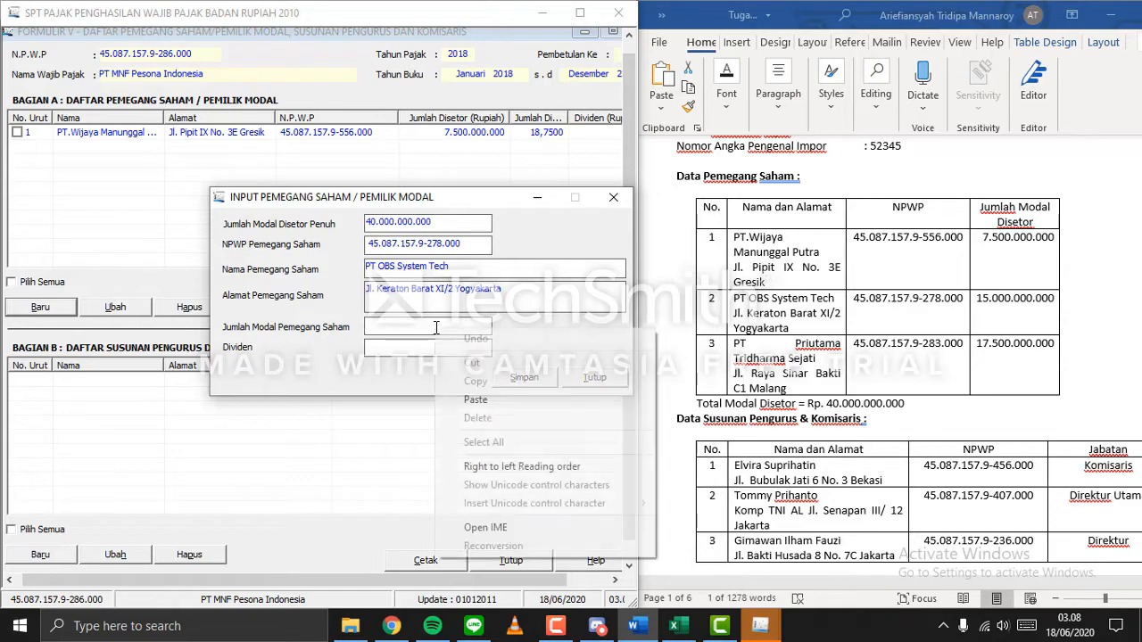
click(512, 400)
click(520, 380)
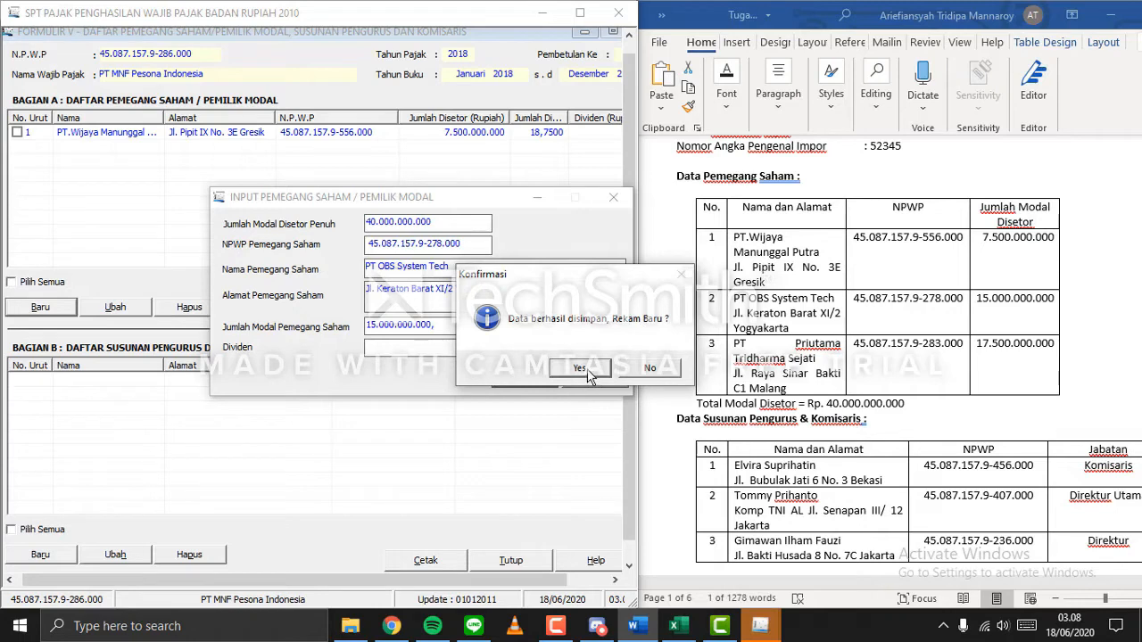
click(580, 370)
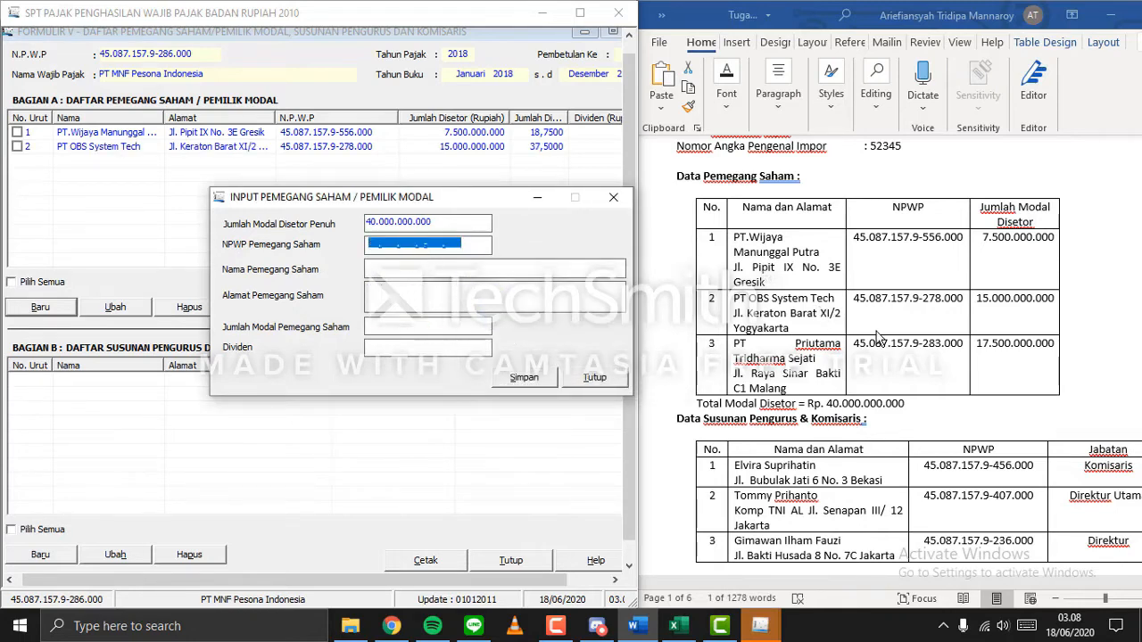
Copy the third shareholder's NPWP from the Data Pemegang Saham table into the new record's NPWP Pemegang Saham field.
key(alt+Tab)
drag(855, 343, 964, 345)
key(ctrl+c)
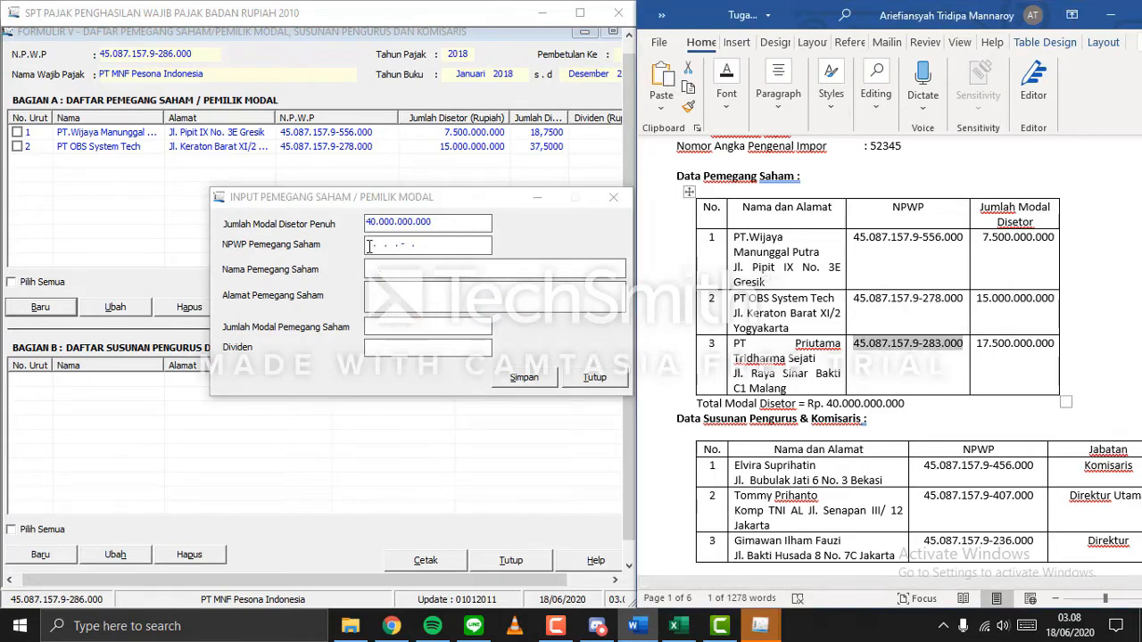
click(368, 247)
key(ctrl+v)
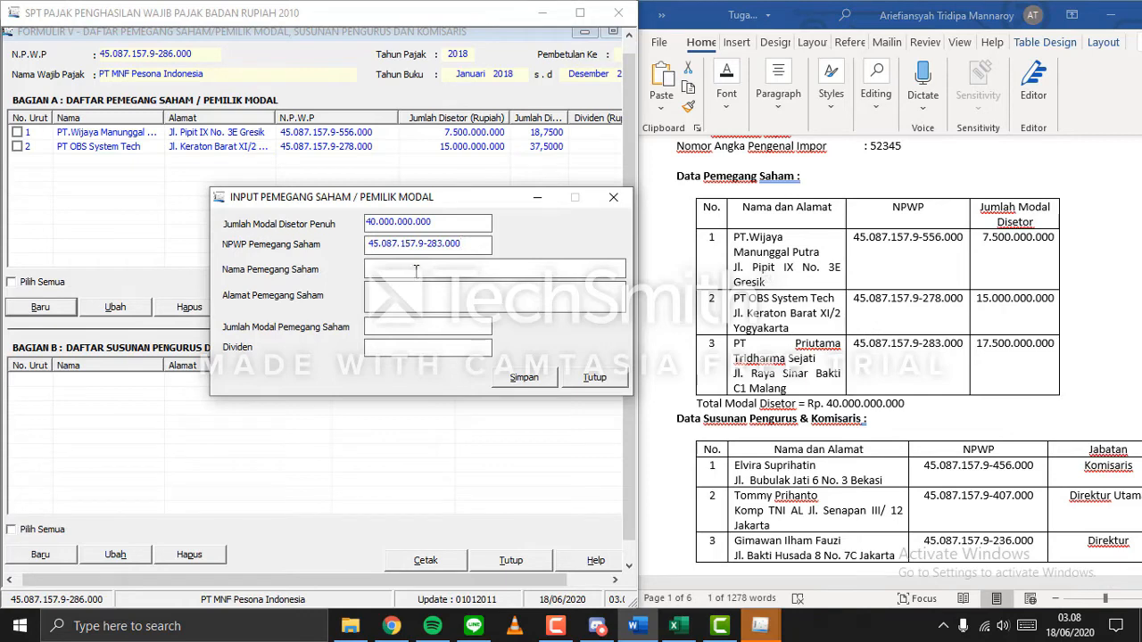
Copy the third shareholder's name, PT Priutama Tridharma Sejati, from the table into the Nama Pemegang Saham field.
click(734, 345)
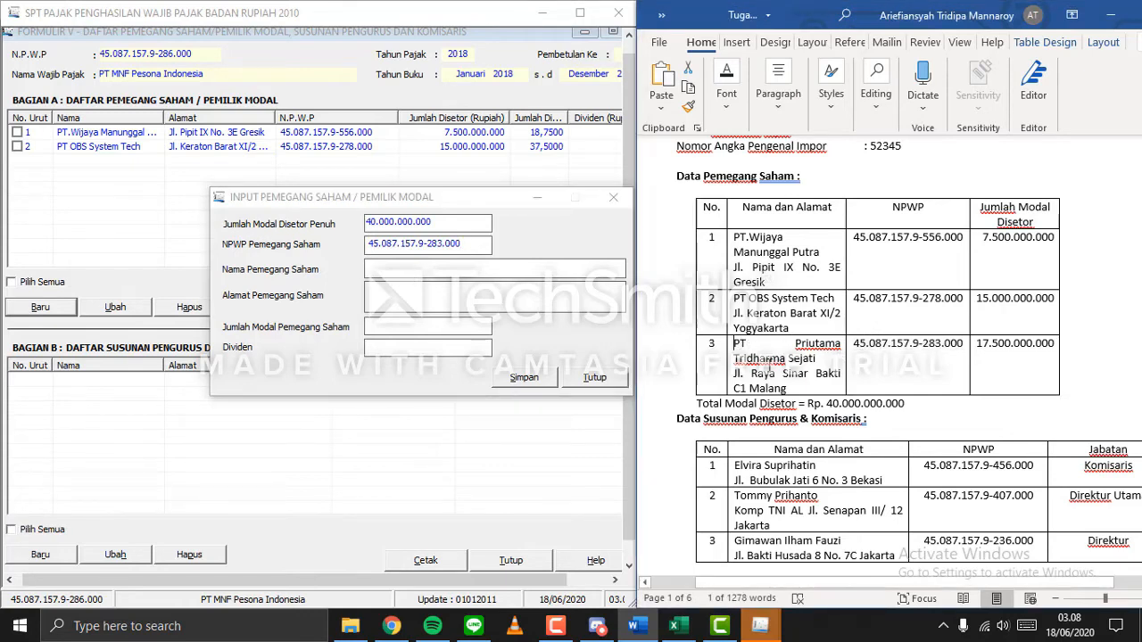
shift+click(814, 360)
key(ctrl+c)
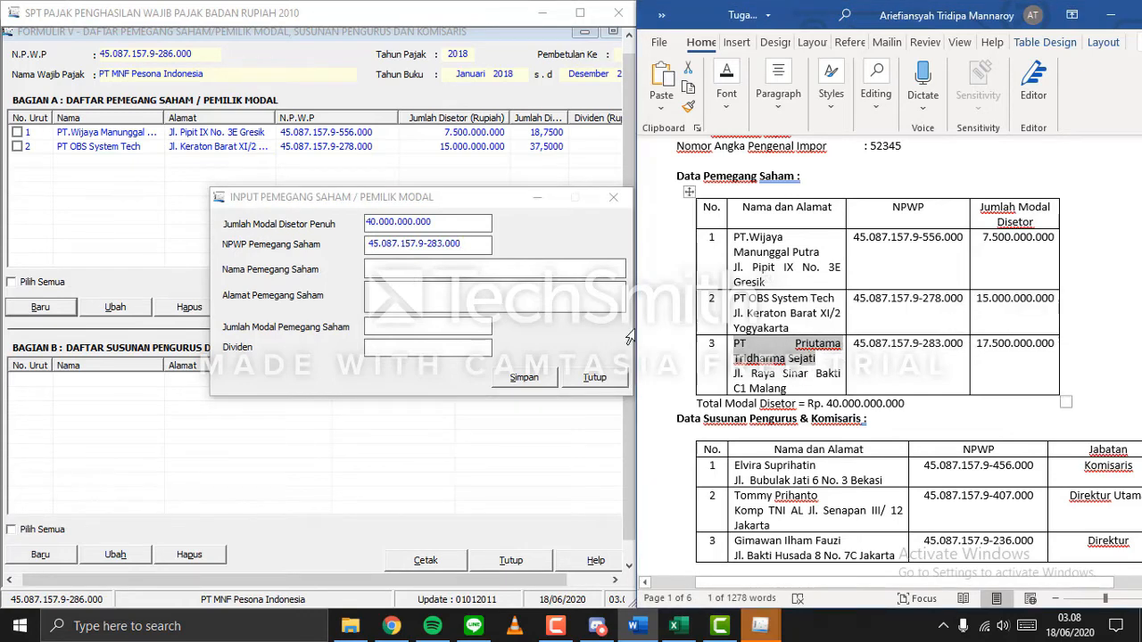
click(540, 270)
key(ctrl+v)
Copy the third shareholder's address from the table into the Alamat Pemegang Saham field.
click(765, 392)
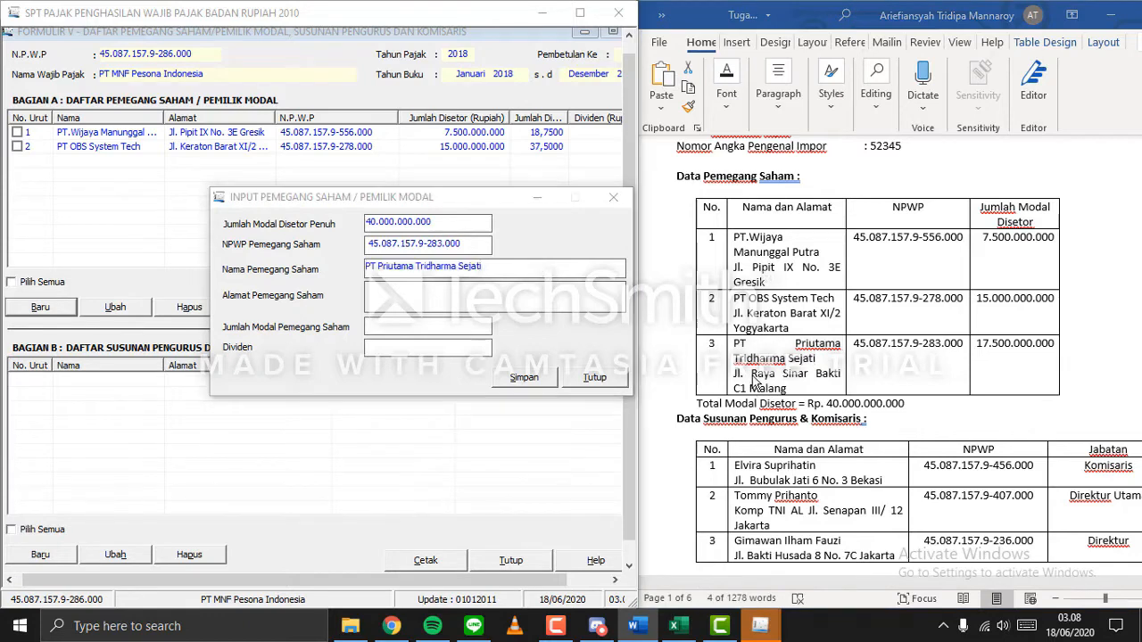
drag(735, 344, 814, 361)
drag(734, 373, 788, 389)
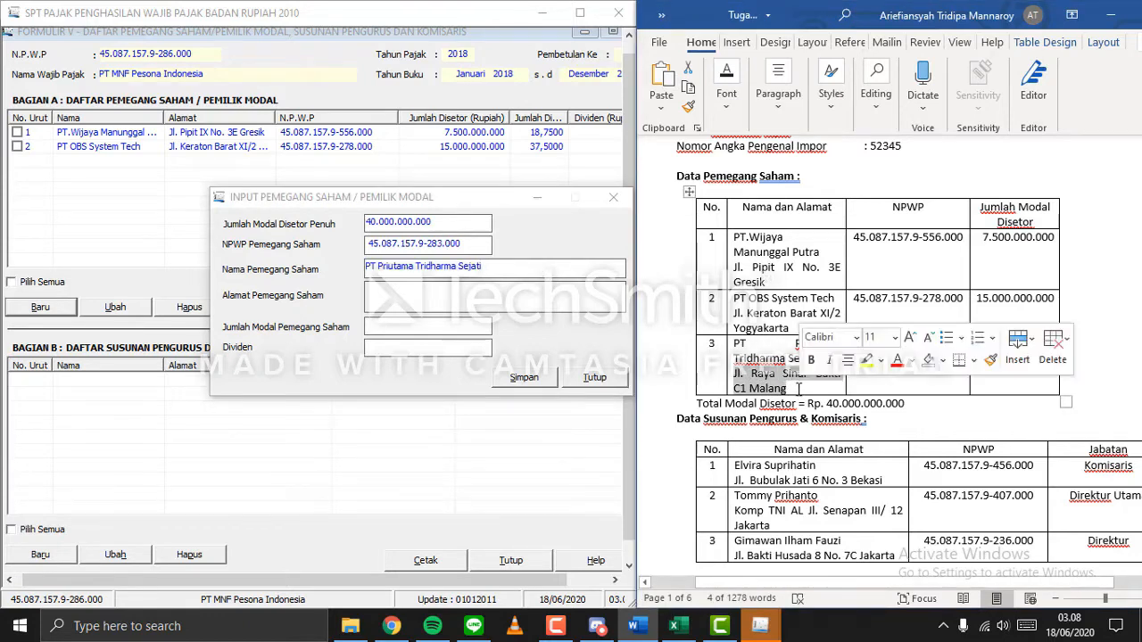
click(560, 296)
key(ctrl+v)
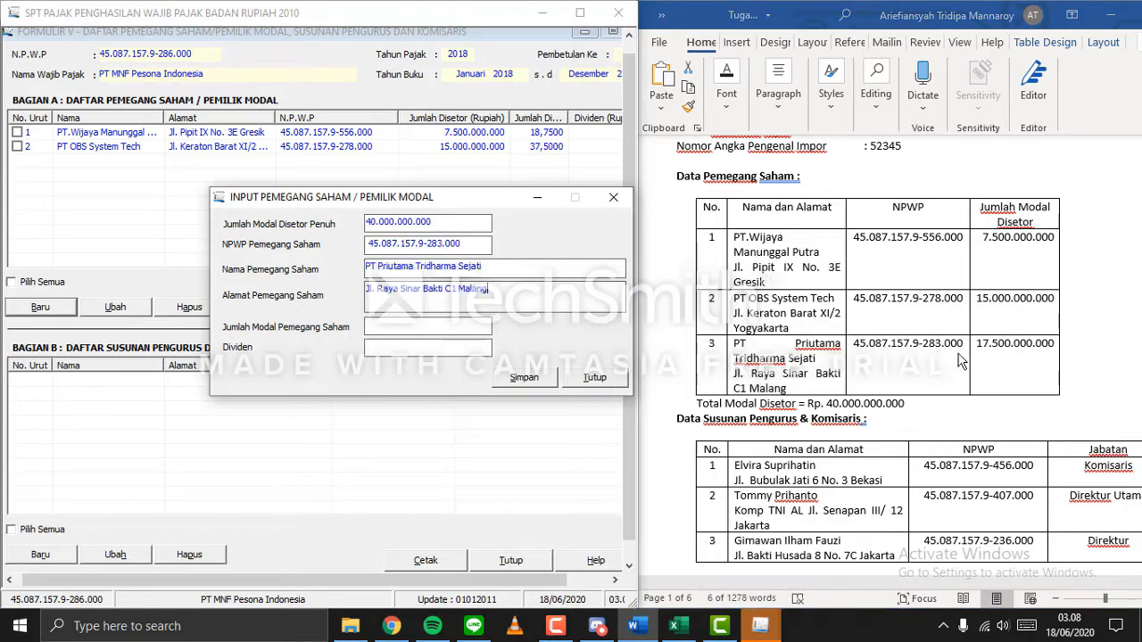
Copy 17.500.000.000 into the Jumlah Modal Pemegang Saham field, save the third shareholder's record, and decline recording another one.
click(982, 344)
drag(983, 344, 1055, 348)
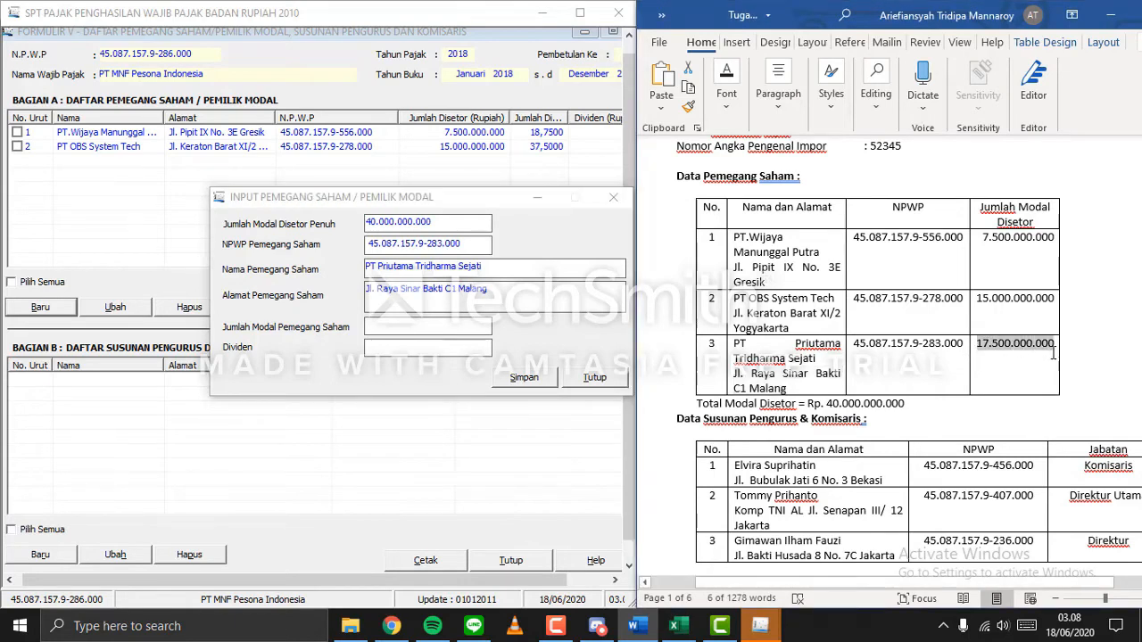
right_click(1040, 344)
click(946, 272)
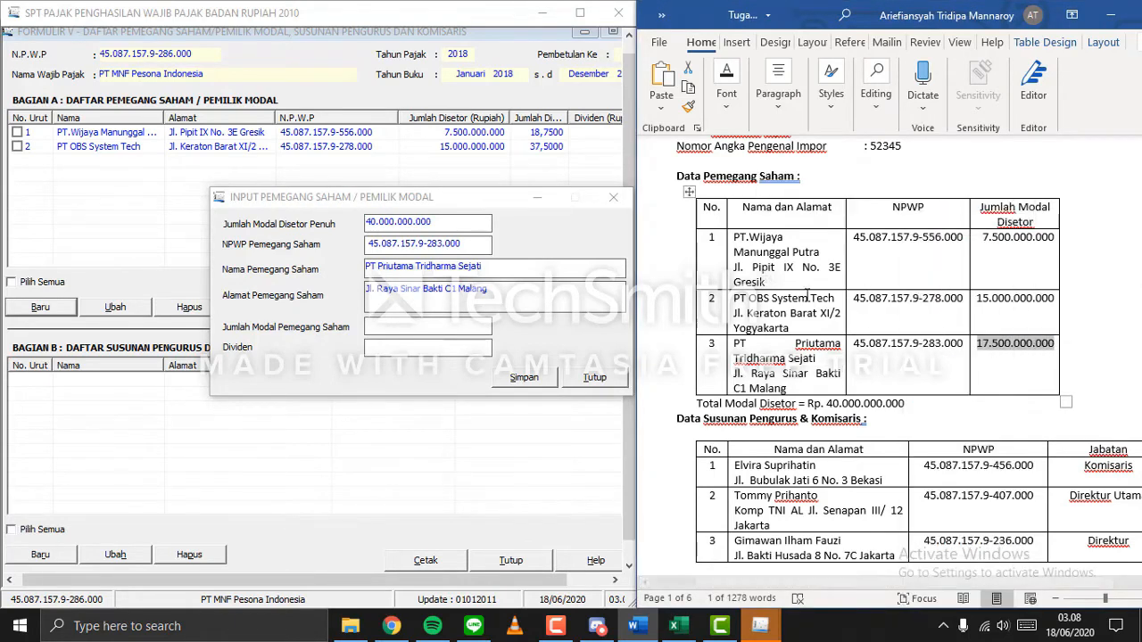
click(480, 326)
right_click(479, 326)
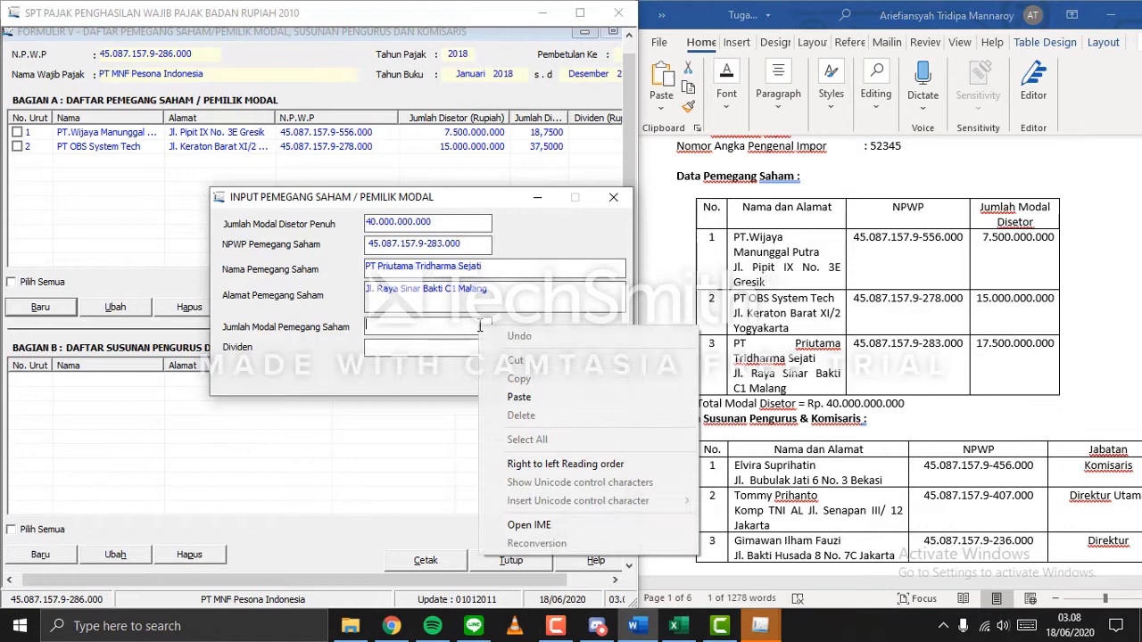
click(557, 397)
click(523, 378)
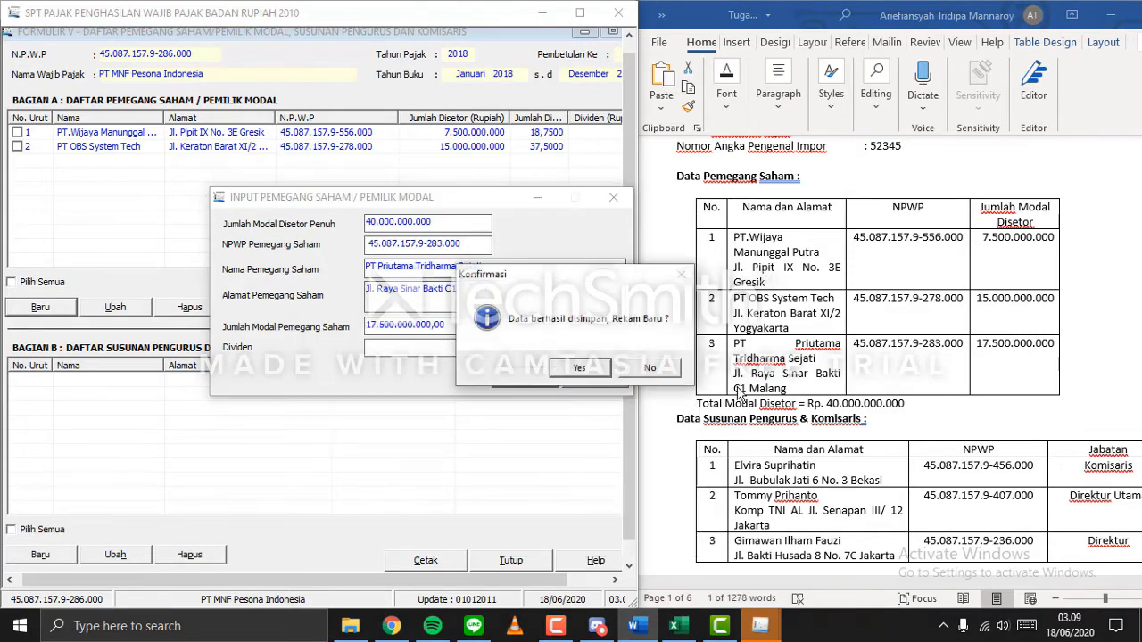
click(649, 366)
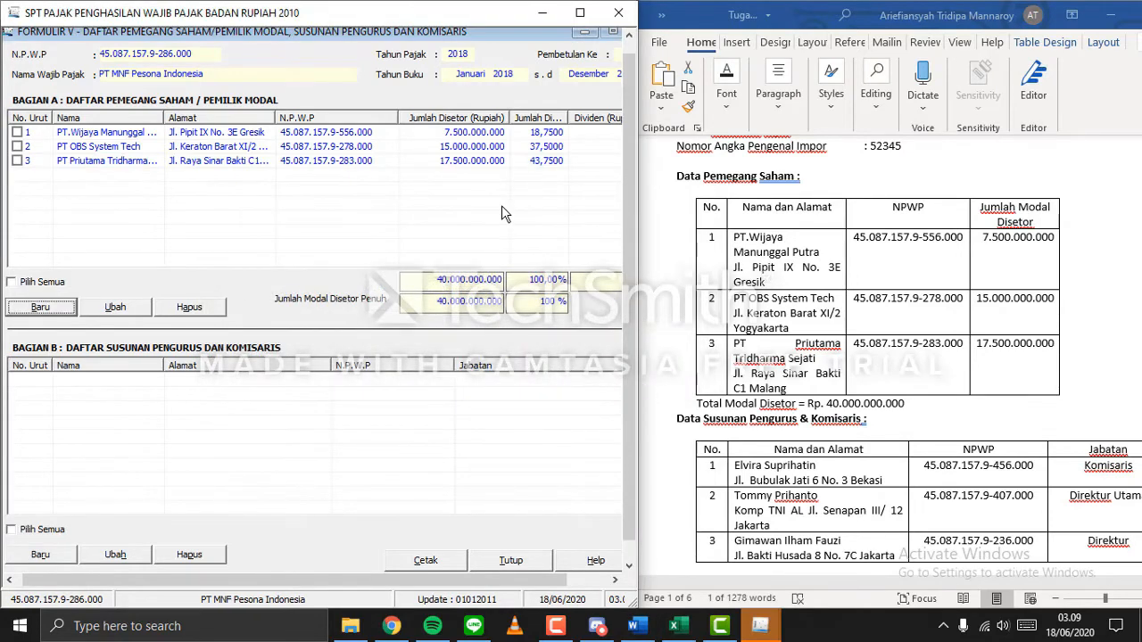
click(502, 215)
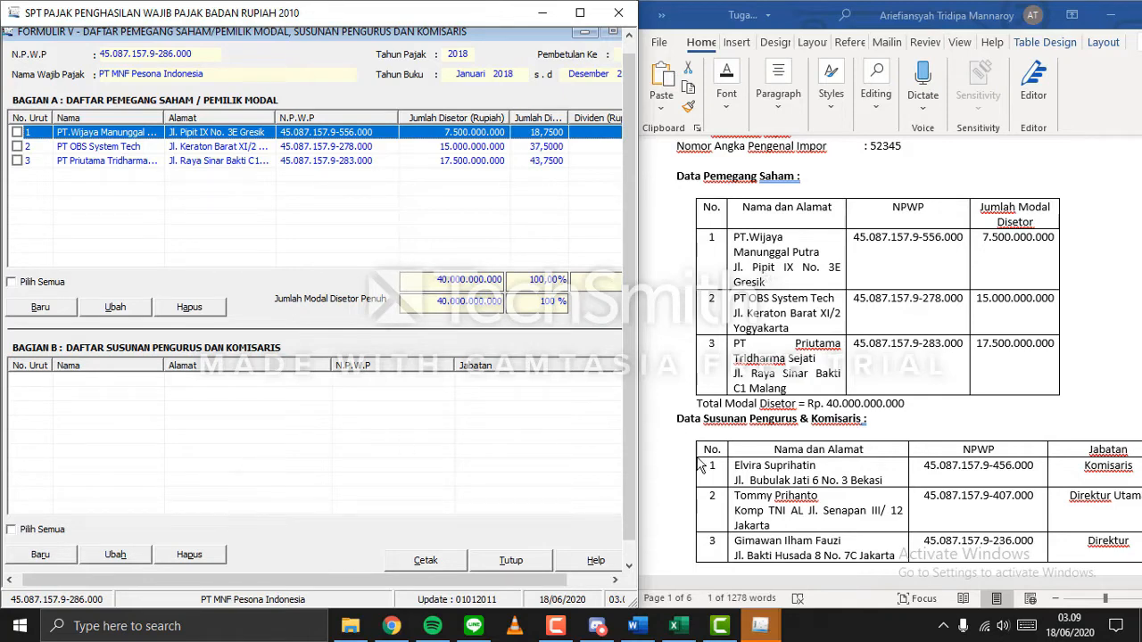
Start a new record in Bagian B, the list of officers and commissioners, and move its dialog clear of the Word table.
scroll(1008, 432, down, 1)
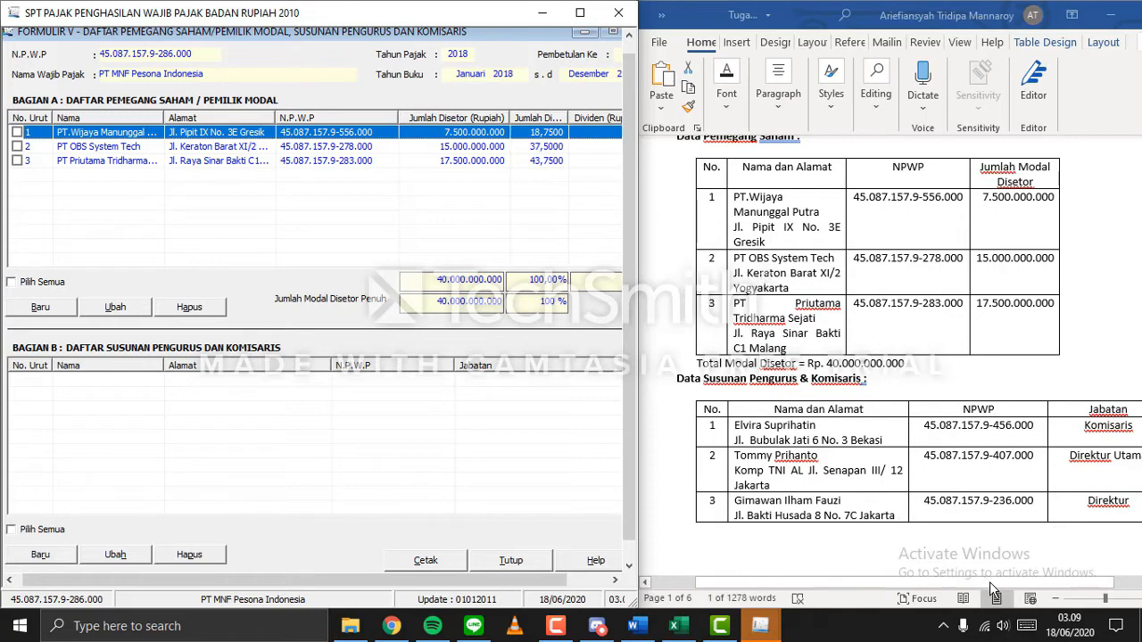
drag(989, 582, 1028, 586)
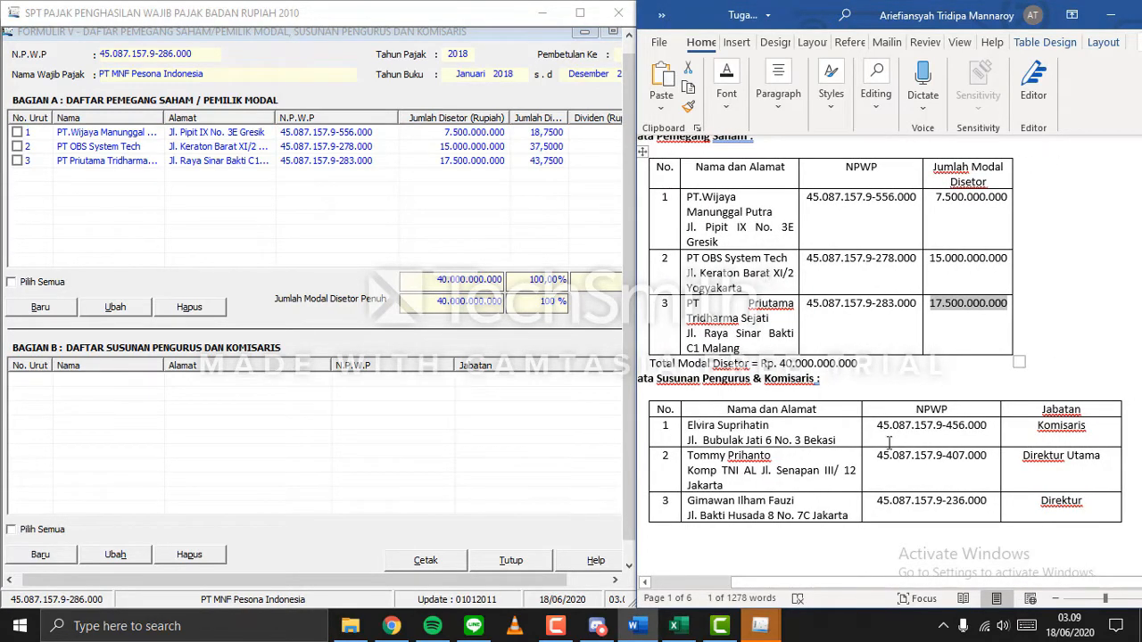
click(45, 554)
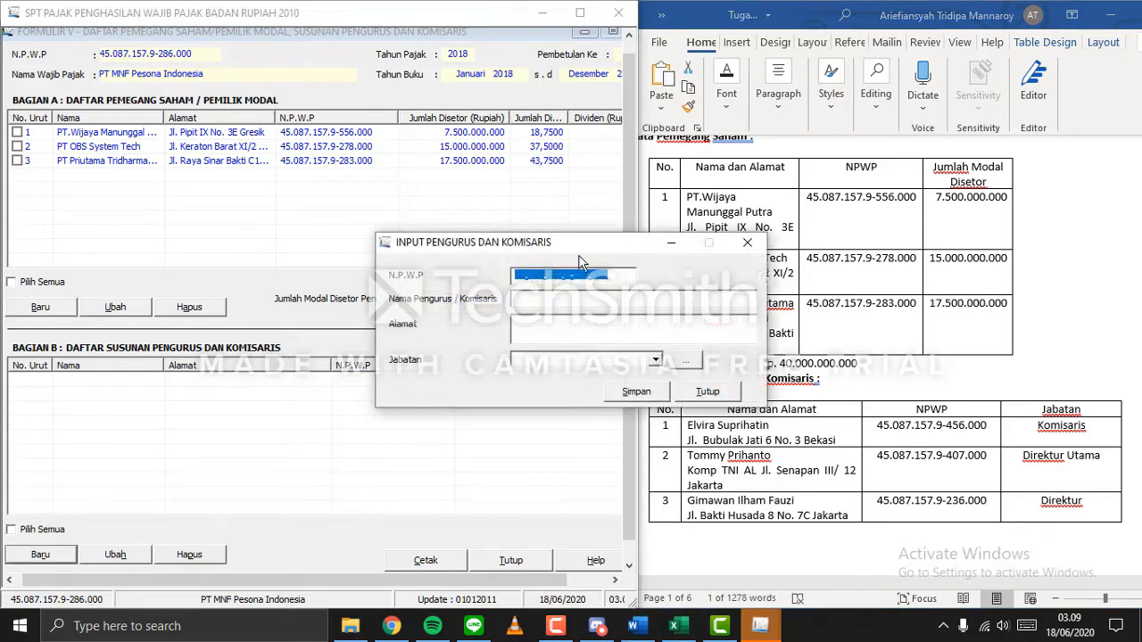
drag(624, 246, 422, 280)
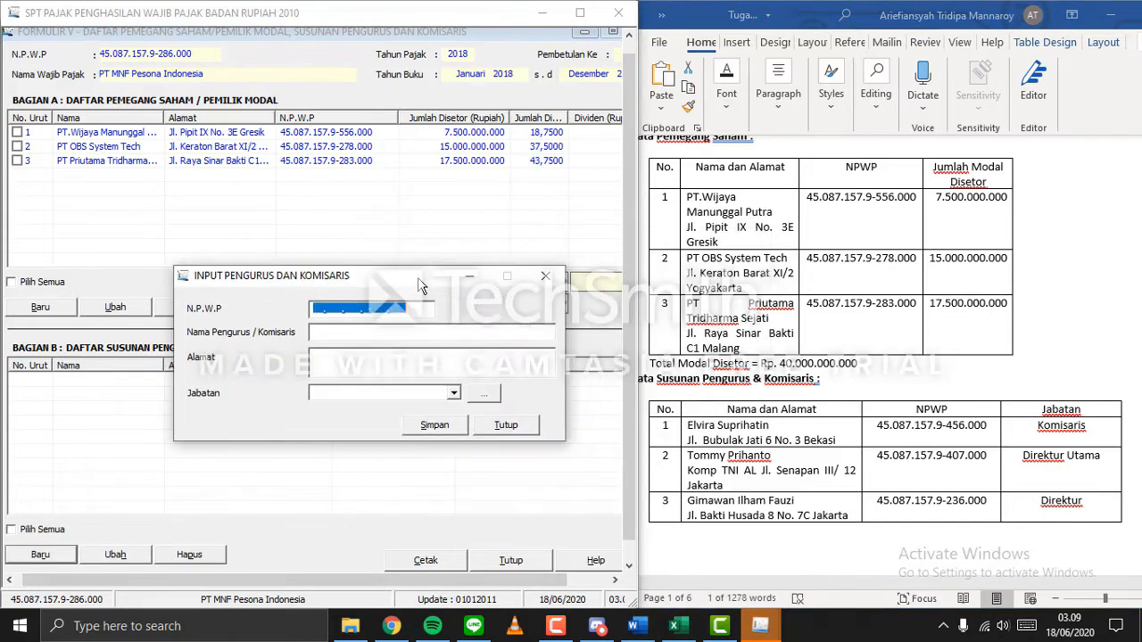
Copy the first officer's NPWP from the Data Susunan Pengurus & Komisaris table into the N.P.W.P field.
click(878, 426)
drag(877, 425, 987, 426)
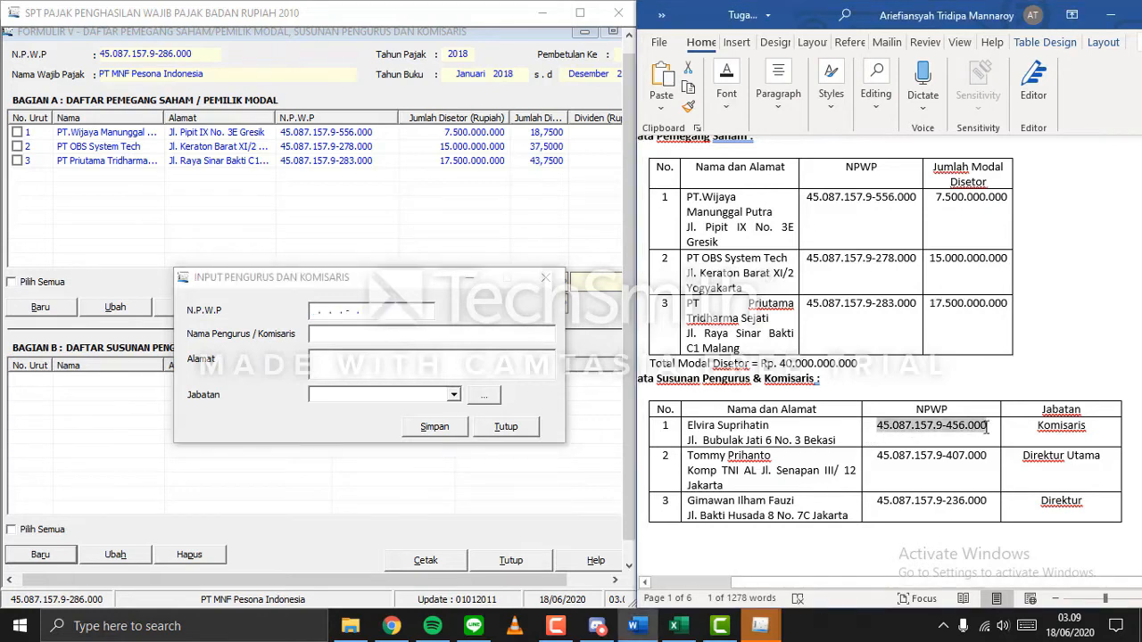
click(319, 308)
key(ctrl+v)
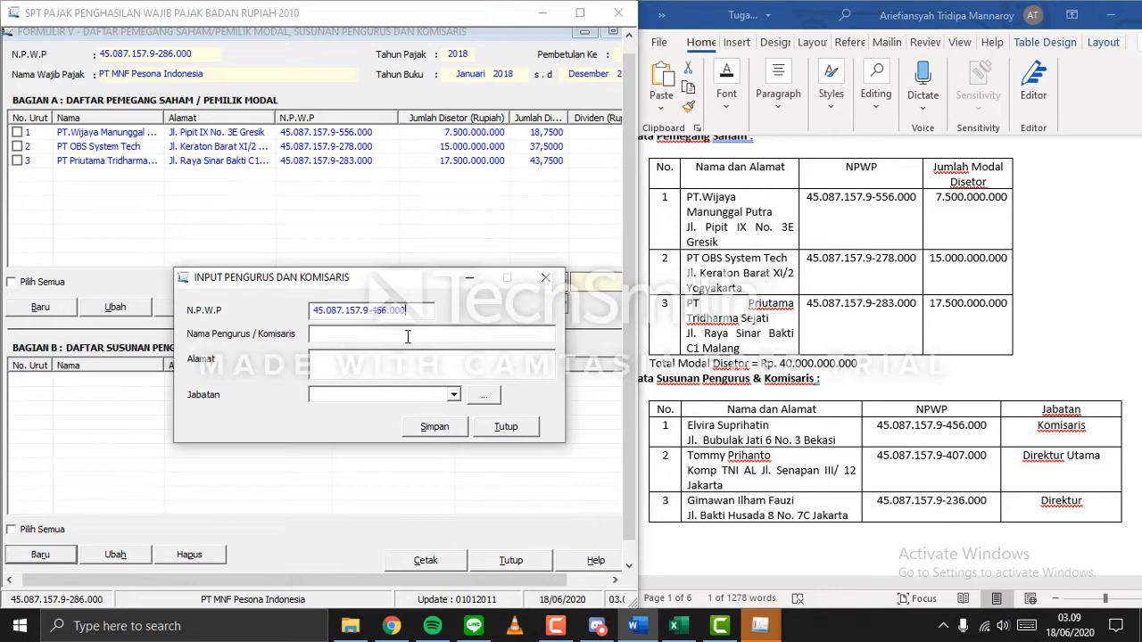
Copy the first officer's full name from the table into the Nama Pengurus / Komisaris field.
key(alt+Tab)
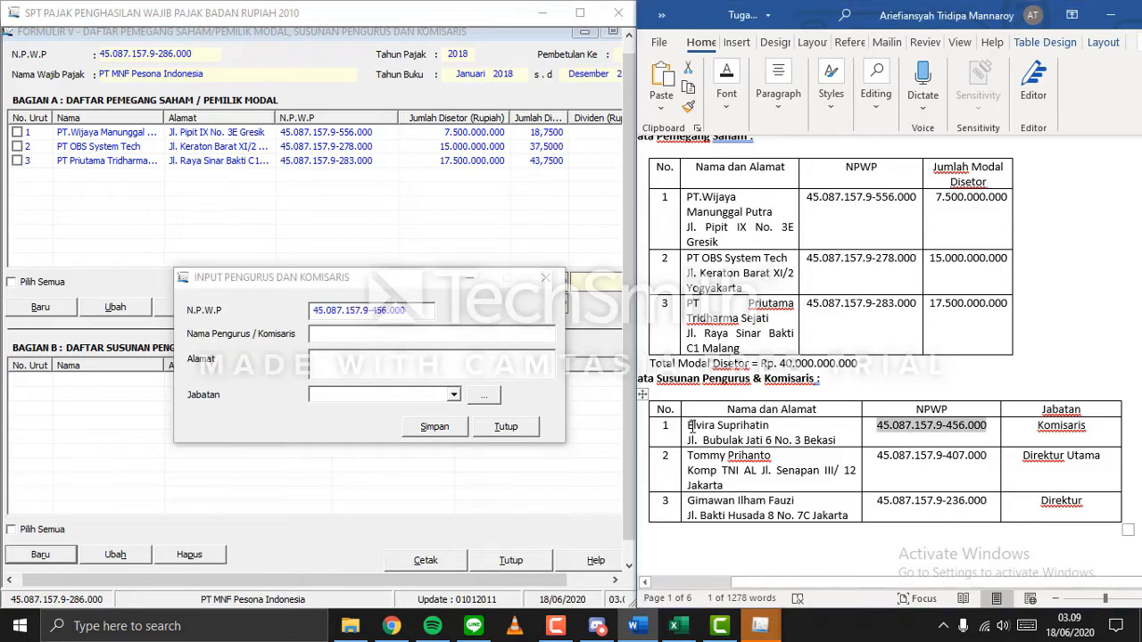
drag(687, 425, 771, 427)
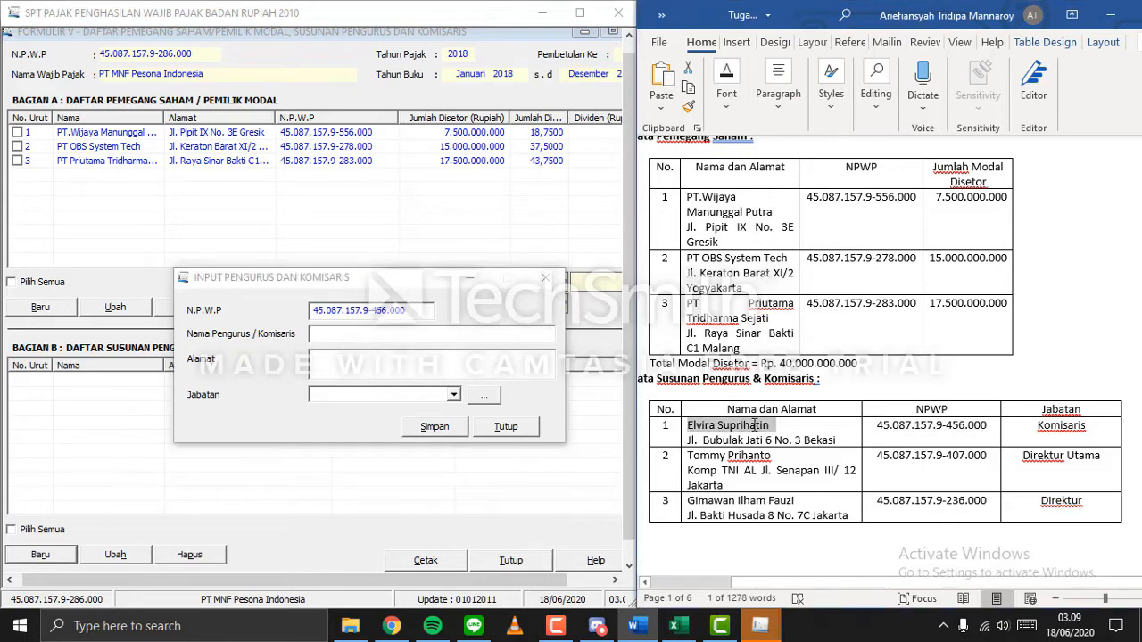
click(458, 334)
key(ctrl+v)
Copy the first officer's address from the Data Susunan Pengurus & Komisaris table into the Alamat field.
key(alt+Tab)
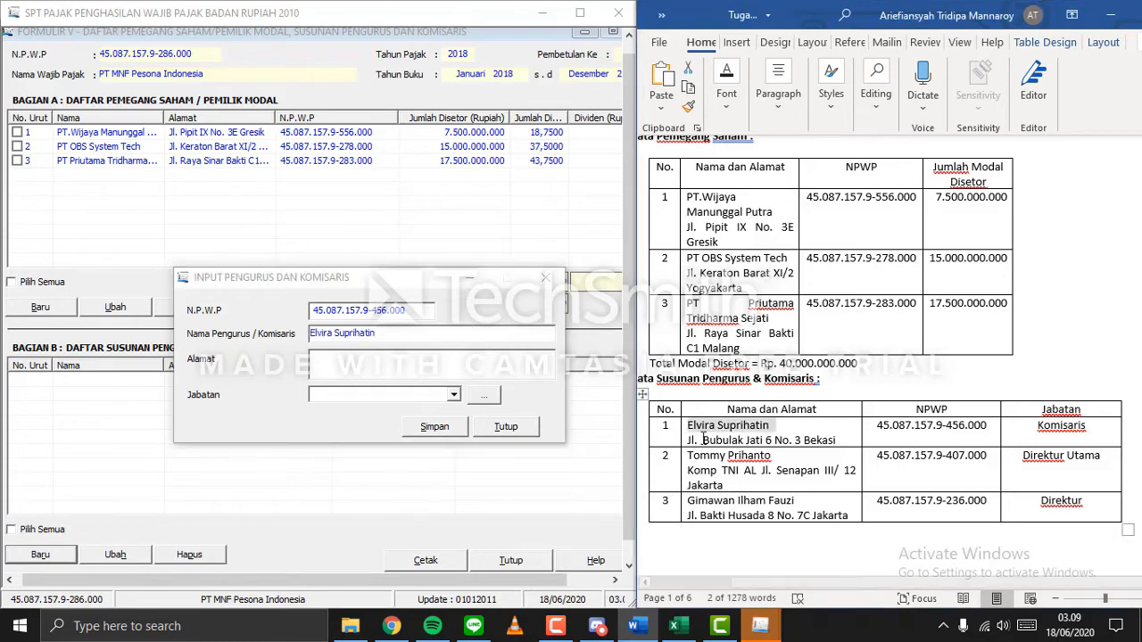
drag(714, 444, 688, 442)
click(812, 440)
click(690, 440)
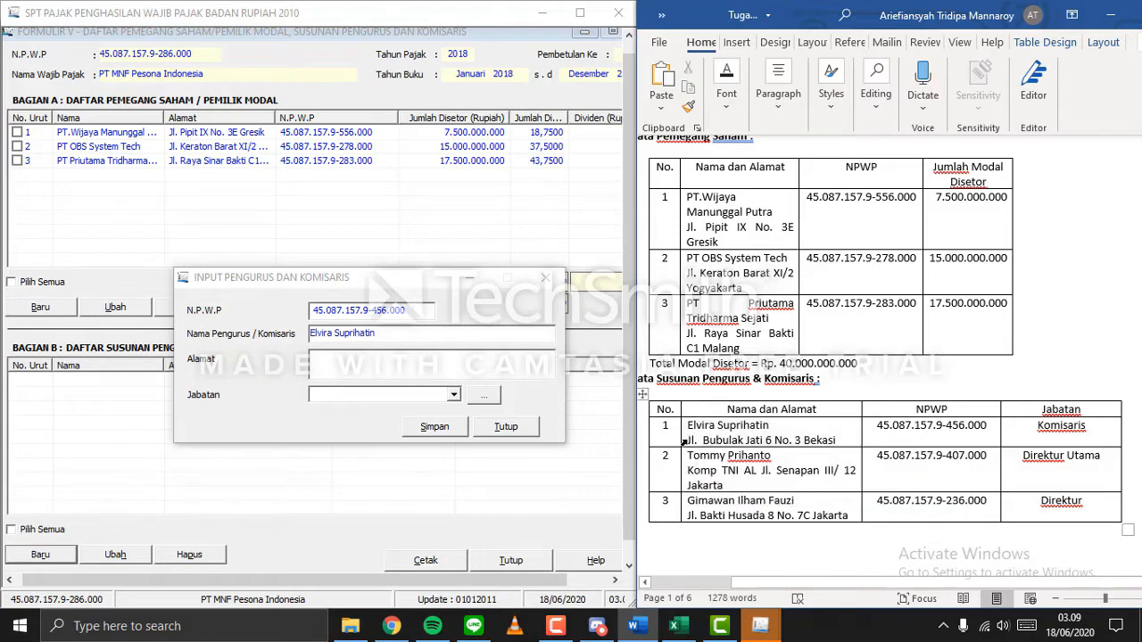
click(685, 444)
click(691, 440)
drag(692, 440, 837, 442)
key(ctrl+c)
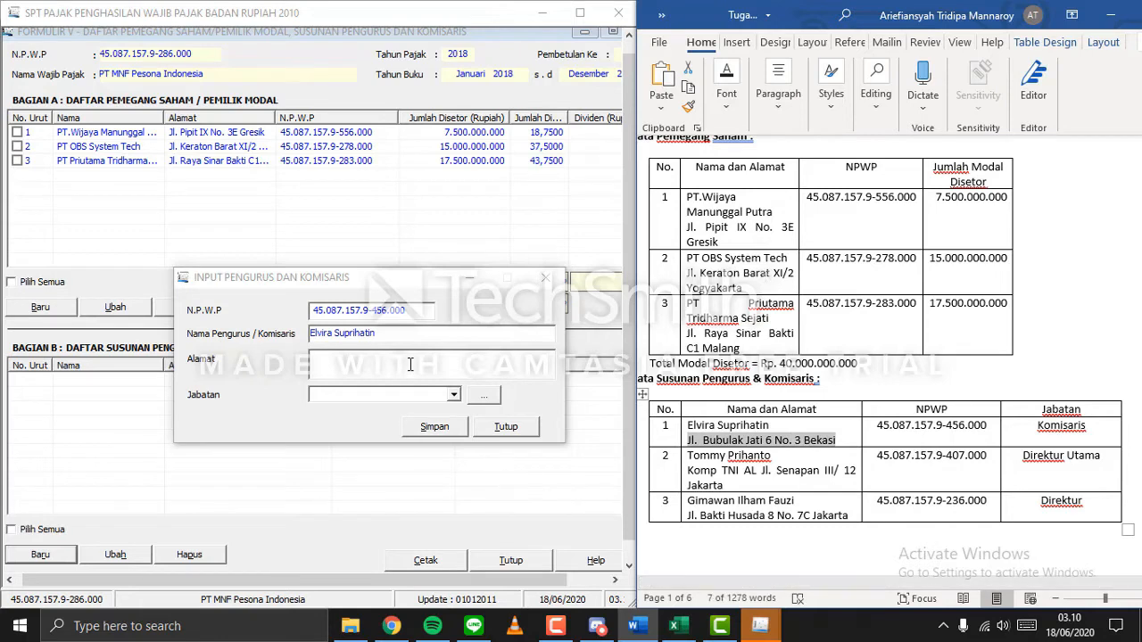
click(410, 365)
key(ctrl+v)
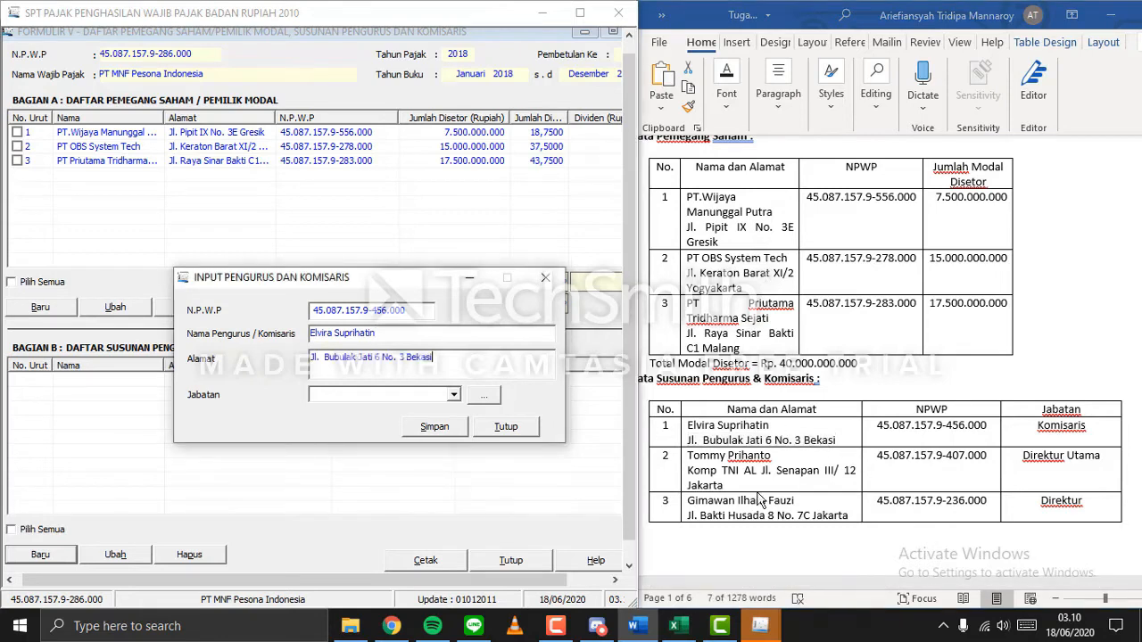
Set the first officer's Jabatan to Komisaris, save the record, and agree to record another one.
click(454, 396)
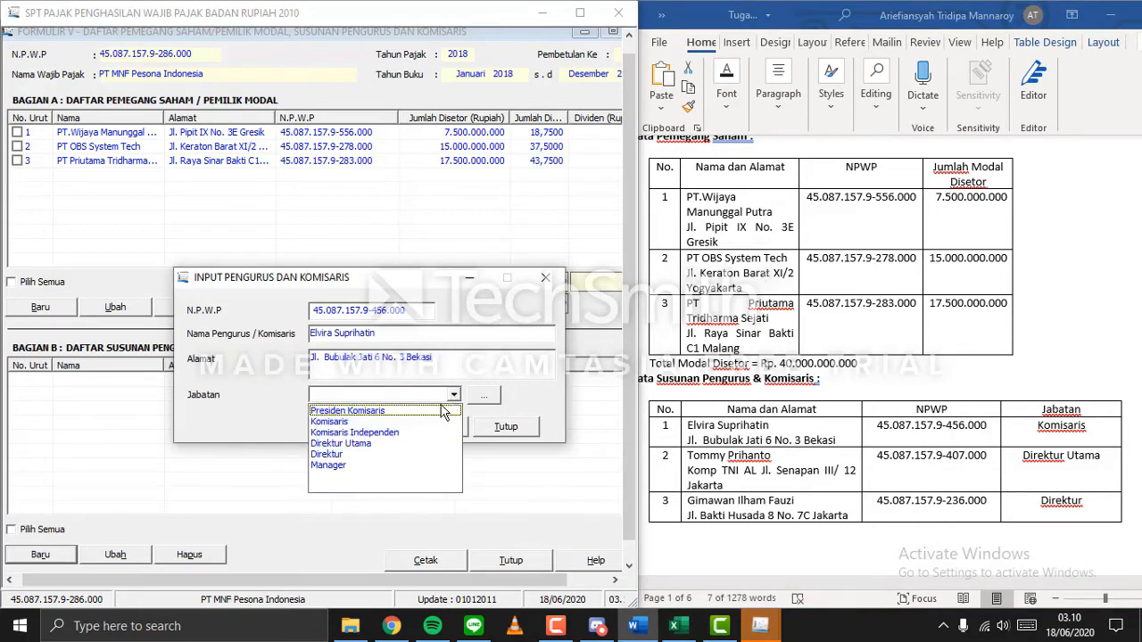
click(429, 421)
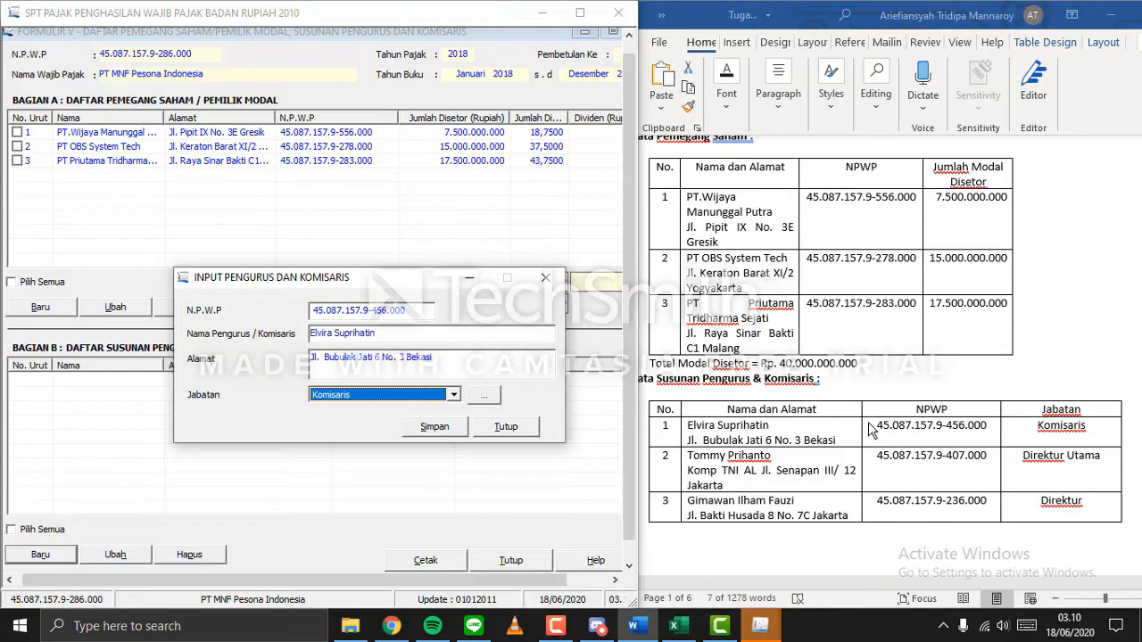
click(455, 396)
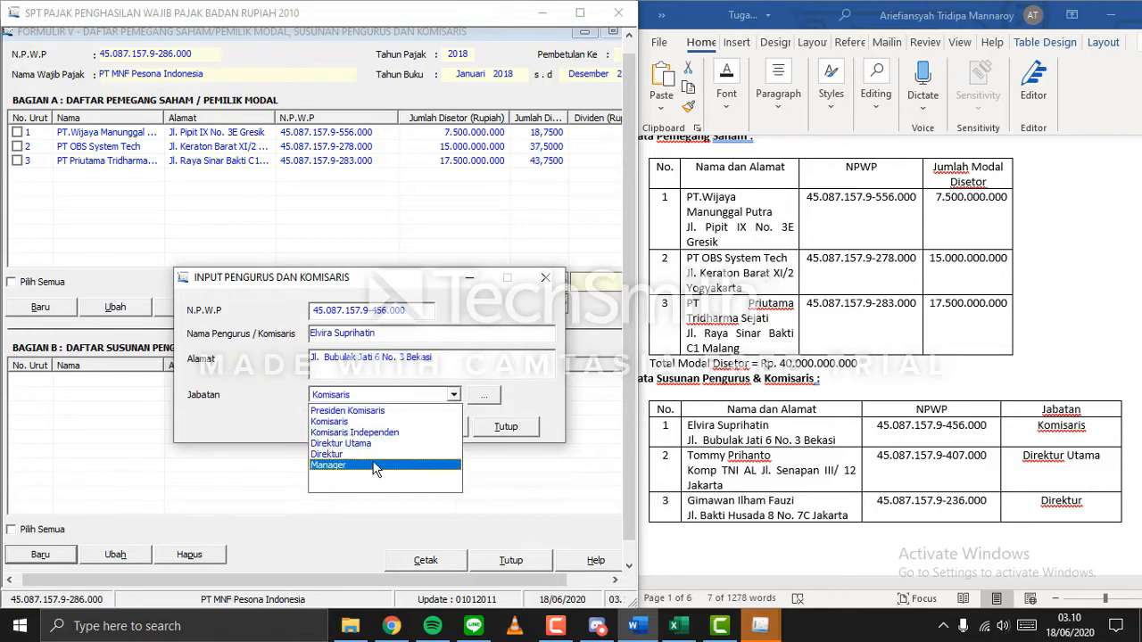
click(274, 411)
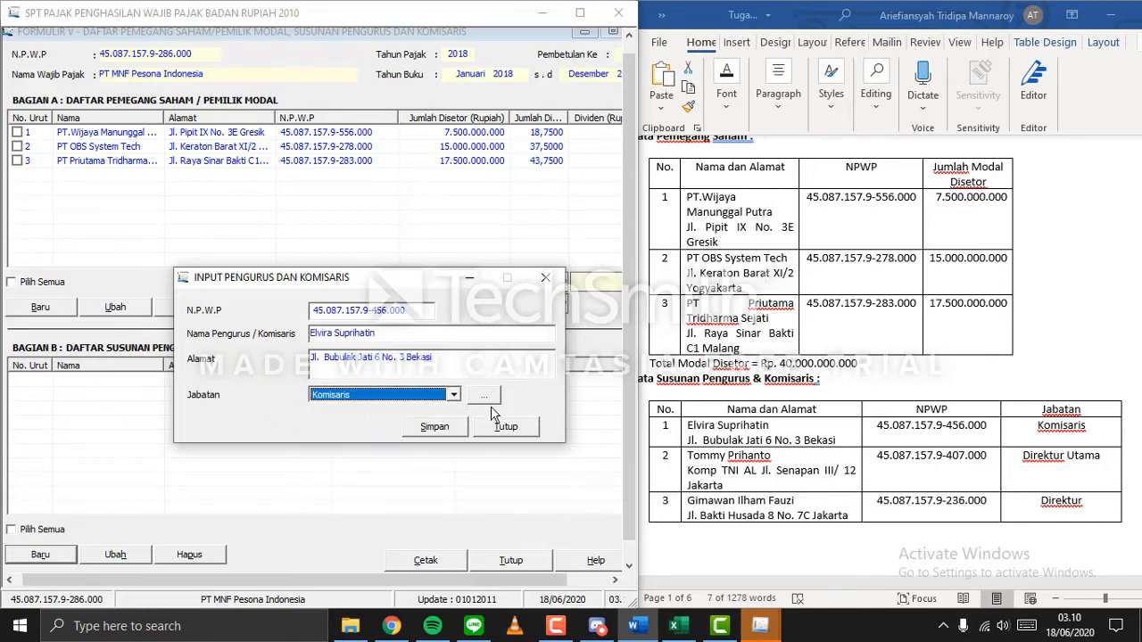
click(435, 427)
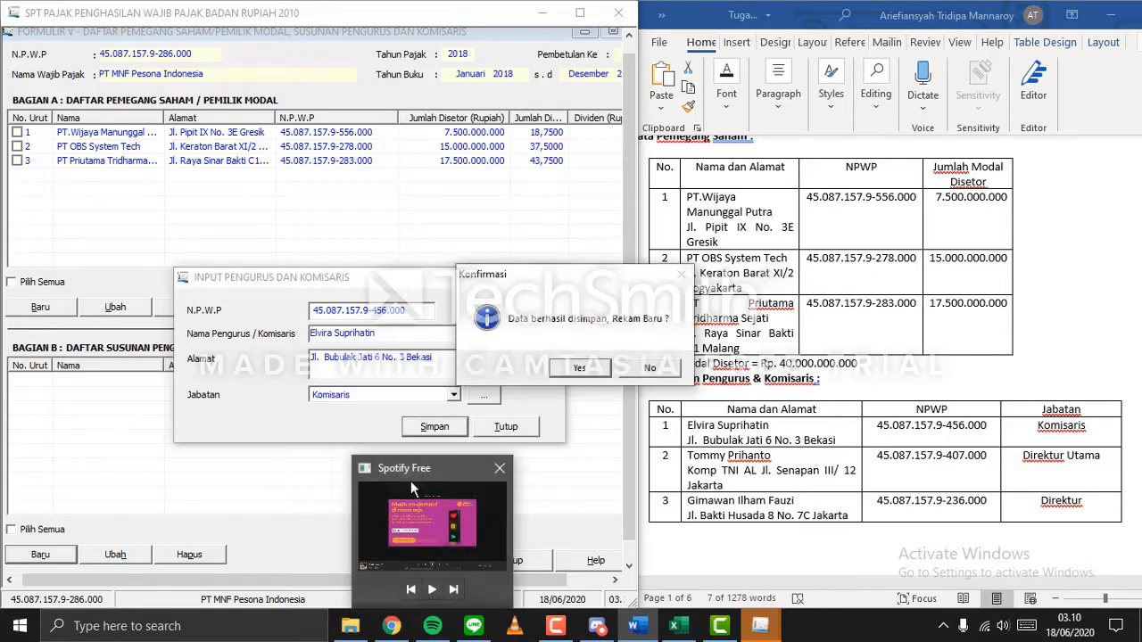
click(580, 369)
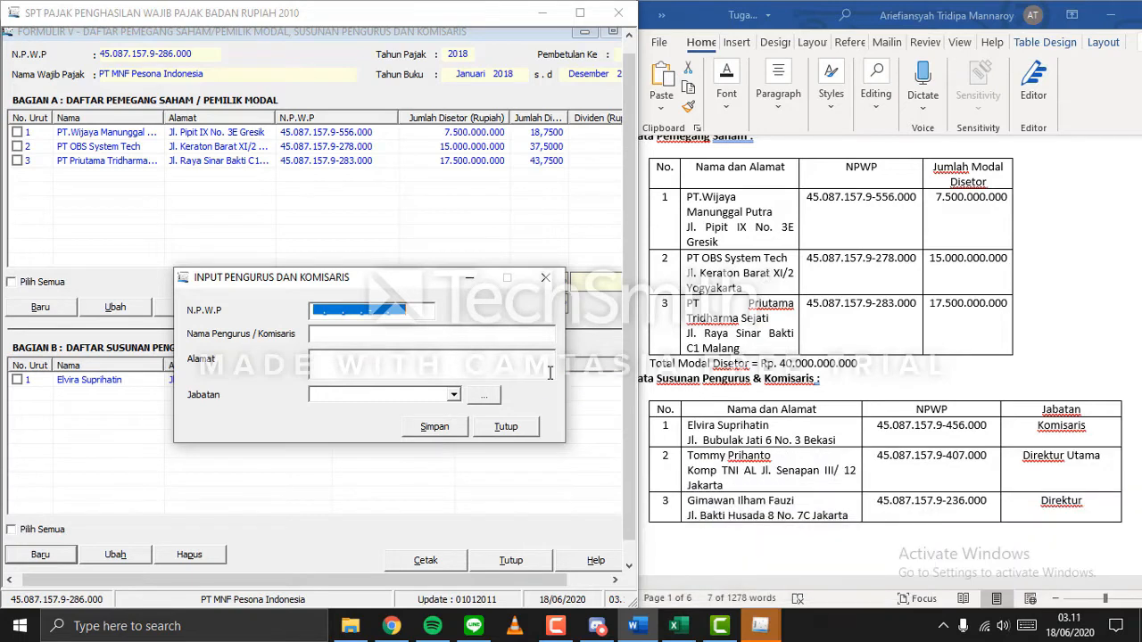
Copy the second officer's NPWP from the Word table into the N.P.W.P field of the new record.
click(901, 457)
click(879, 458)
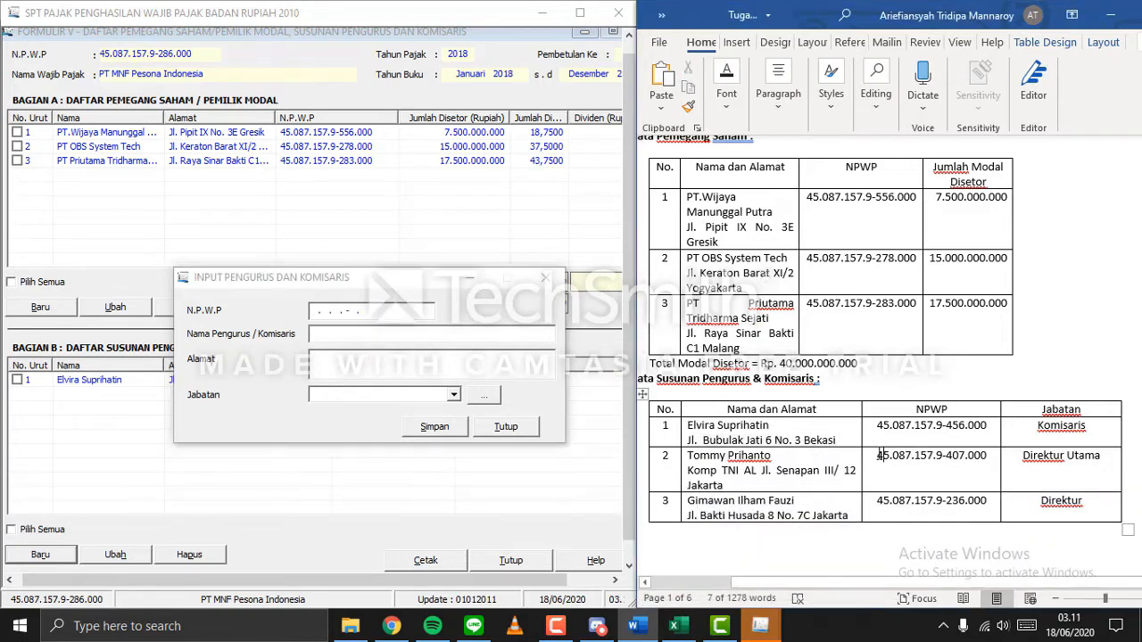
drag(879, 457, 987, 457)
click(321, 314)
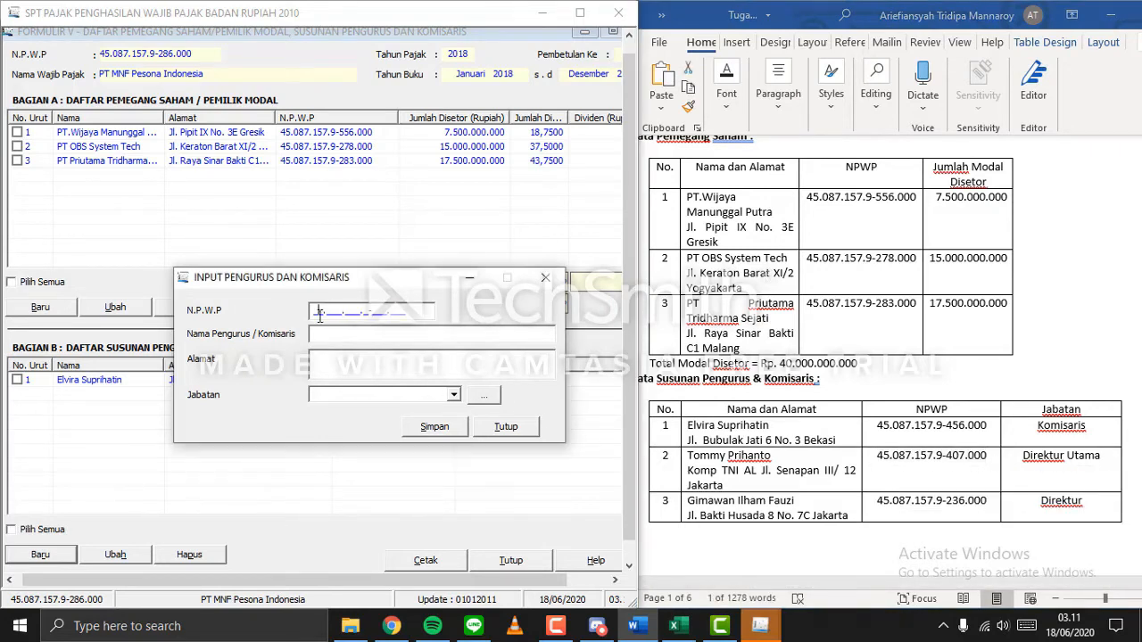
key(ctrl+v)
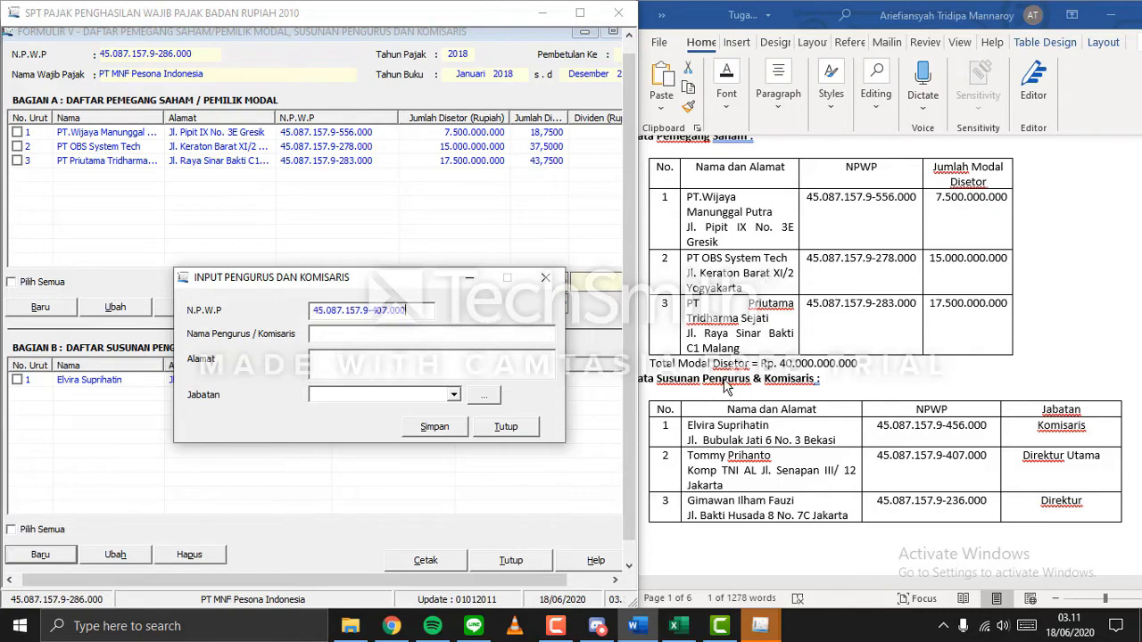
Copy the second officer's full name from the table into the Nama Pengurus / Komisaris field.
click(701, 459)
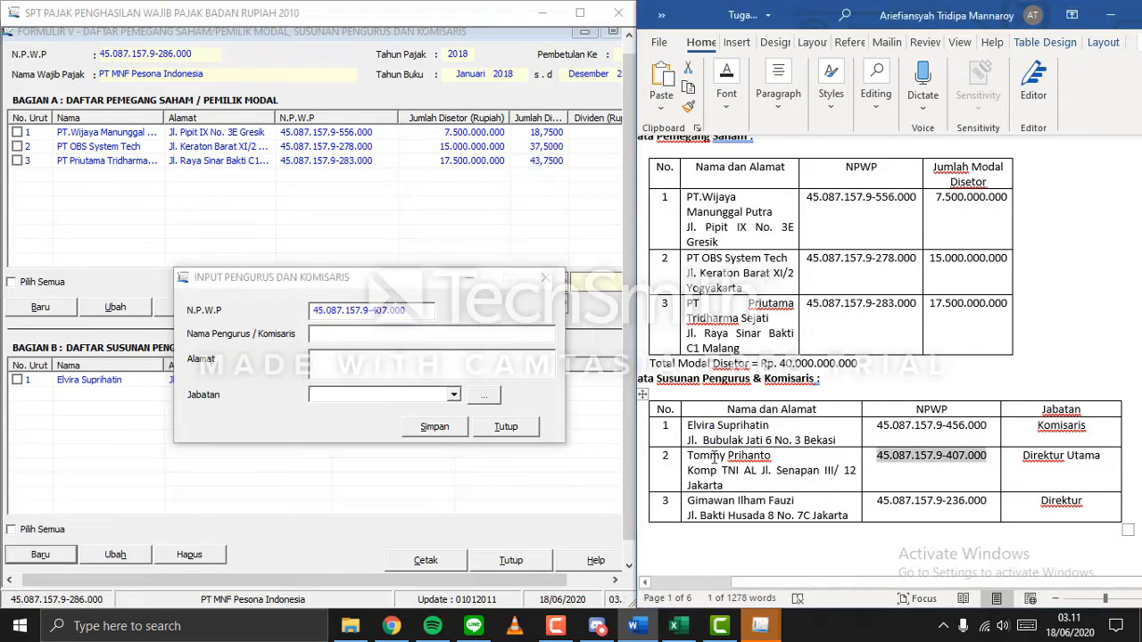
drag(714, 457, 771, 457)
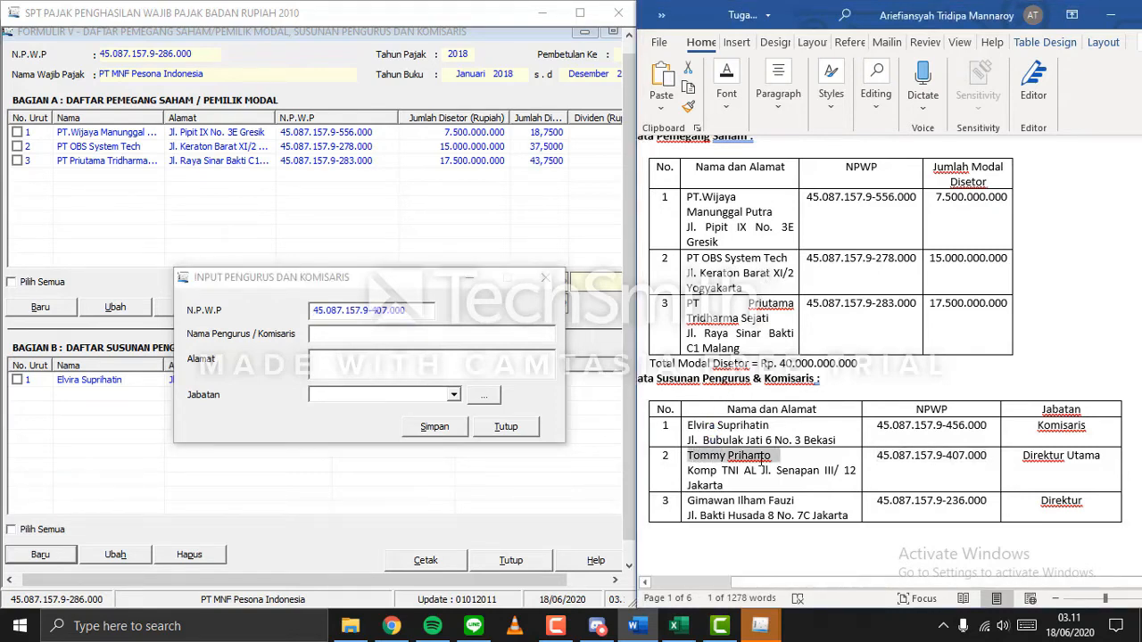
click(362, 334)
key(ctrl+v)
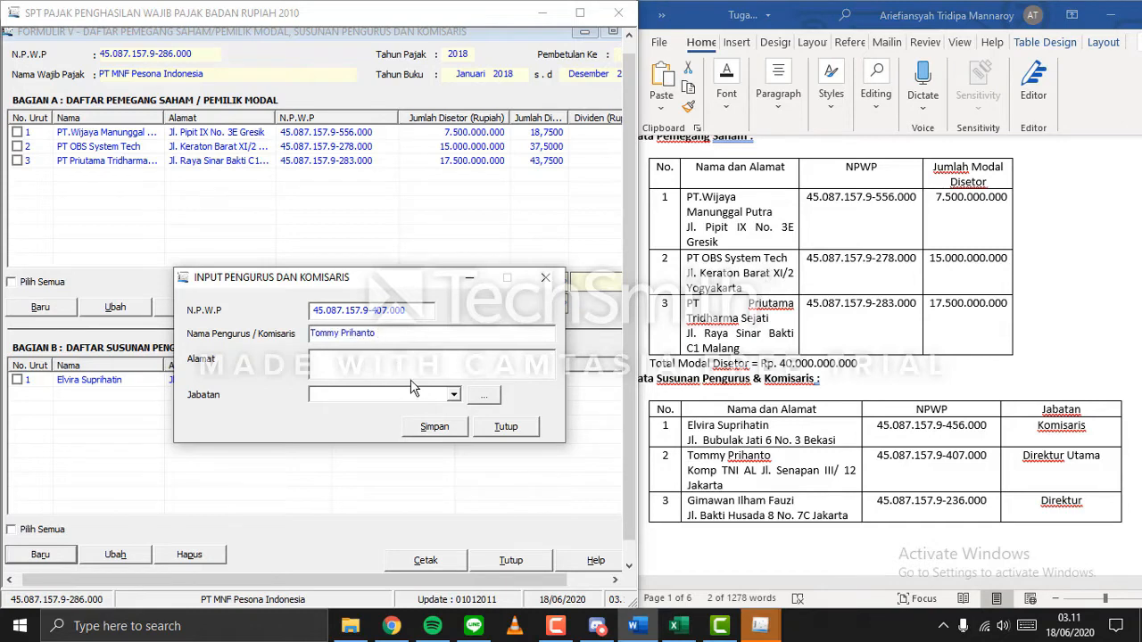
Copy the second officer's address from the Word table into the Alamat field.
drag(723, 486, 689, 471)
key(ctrl+c)
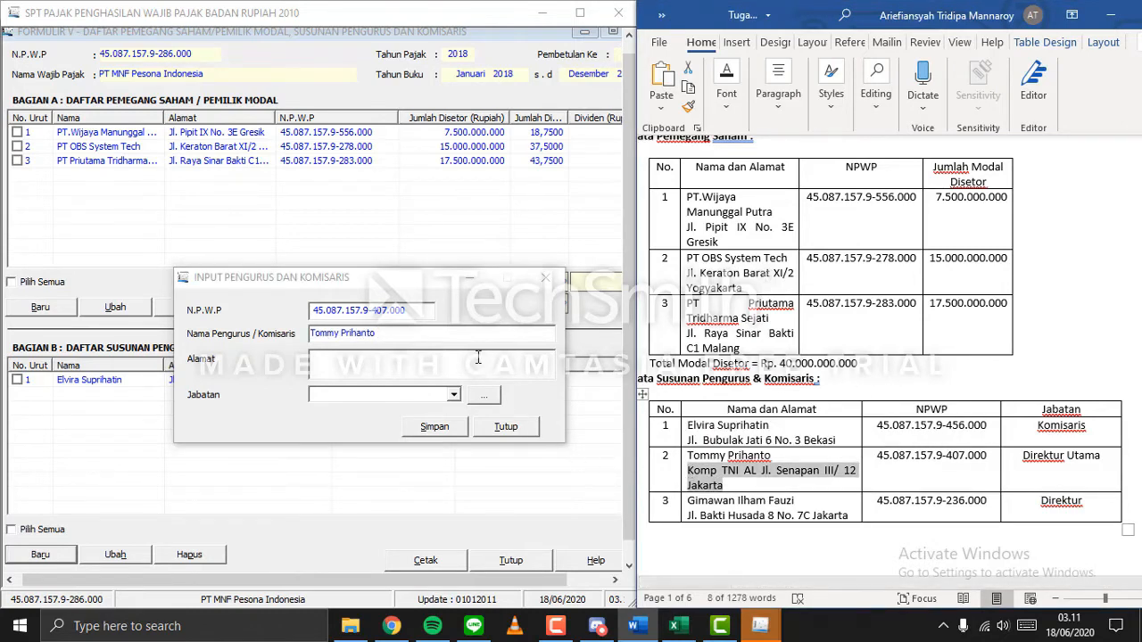
click(478, 358)
key(ctrl+v)
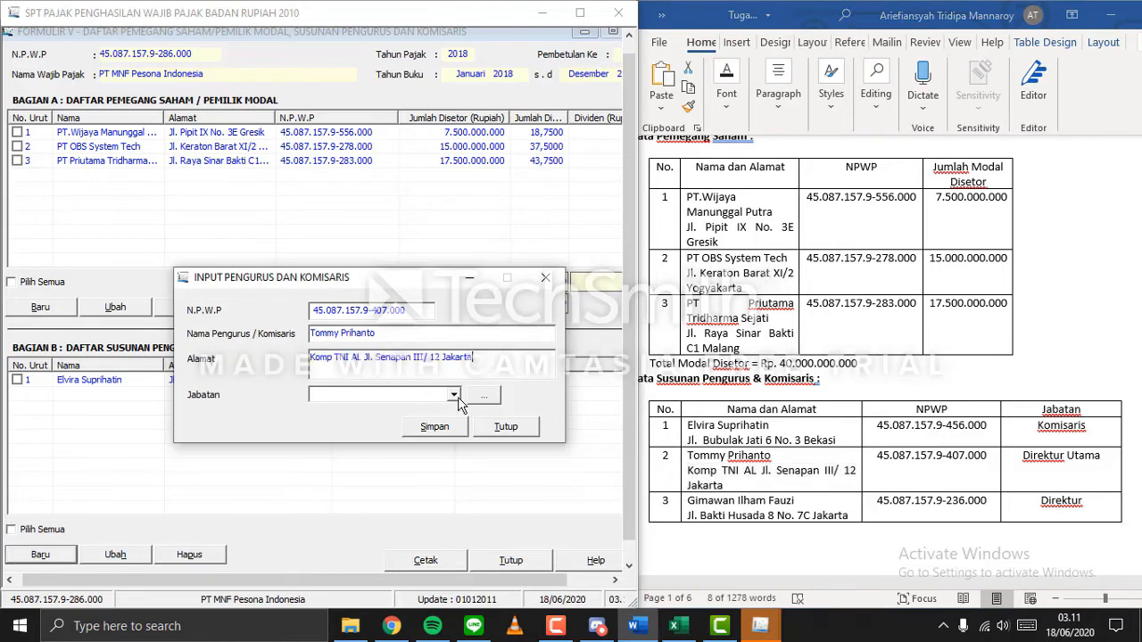
Set the second officer's Jabatan to Direktur Utama, save the record, and agree to record another one.
click(454, 396)
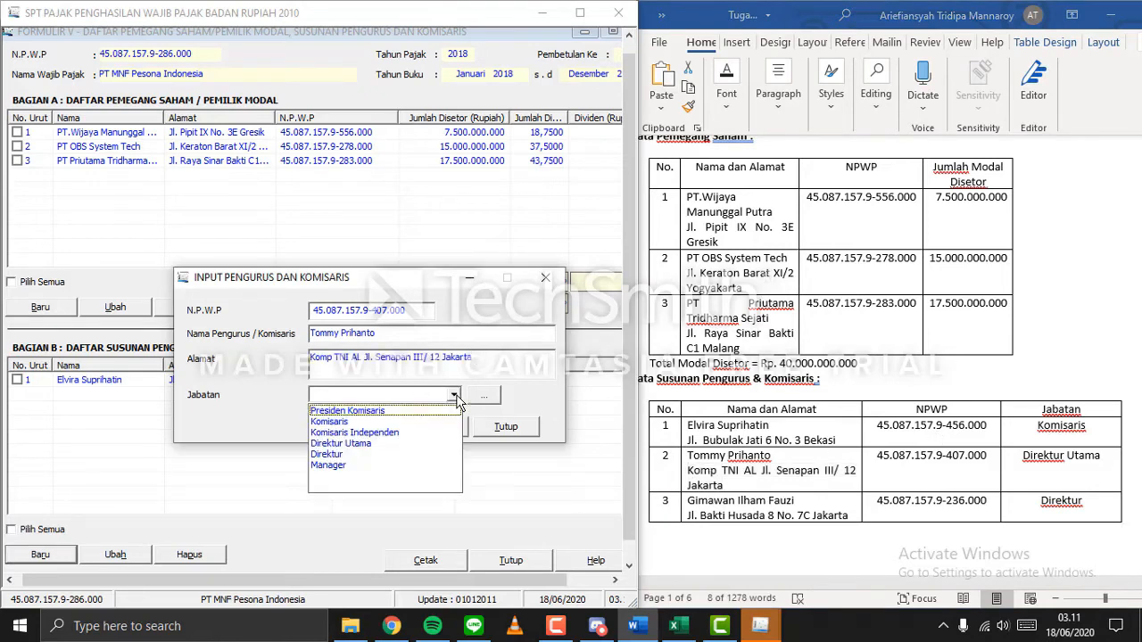
click(431, 443)
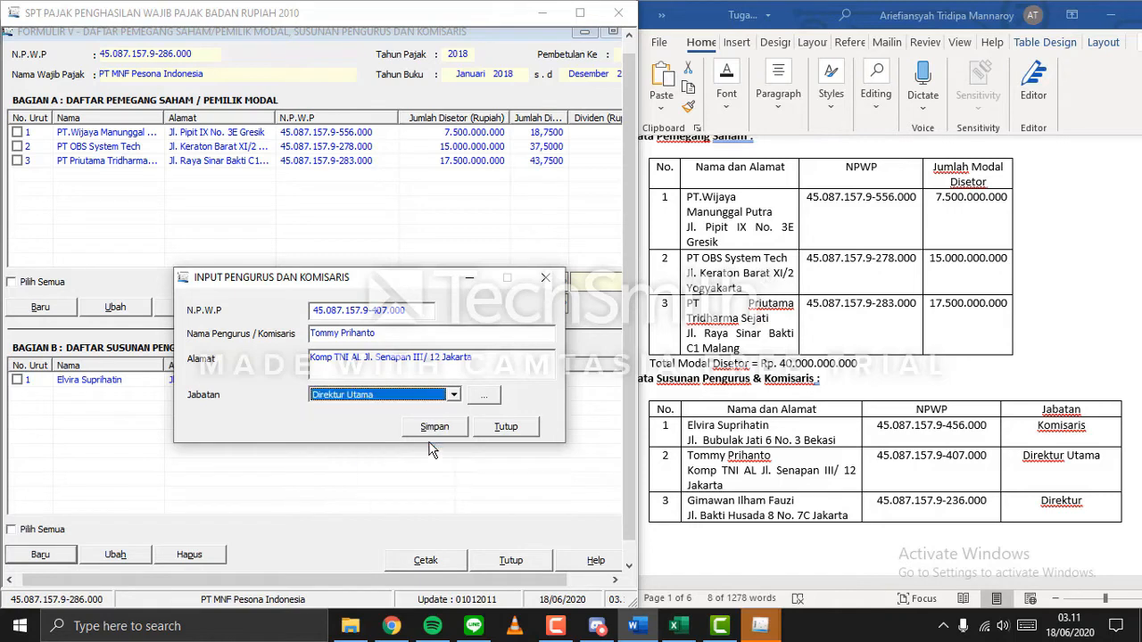
click(432, 423)
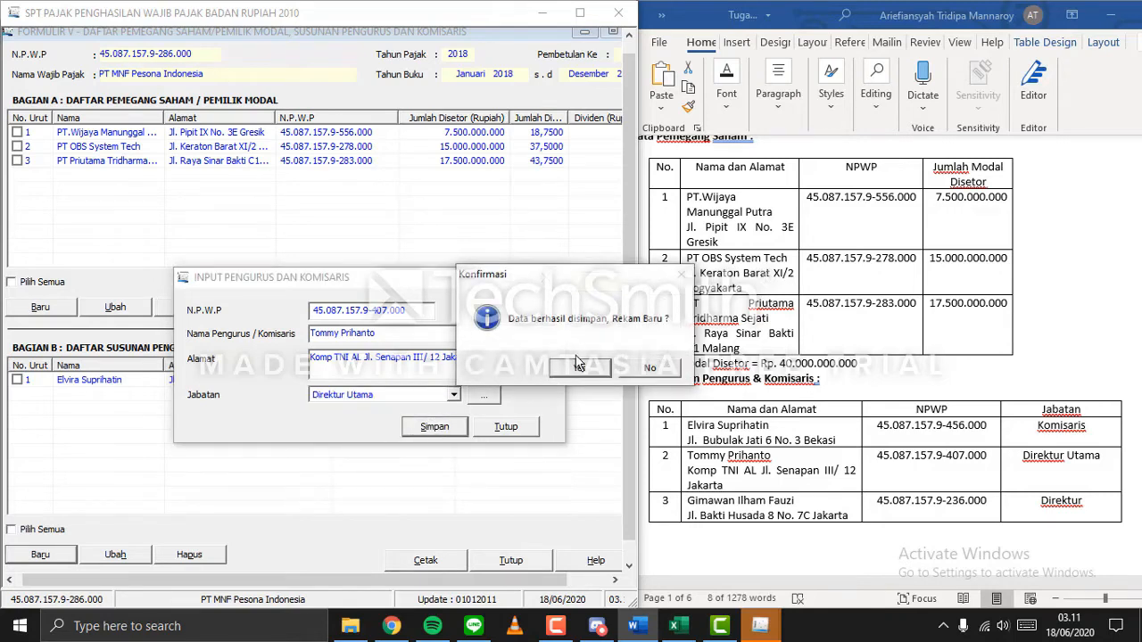
click(577, 361)
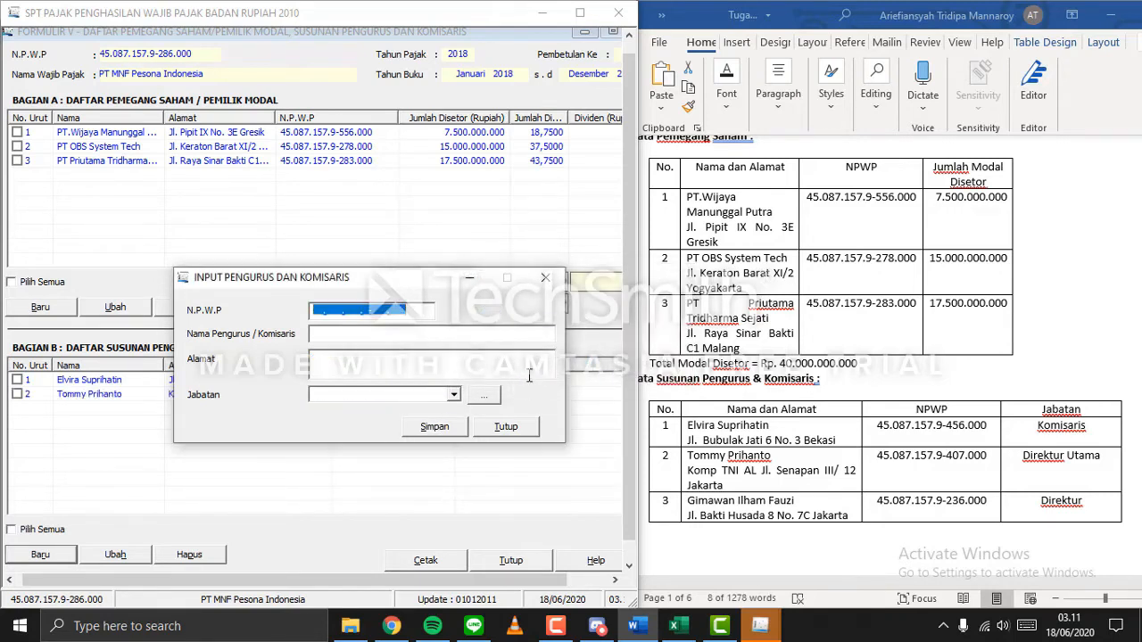
Add a new position named Manager Keuangan to the Jabatan reference list, save it, and close the reference dialog.
click(458, 393)
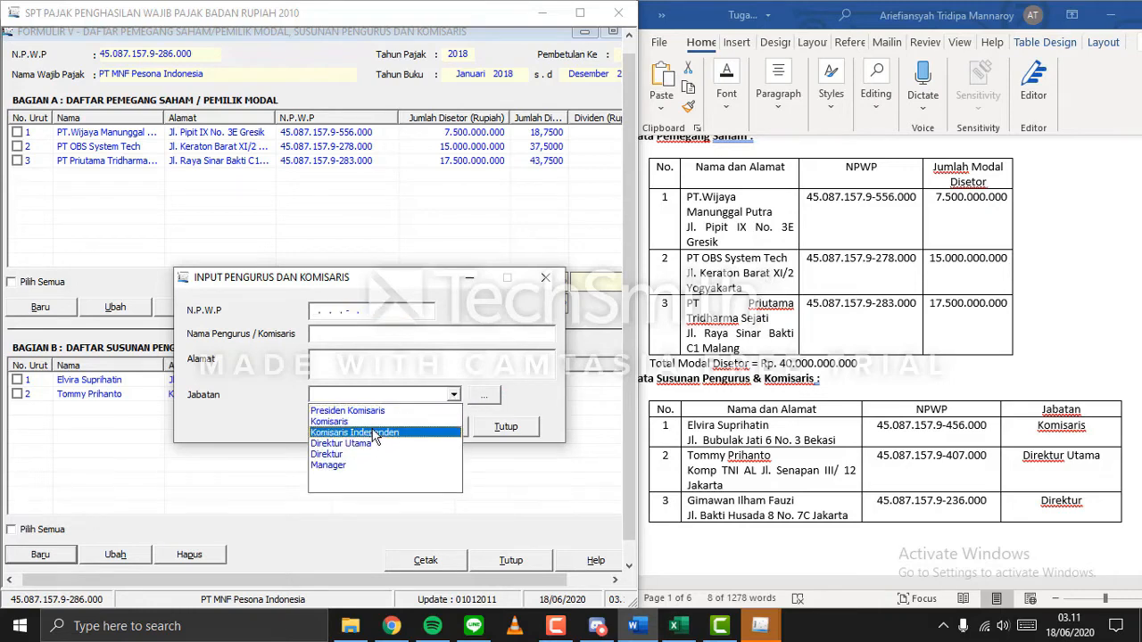
click(518, 397)
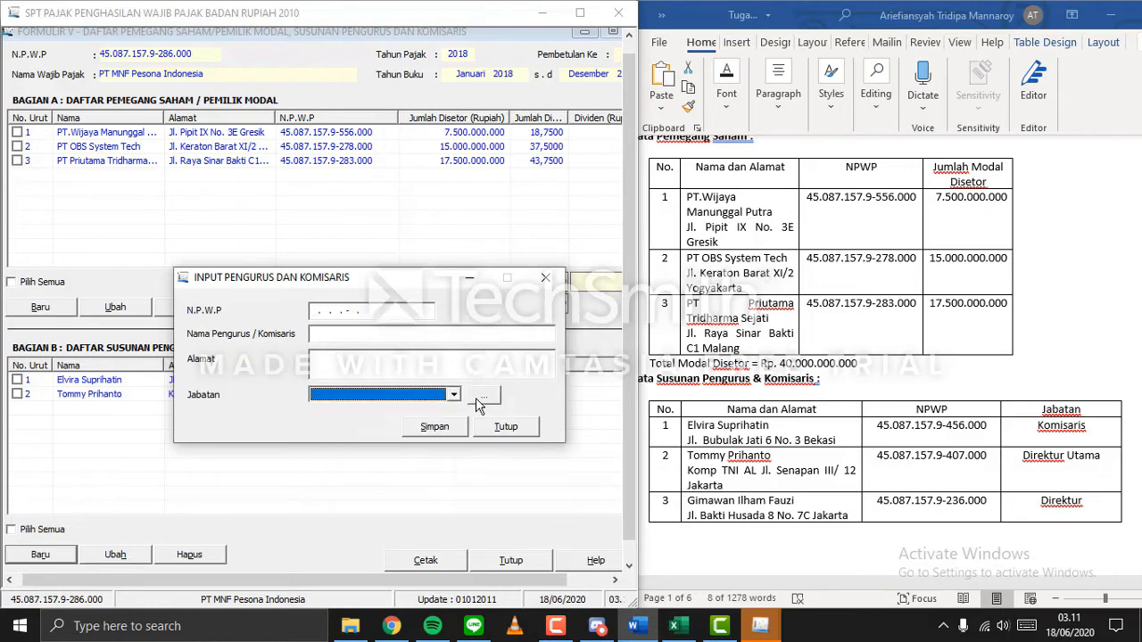
click(486, 398)
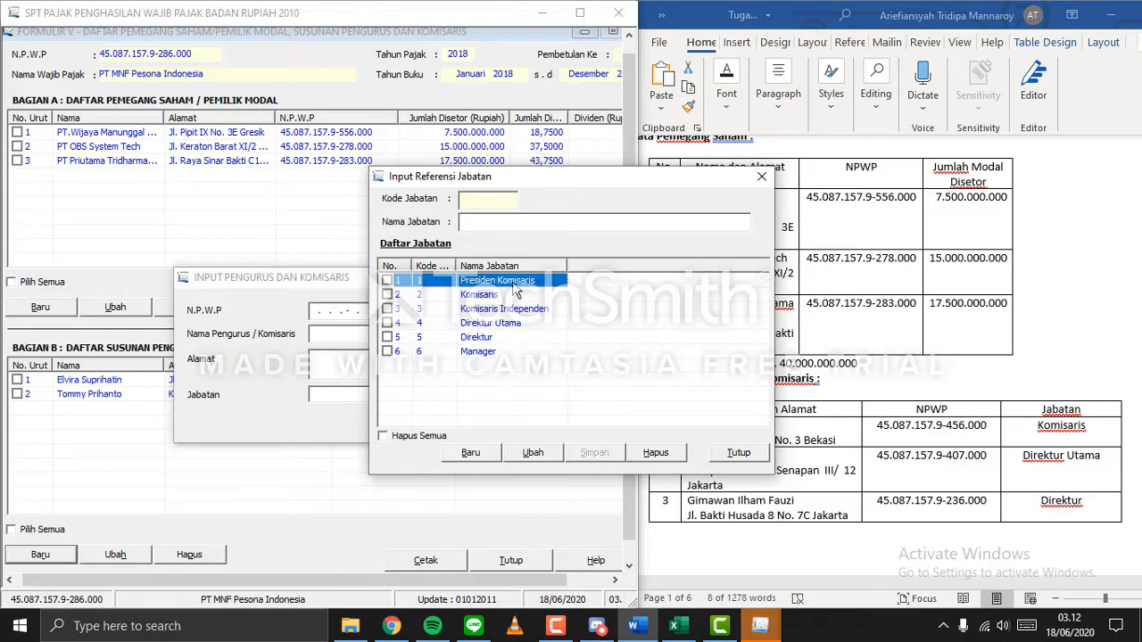
click(471, 453)
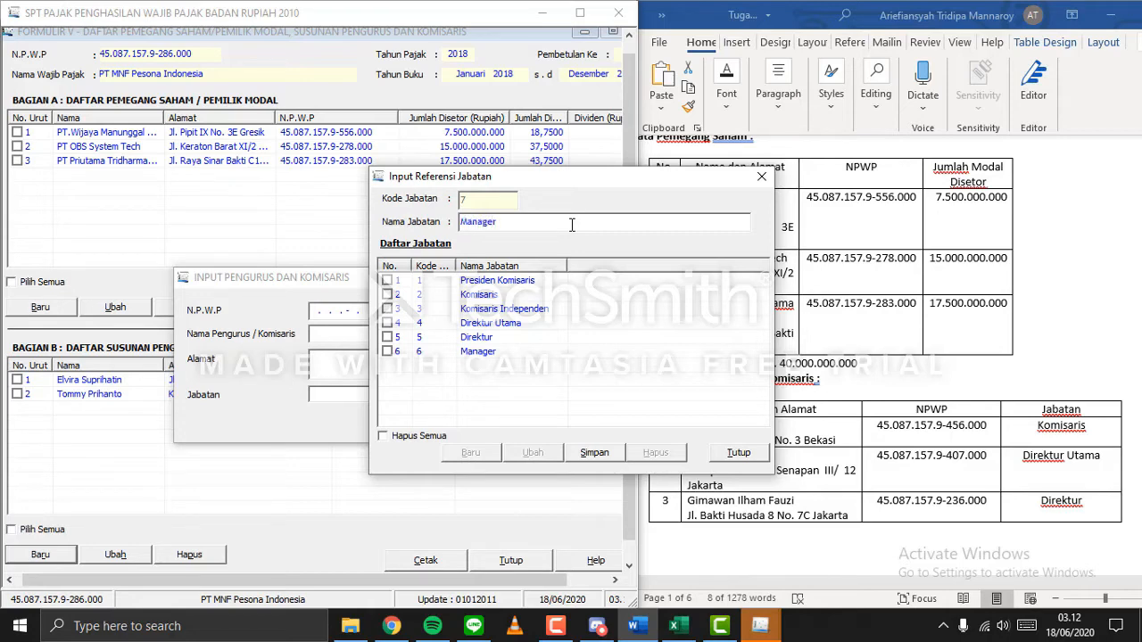
text(Keuangan)
click(600, 456)
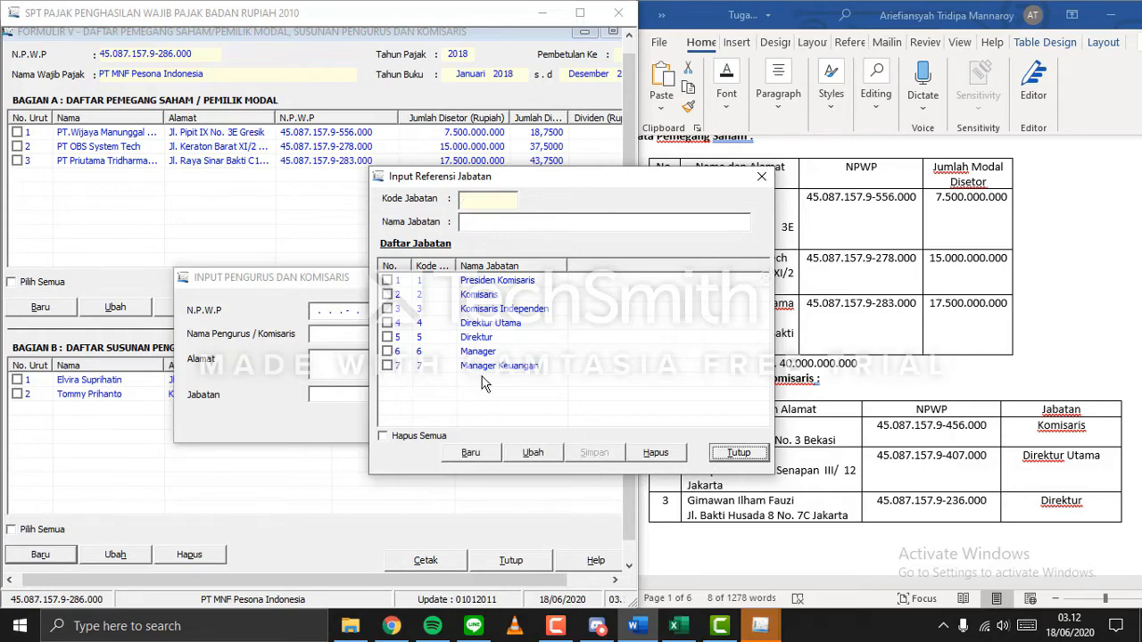
click(726, 452)
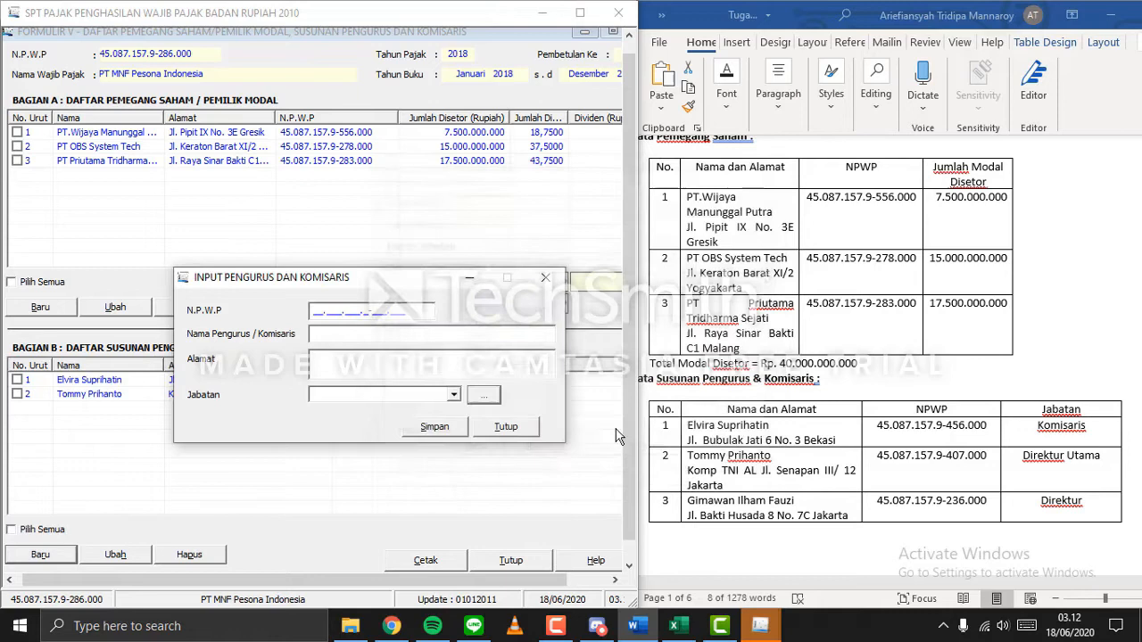
Check the position reference list and the Jabatan choices for the Manager Keuangan entry, without selecting a position.
click(490, 396)
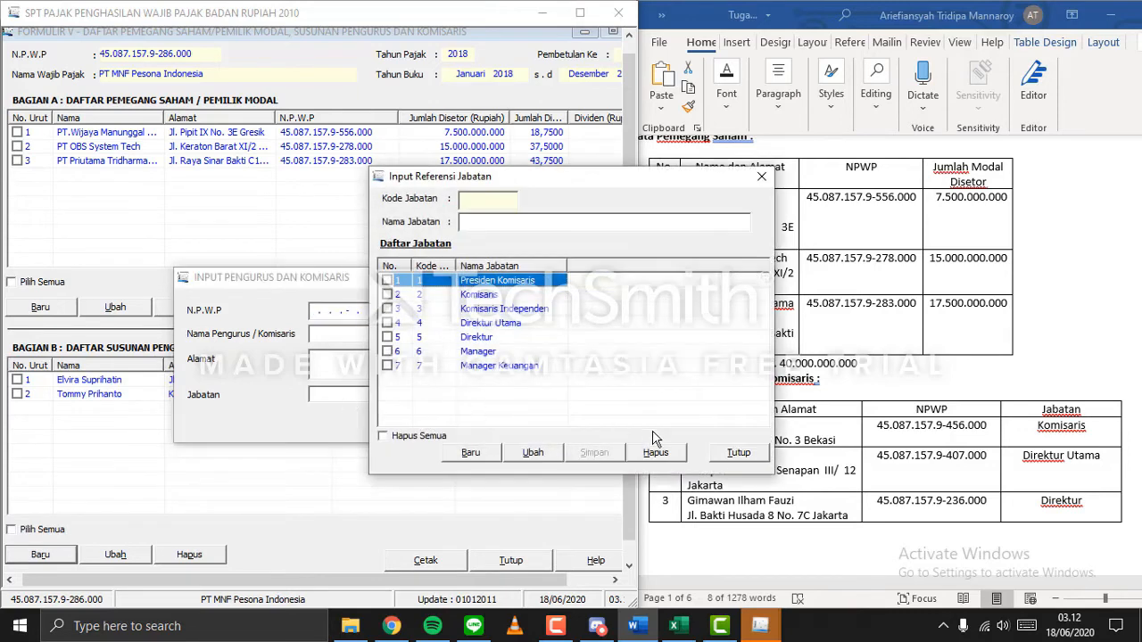
click(737, 455)
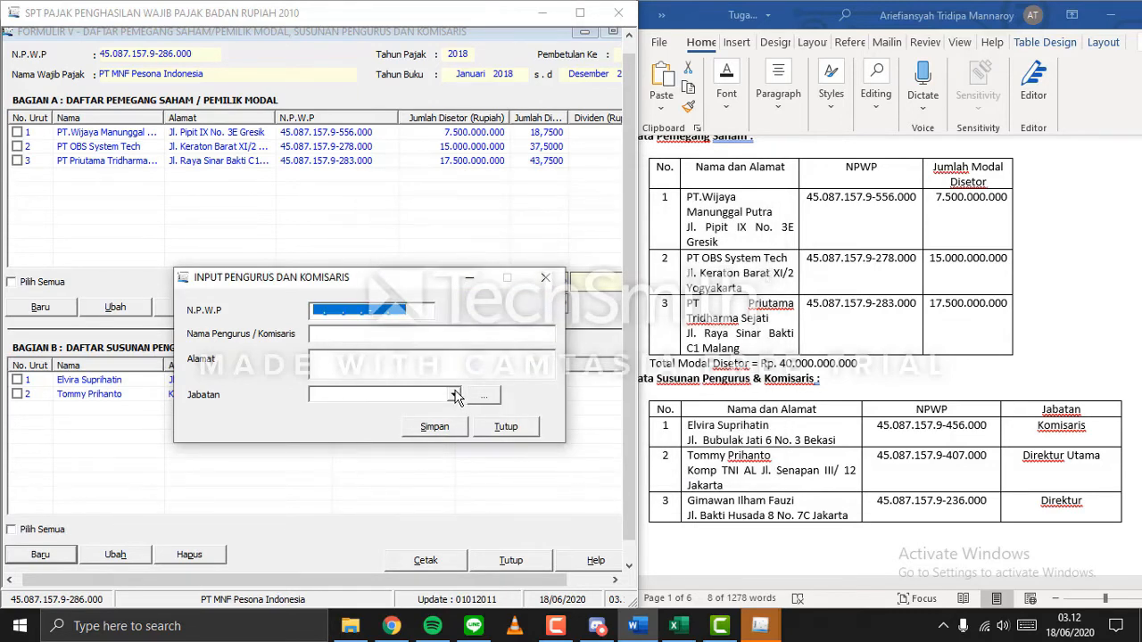
click(456, 397)
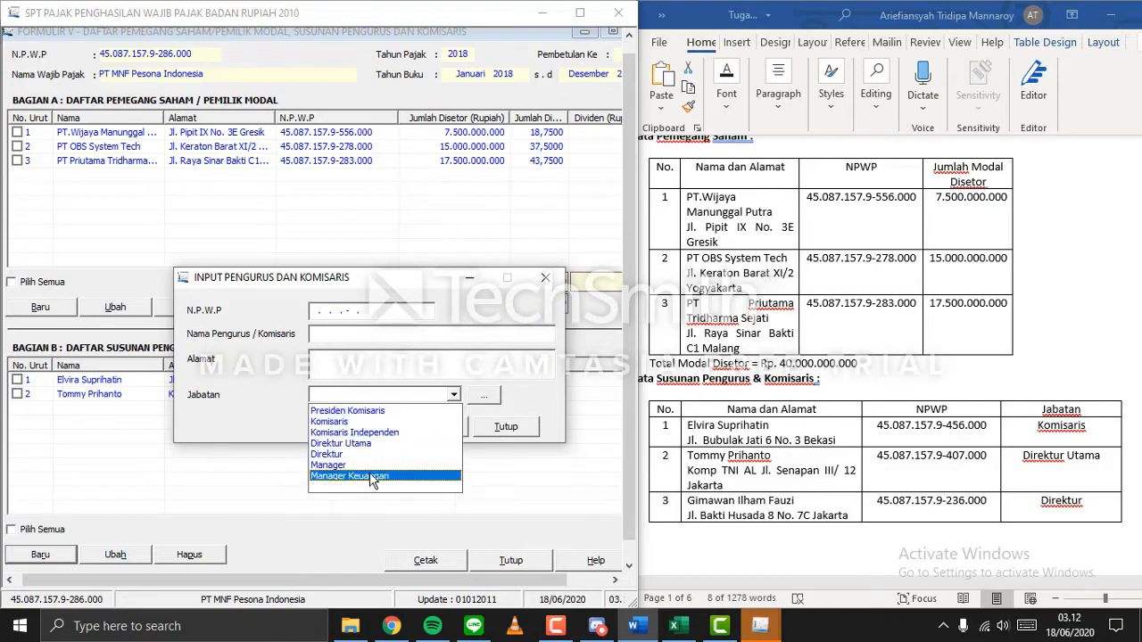
click(272, 398)
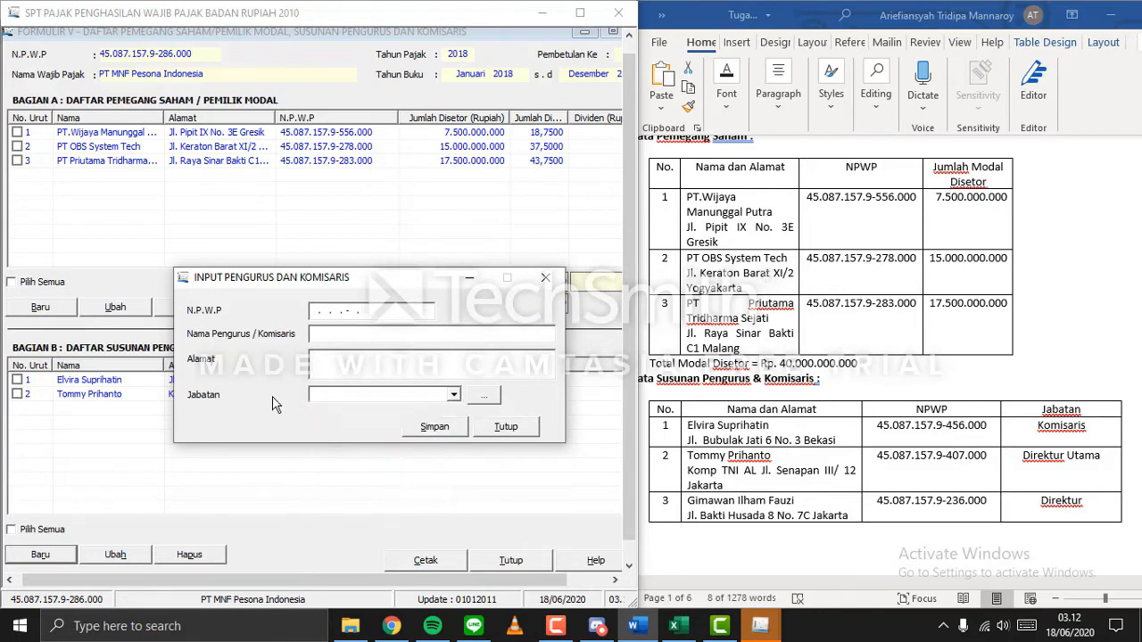
click(333, 318)
click(317, 311)
click(453, 394)
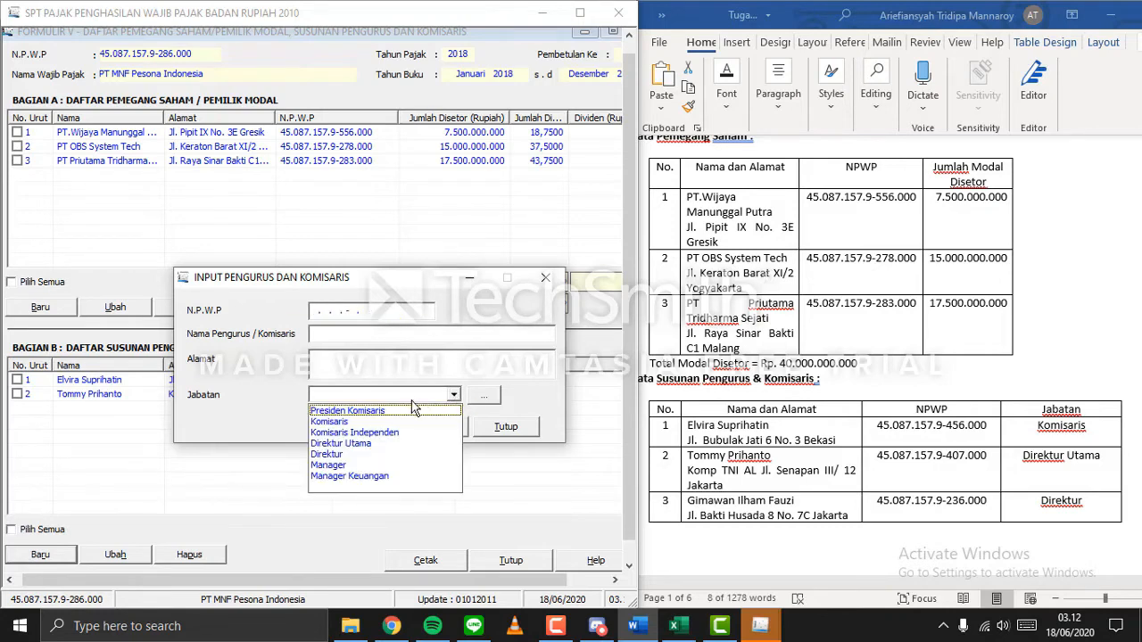
click(281, 409)
Copy the third officer's NPWP from the Word officers table into the N.P.W.P field of the new record.
click(329, 310)
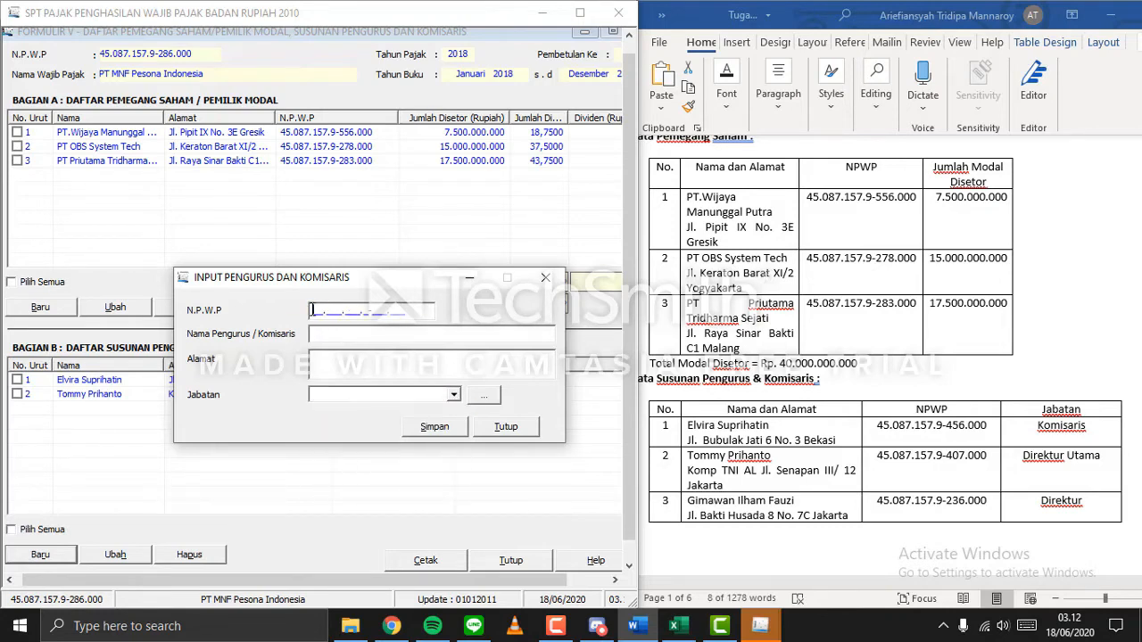
click(881, 504)
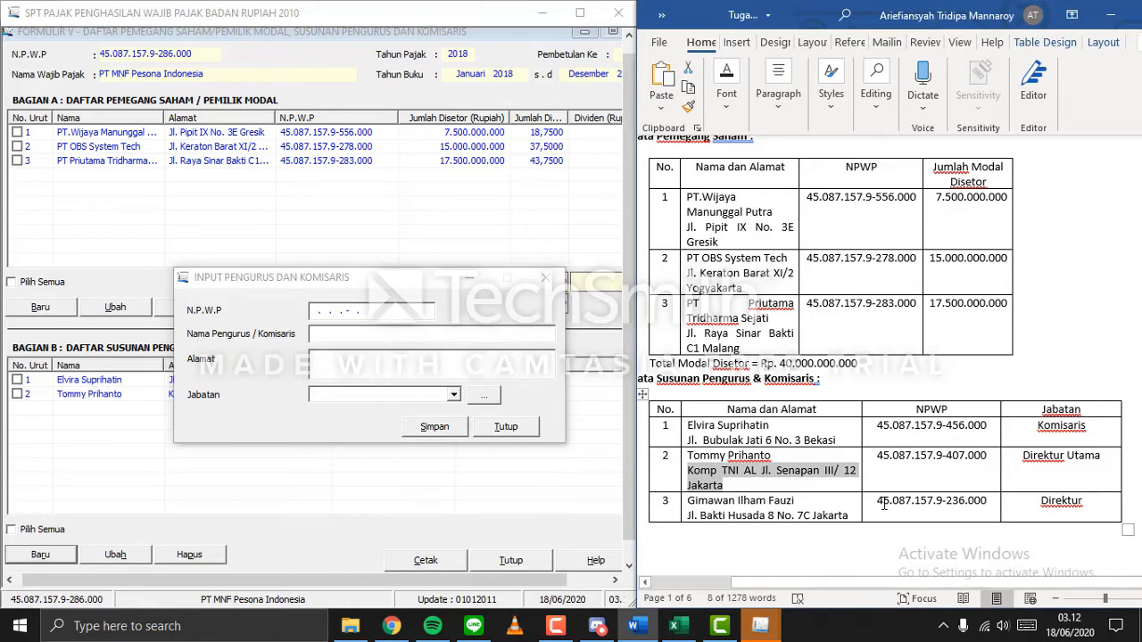
drag(882, 501, 989, 502)
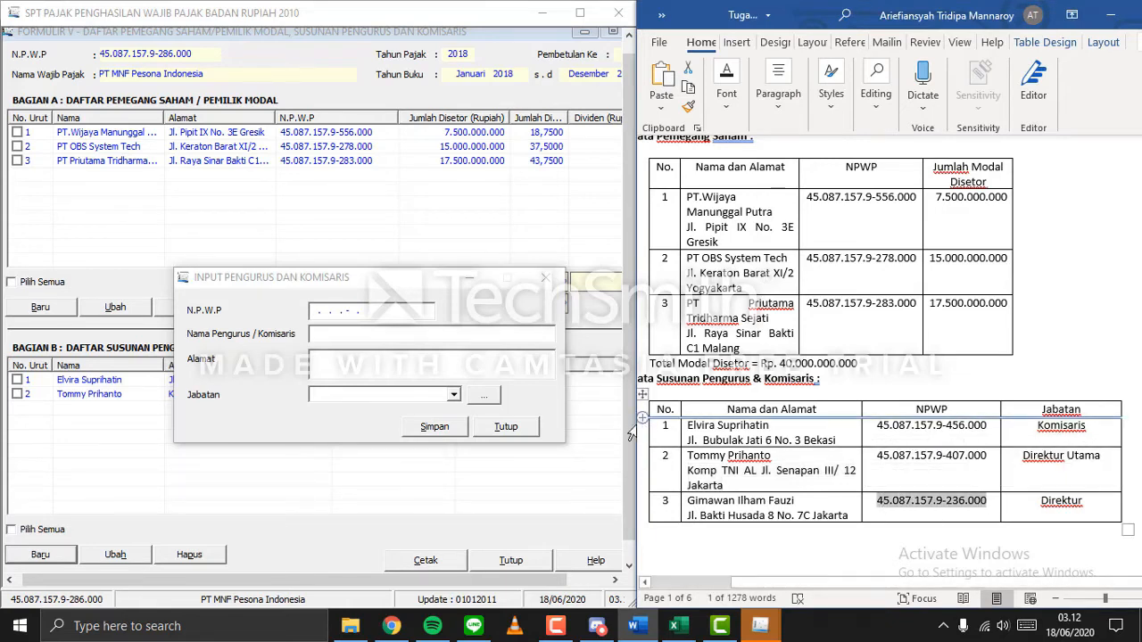
click(312, 310)
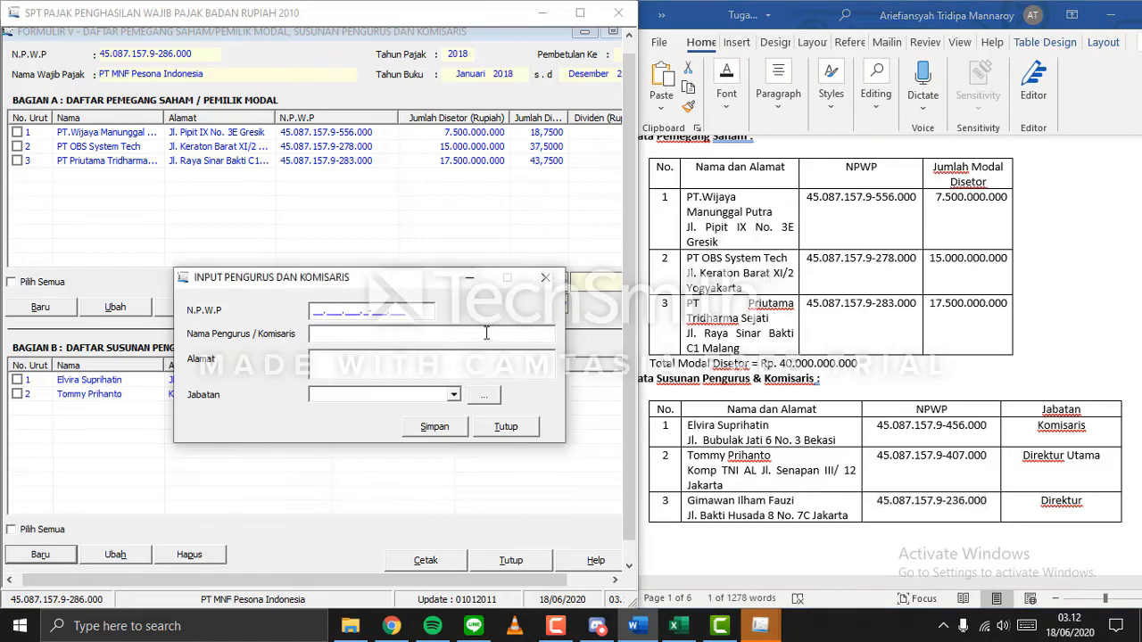
key(ctrl+v)
Copy the third officer's full name from the Word table into the Nama Pengurus / Komisaris field.
key(alt+Tab)
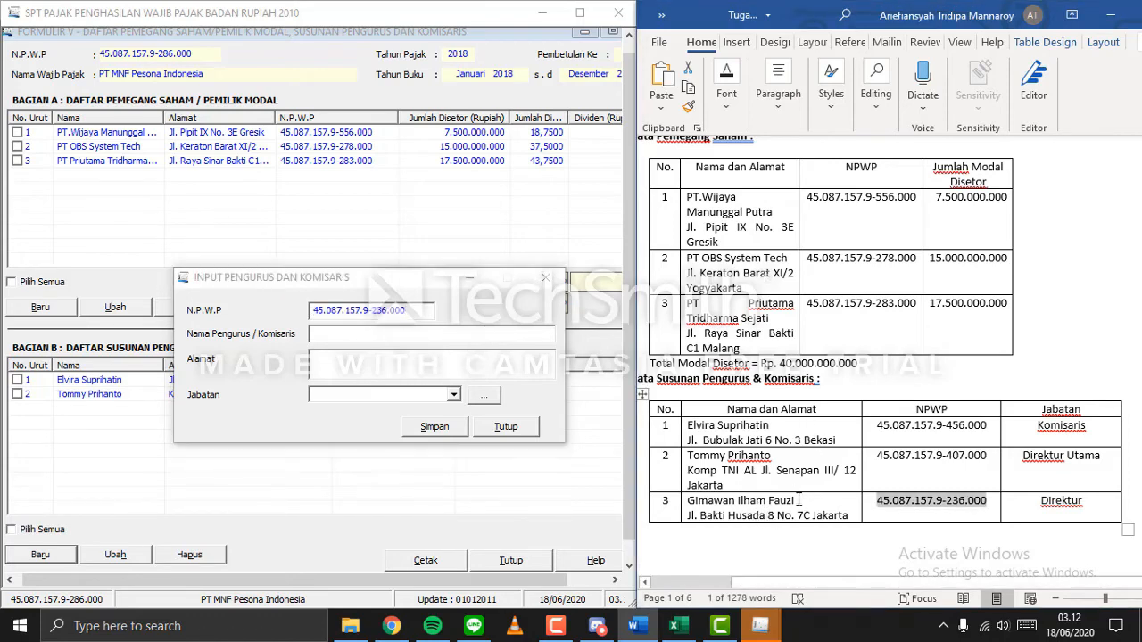
drag(788, 500, 687, 501)
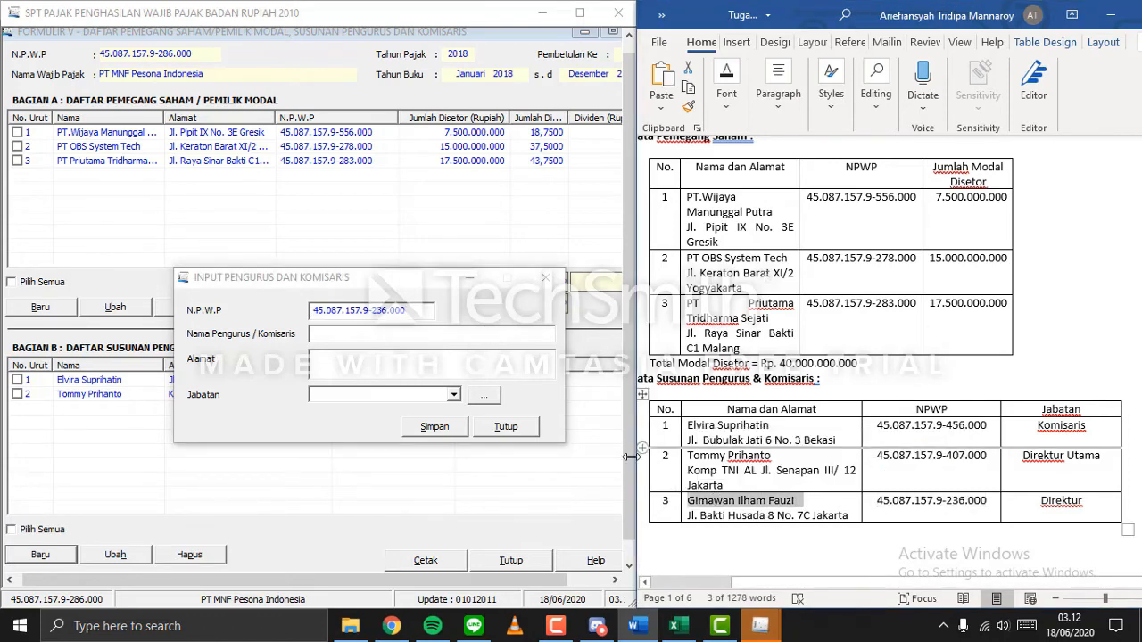
click(426, 333)
key(ctrl+v)
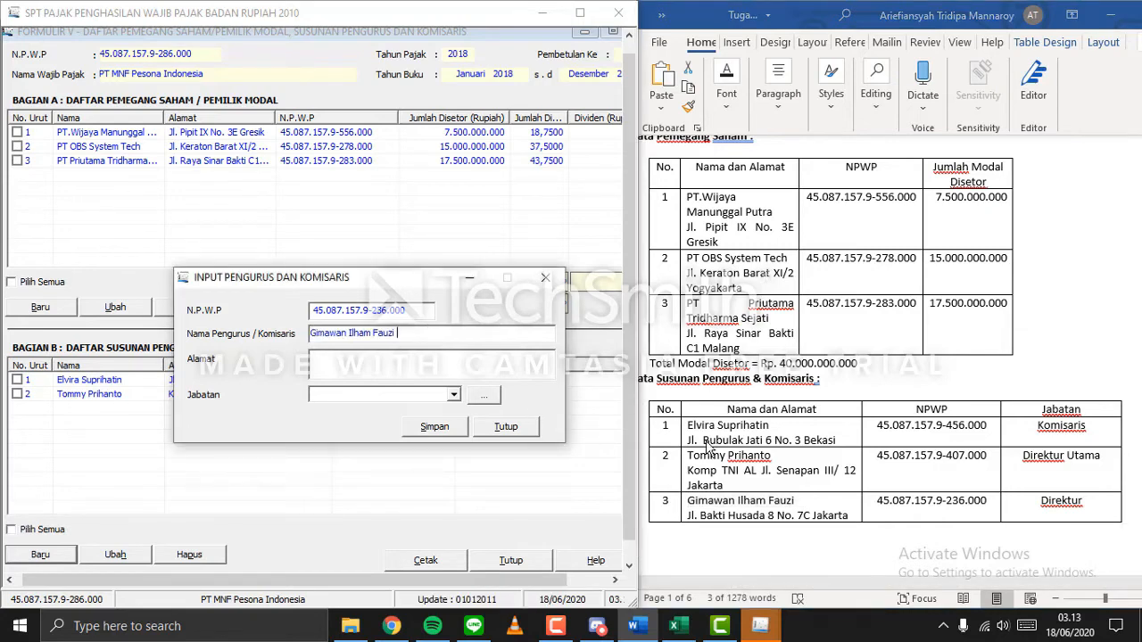
Copy the third officer's address from the Word table into the Alamat field.
click(713, 506)
drag(795, 500, 715, 516)
key(ctrl+c)
click(851, 519)
click(440, 358)
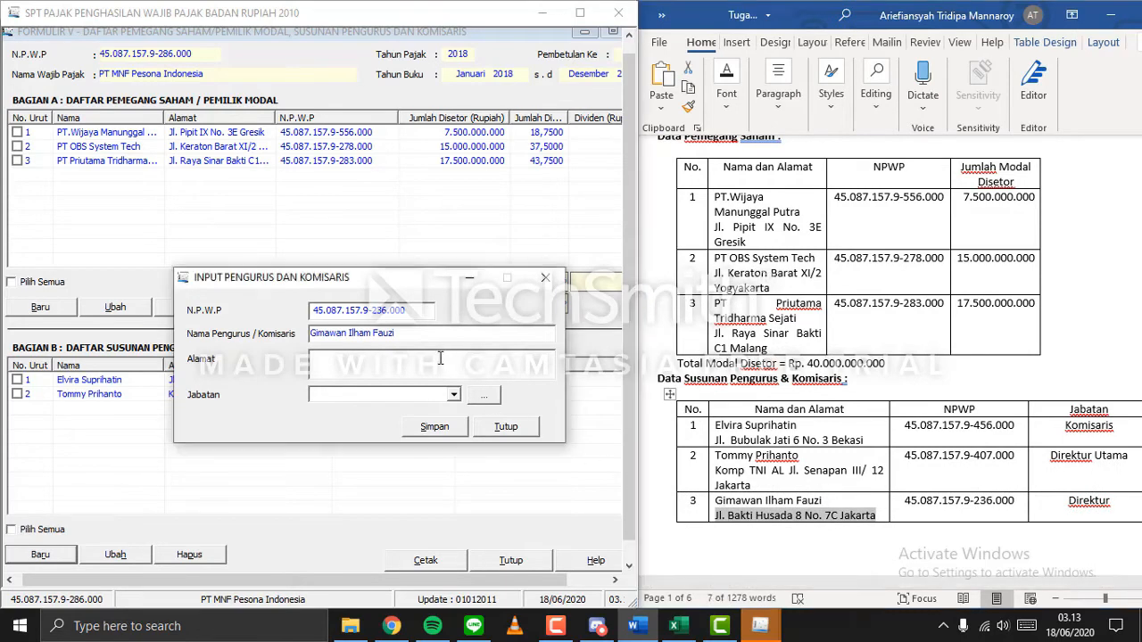
key(ctrl+v)
Set the third officer's Jabatan to Direktur, save the record, and decline recording another one.
click(453, 396)
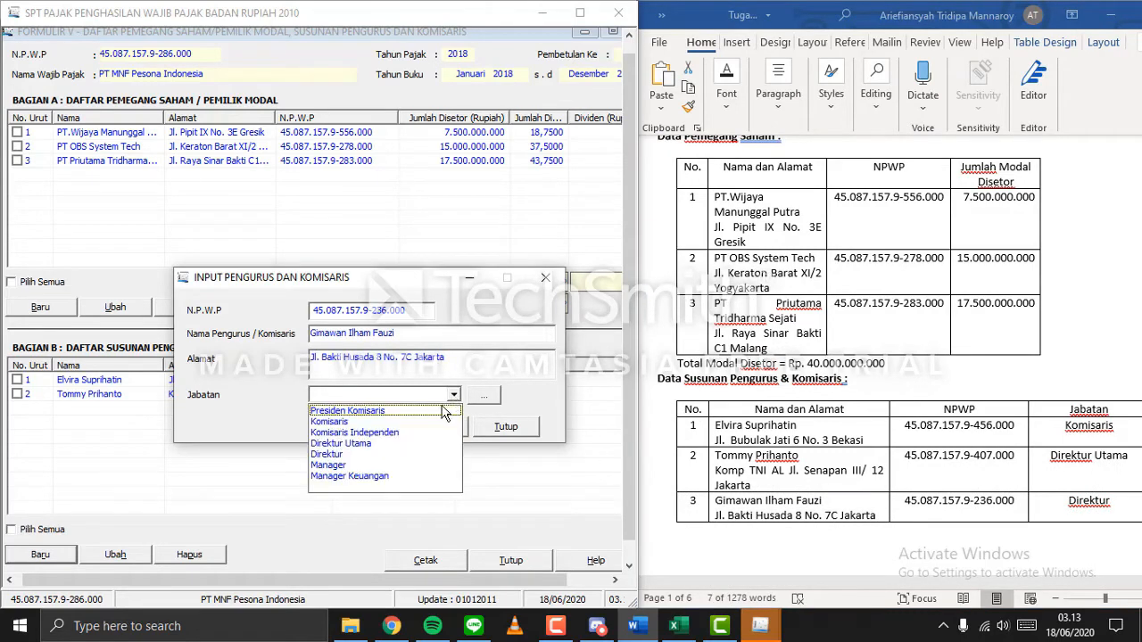
click(439, 457)
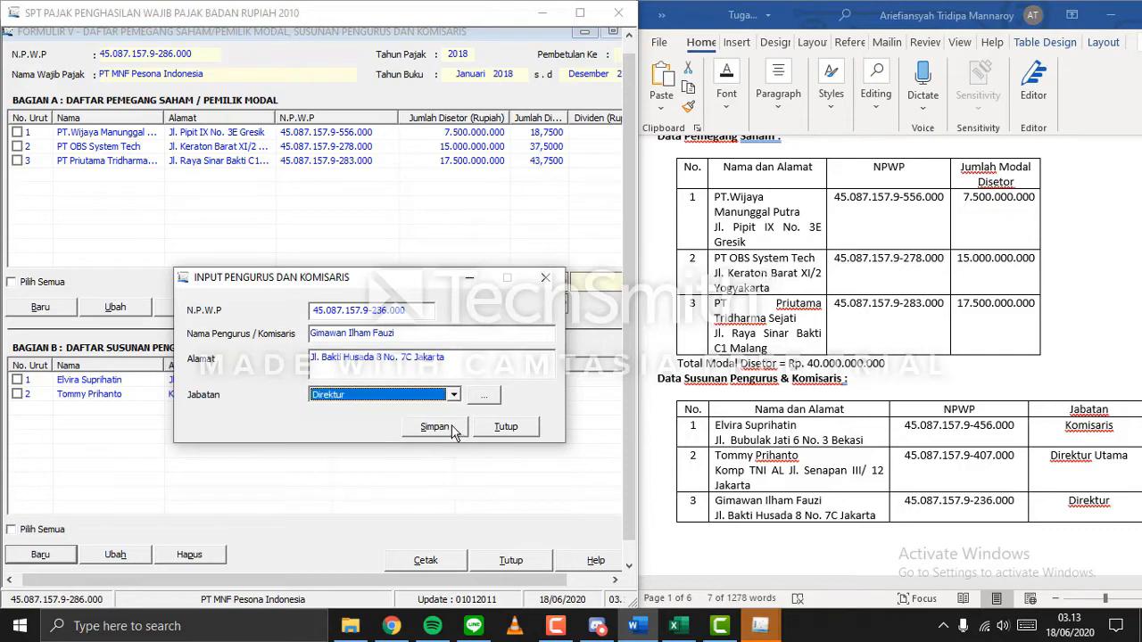
click(434, 426)
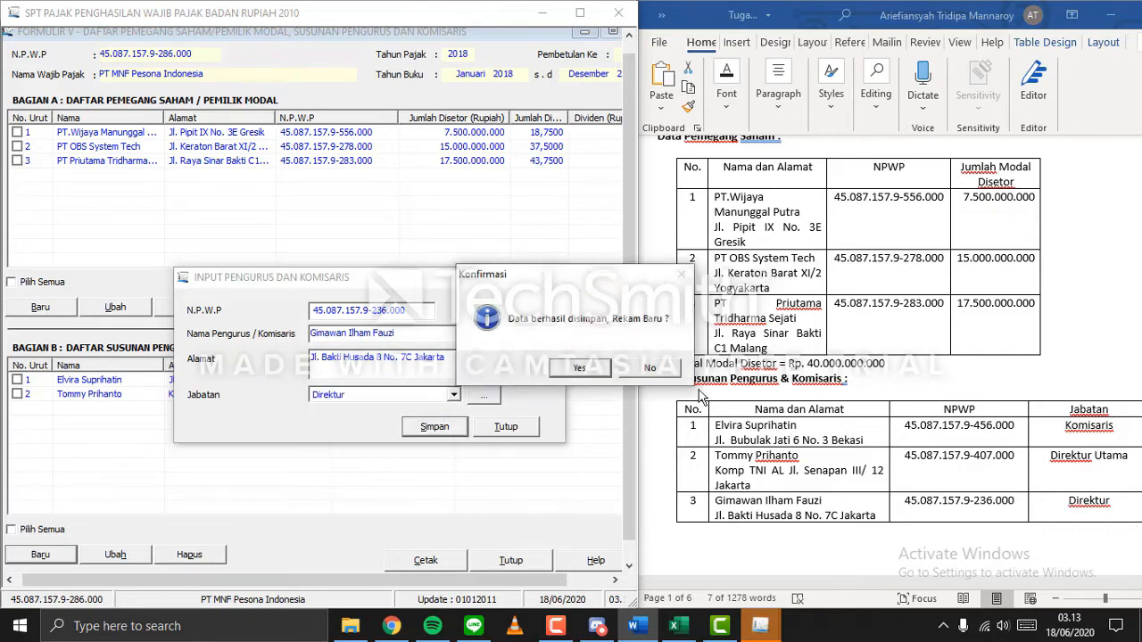
click(655, 369)
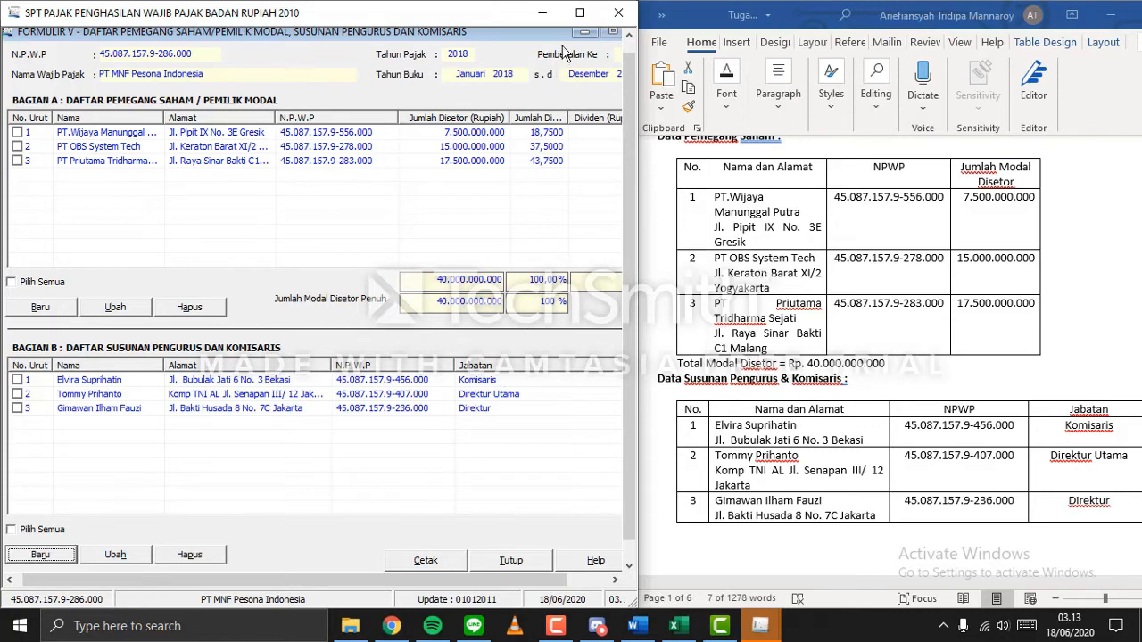
Close Formulir V and open the attachment Formulir 1771-II for cost of goods sold and business expenses.
drag(544, 36, 515, 64)
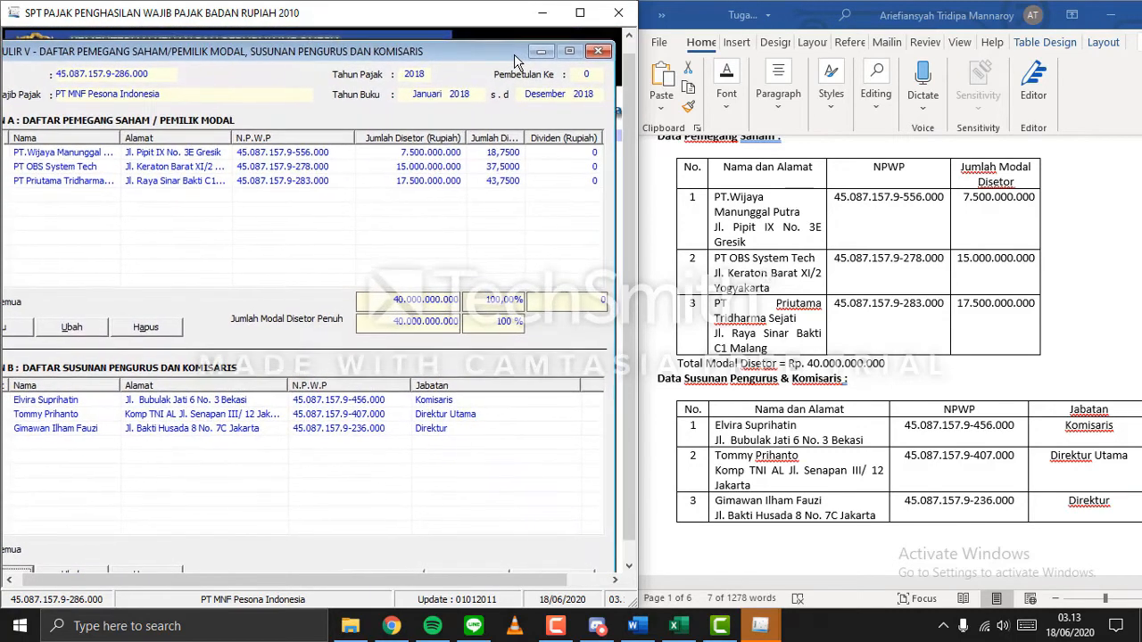
click(603, 54)
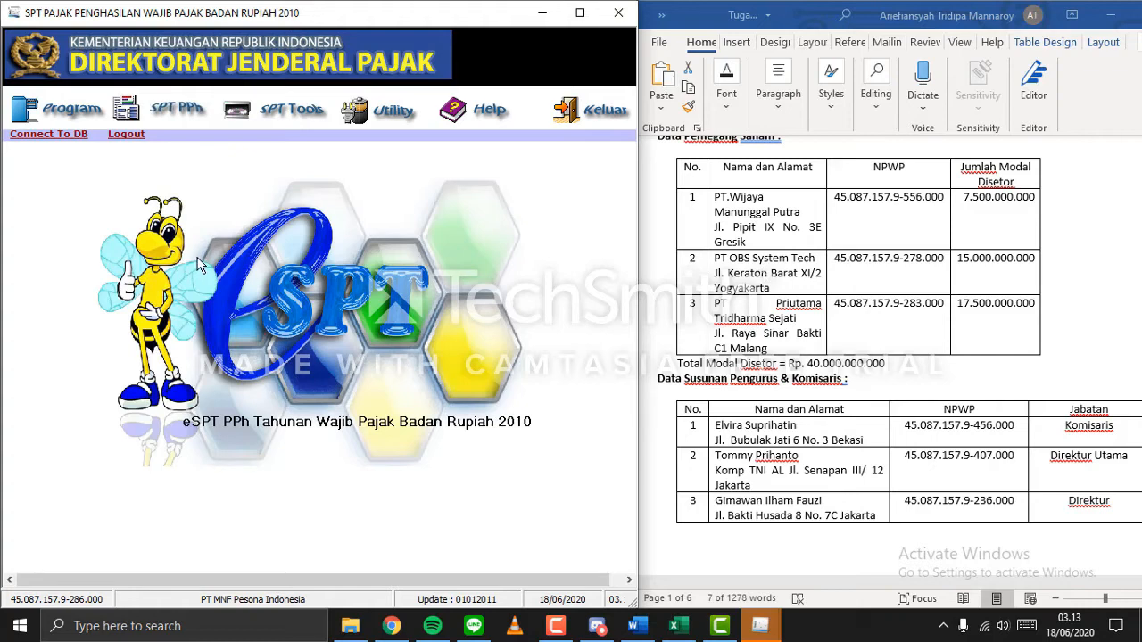
click(191, 120)
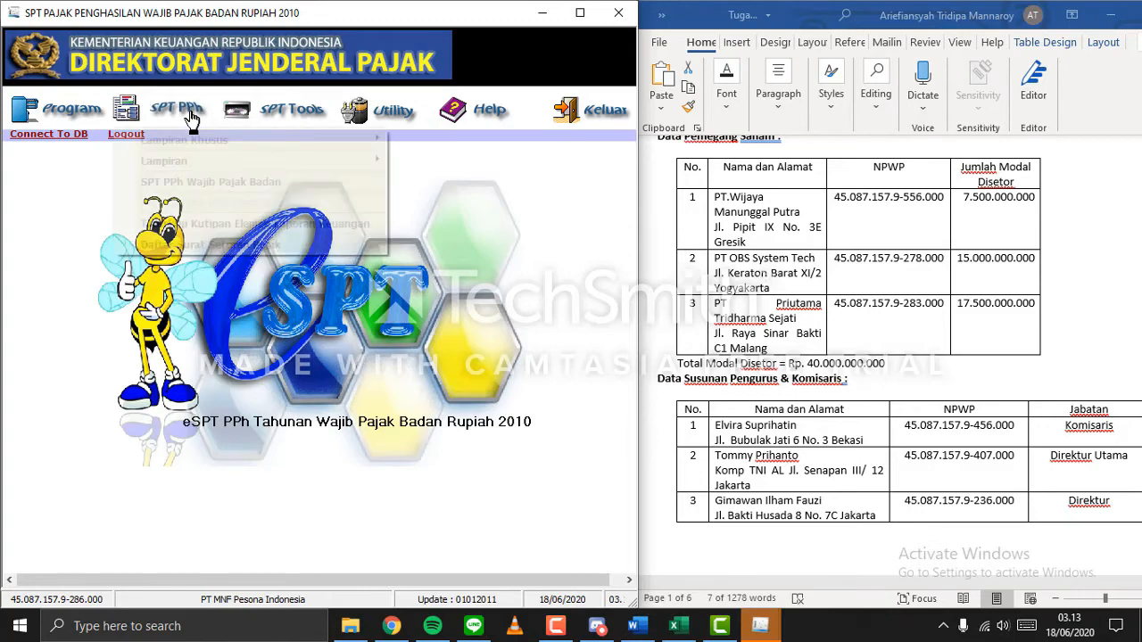
mouse_move(269, 154)
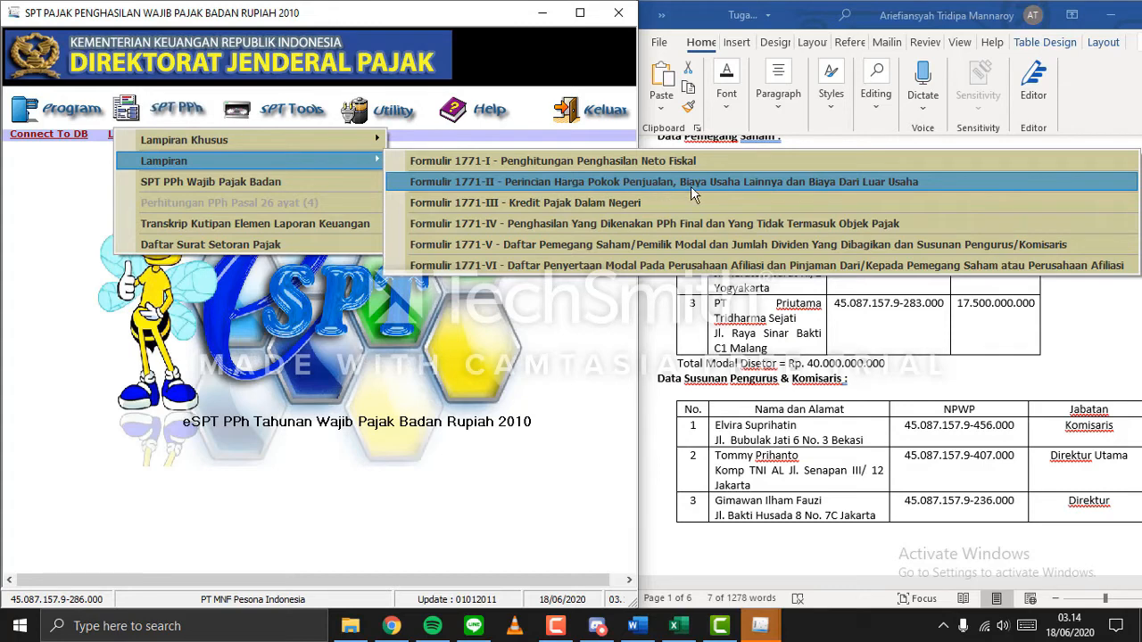
click(798, 192)
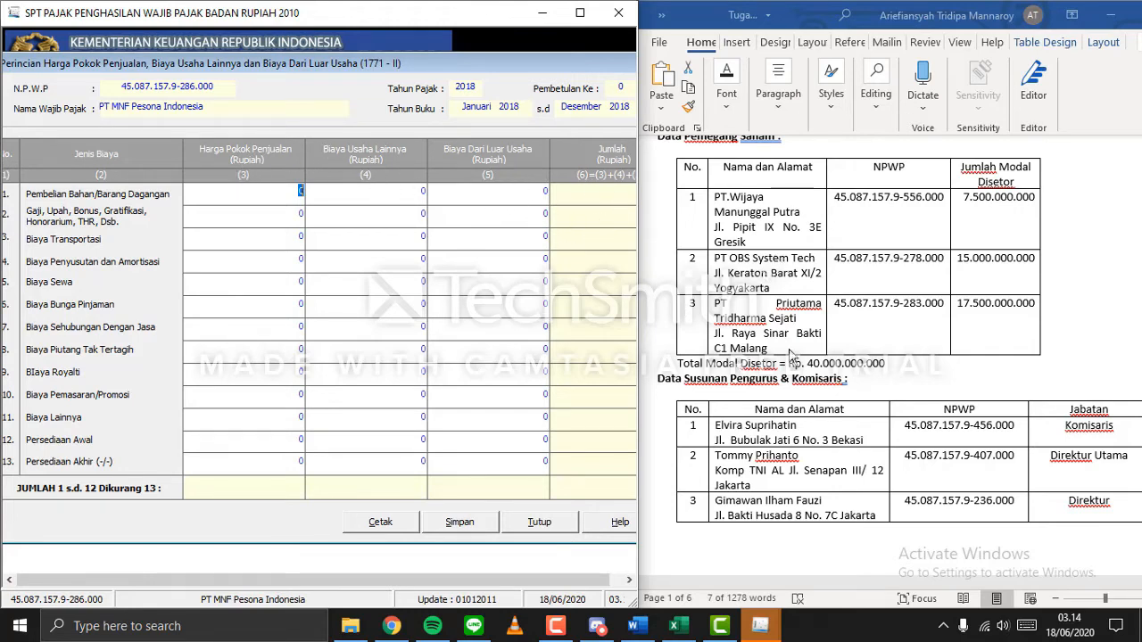
Copy the Persediaan awal barang amount 17.750.000.000 from the Word 2018 financial data into Persediaan Awal under Harga Pokok Penjualan.
click(1084, 321)
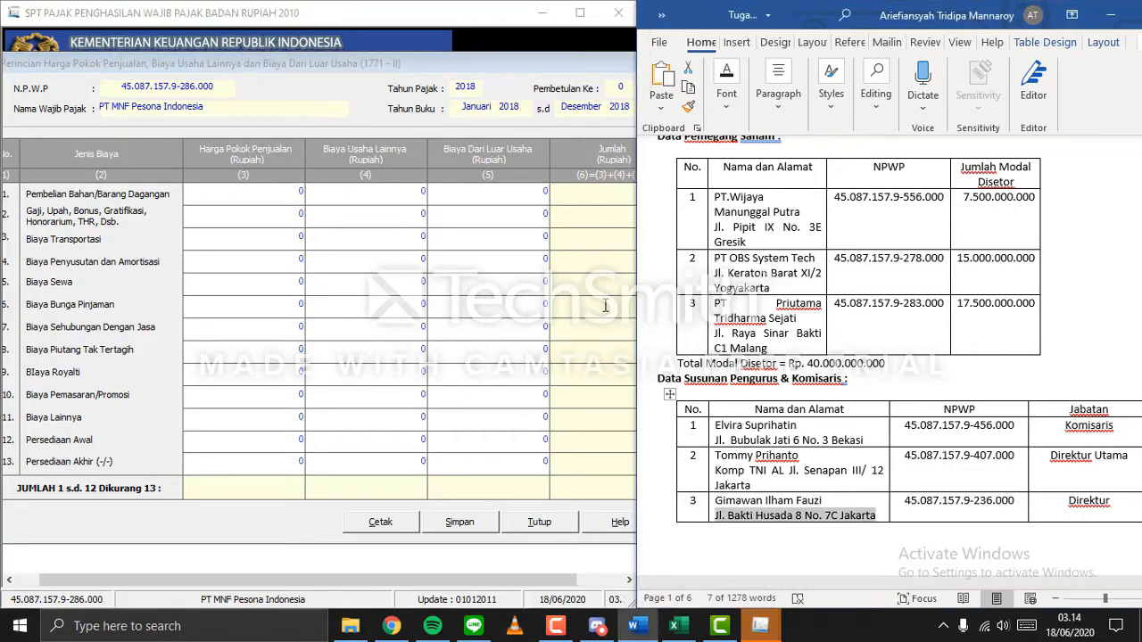
scroll(884, 358, down, 10)
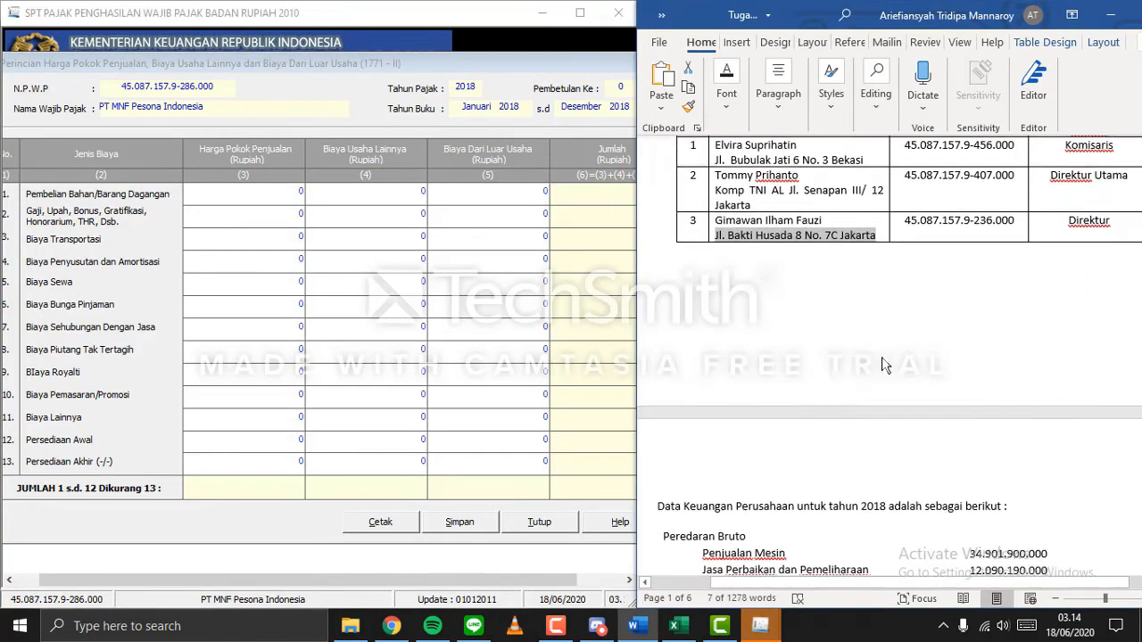
scroll(884, 358, down, 8)
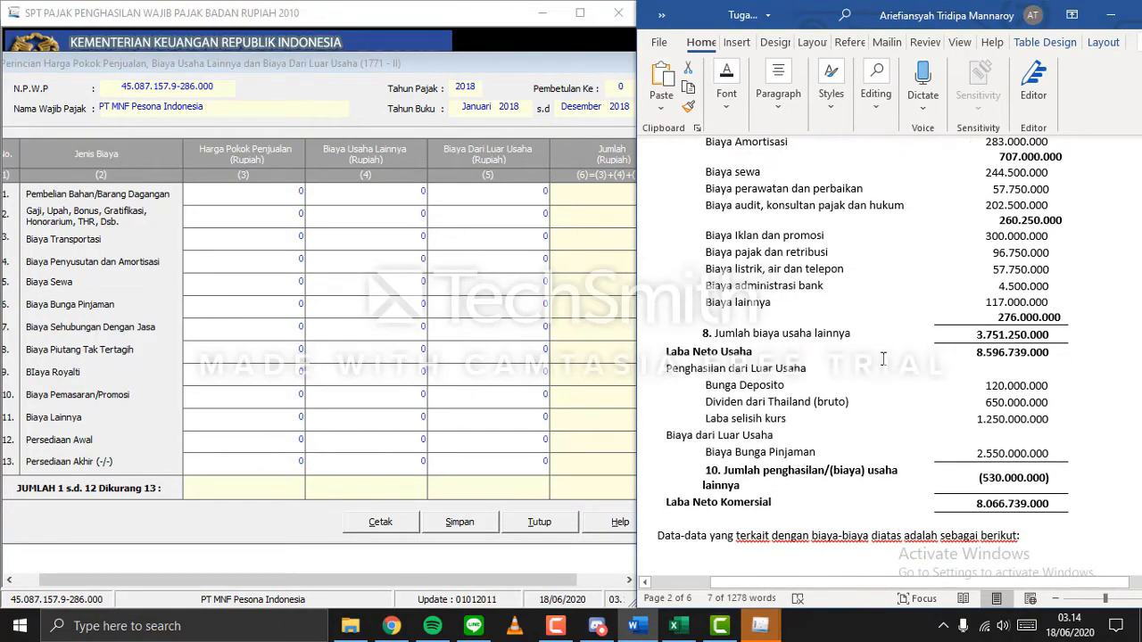
scroll(886, 355, up, 5)
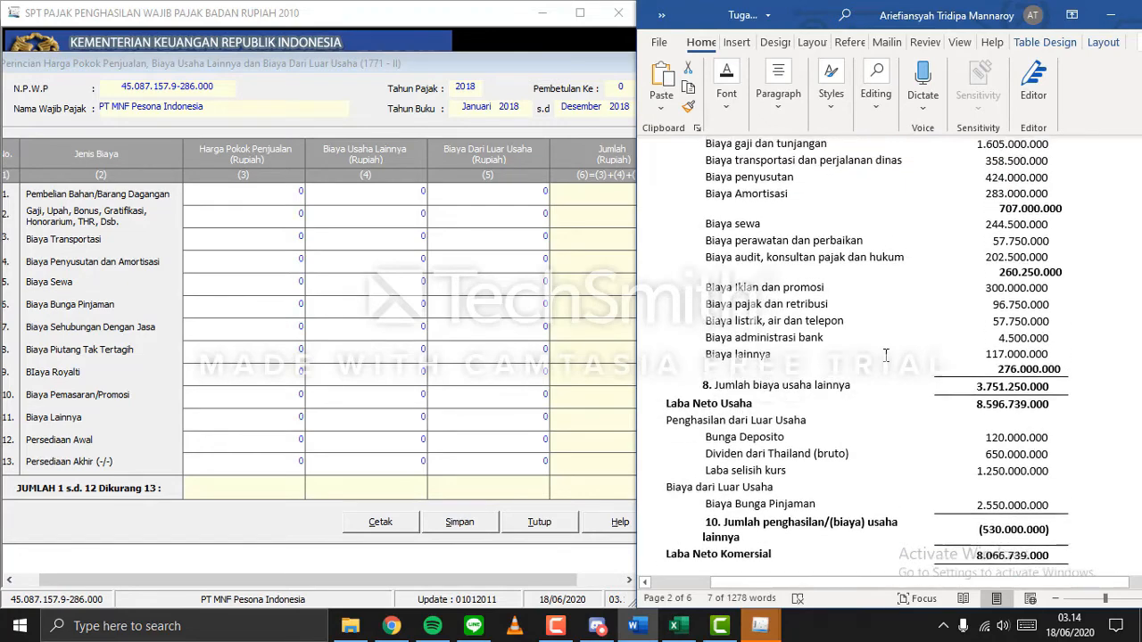
scroll(886, 355, up, 3)
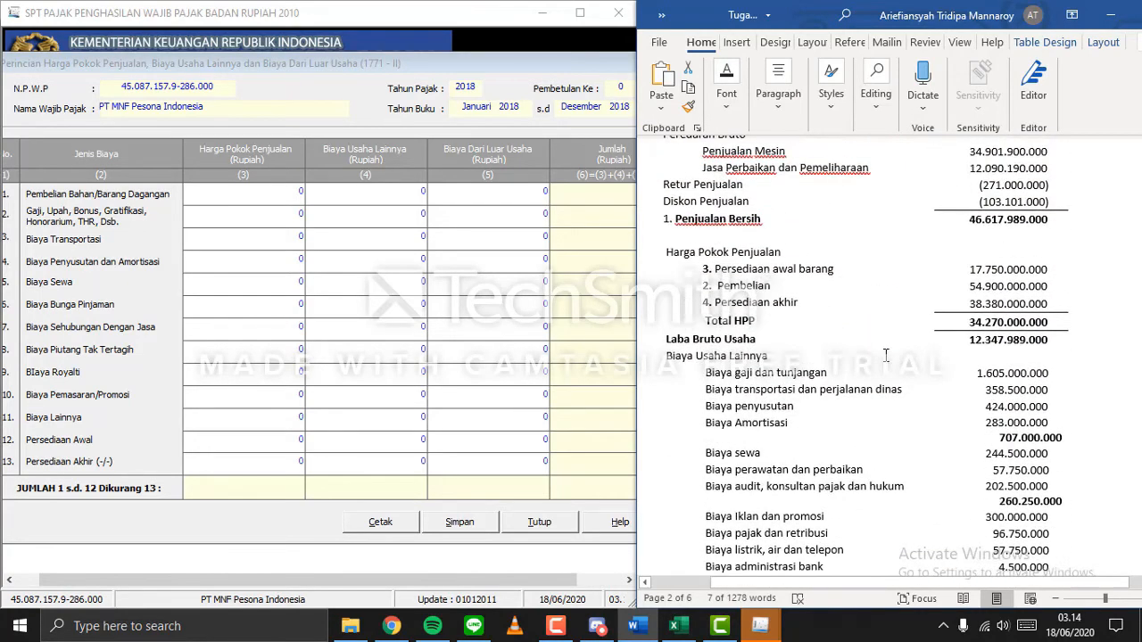
scroll(886, 355, up, 1)
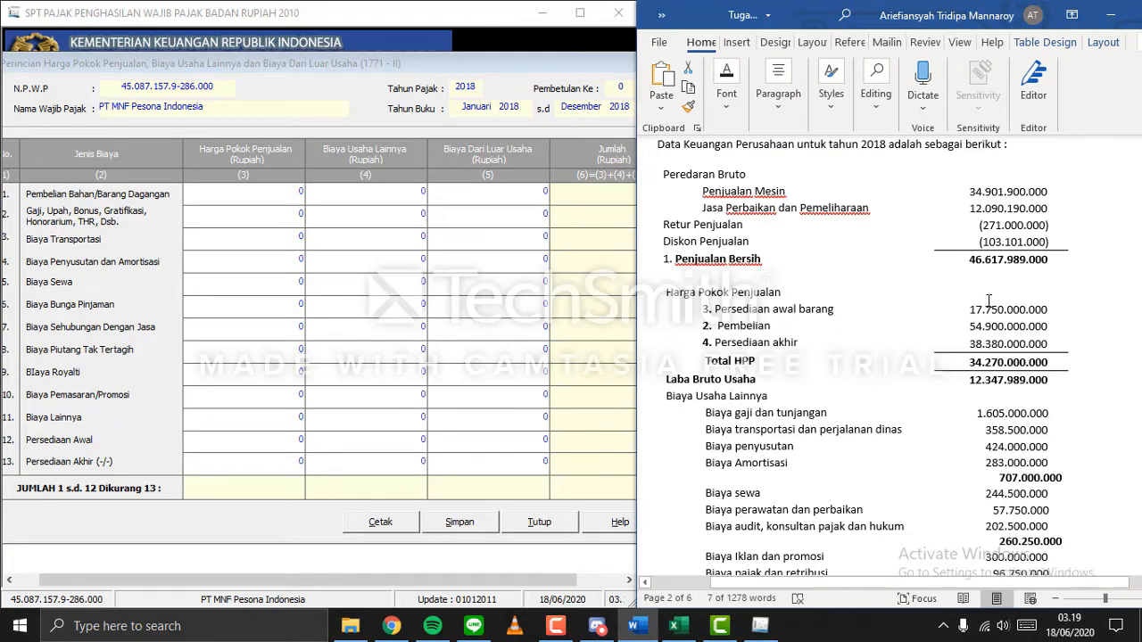
drag(970, 310, 1048, 310)
key(ctrl+c)
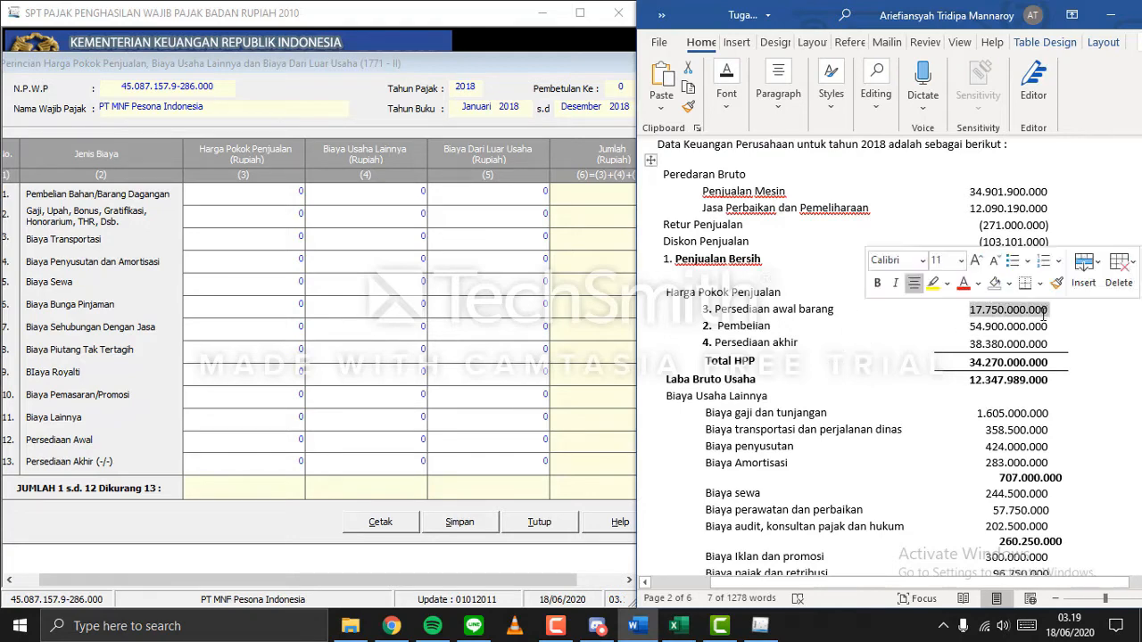
click(302, 437)
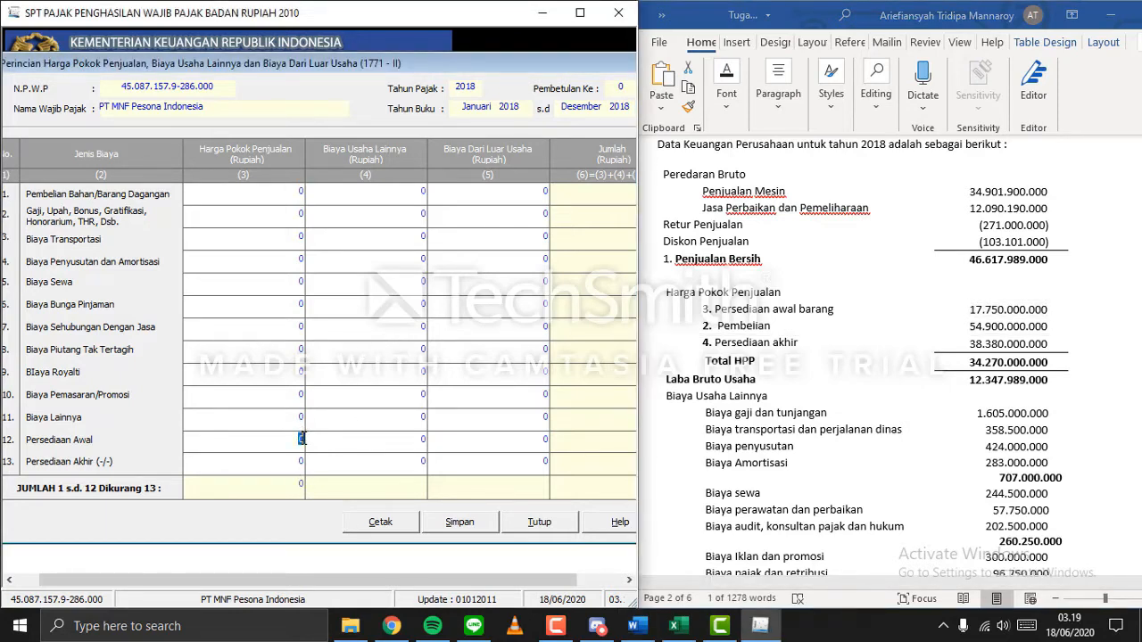
right_click(301, 437)
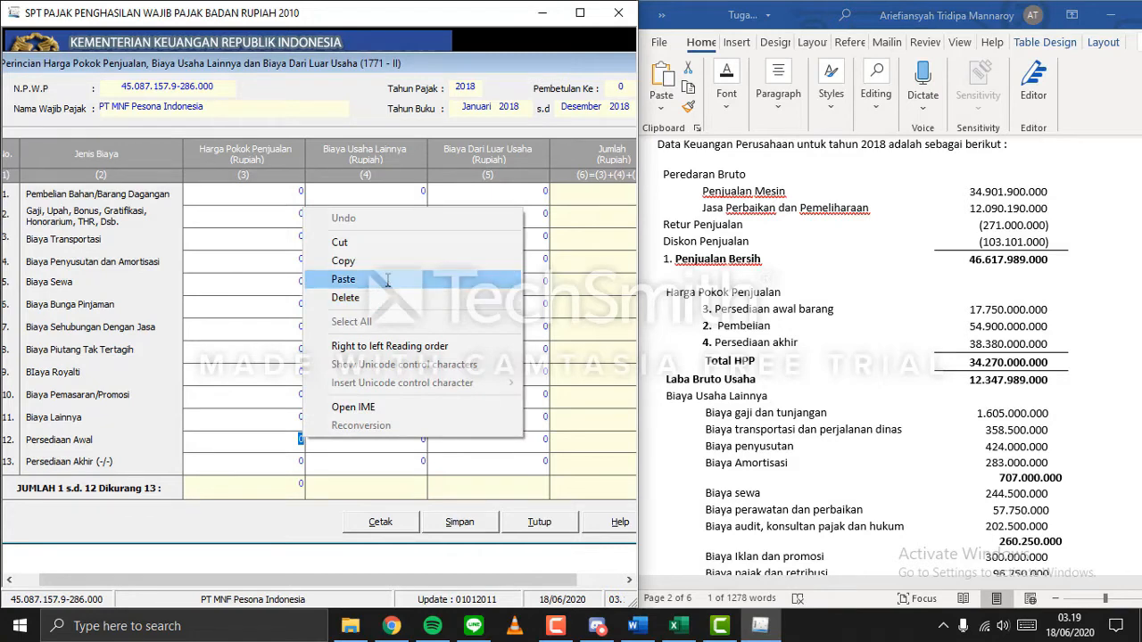
click(357, 279)
Copy the Pembelian amount 54.900.000.000 from Word into Pembelian Bahan/Barang Dagangan under Harga Pokok Penjualan.
click(982, 328)
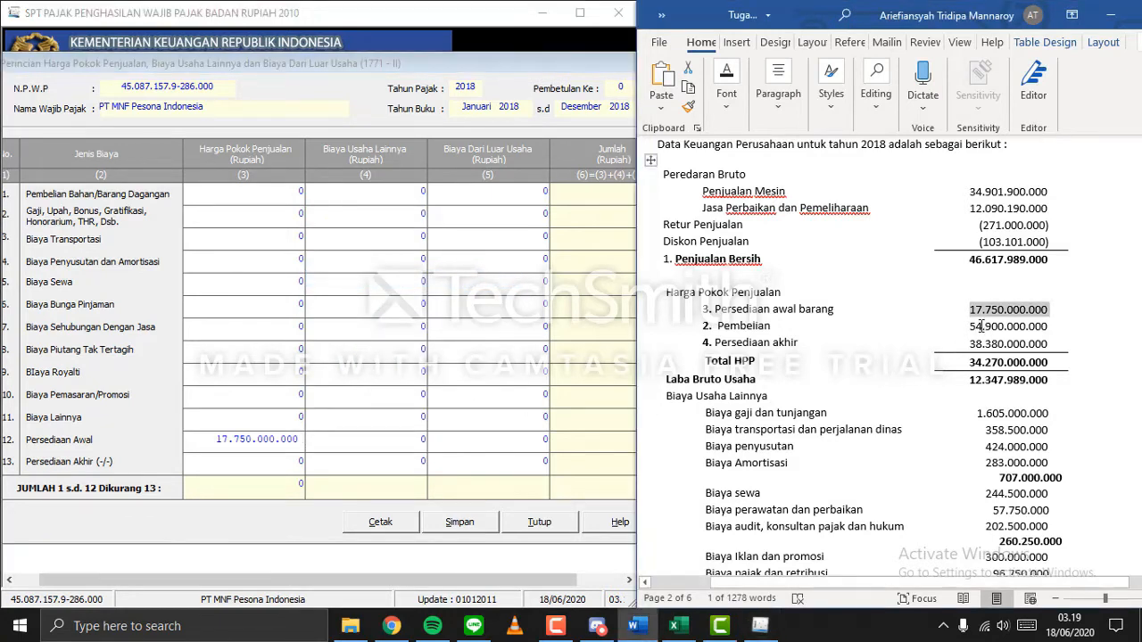
drag(971, 327, 1049, 327)
key(ctrl+c)
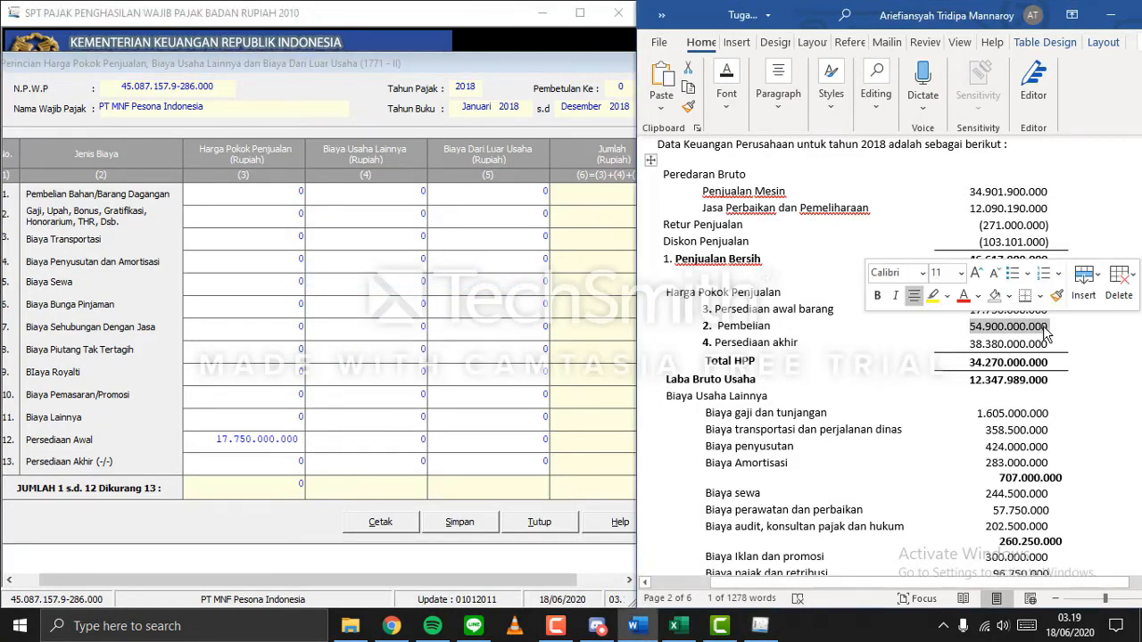
click(301, 195)
right_click(301, 191)
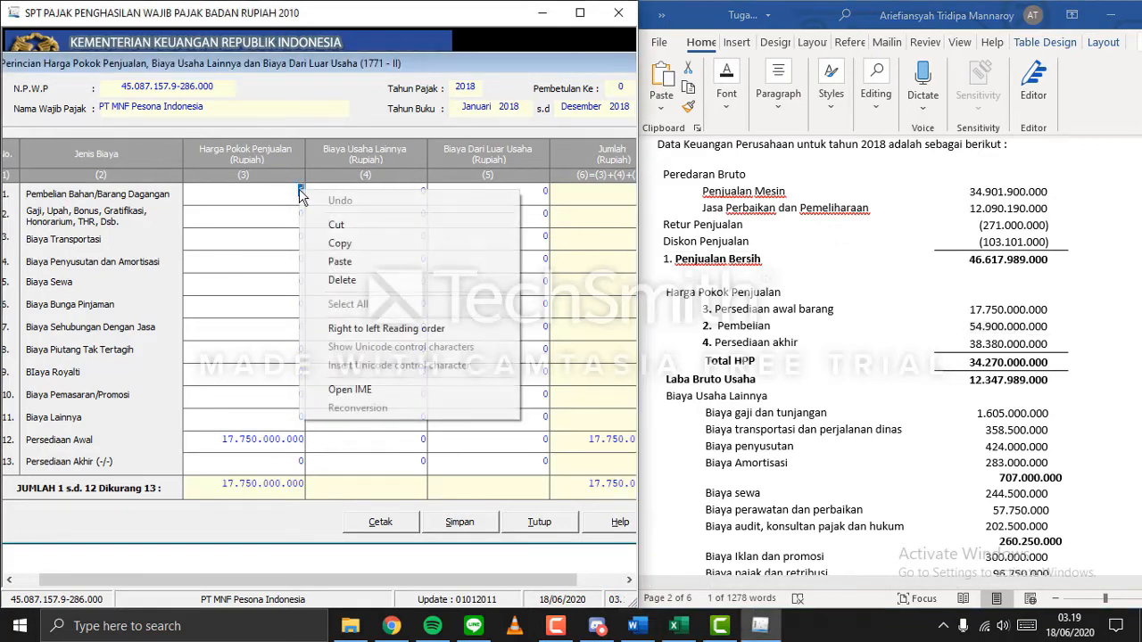
click(339, 262)
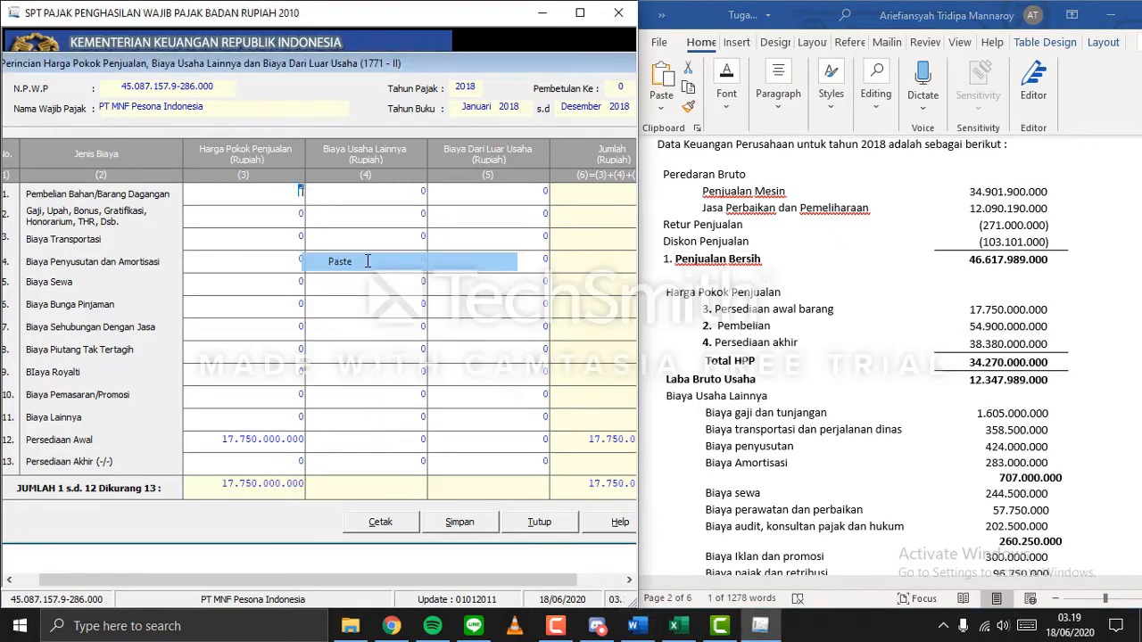
Copy the Persediaan akhir amount 38.380.000.000 from Word into Persediaan Akhir under Harga Pokok Penjualan.
double_click(1006, 326)
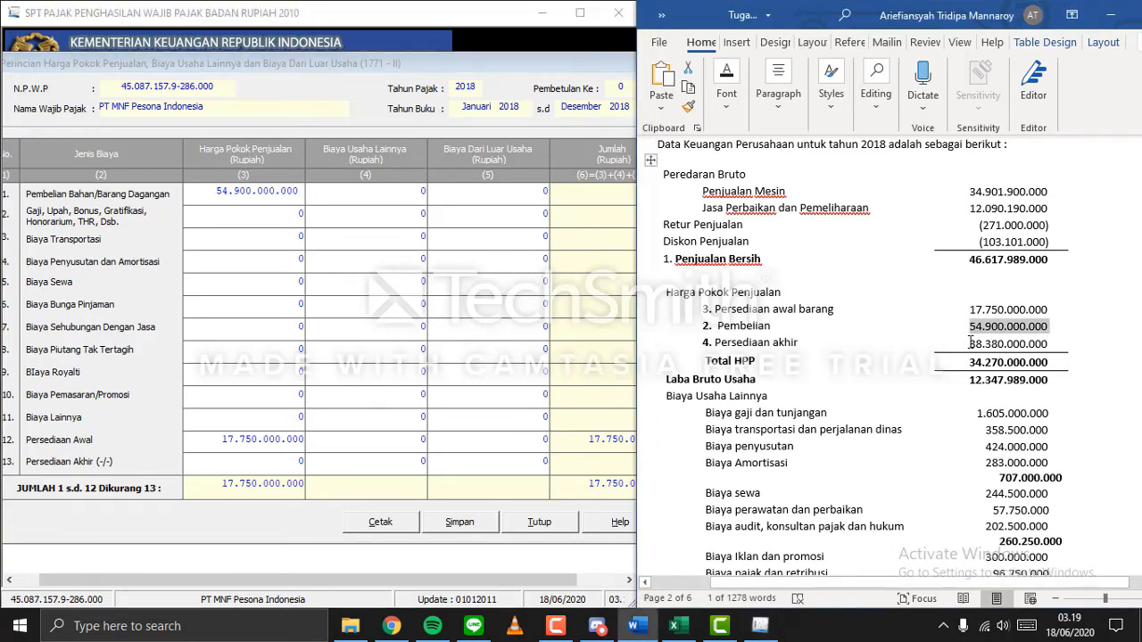
drag(970, 344, 1037, 352)
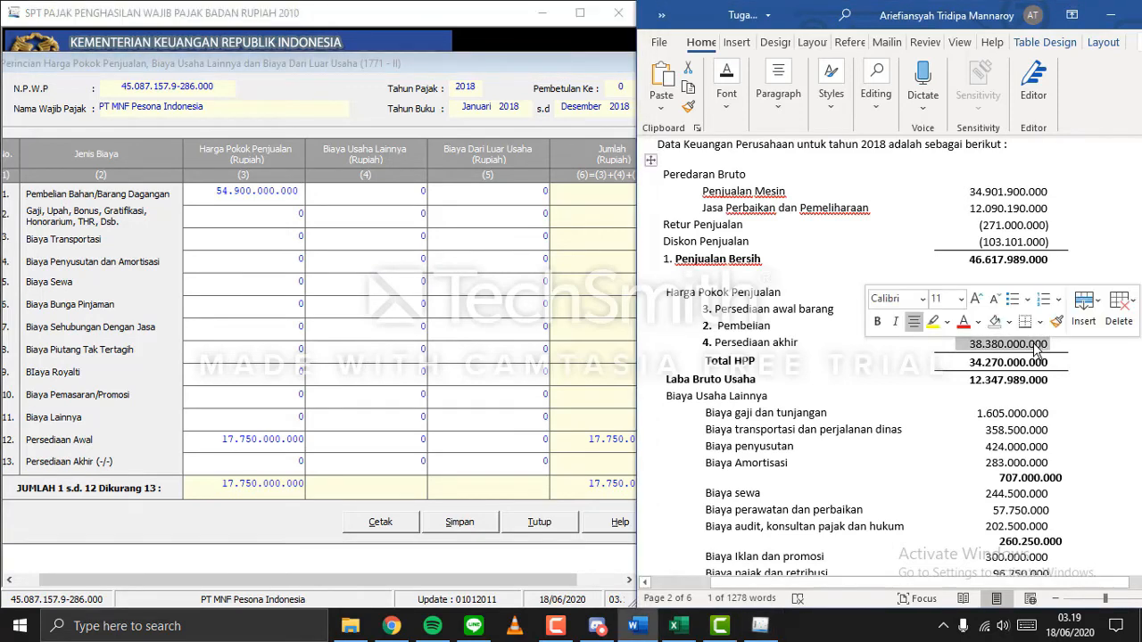
right_click(1037, 352)
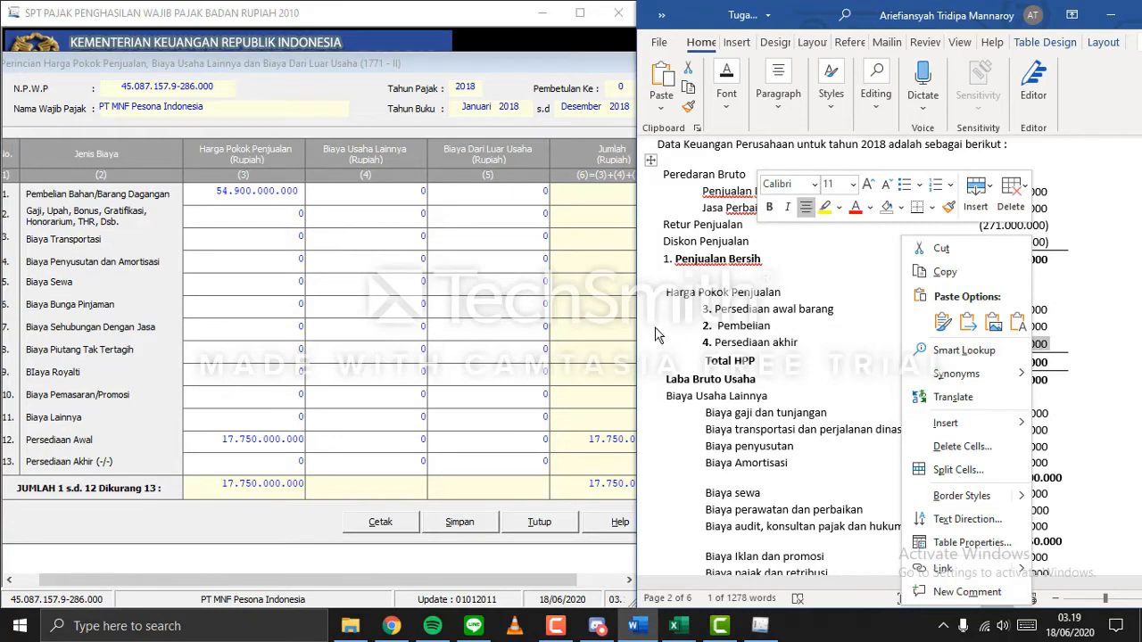
click(910, 273)
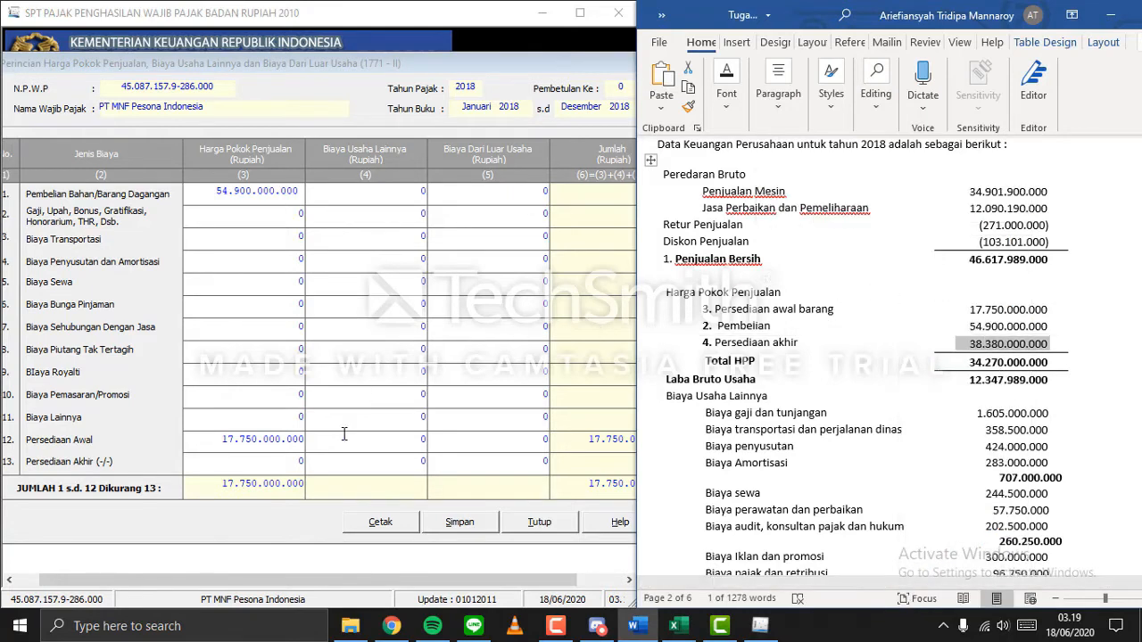
click(301, 462)
right_click(301, 461)
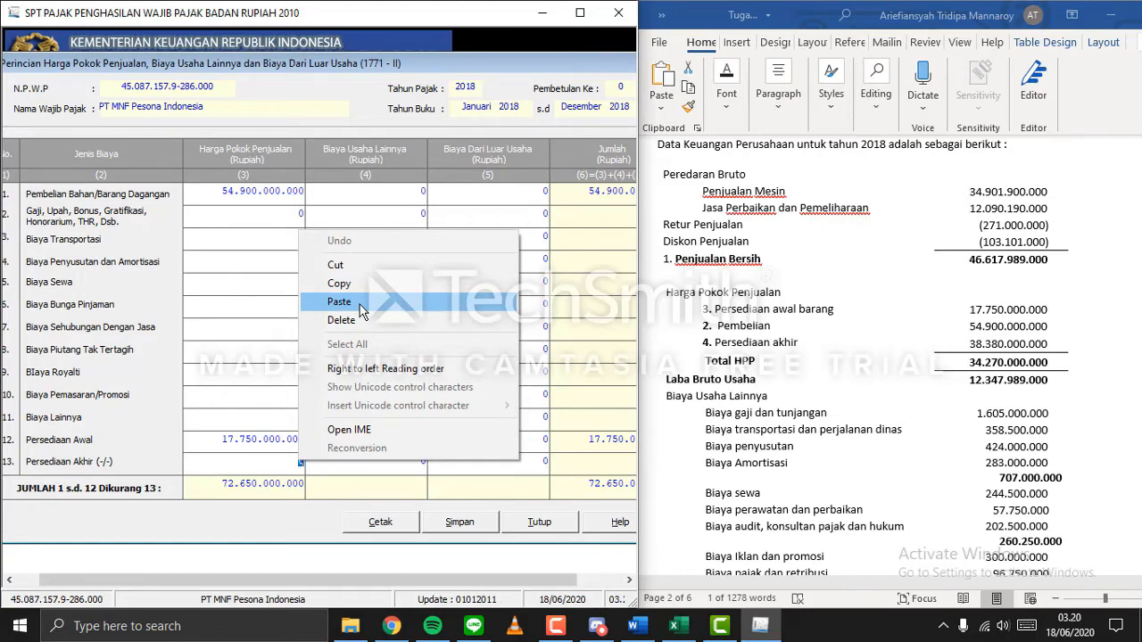
click(359, 304)
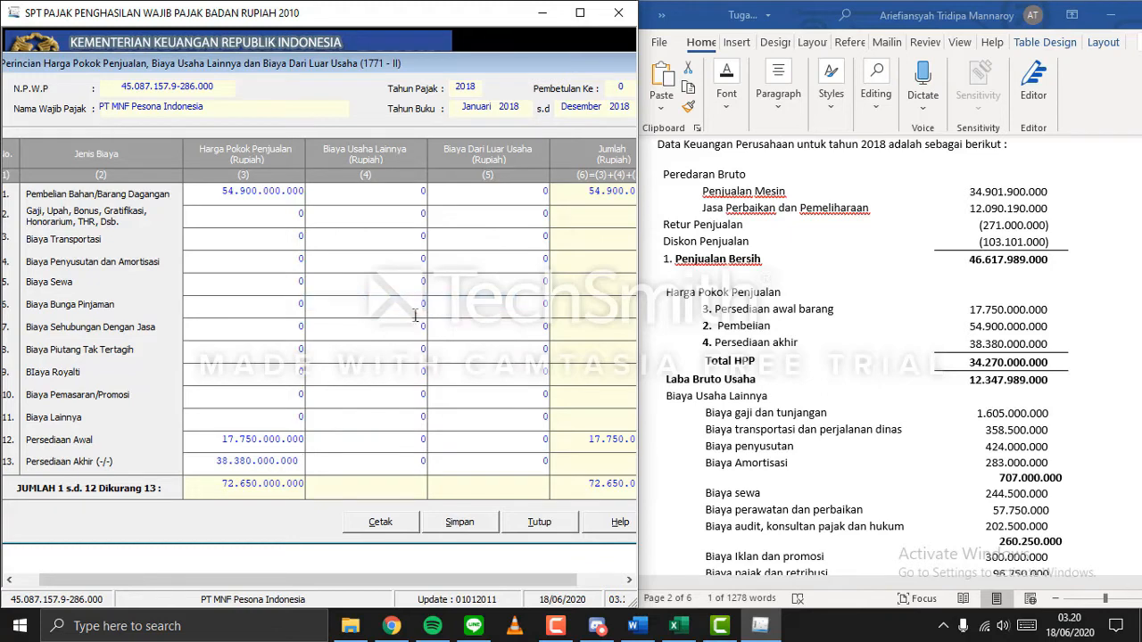
click(417, 308)
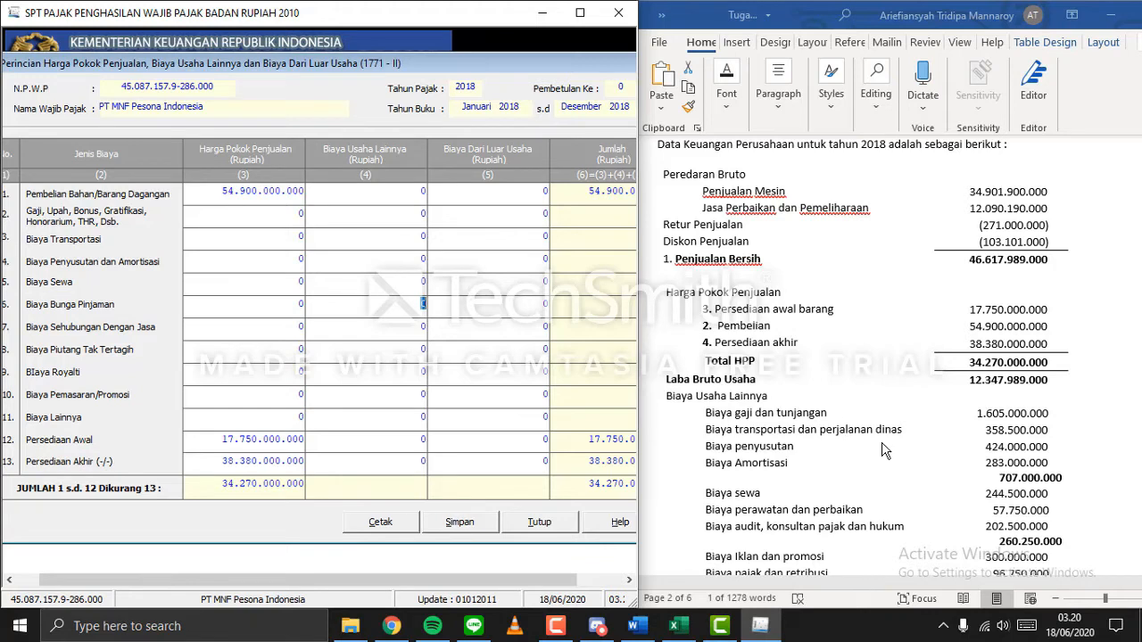
Copy the Biaya gaji dan tunjangan amount 1.605.000.000 from Word into the Gaji, Upah, Bonus row under Biaya Usaha Lainnya.
scroll(884, 451, down, 1)
scroll(884, 450, down, 2)
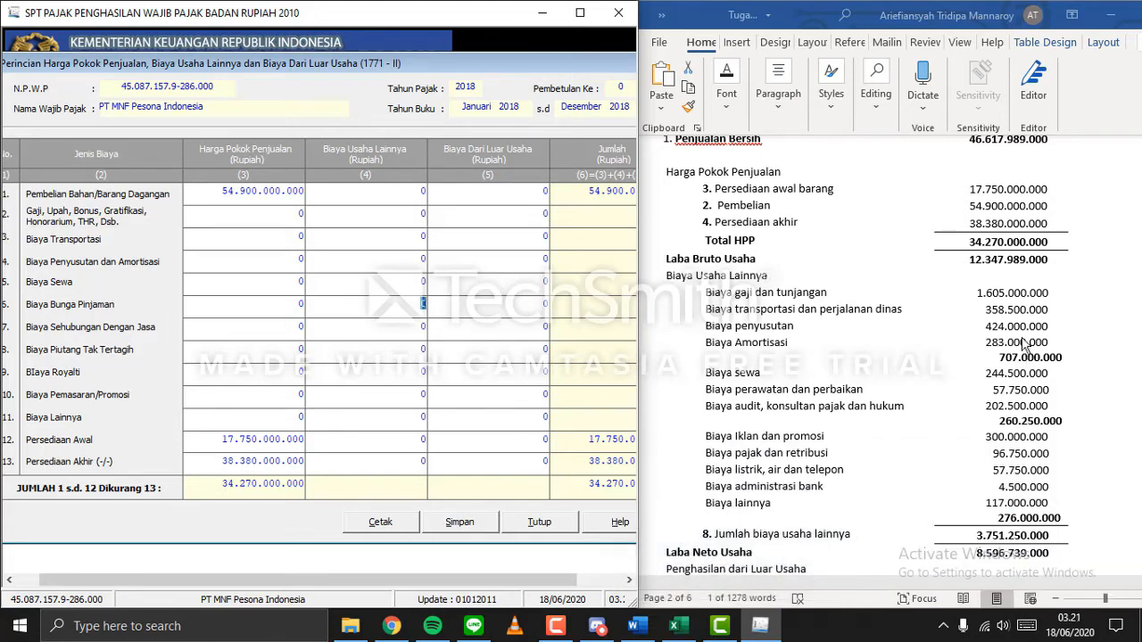
click(989, 299)
click(980, 292)
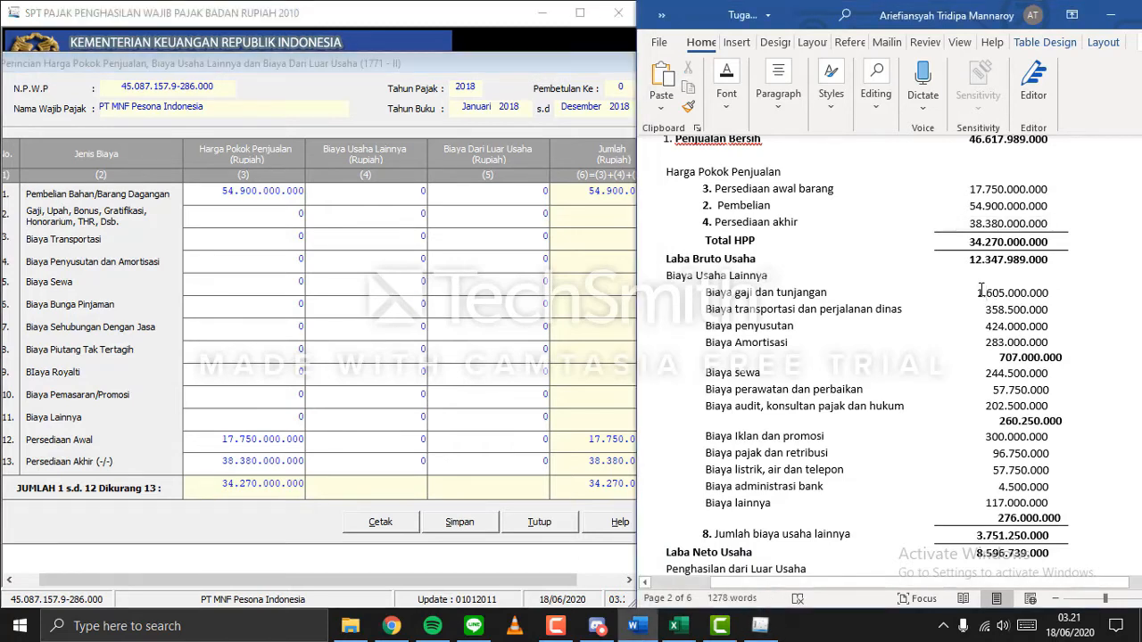
drag(980, 292, 1049, 297)
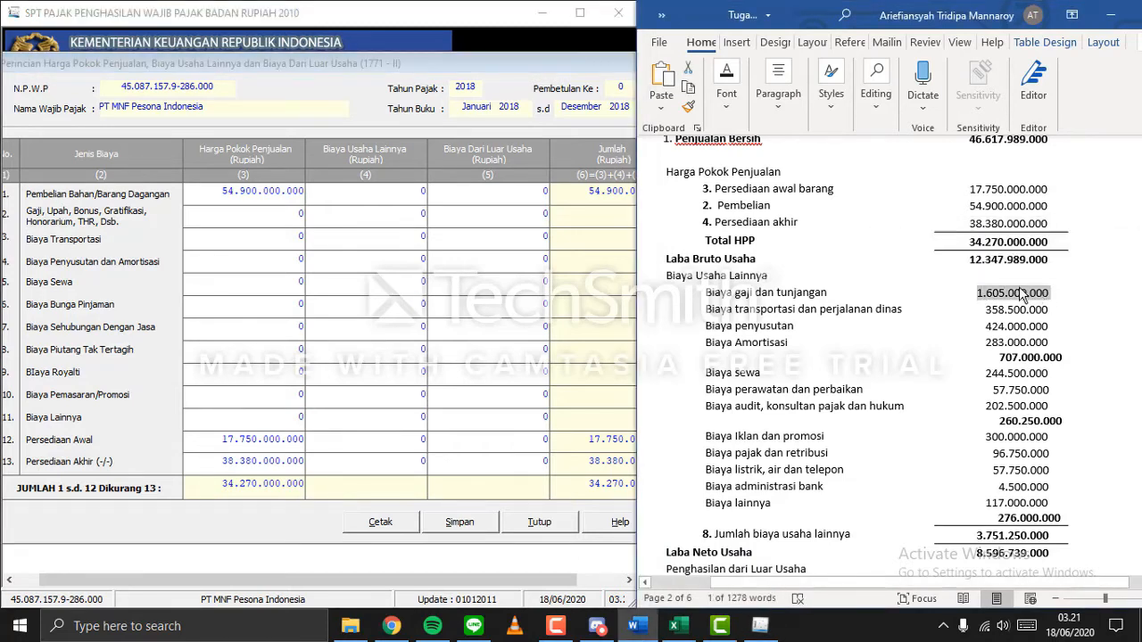
right_click(1025, 295)
click(946, 249)
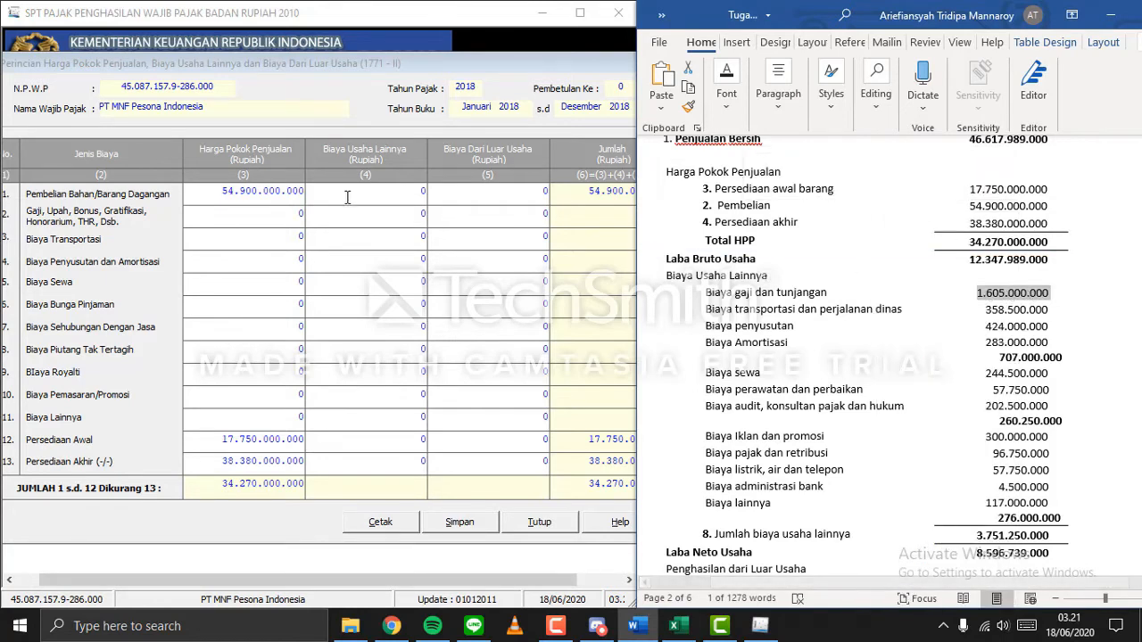
click(427, 212)
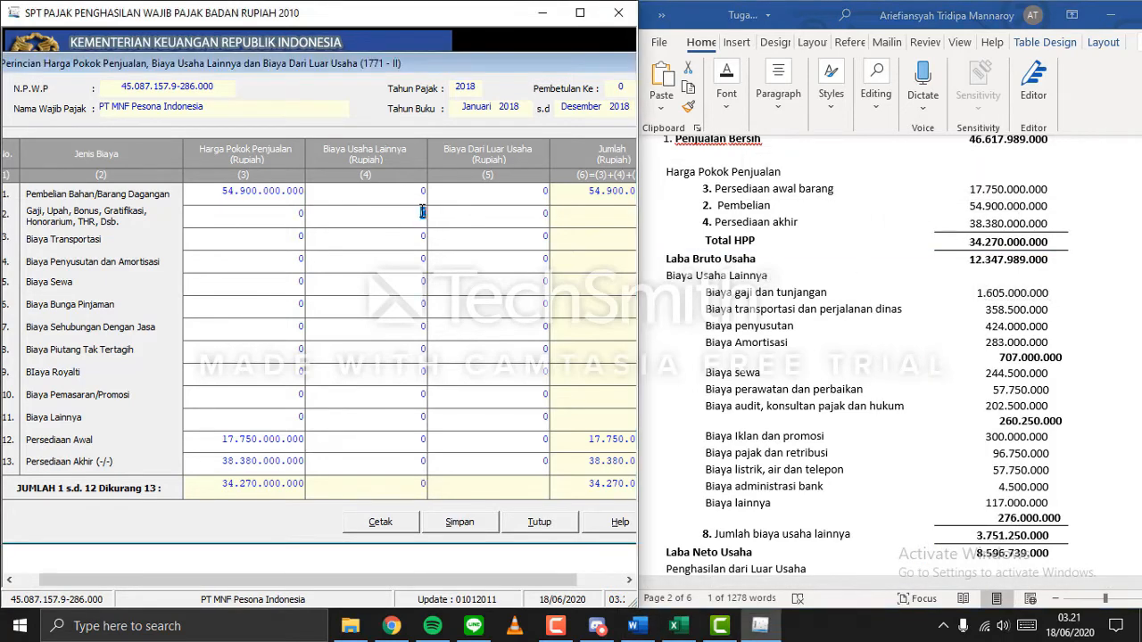
right_click(423, 211)
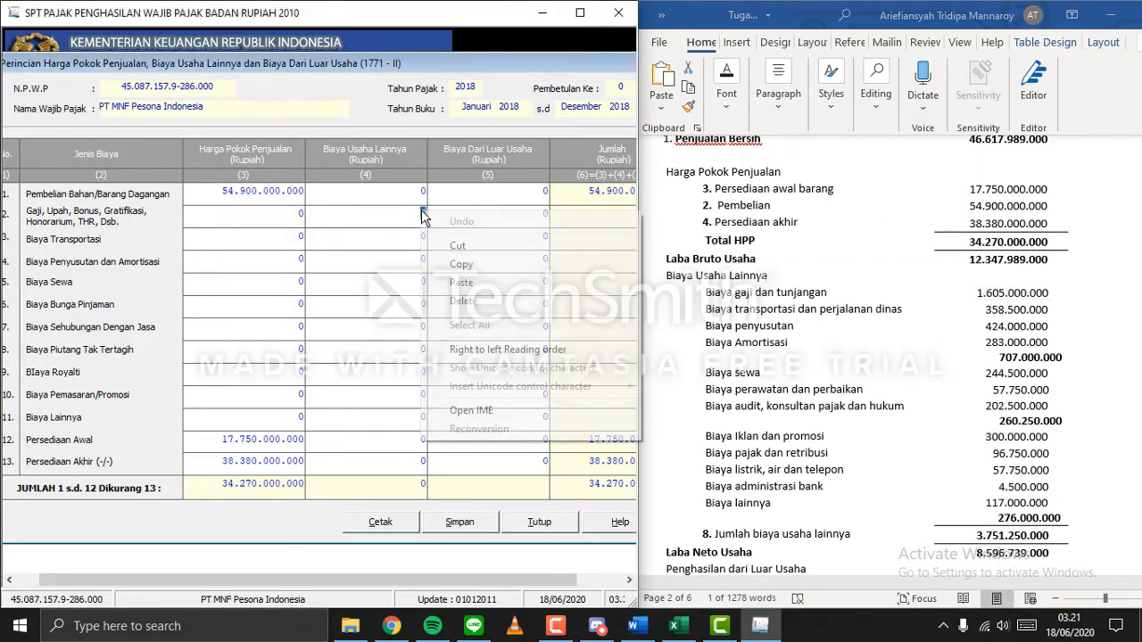
click(491, 283)
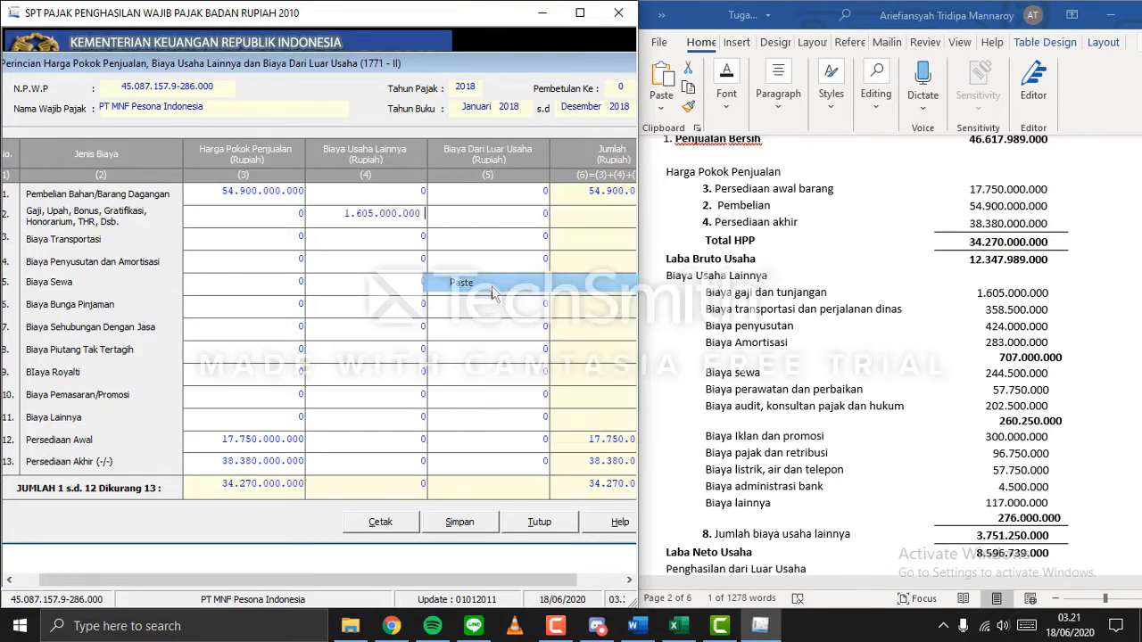
Copy the Biaya transportasi dan perjalanan dinas amount 358.500.000 from Word into Biaya Transportasi under Biaya Usaha Lainnya.
click(410, 239)
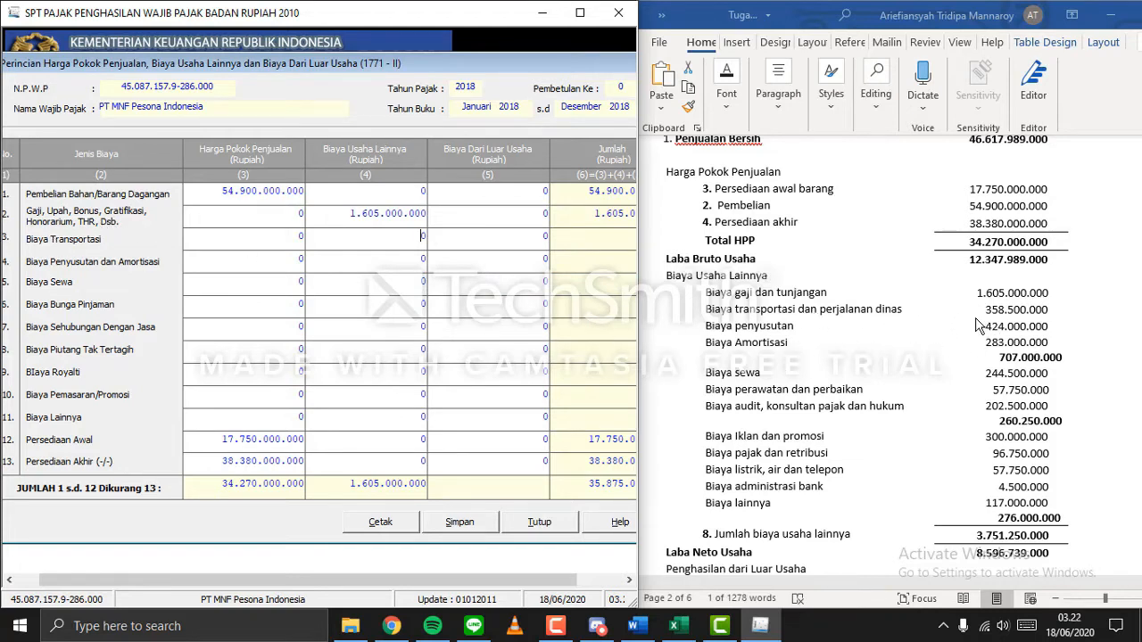
double_click(991, 295)
double_click(990, 309)
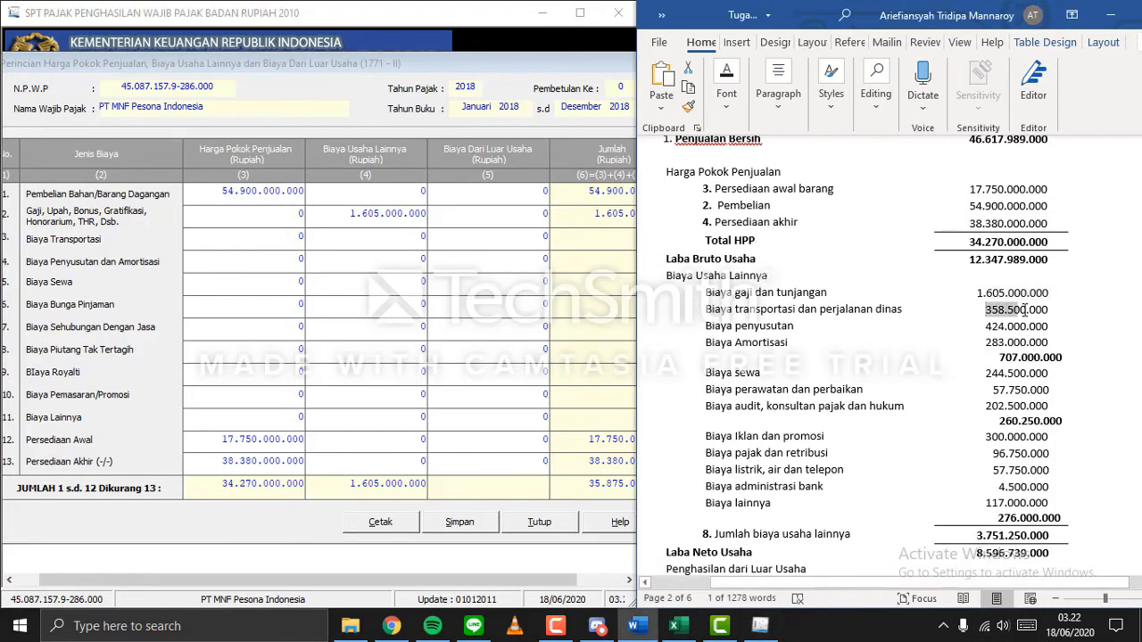
right_click(993, 310)
click(957, 249)
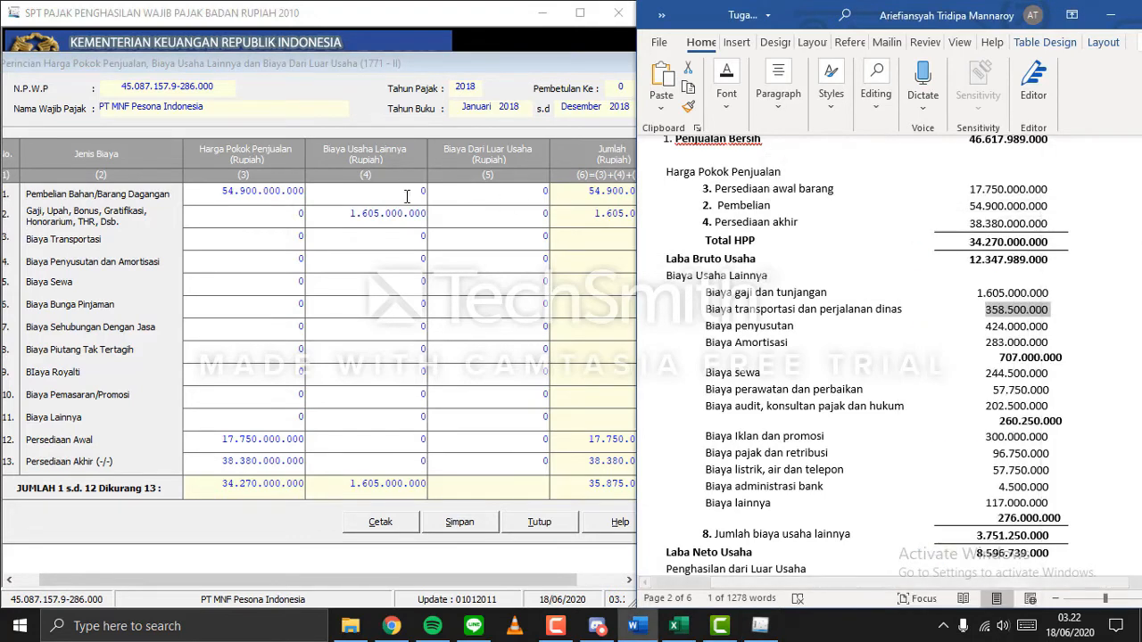
click(409, 236)
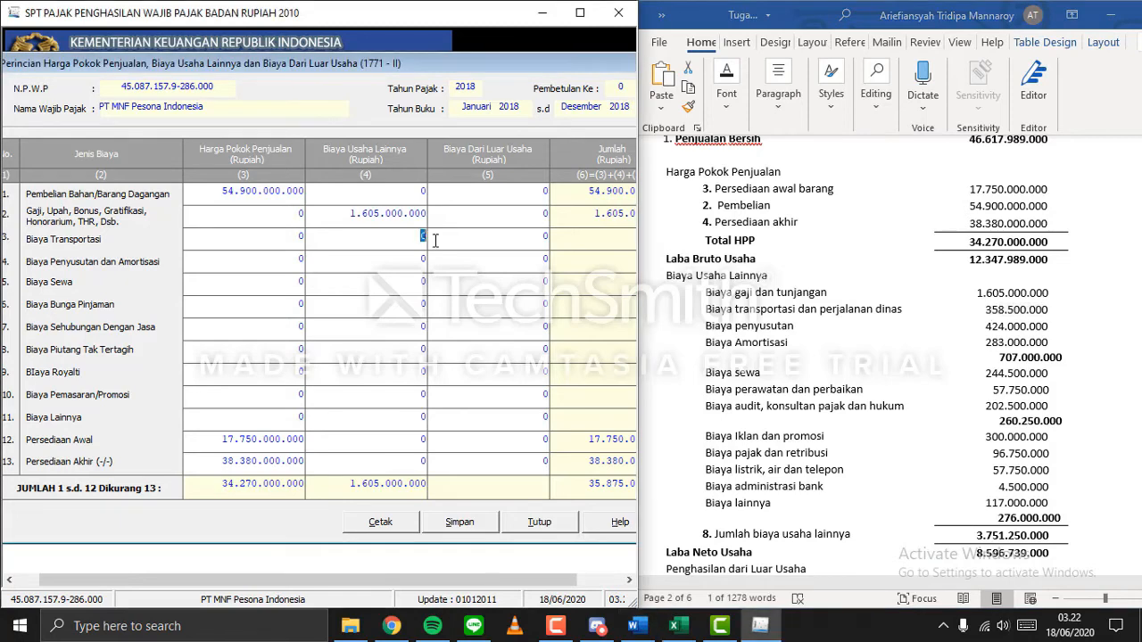
right_click(422, 235)
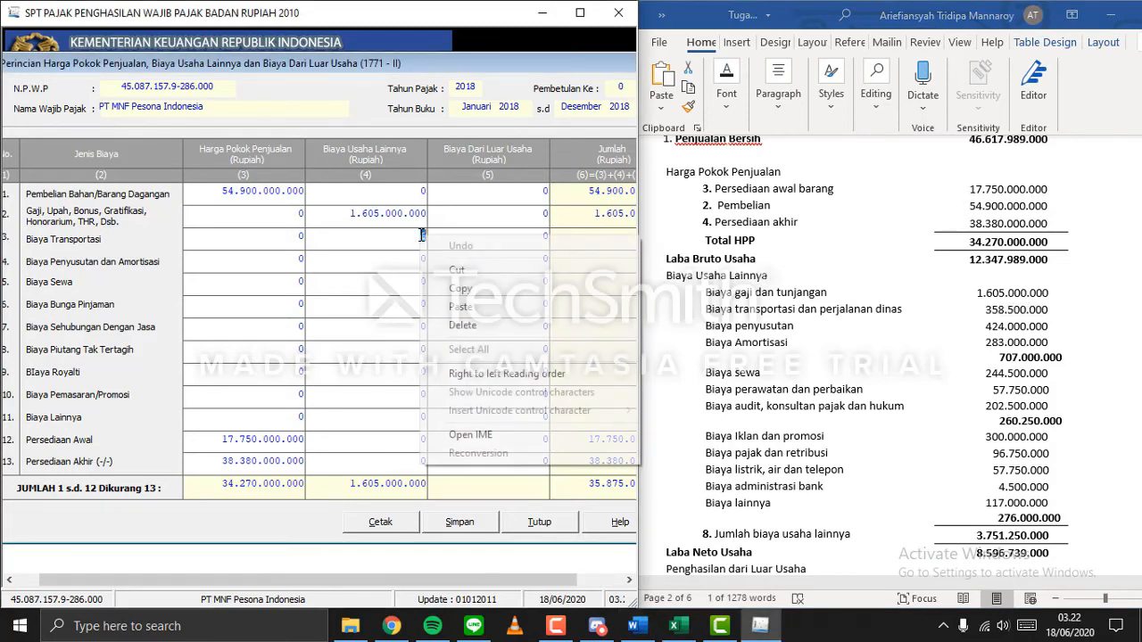
click(468, 301)
Try to copy the depreciation and amortisation subtotal 707.000.000 from Word into Biaya Penyusutan dan Amortisasi under Biaya Usaha Lainnya.
click(951, 360)
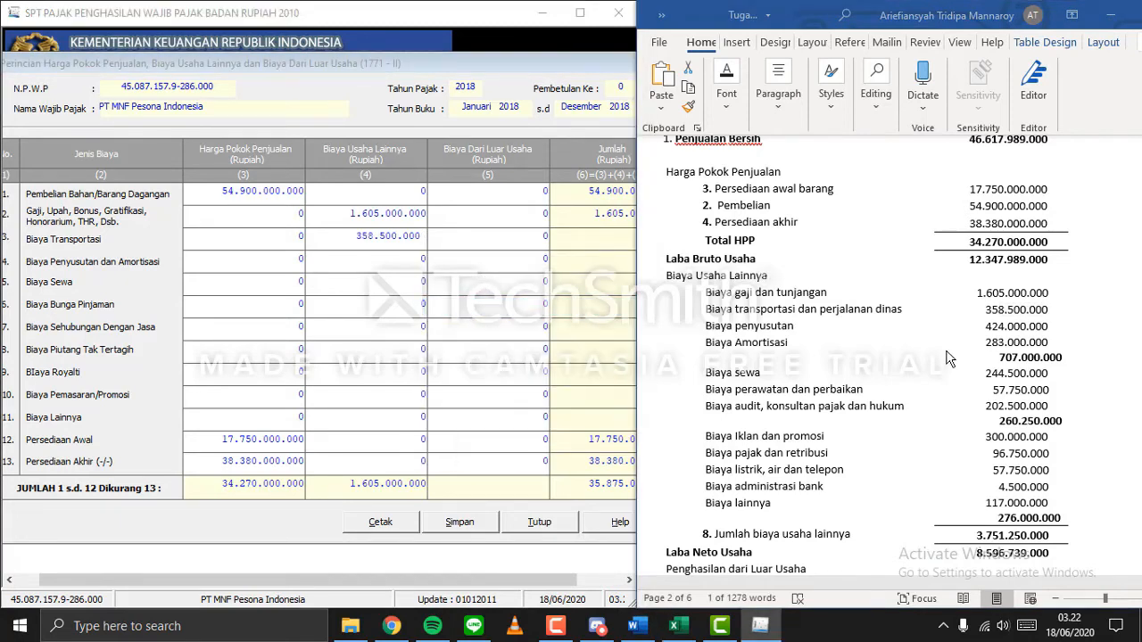
click(804, 325)
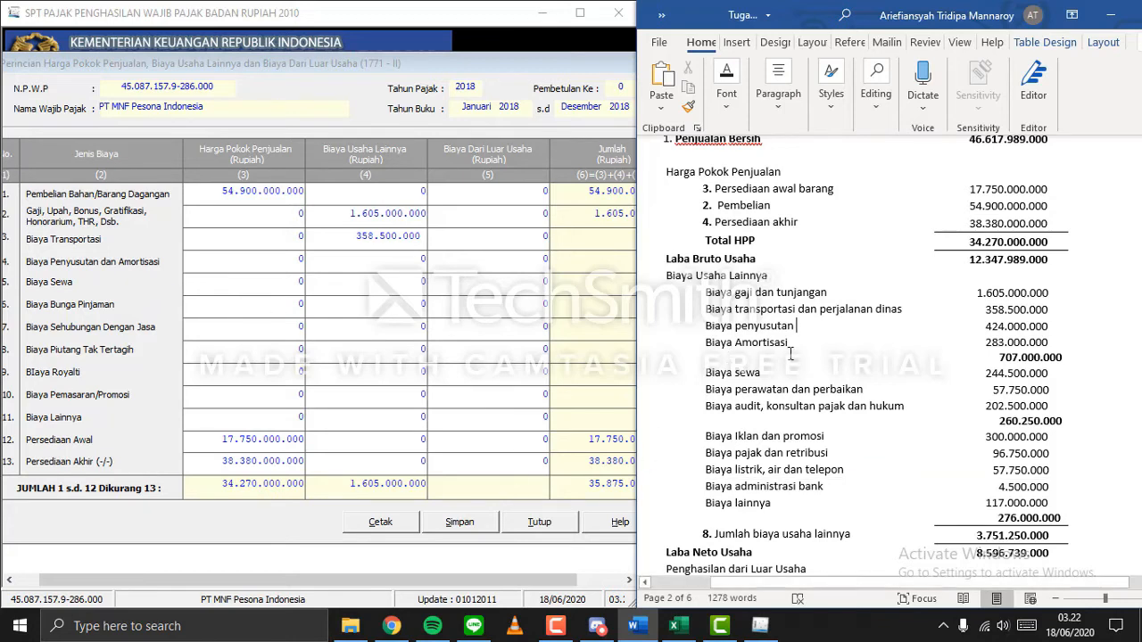
drag(1002, 356, 1063, 356)
mouse_move(1072, 353)
mouse_down()
mouse_move(1021, 358)
mouse_move(1054, 364)
mouse_up()
click(1018, 358)
right_click(1054, 363)
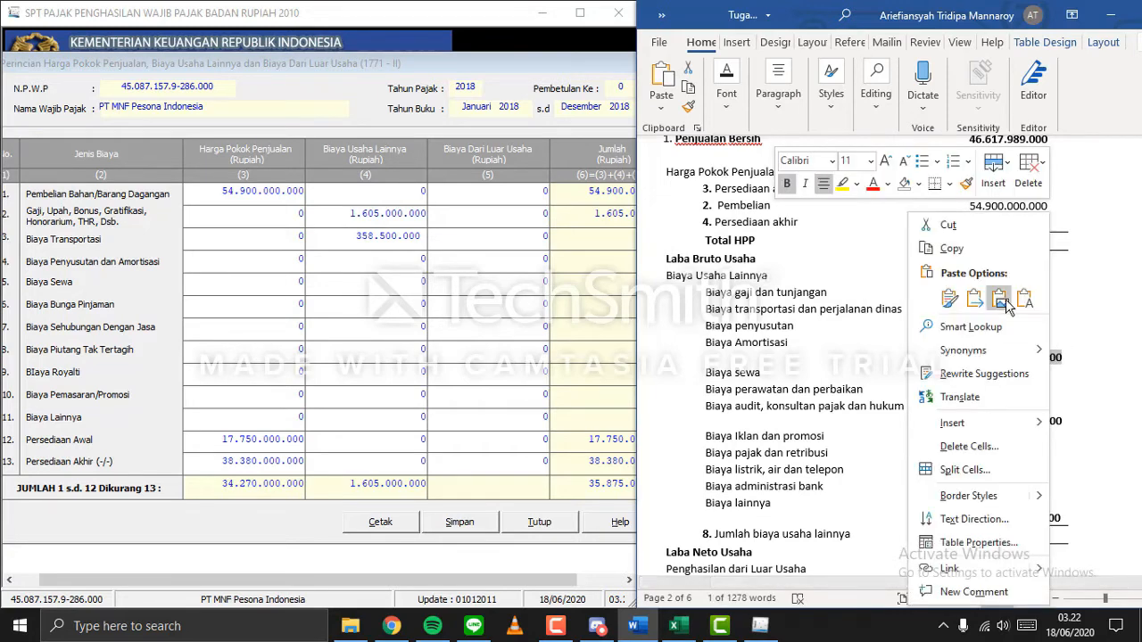
click(990, 251)
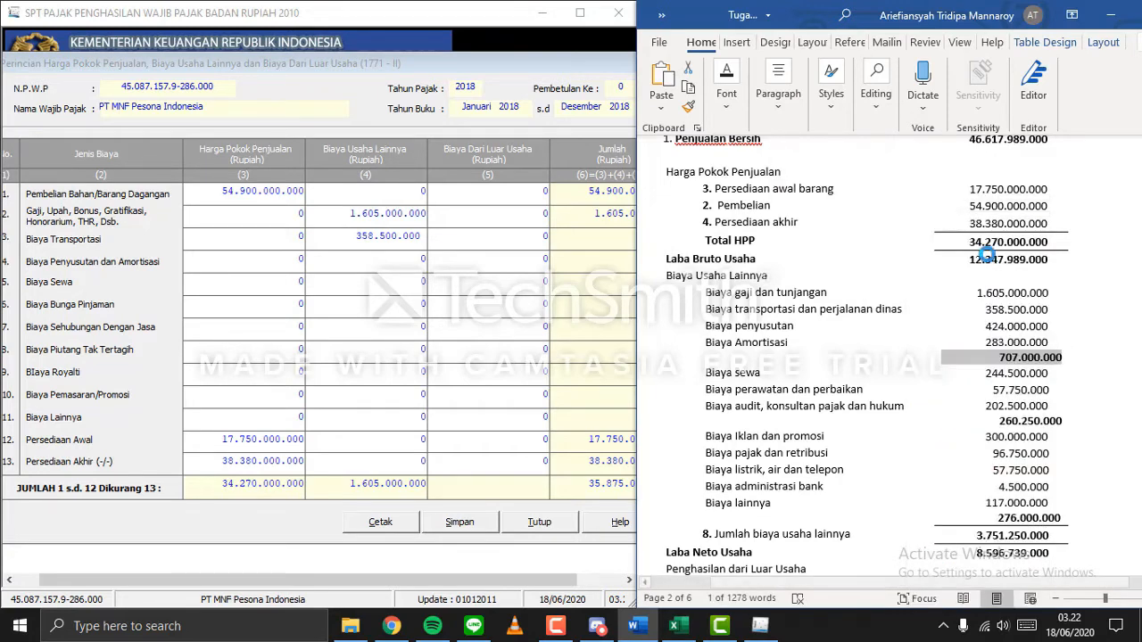
click(420, 259)
right_click(426, 259)
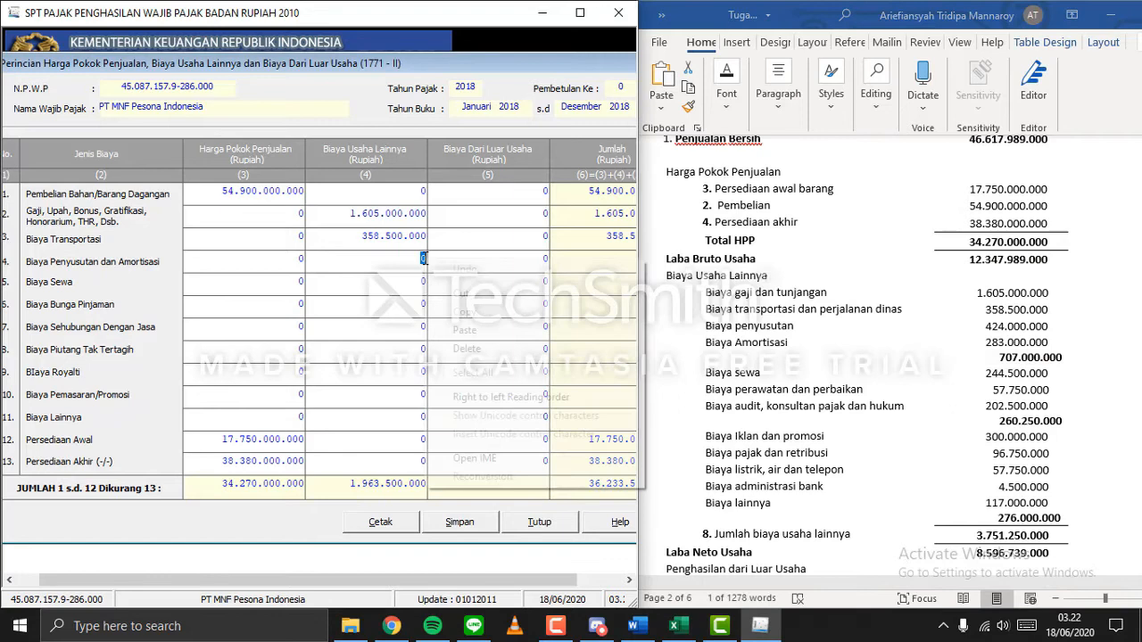
click(466, 330)
right_click(413, 259)
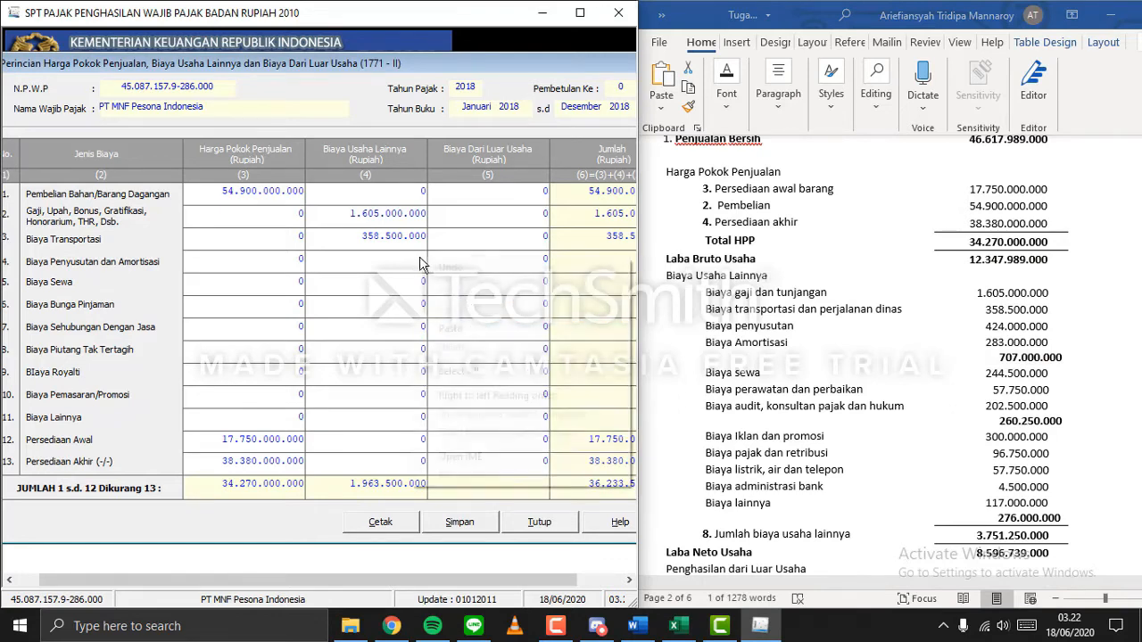
click(466, 330)
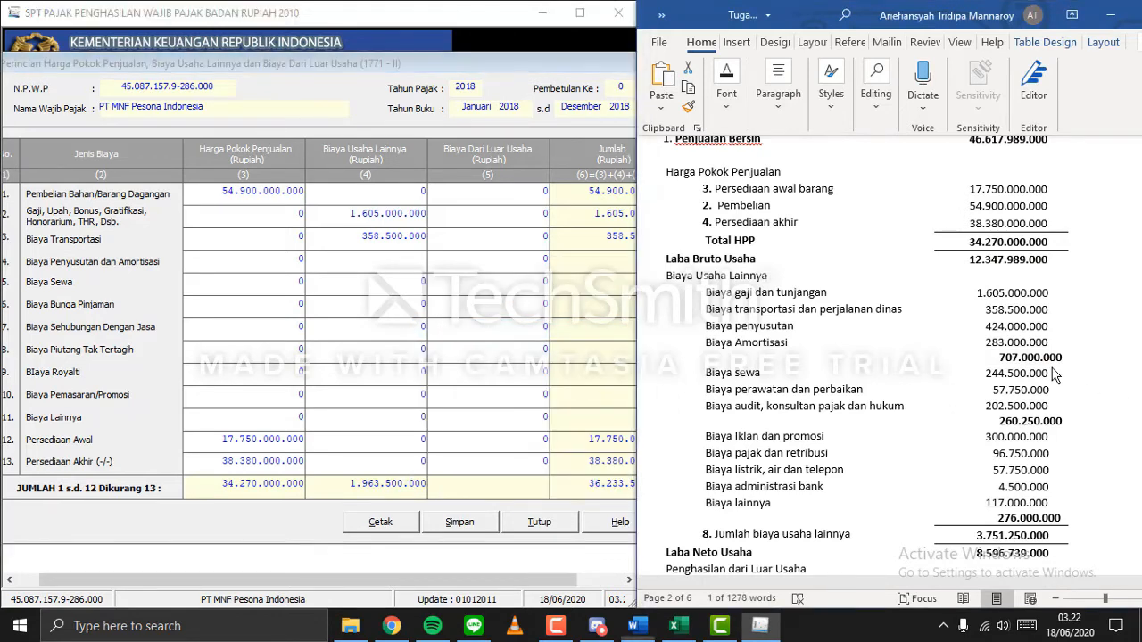
Copy the 707.000.000 subtotal from Word again and retry pasting it into Biaya Penyusutan dan Amortisasi.
double_click(1026, 358)
right_click(1024, 361)
click(920, 249)
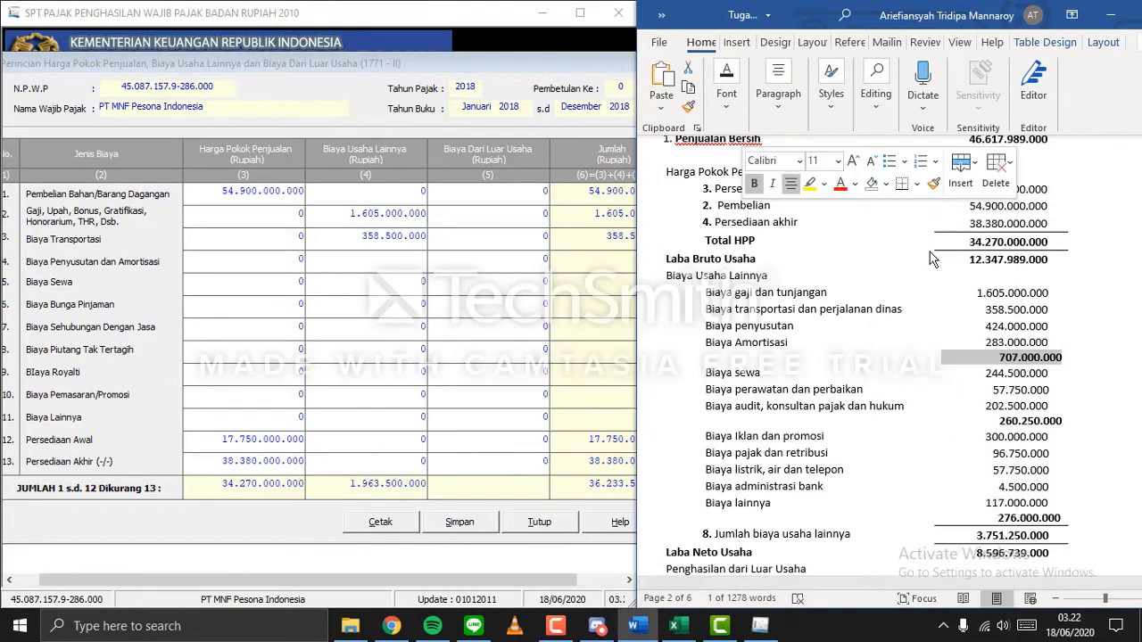
click(427, 258)
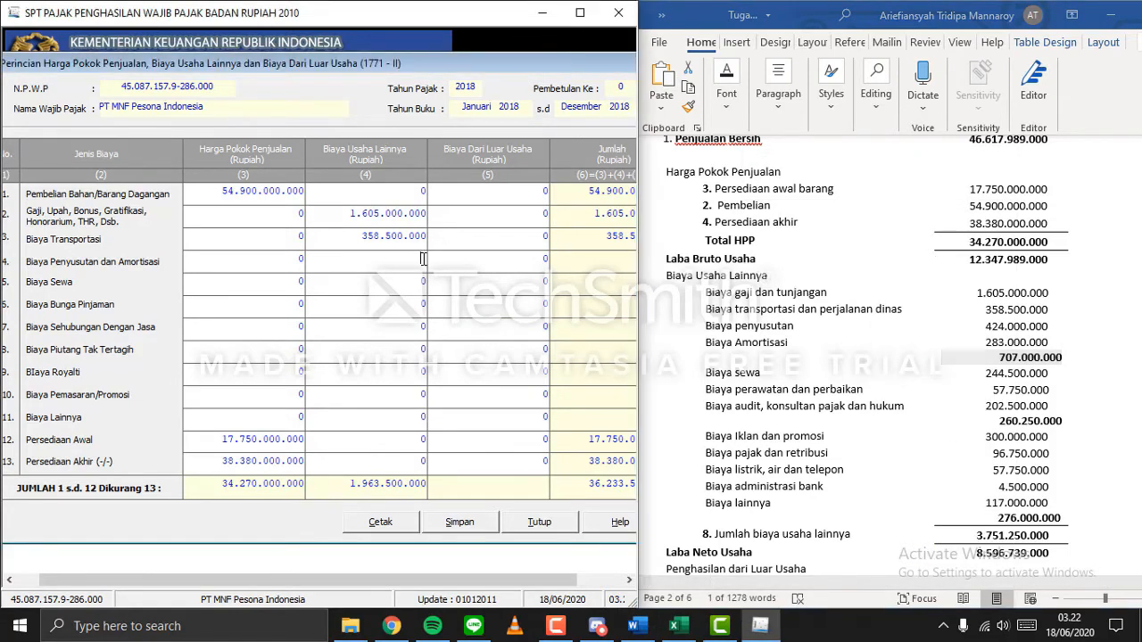
right_click(423, 258)
click(479, 332)
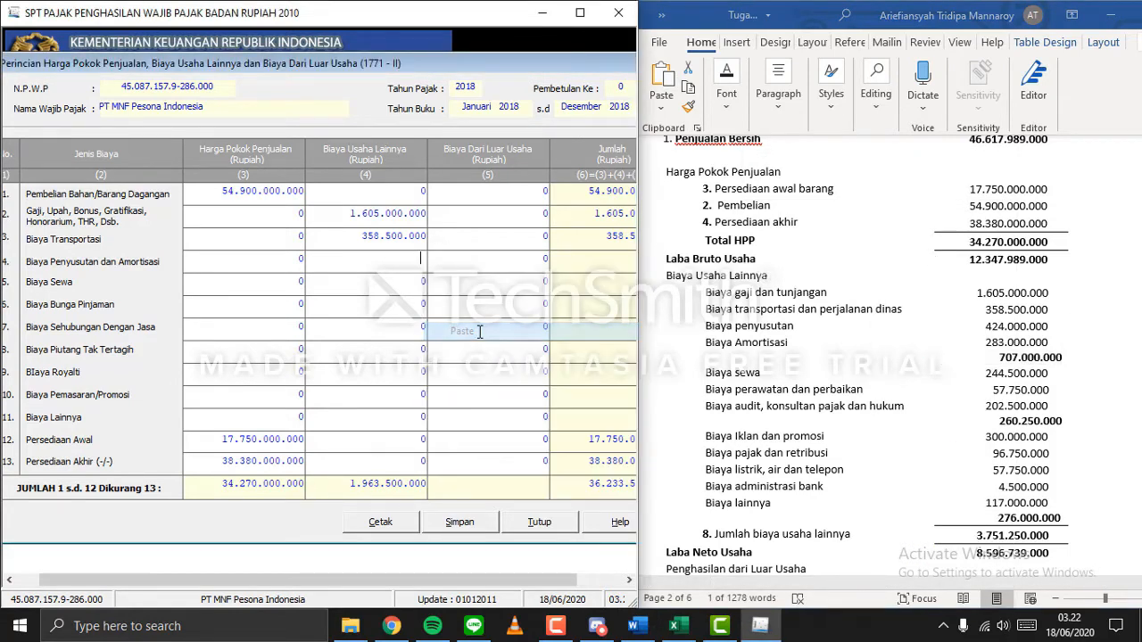
Select only the digits 707.000.000 in Word, retry the paste into Biaya Penyusutan dan Amortisasi, and dismiss the error message.
click(1020, 365)
click(1006, 358)
drag(1006, 358, 1063, 357)
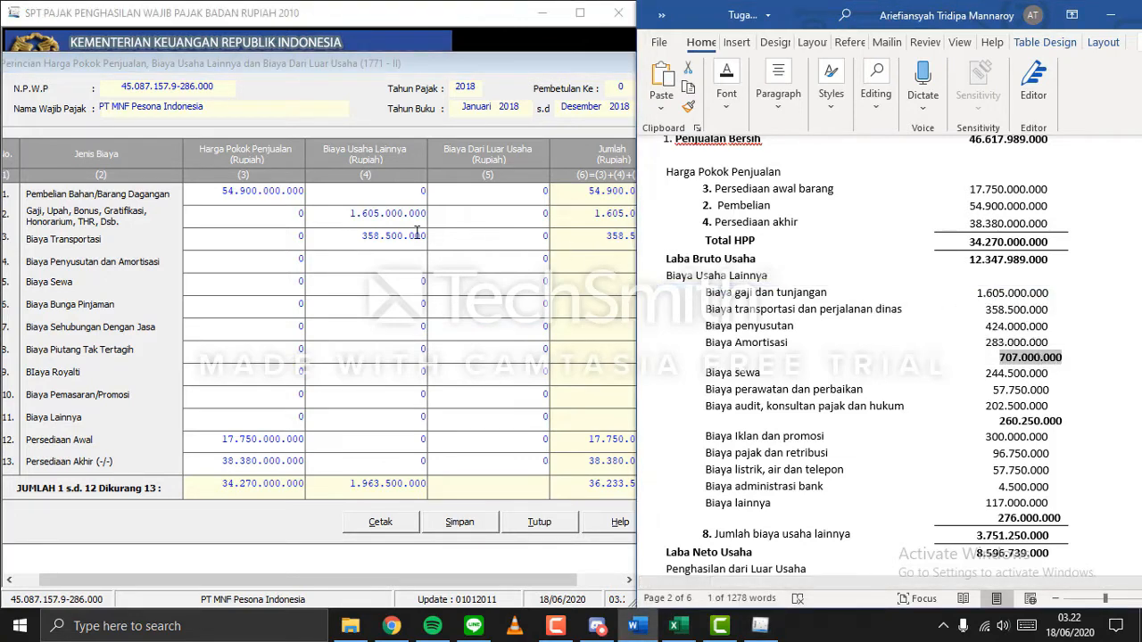
click(424, 264)
right_click(425, 264)
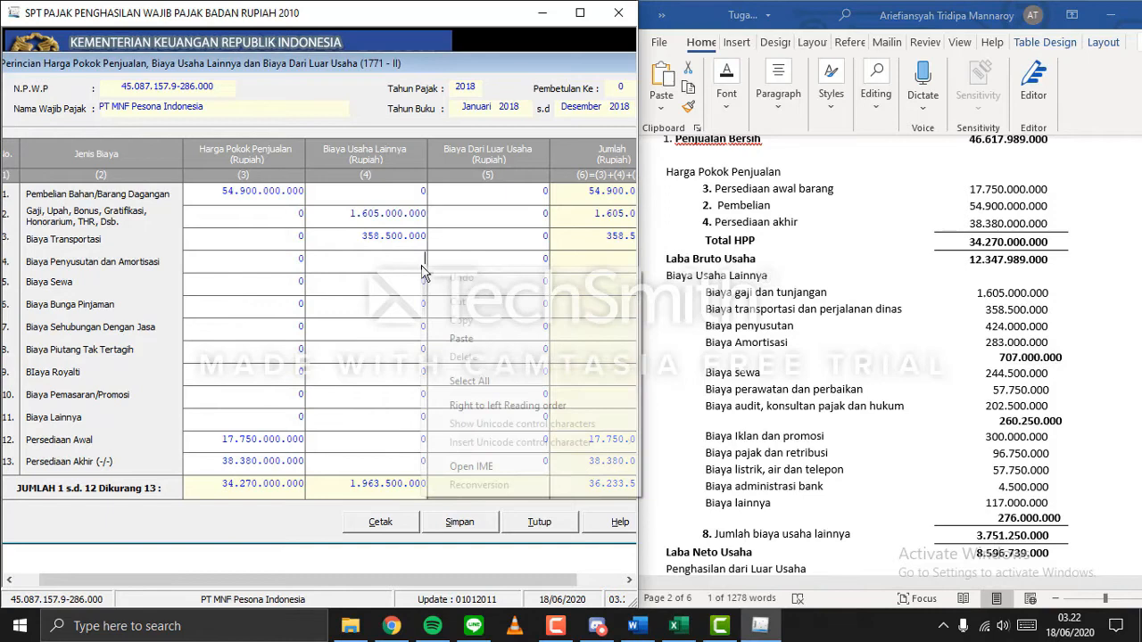
click(461, 342)
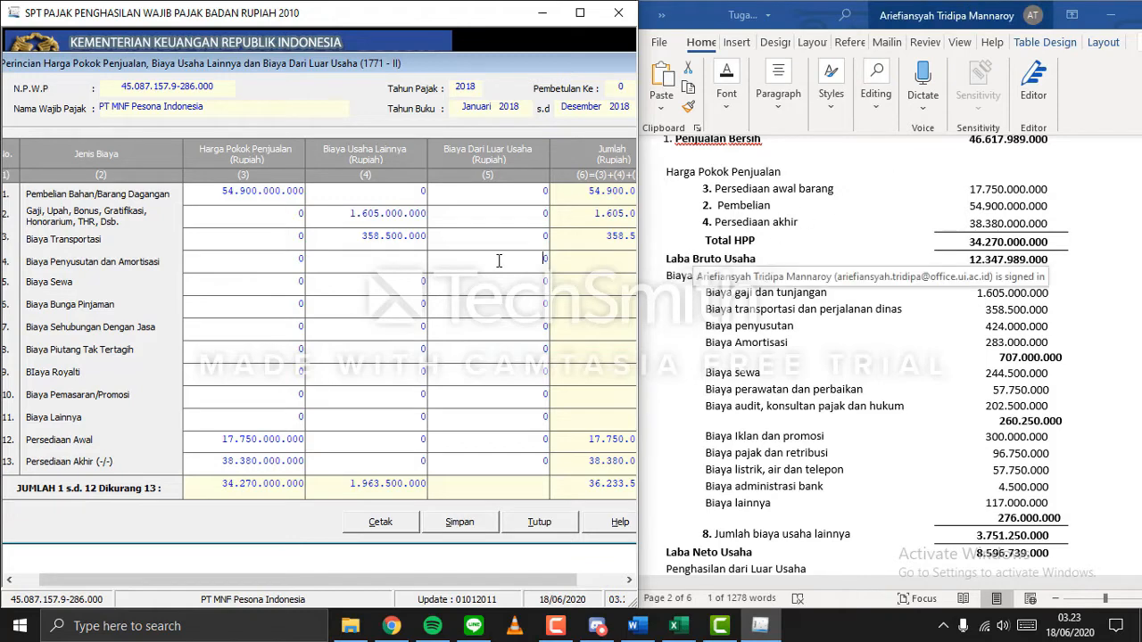
click(398, 270)
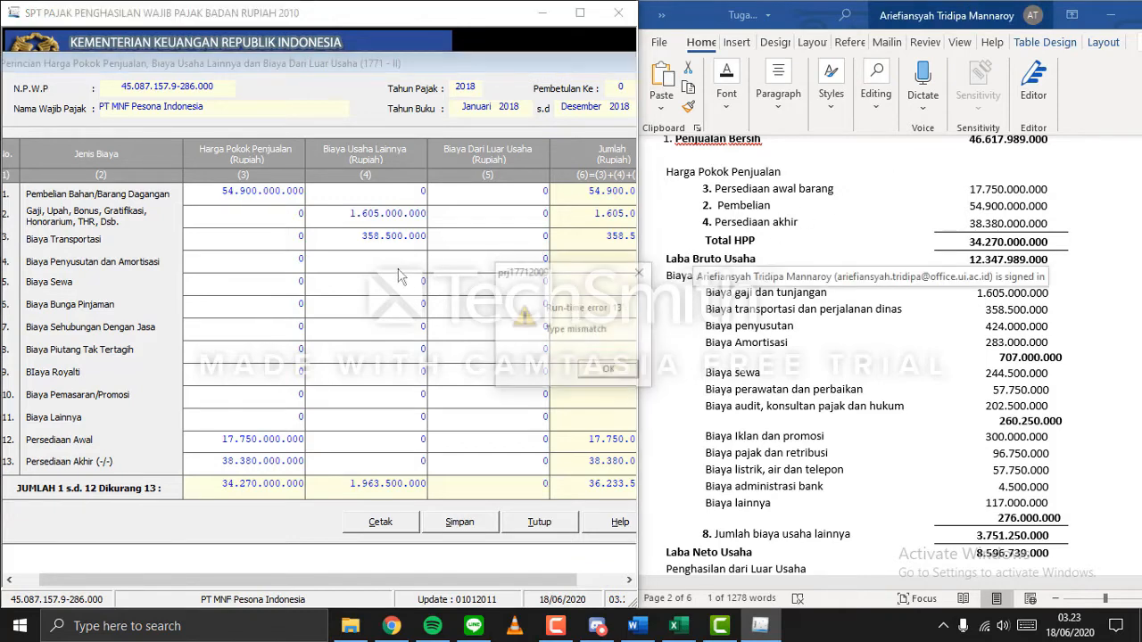
click(614, 369)
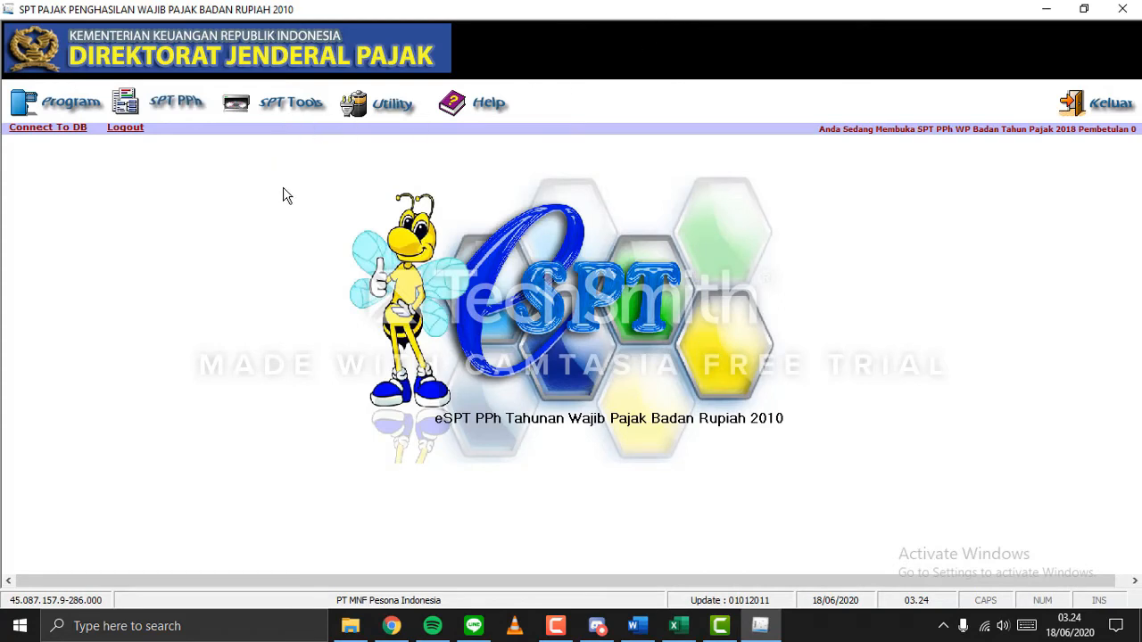
Reopen the existing 2018 SPT with correction 0, choosing to open it for editing/revision.
click(80, 106)
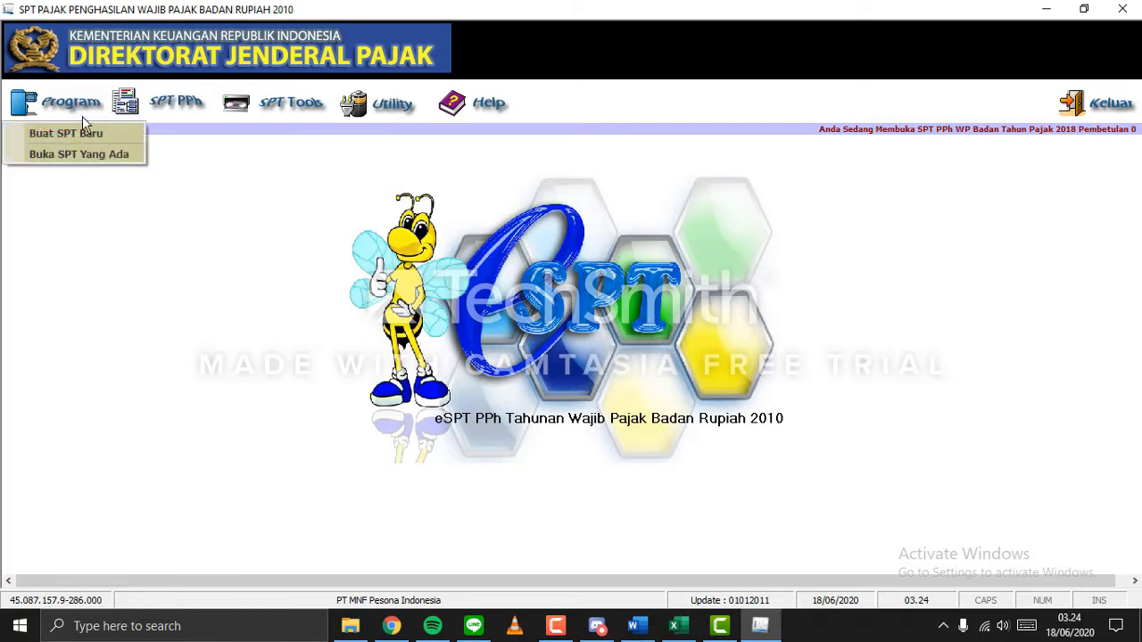
click(257, 194)
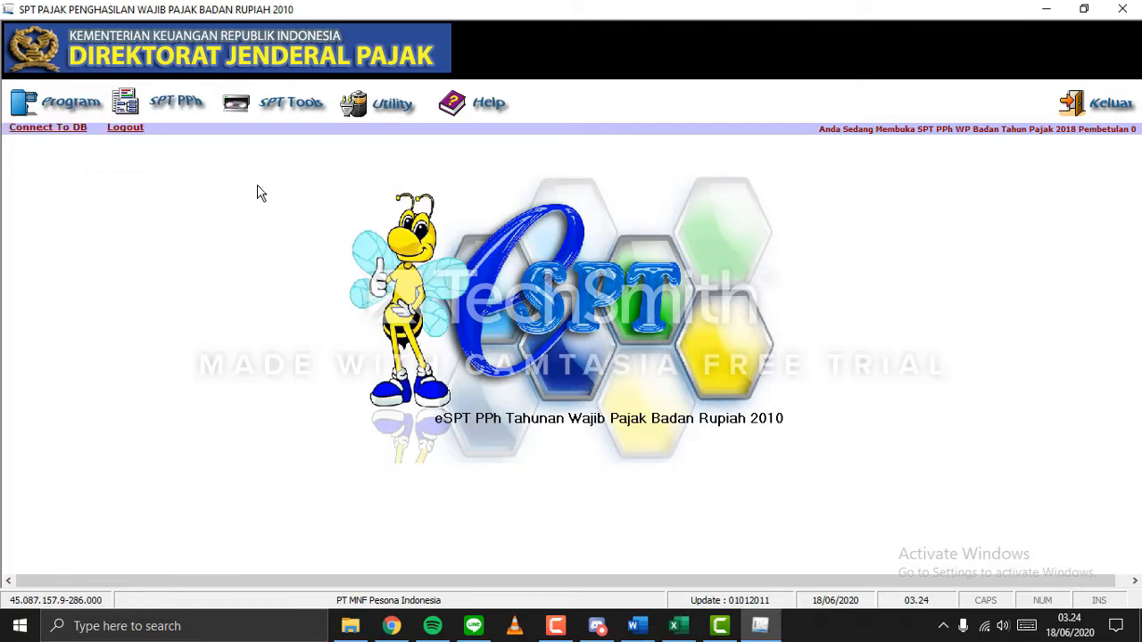
click(76, 107)
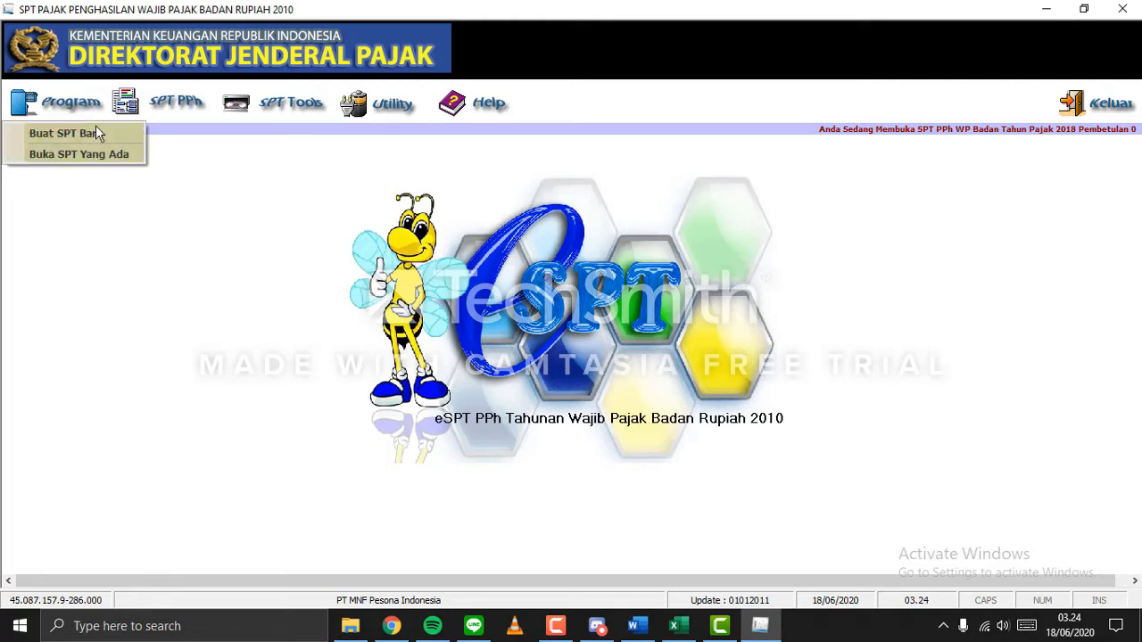
click(80, 154)
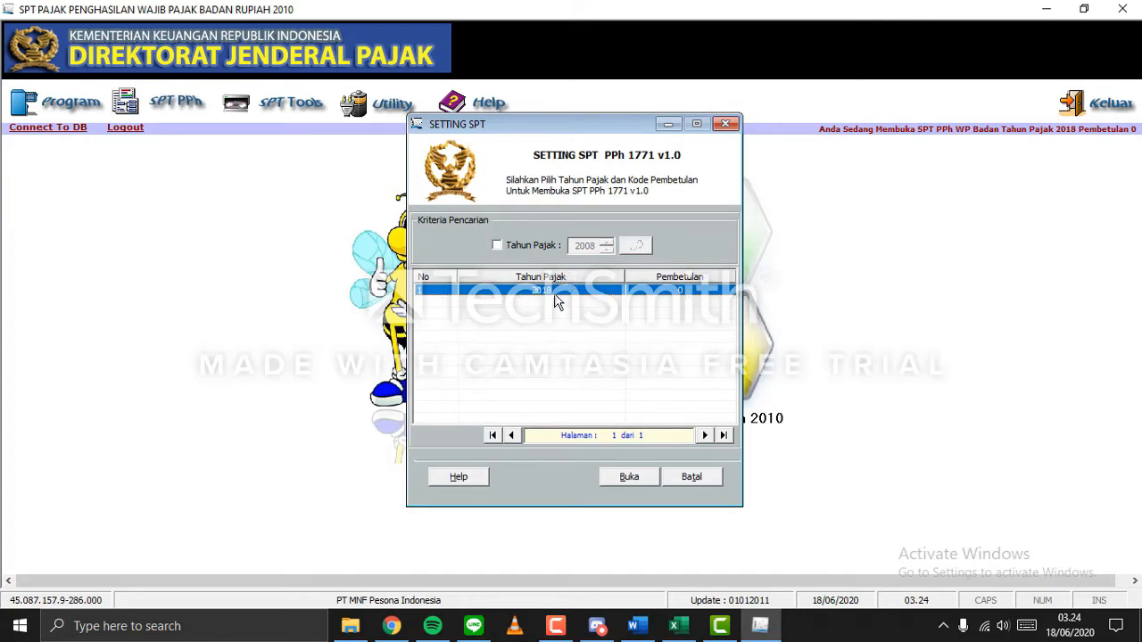
click(635, 478)
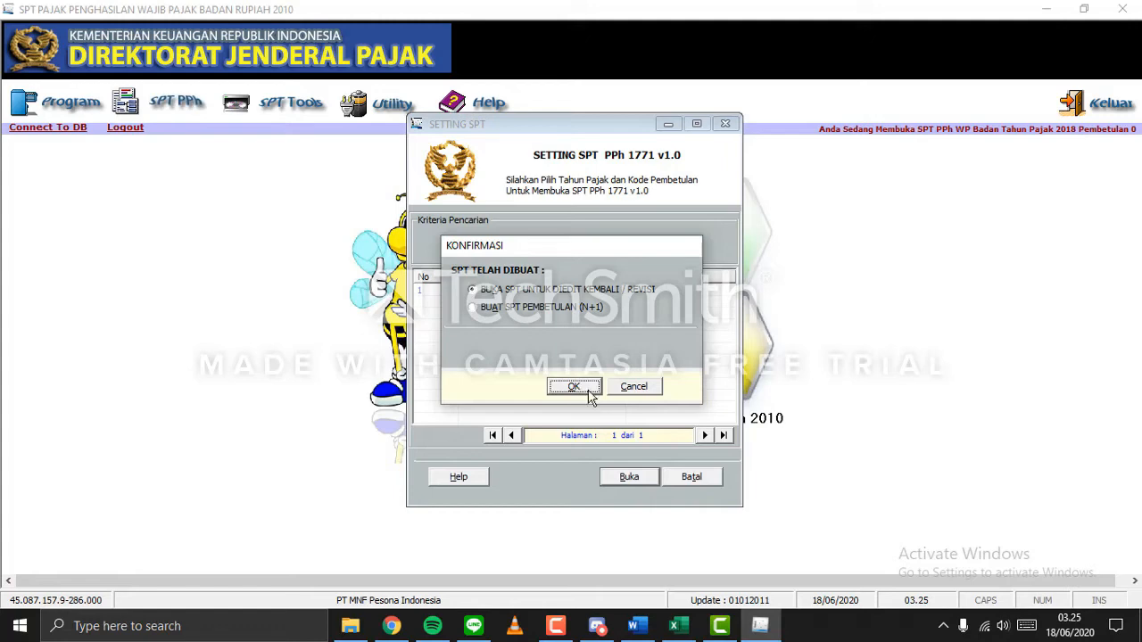
click(587, 391)
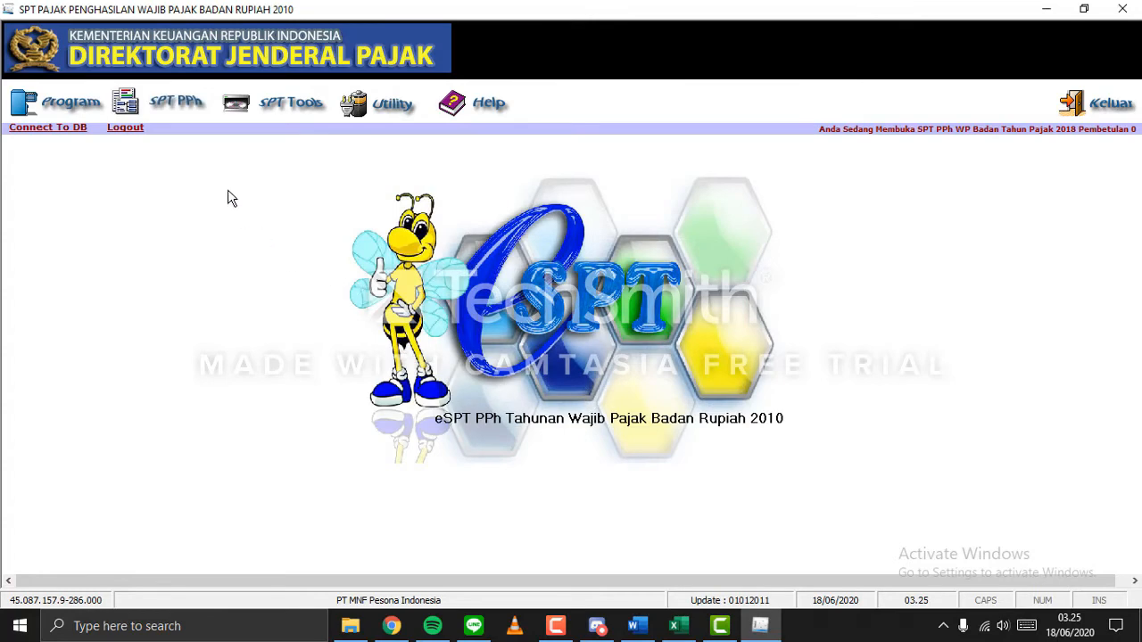
Open attachment Formulir 1771-II, Perincian Harga Pokok Penjualan, Biaya Usaha Lainnya dan Biaya Dari Luar Usaha.
click(185, 109)
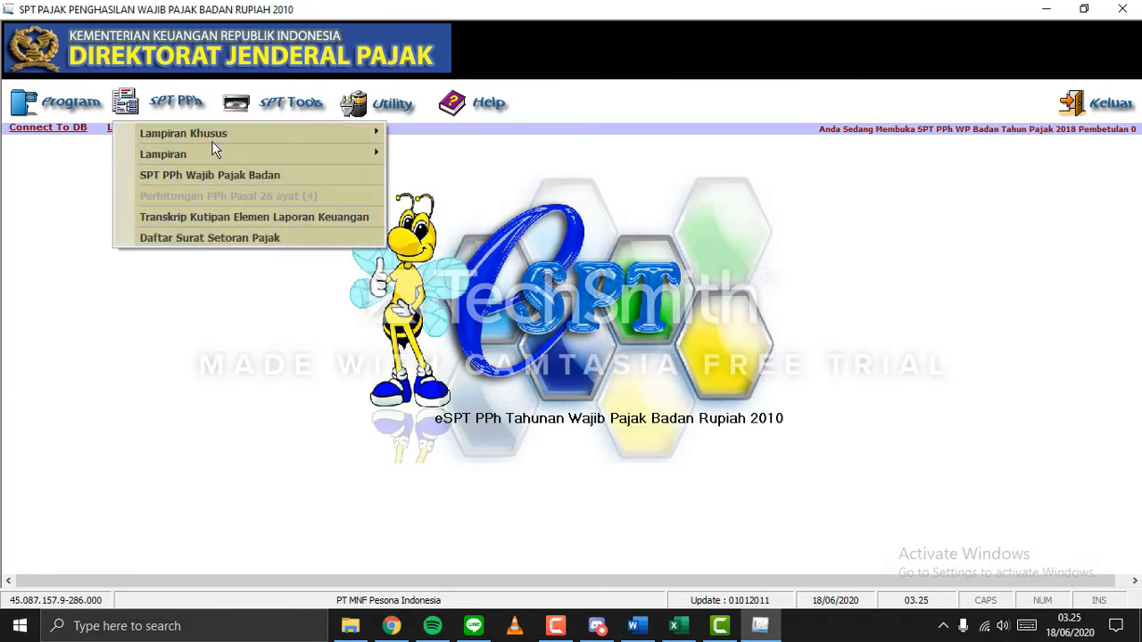
mouse_move(215, 154)
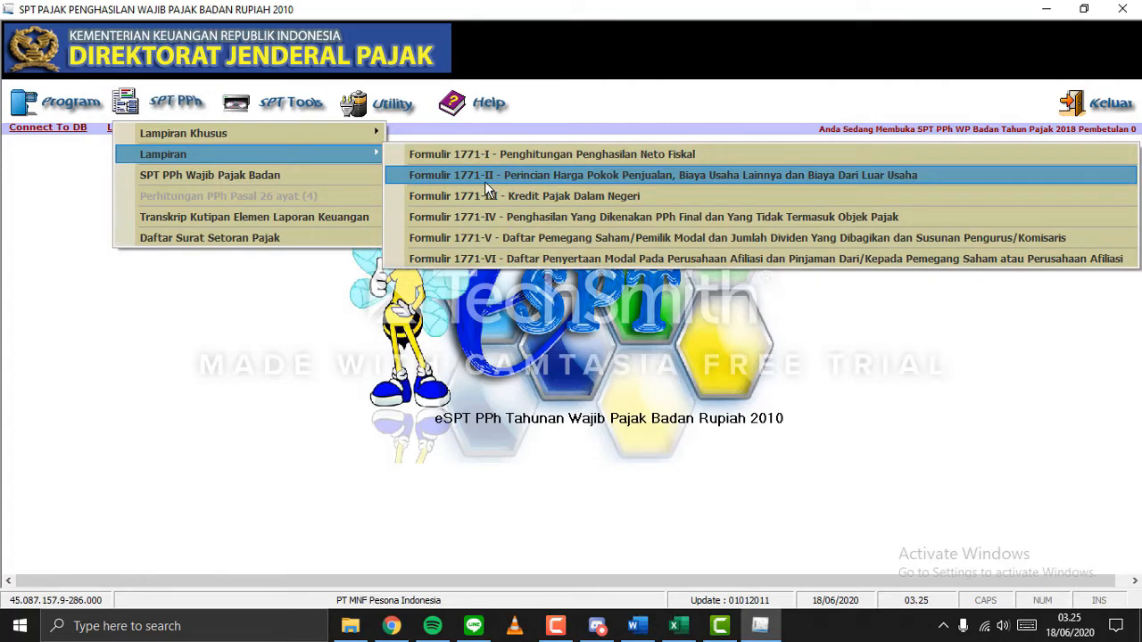
click(485, 179)
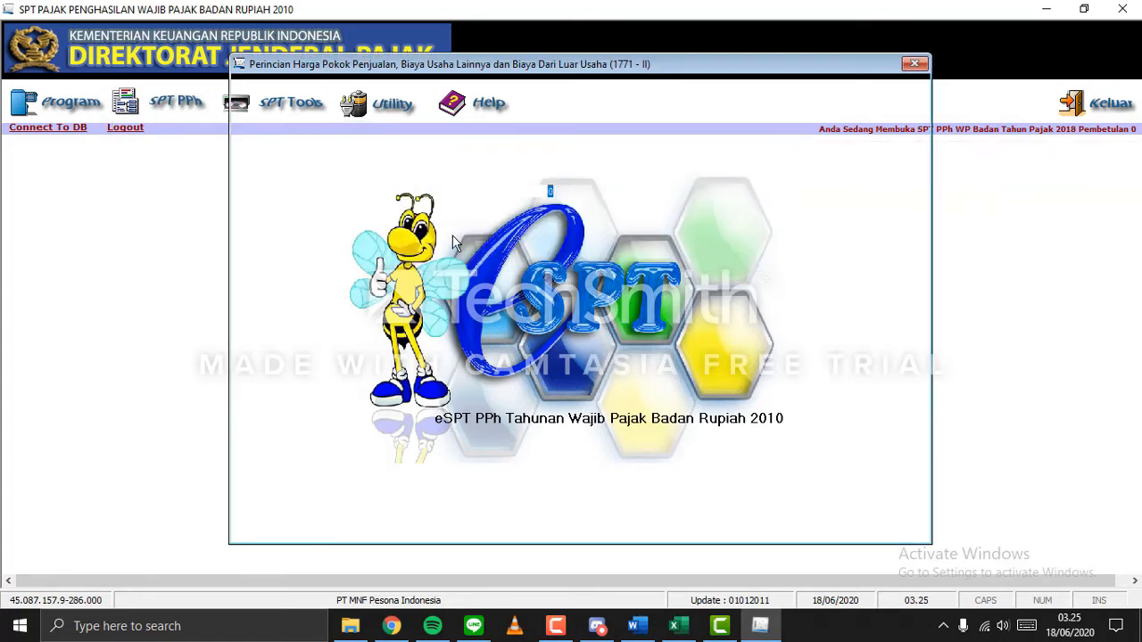
drag(671, 71, 511, 87)
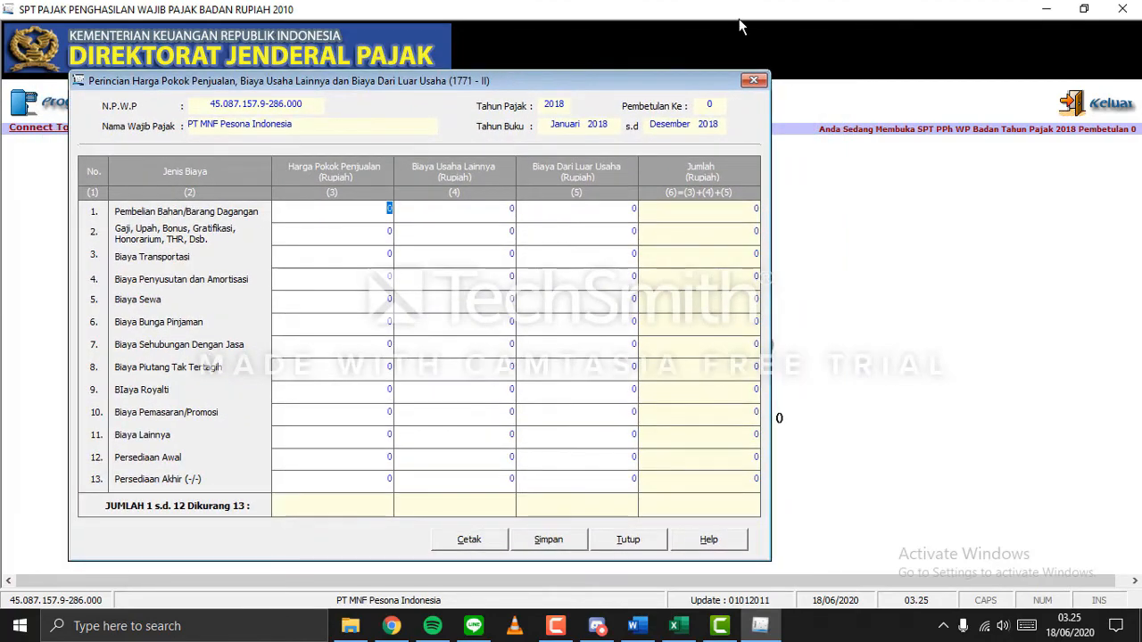
Arrange the tax form and the Word document side by side so the cost columns and the source amounts are both readable.
drag(735, 12, 1, 127)
click(675, 189)
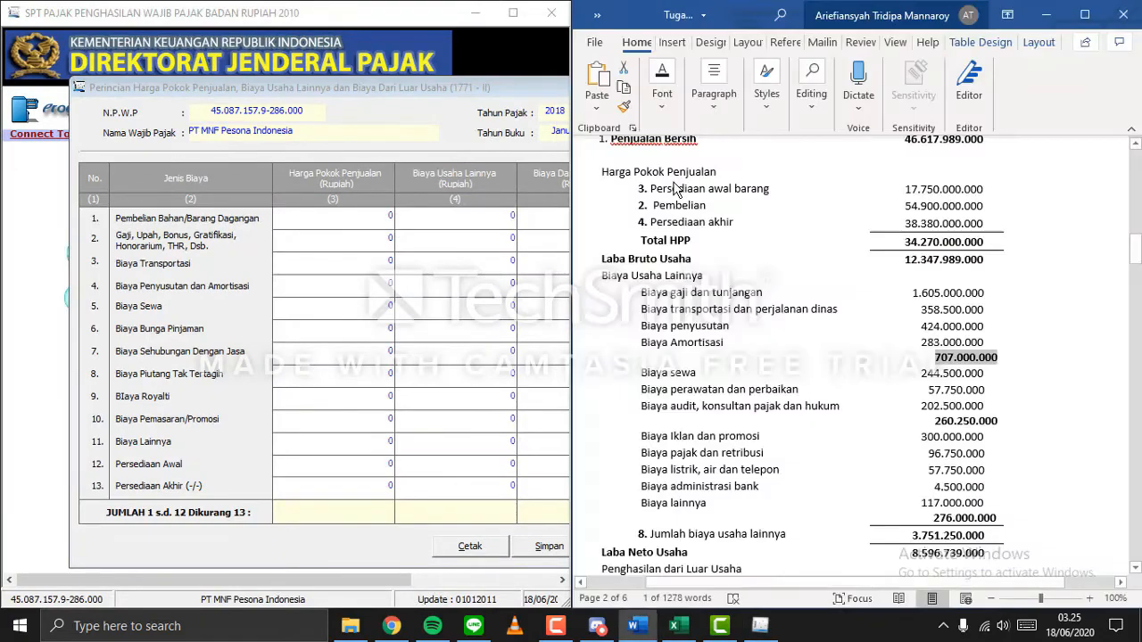
drag(466, 89, 374, 71)
drag(568, 104, 612, 107)
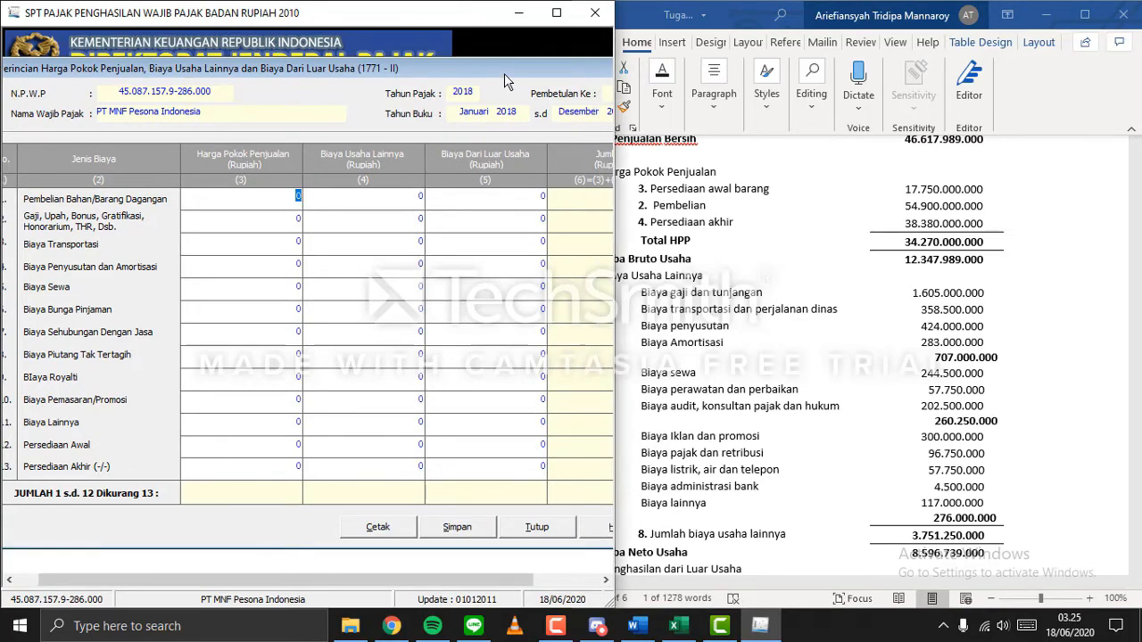
mouse_move(509, 71)
mouse_down()
mouse_move(497, 74)
mouse_move(518, 74)
mouse_up()
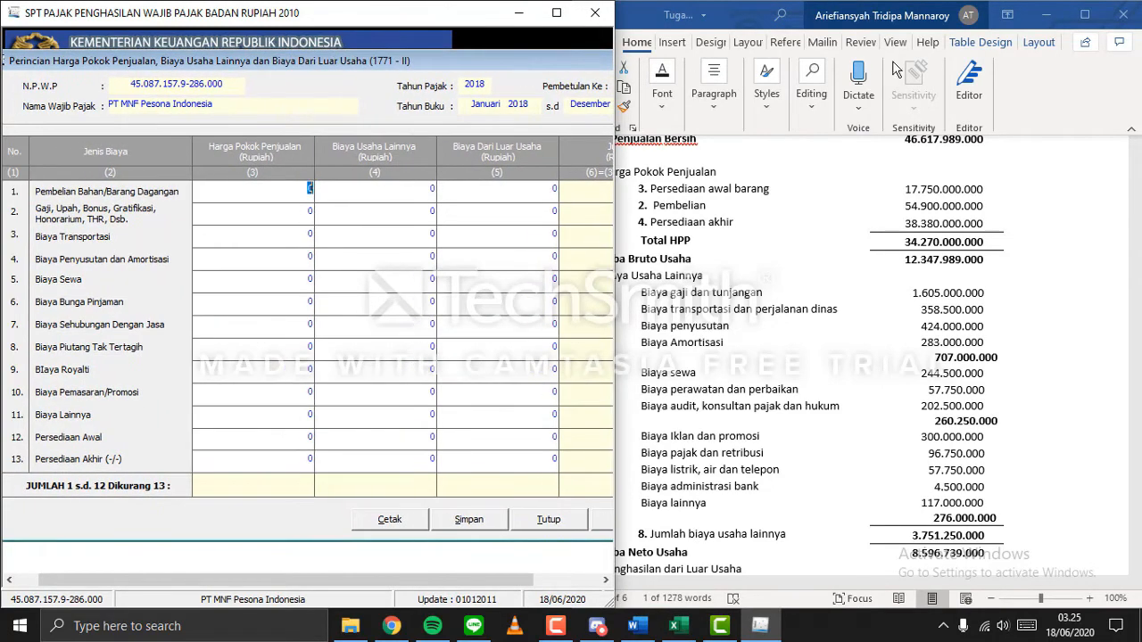
drag(744, 25, 778, 25)
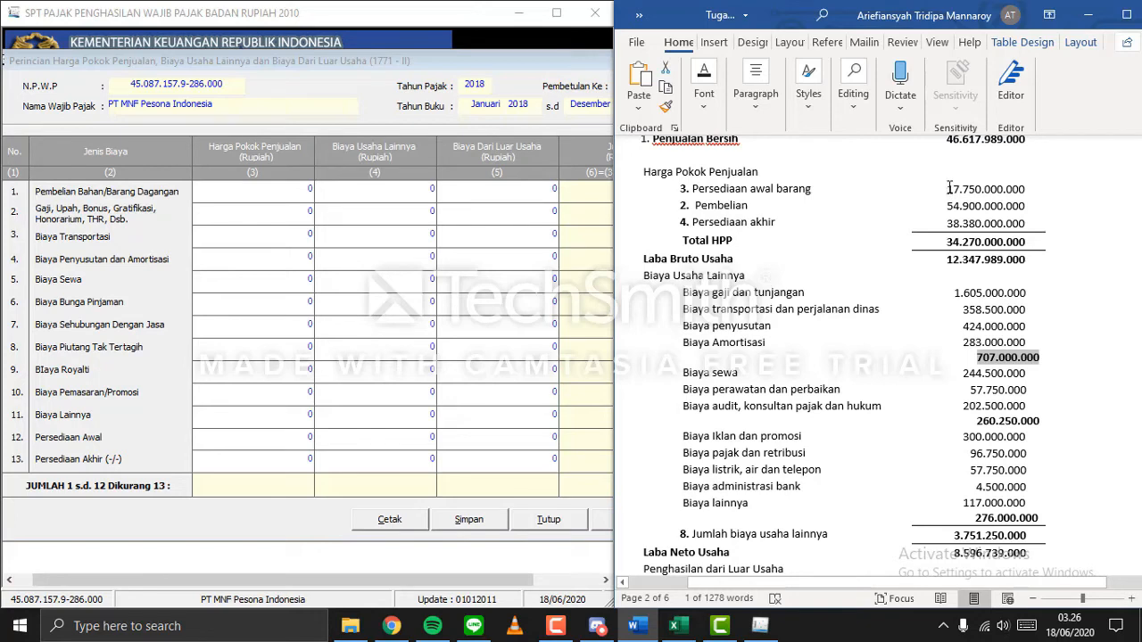
Copy the Persediaan awal barang amount 17.750.000.000 from Word into Persediaan Awal under Harga Pokok Penjualan.
drag(949, 188, 1025, 188)
right_click(1020, 198)
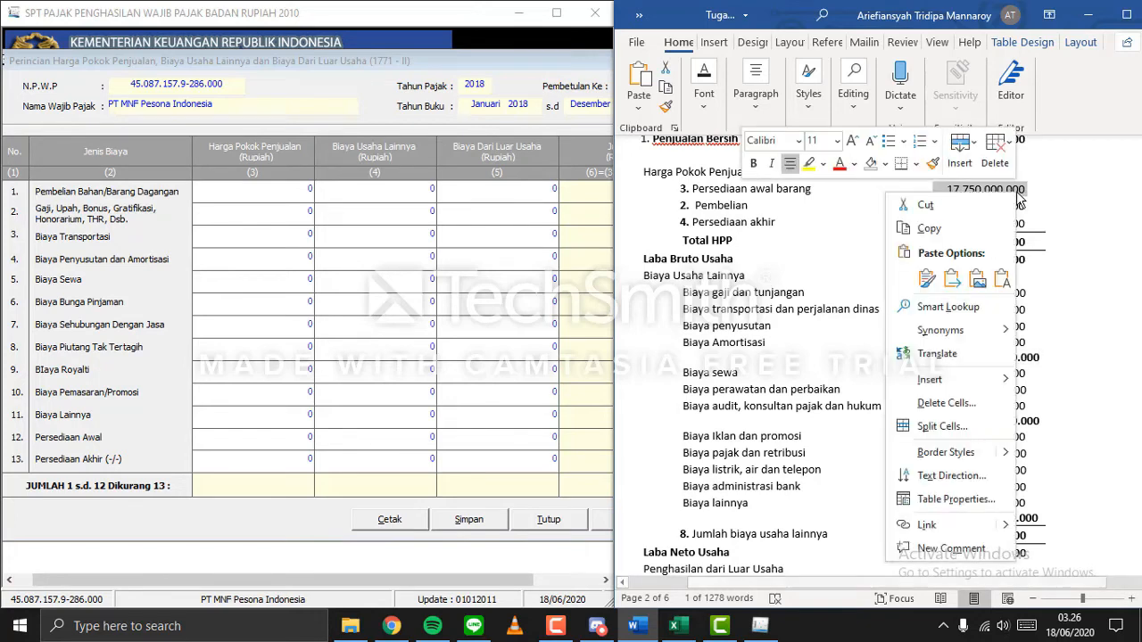
click(910, 224)
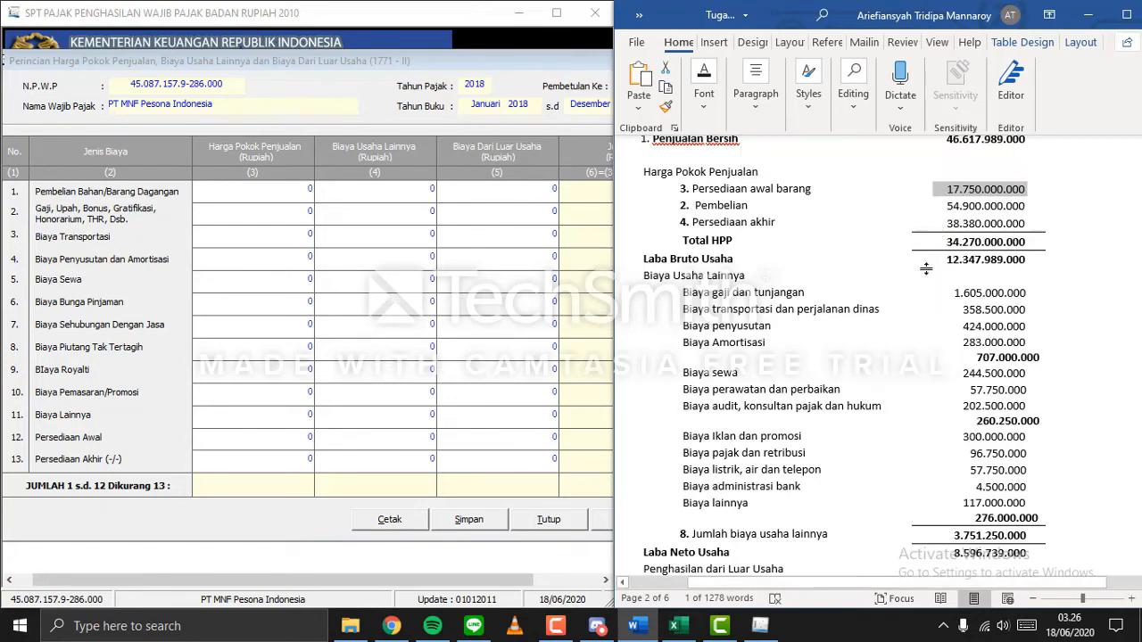
click(293, 437)
right_click(309, 437)
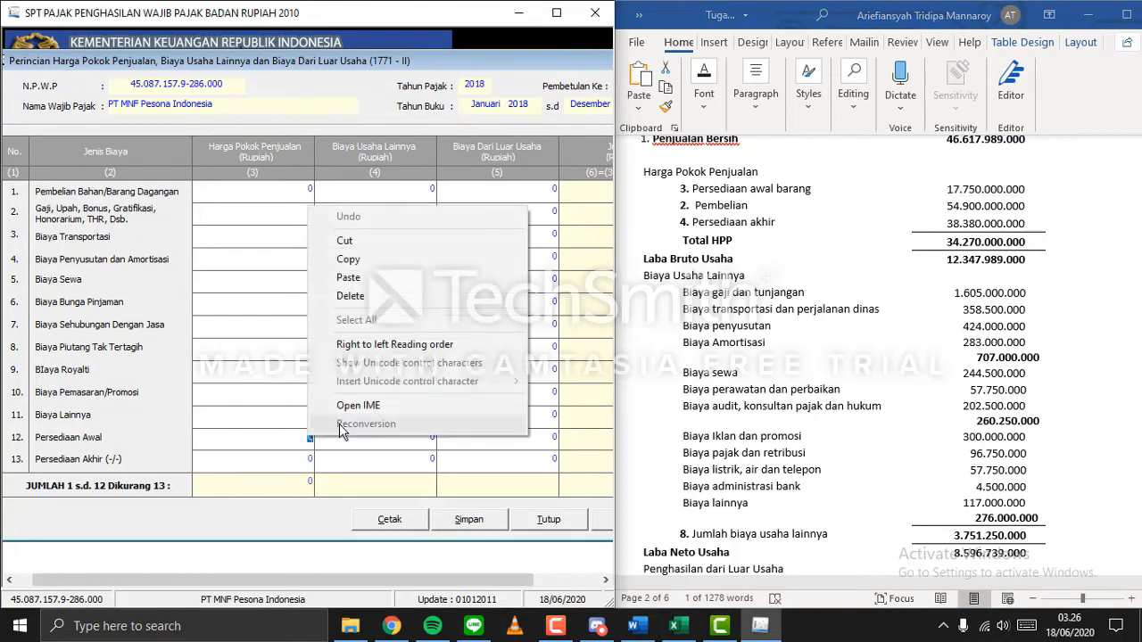
click(402, 276)
Copy the Pembelian amount 54.900.000.000 from Word into Pembelian Bahan/Barang Dagangan under Harga Pokok Penjualan.
click(959, 214)
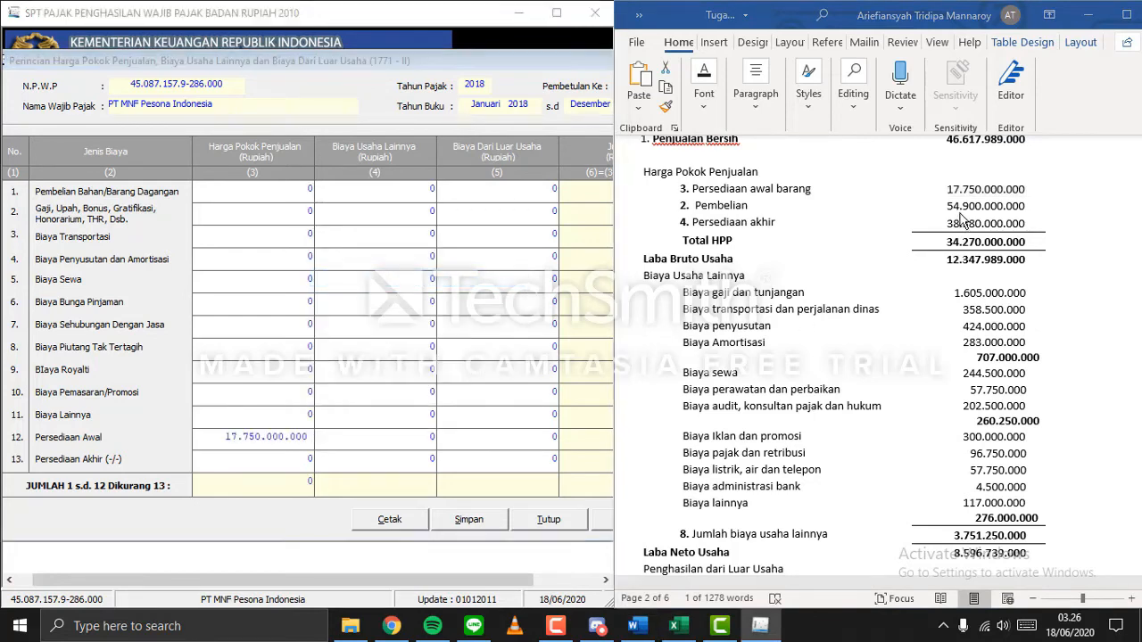
double_click(967, 207)
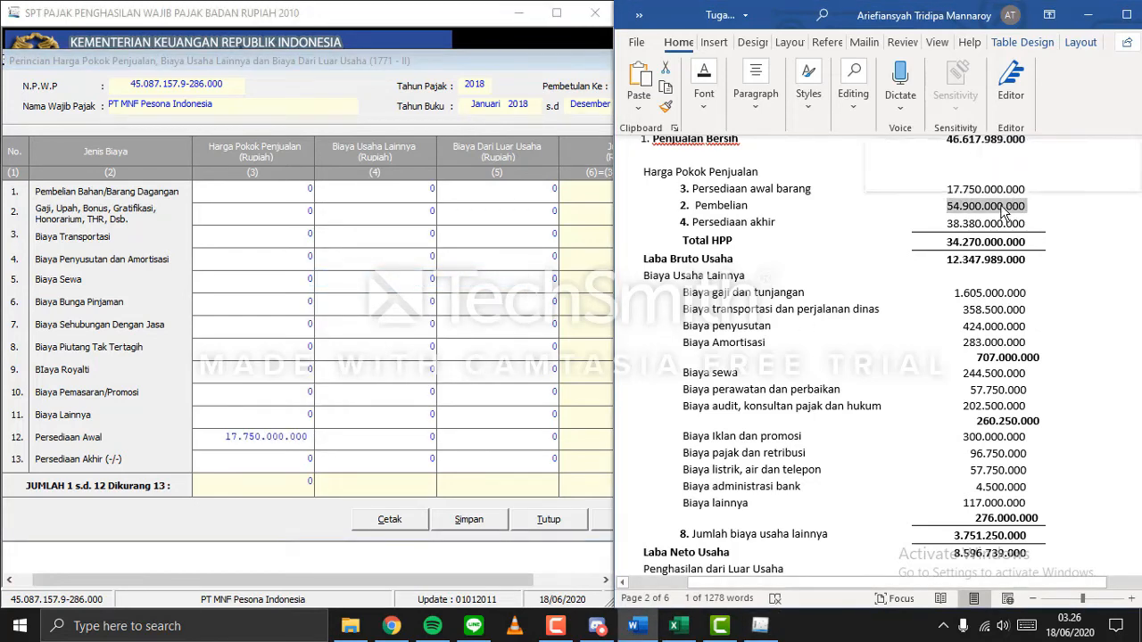
right_click(1007, 209)
click(1045, 242)
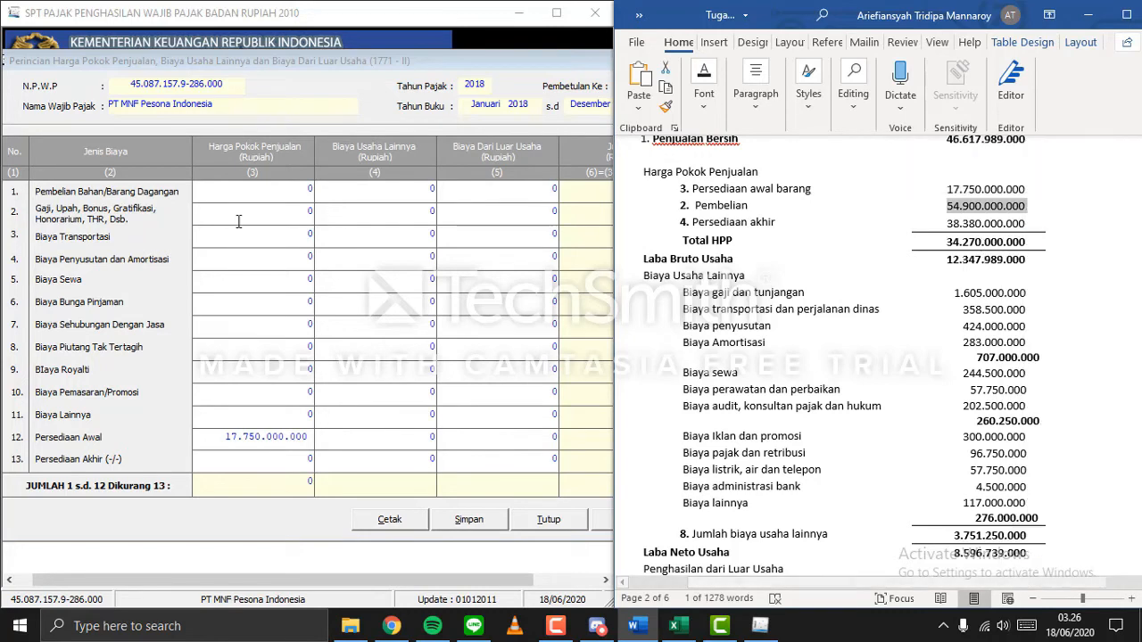
click(306, 192)
right_click(306, 191)
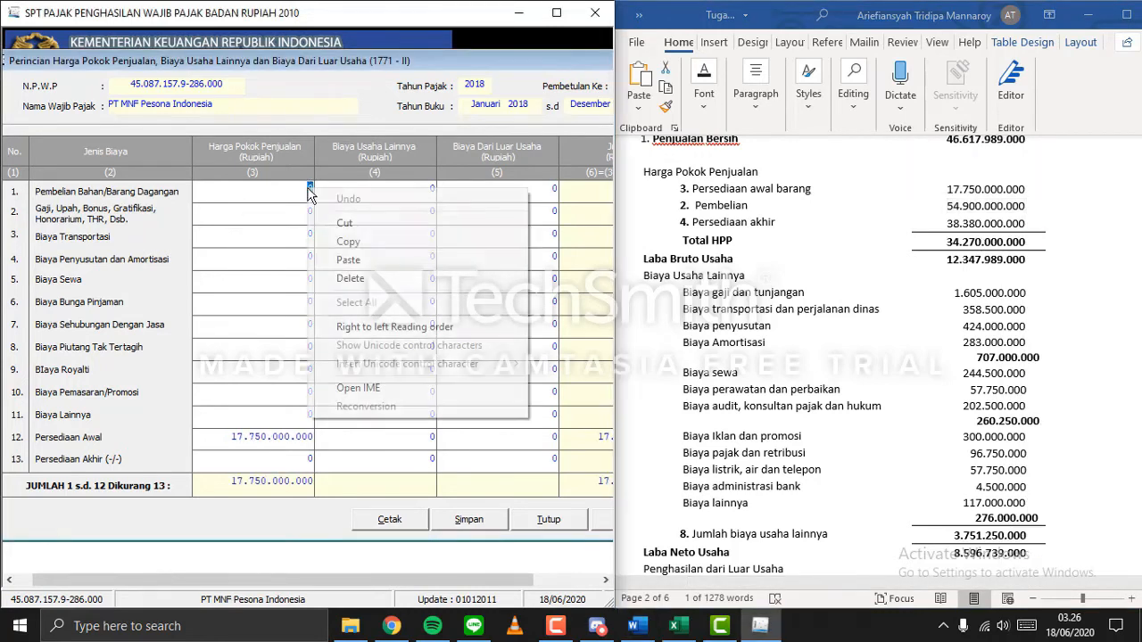
click(343, 259)
Copy the Persediaan akhir amount 38.380.000.000 from Word into Persediaan Akhir under Harga Pokok Penjualan.
drag(947, 224, 1017, 230)
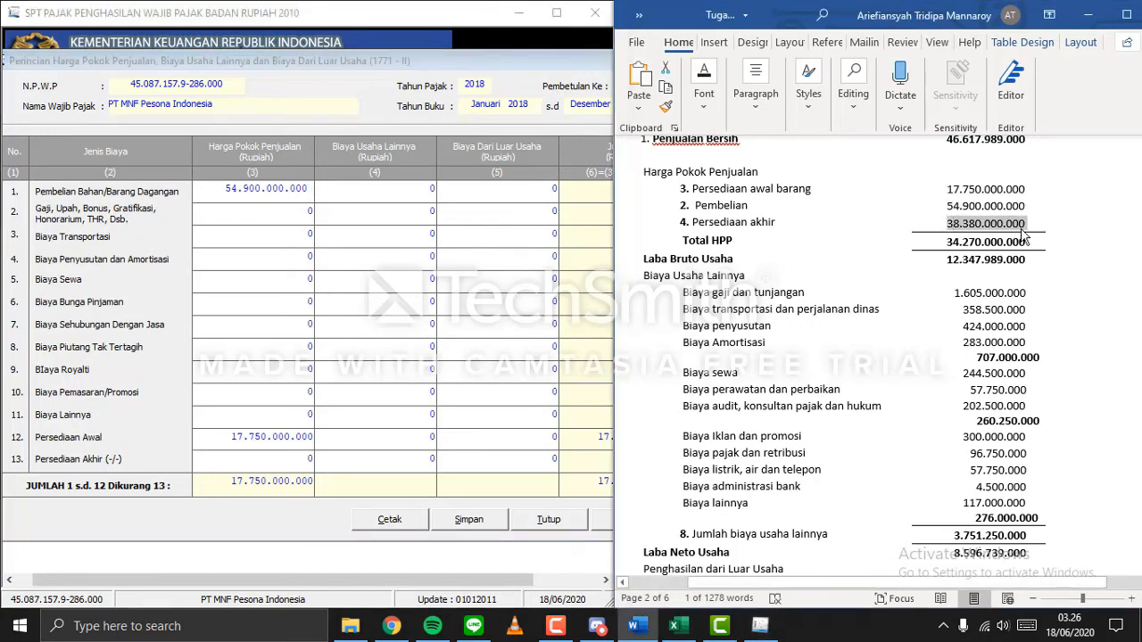
right_click(1025, 234)
click(962, 263)
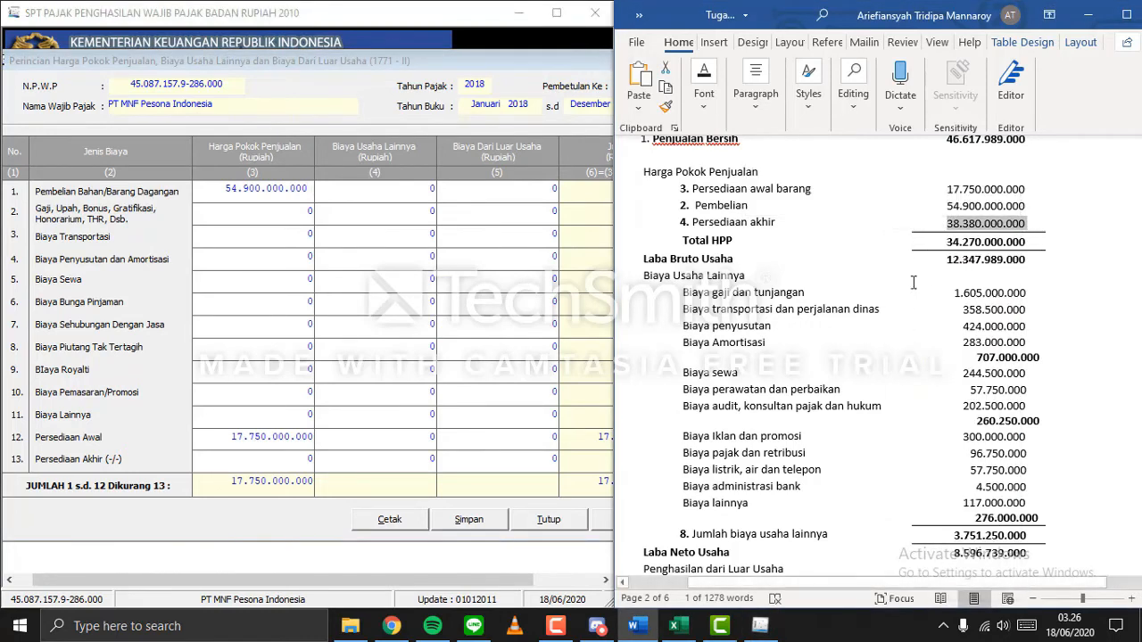
click(296, 473)
right_click(308, 456)
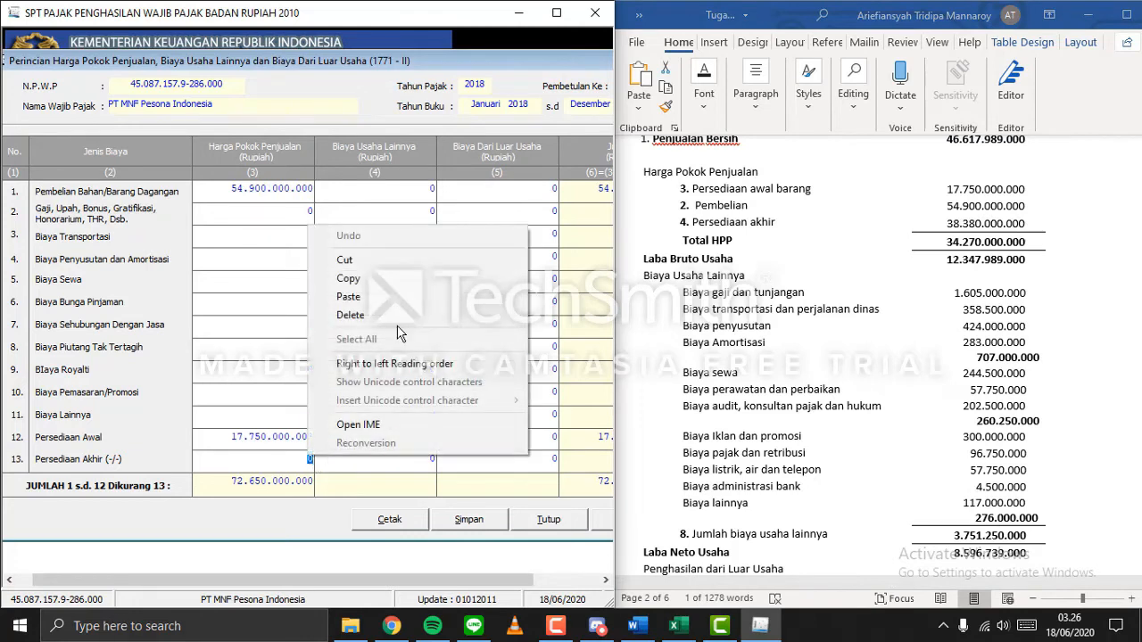
click(397, 297)
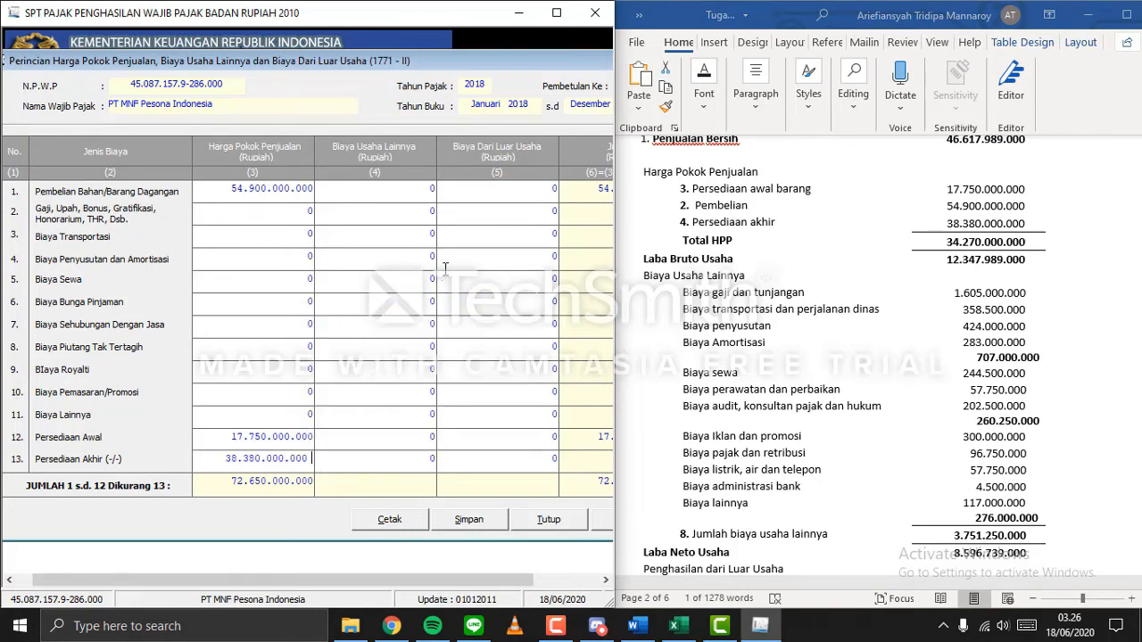
click(438, 259)
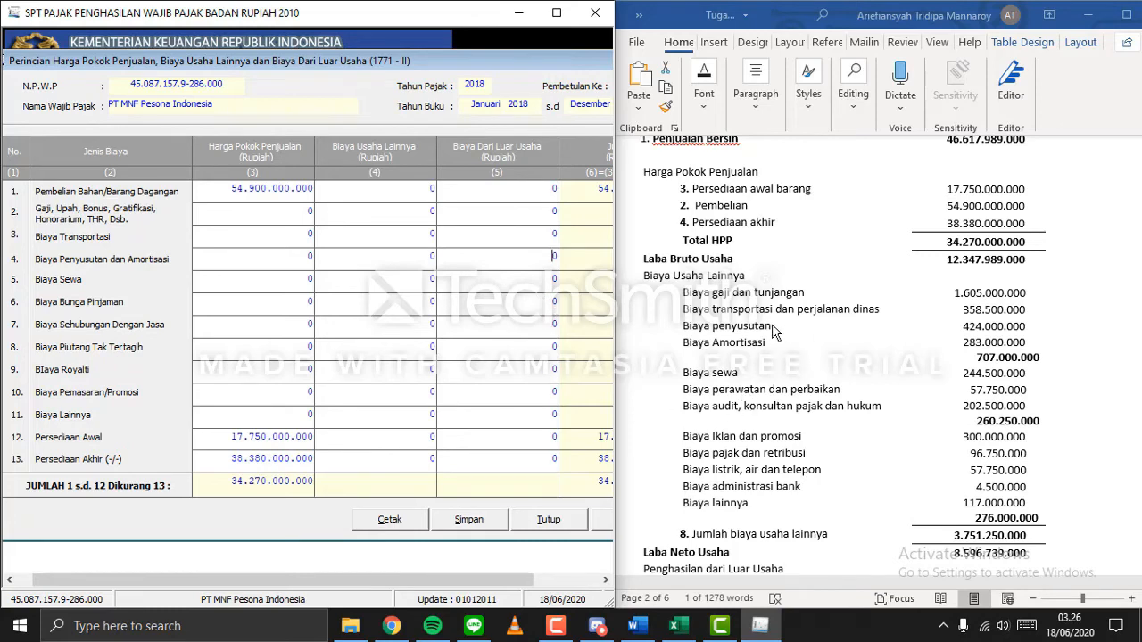
Copy the Biaya gaji dan tunjangan amount 1.605.000.000 from Word into the Gaji, Upah, Bonus row under Biaya Usaha Lainnya.
click(957, 294)
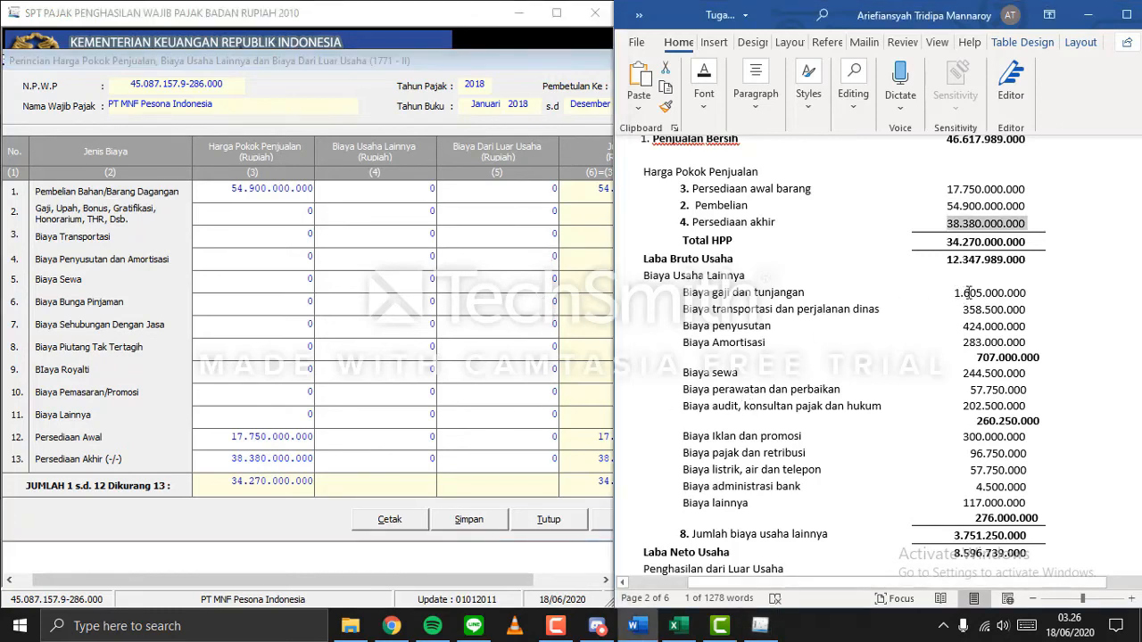
drag(969, 292, 1024, 295)
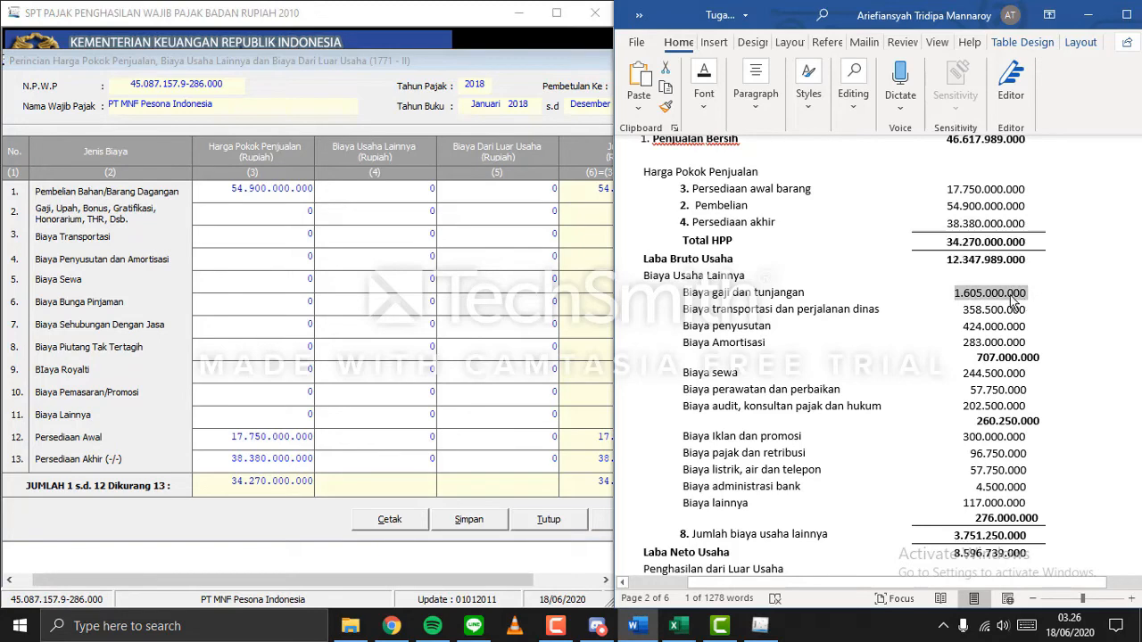
right_click(1013, 303)
click(1027, 258)
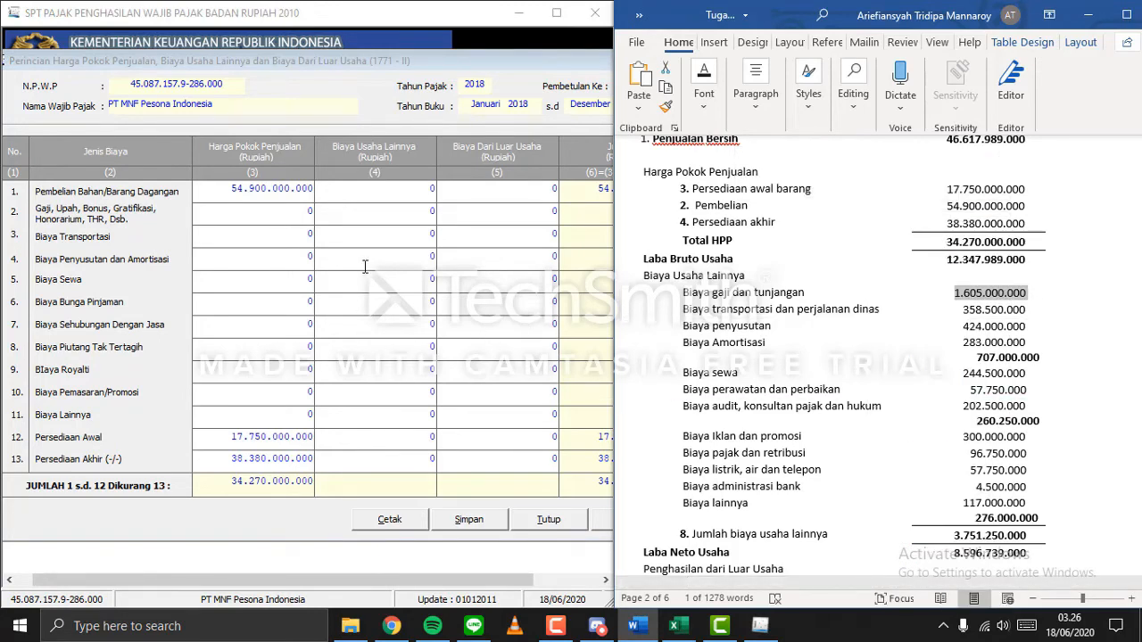
click(411, 211)
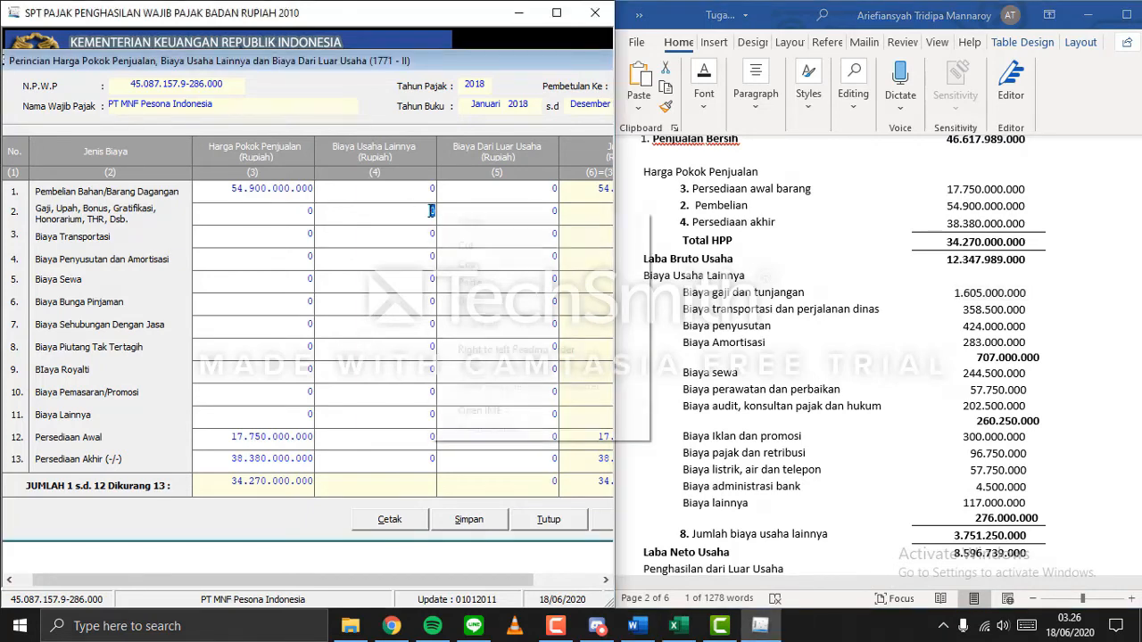
right_click(432, 212)
click(489, 283)
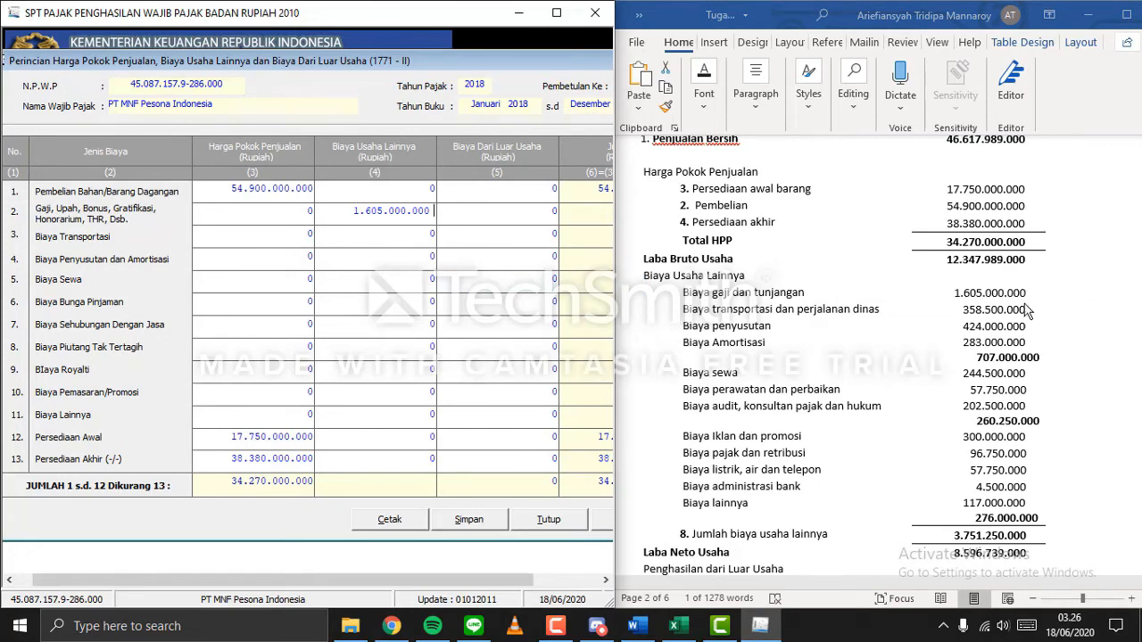
Copy the Biaya transportasi dan perjalanan dinas amount 358.500.000 from Word into Biaya Transportasi under Biaya Usaha Lainnya.
double_click(990, 297)
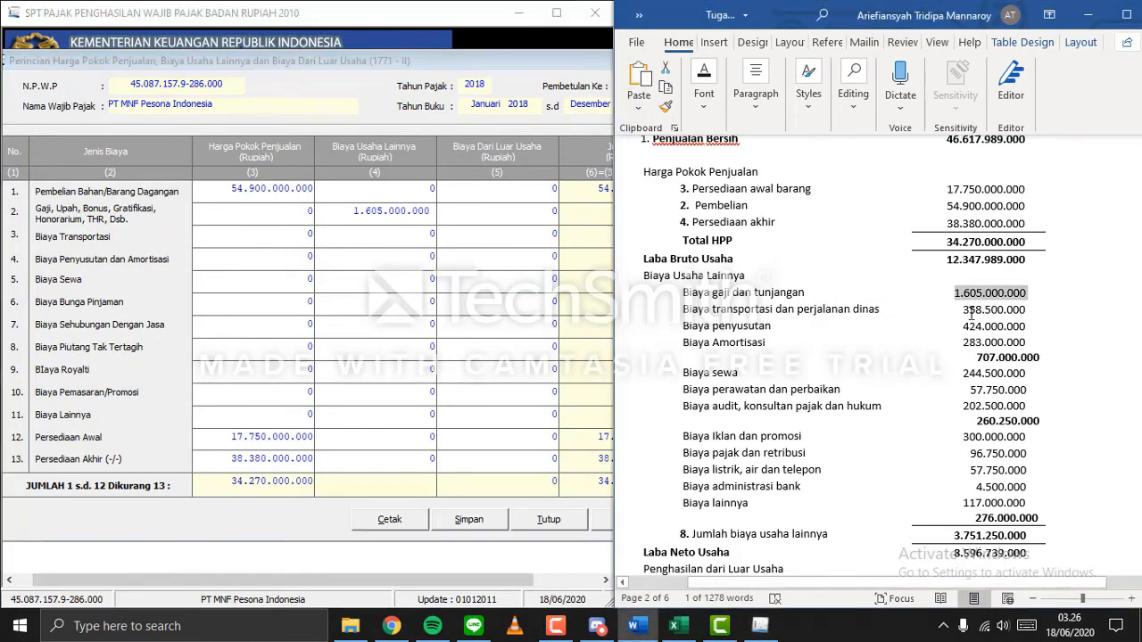
double_click(981, 312)
right_click(868, 309)
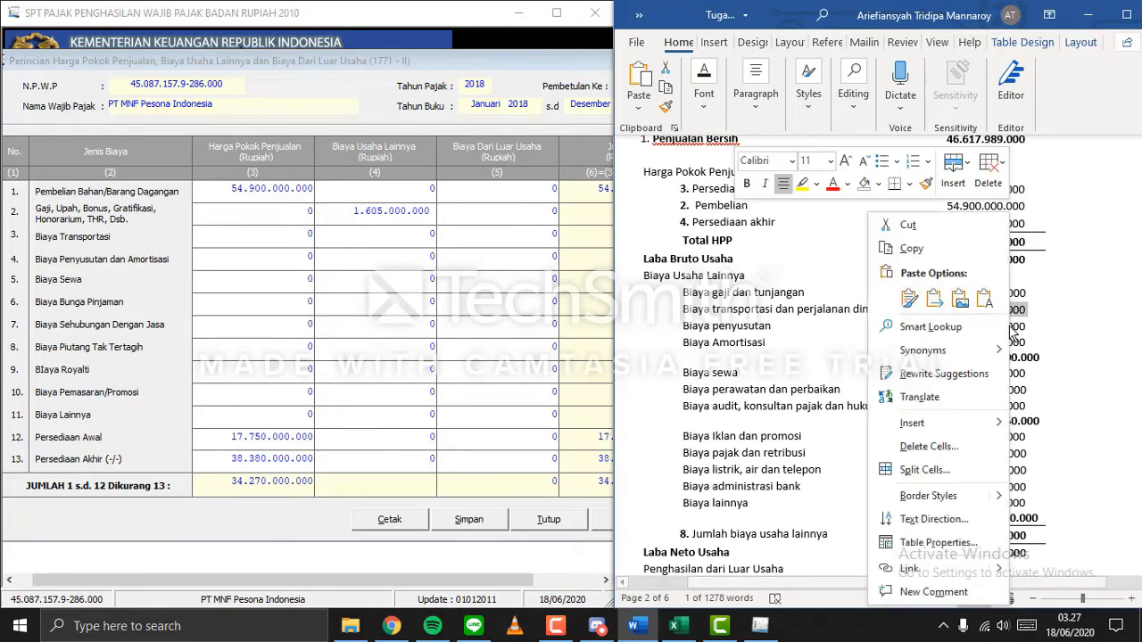
click(931, 250)
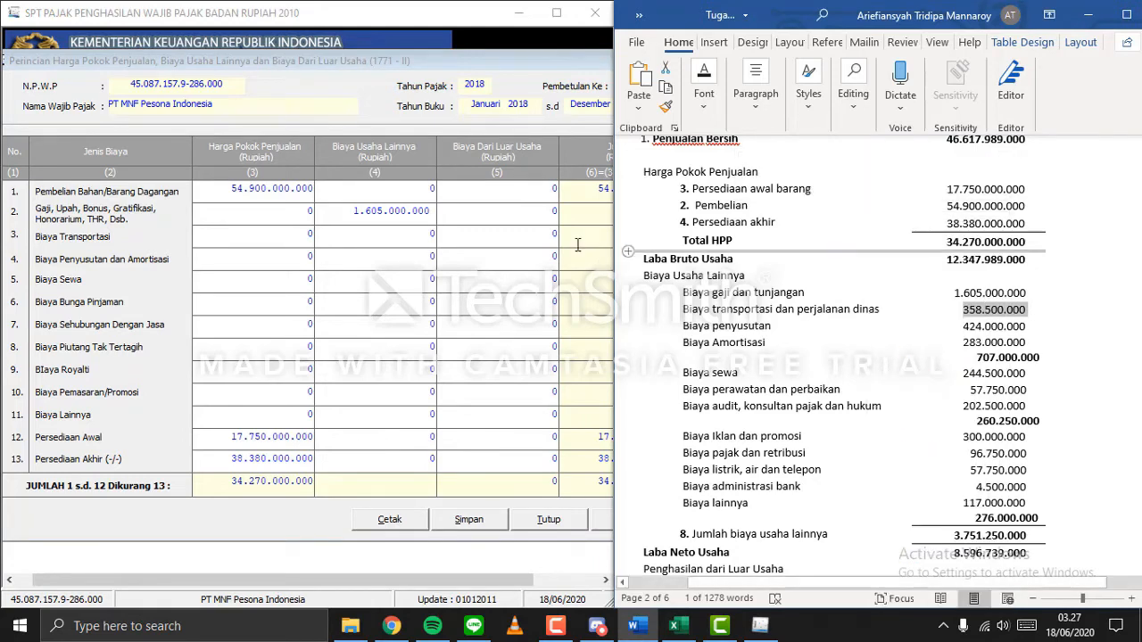
click(414, 233)
right_click(436, 238)
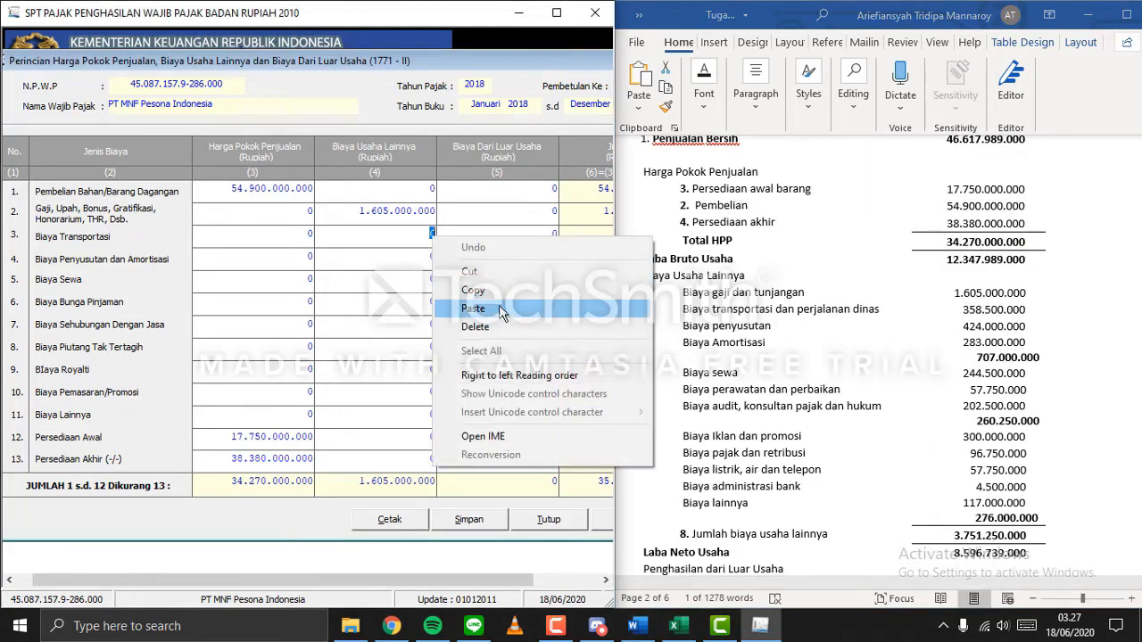
click(501, 309)
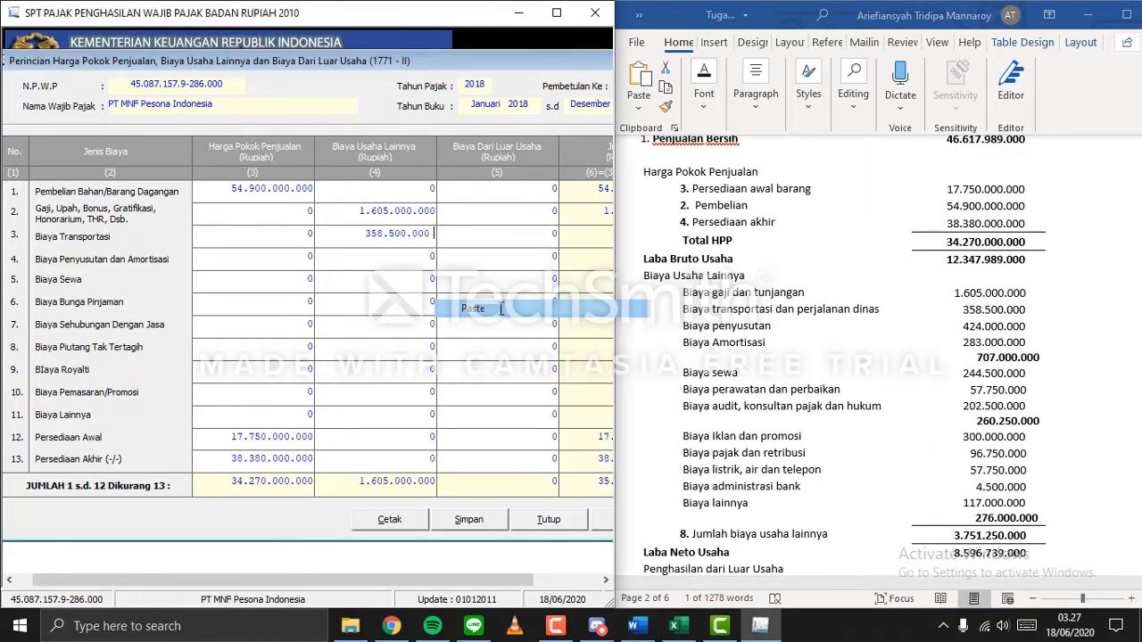
Copy the combined penyusutan and Amortisasi amount 707.000.000 from Word into Biaya Penyusutan dan Amortisasi under Biaya Usaha Lainnya.
double_click(986, 311)
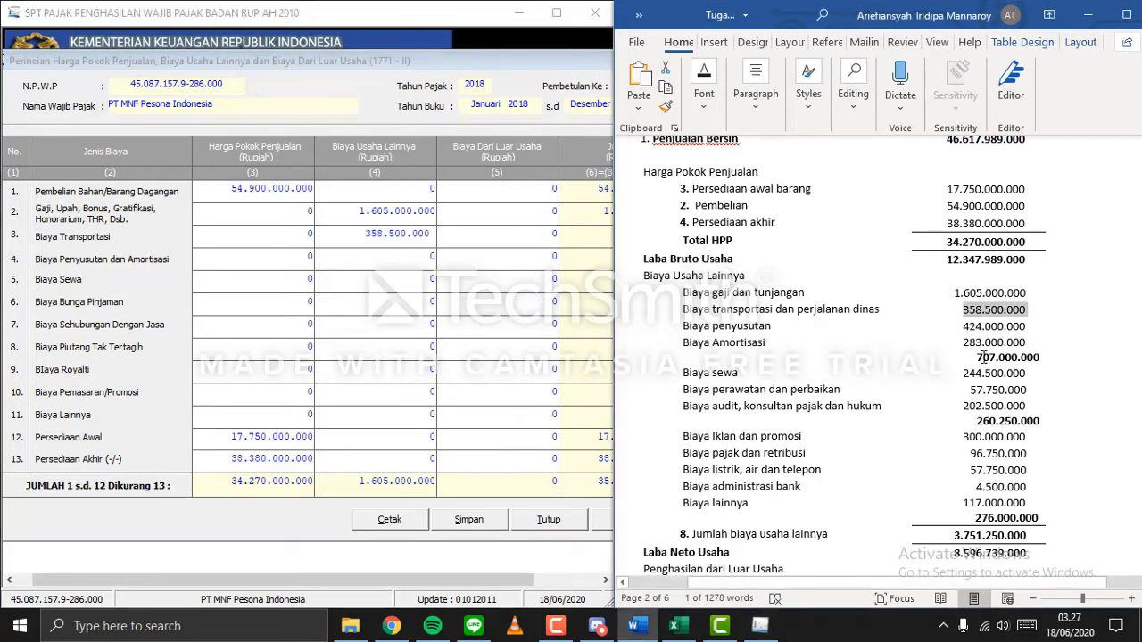
click(982, 357)
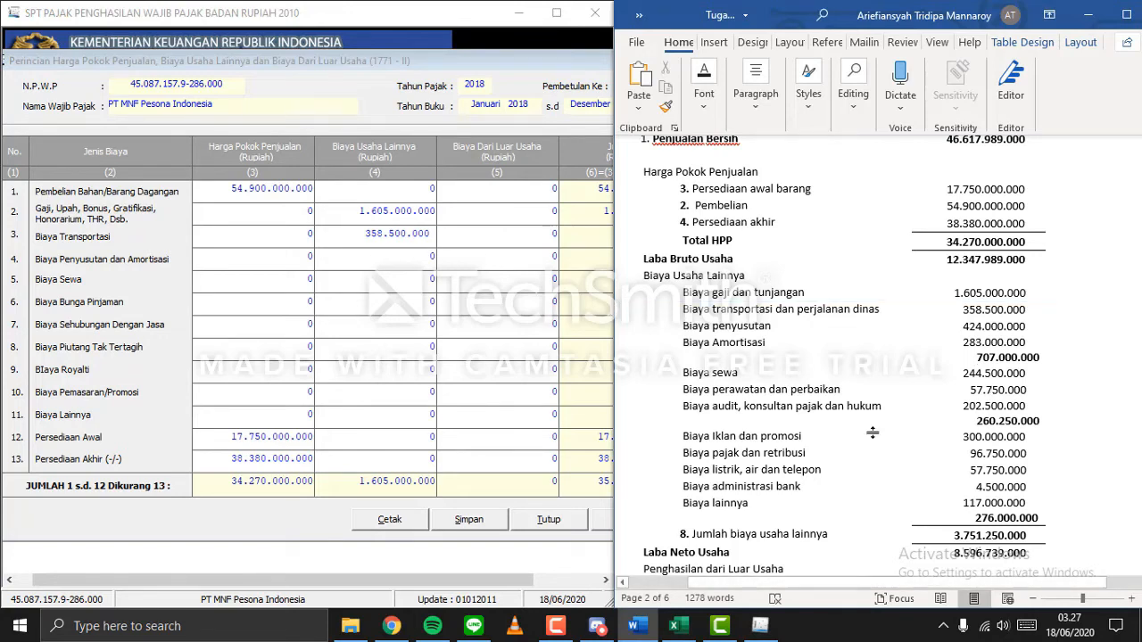
key(shift+Right)
key(shift+Right)
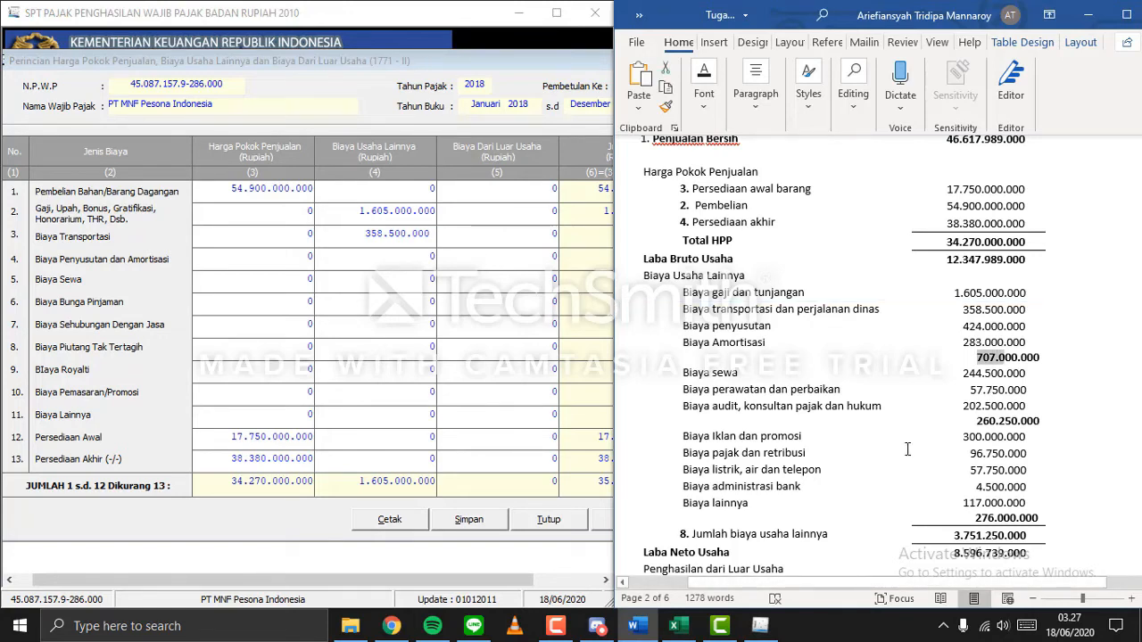
key(shift+Right)
key(shift+Right)
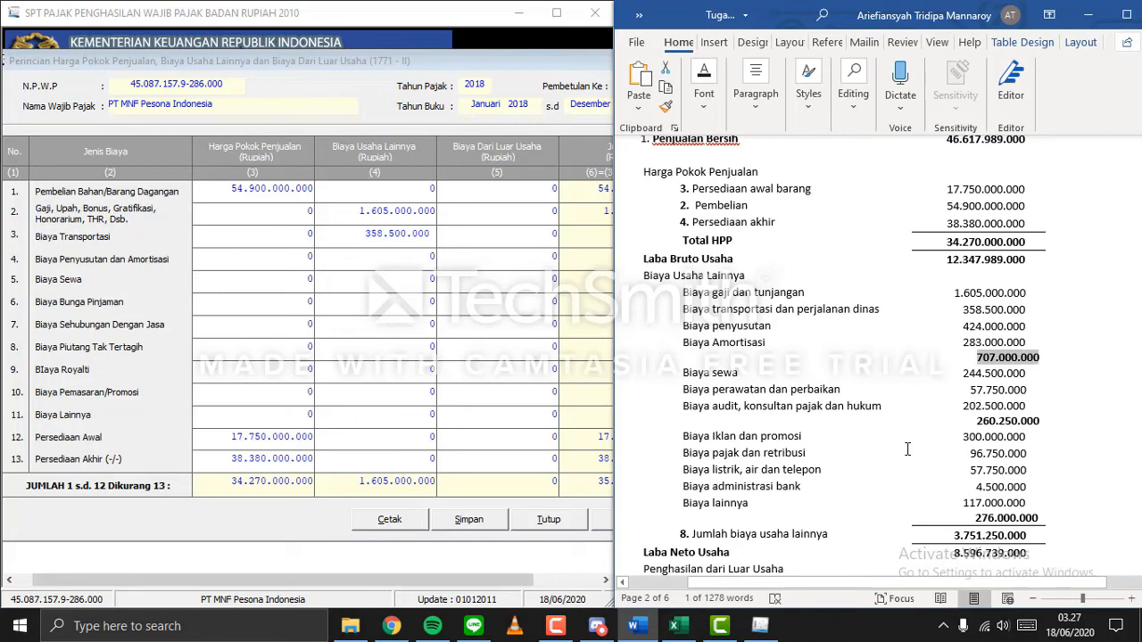
click(433, 257)
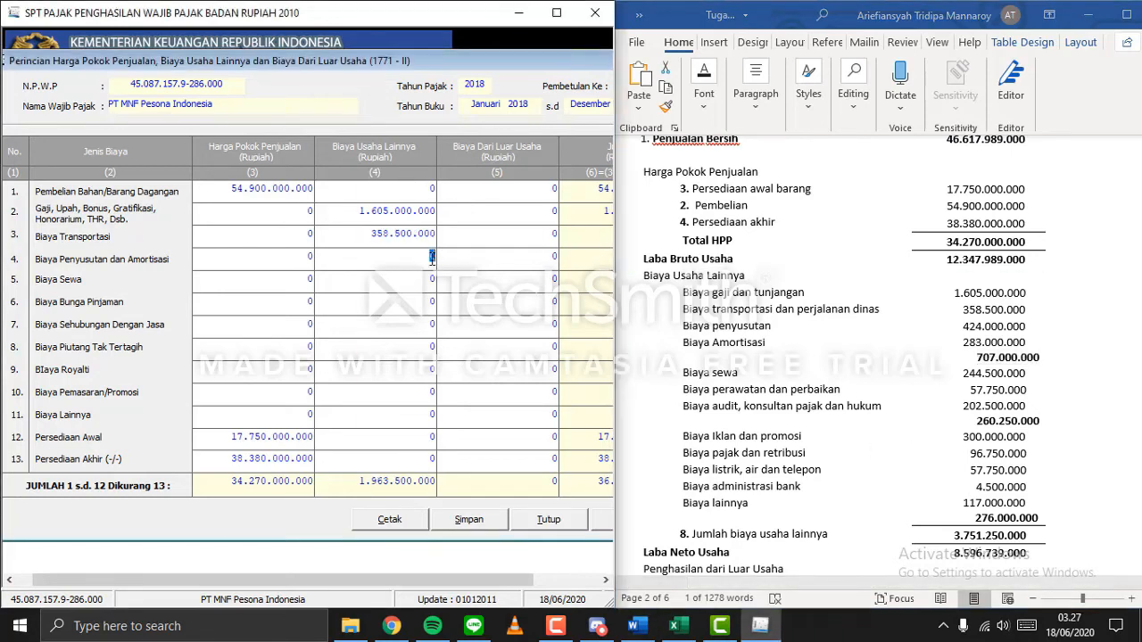
right_click(433, 257)
click(487, 328)
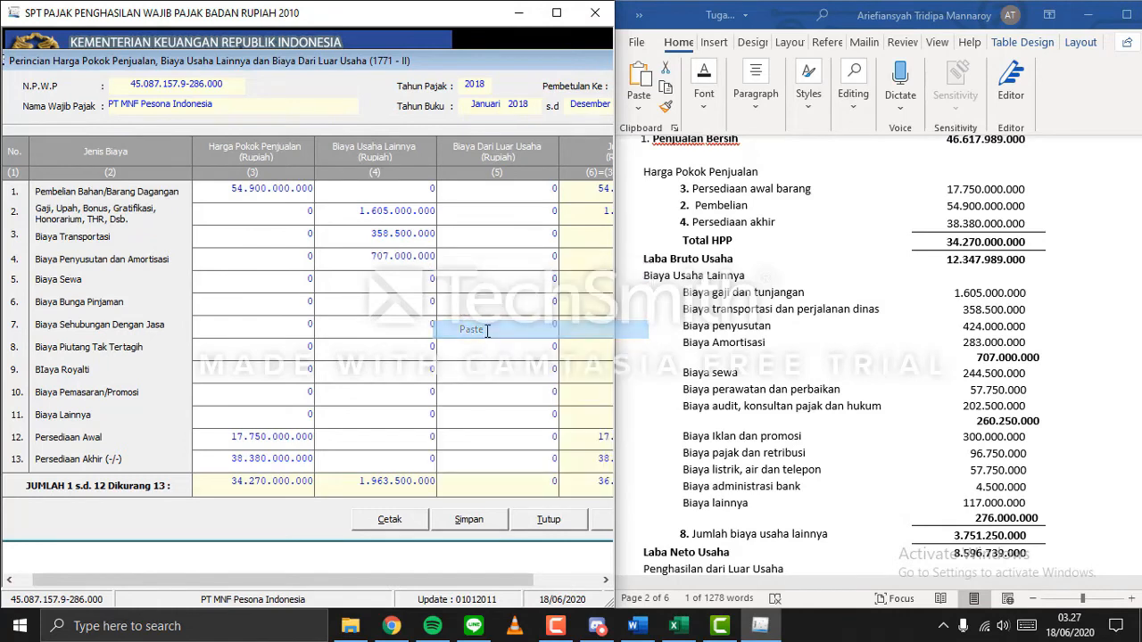
Copy the Biaya sewa amount 244.500.000 from Word into the Biaya Sewa row under Biaya Usaha Lainnya.
click(427, 282)
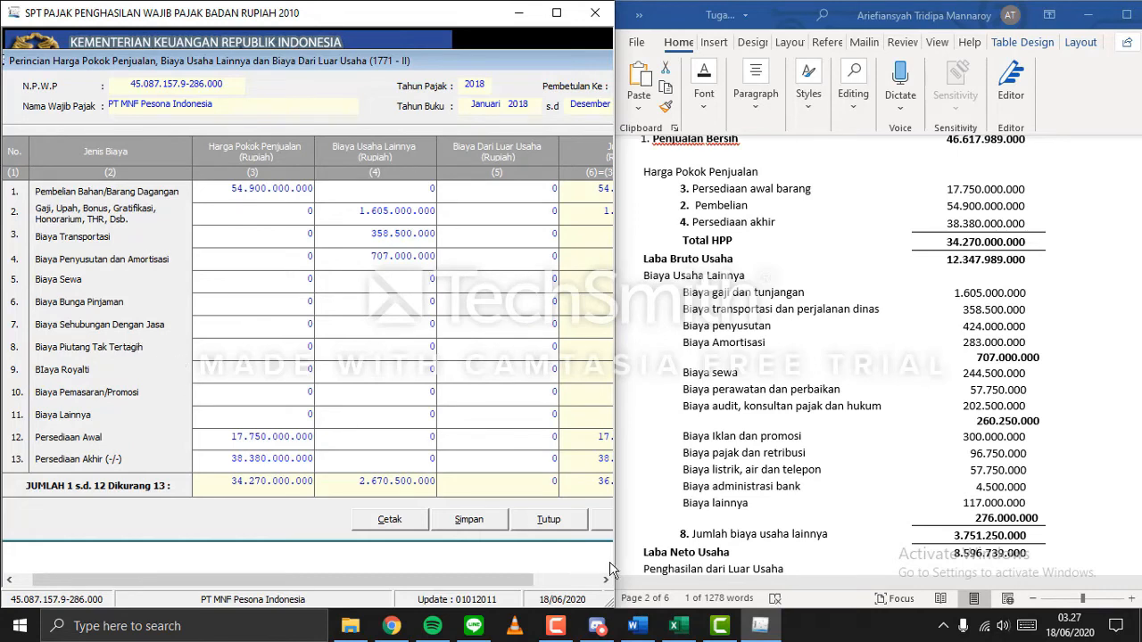
click(1000, 374)
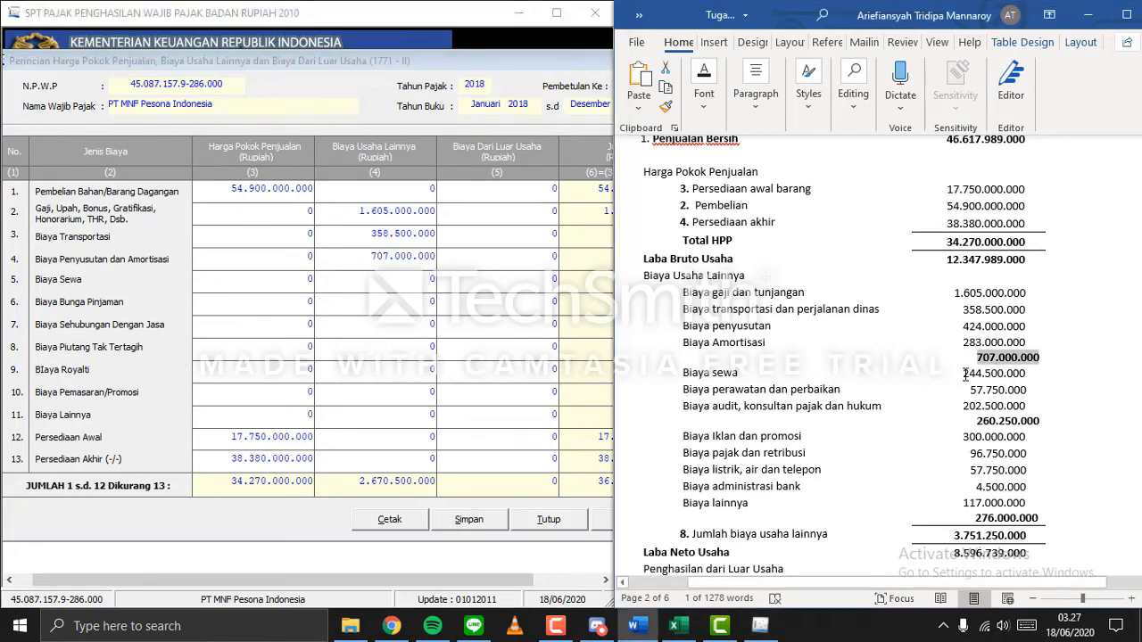
drag(964, 373, 1015, 376)
right_click(1014, 376)
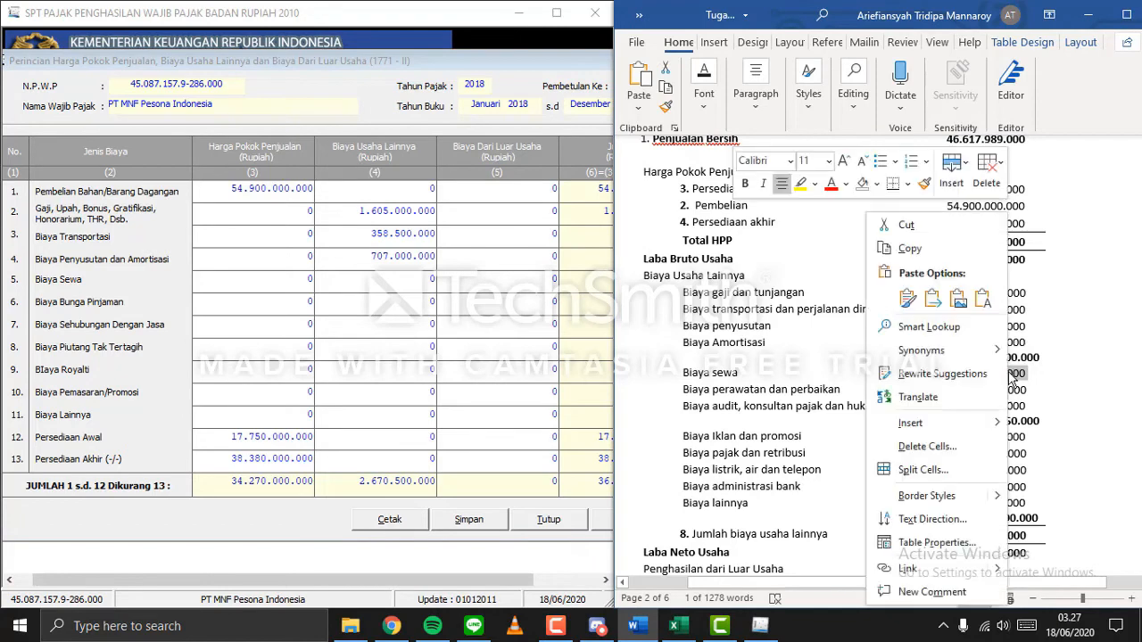
click(925, 255)
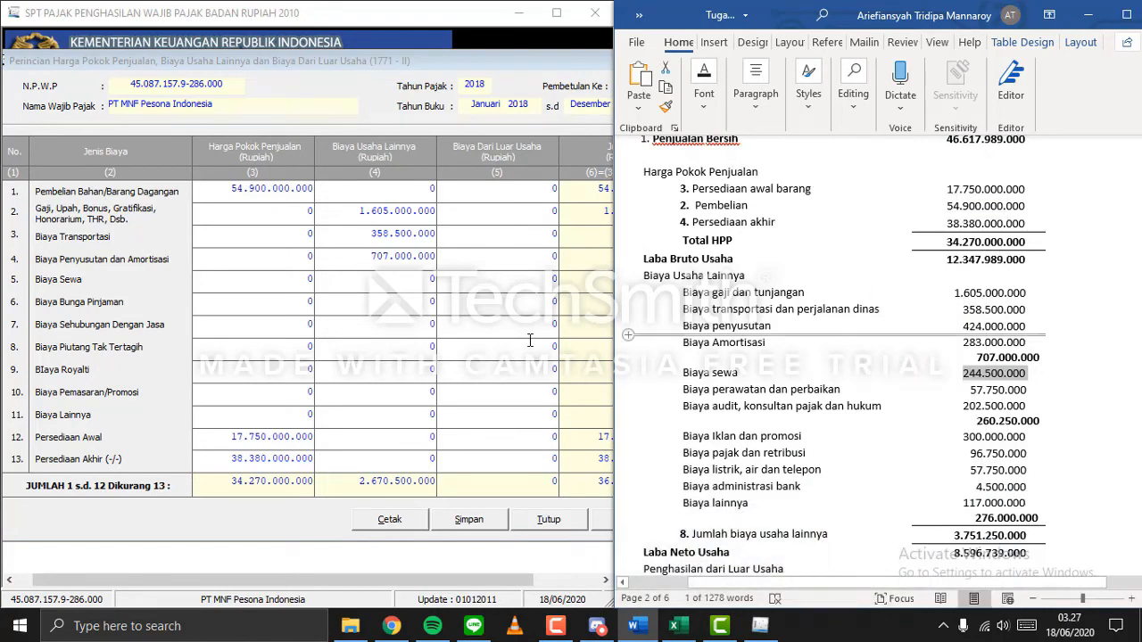
click(431, 280)
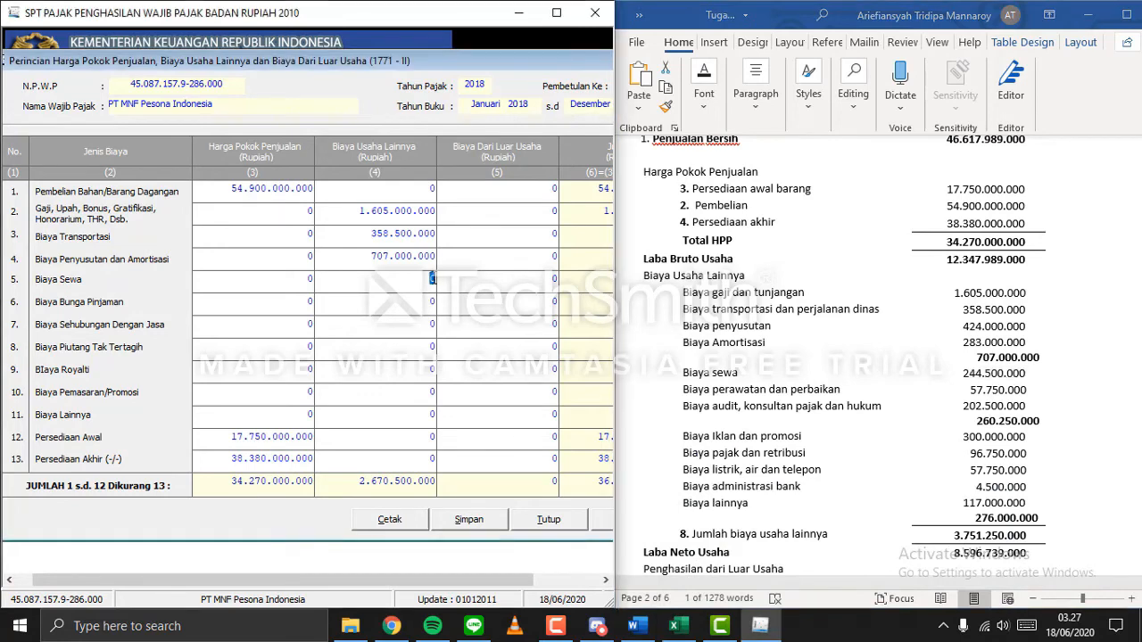
right_click(433, 280)
click(473, 349)
Copy the 260.250.000 subtotal for perawatan and audit costs from Word into Biaya Sehubungan Dengan Jasa under Biaya Usaha Lainnya.
key(alt+Tab)
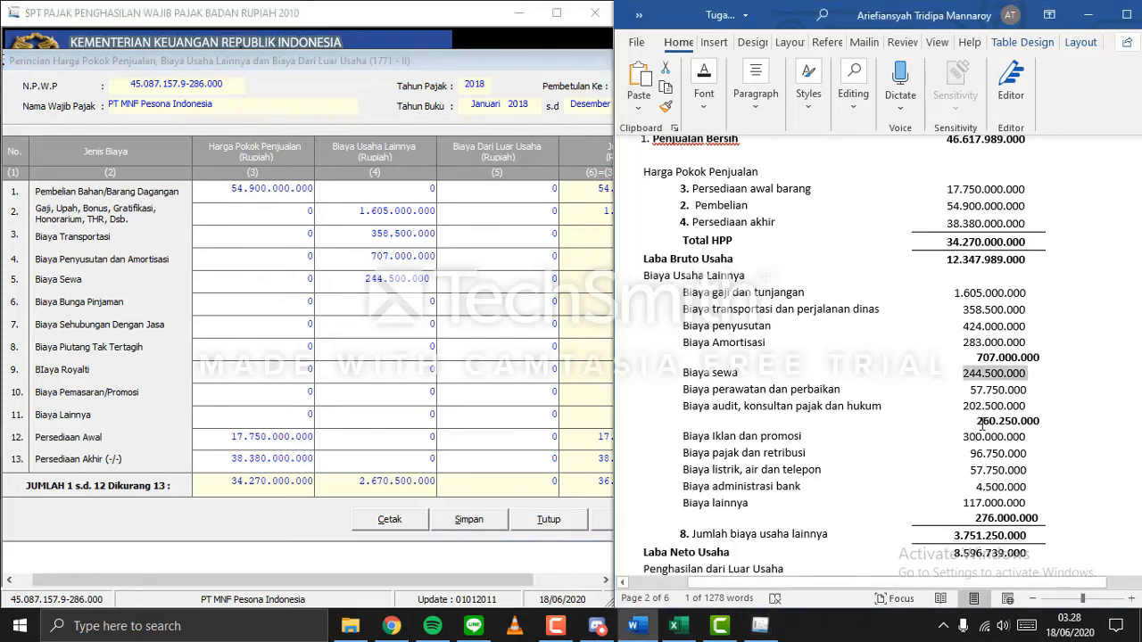
double_click(1003, 421)
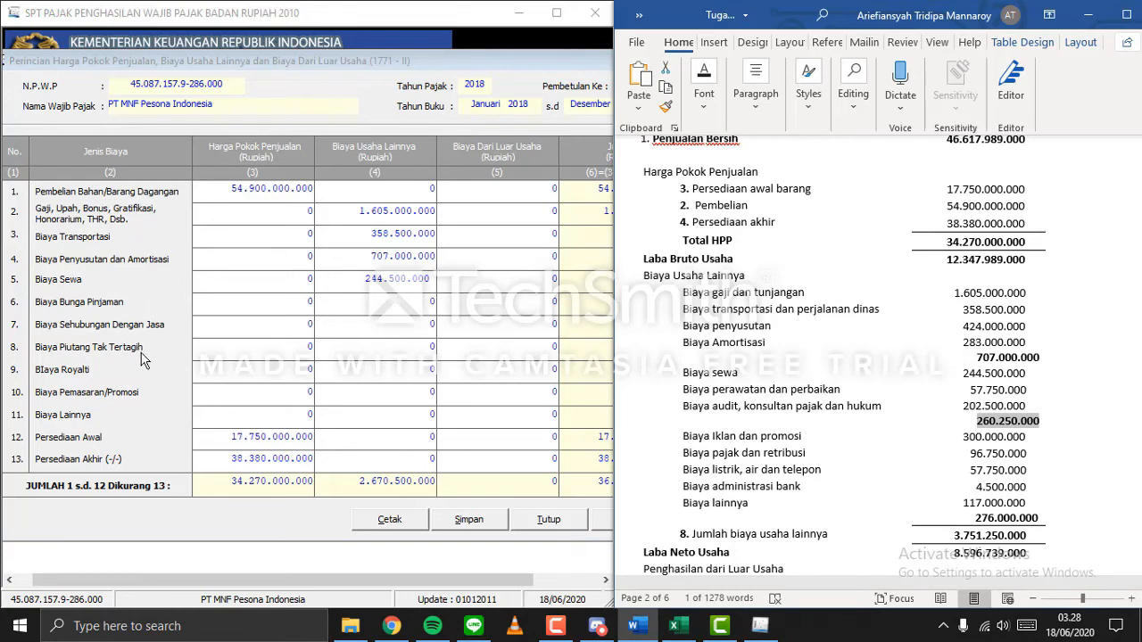
click(397, 328)
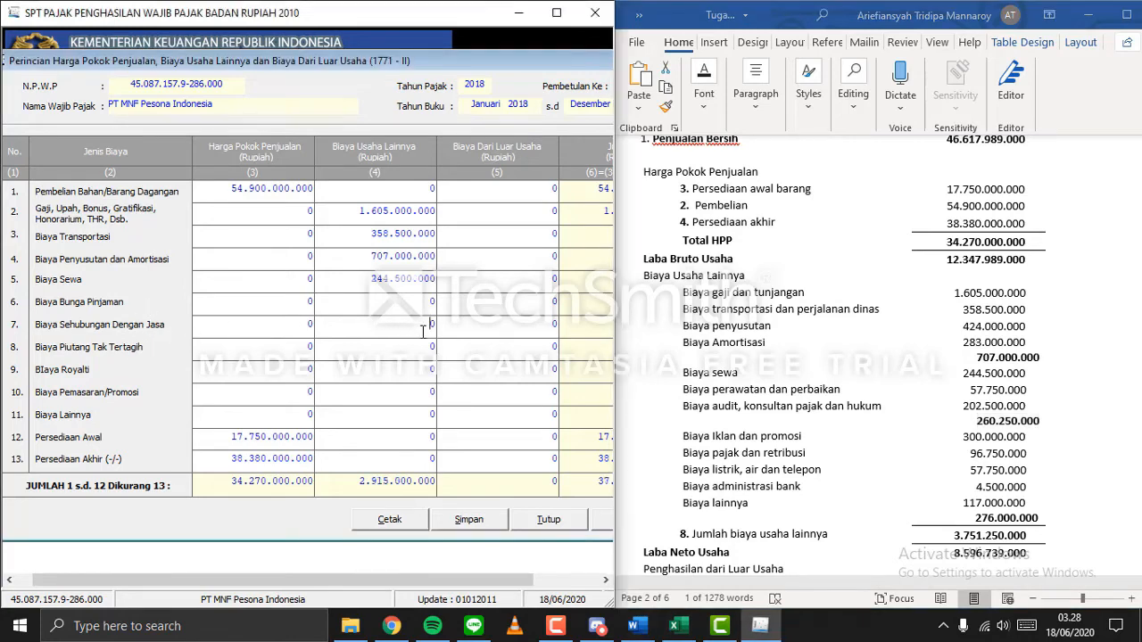
right_click(431, 325)
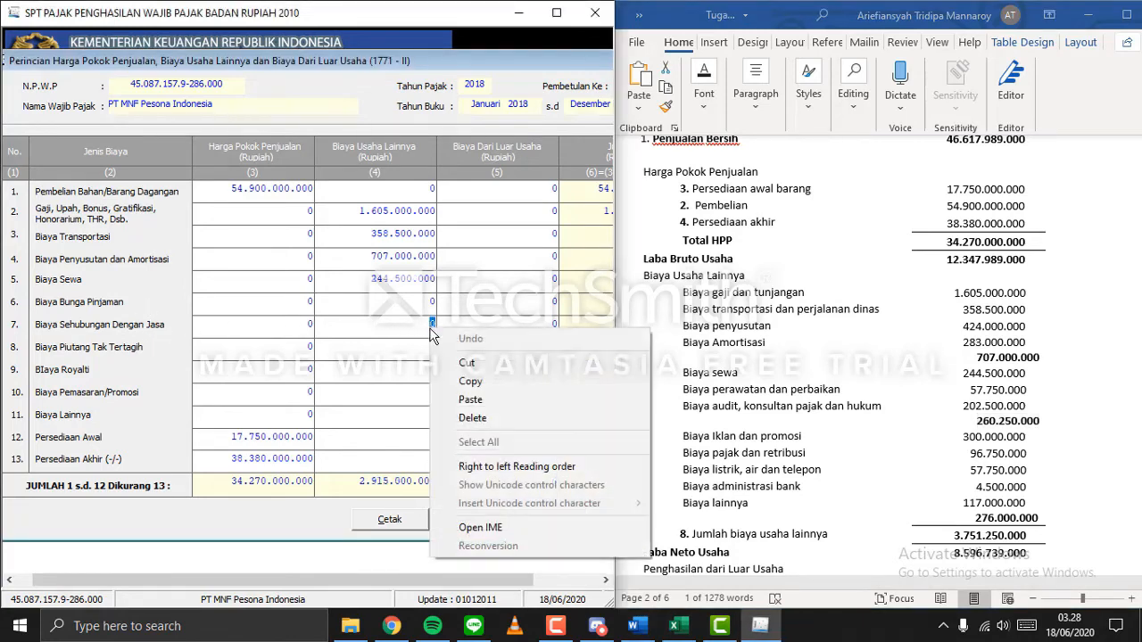
click(471, 399)
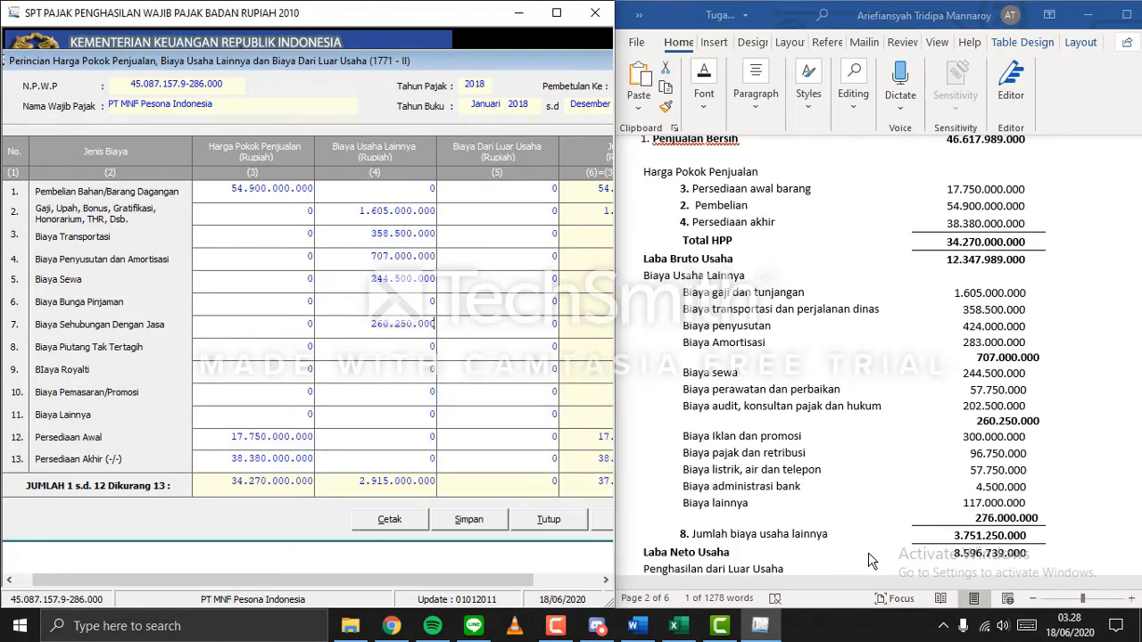
Copy the Biaya Iklan dan promosi amount 300.000.000 from Word into Biaya Pemasaran/Promosi under Biaya Usaha Lainnya.
click(963, 441)
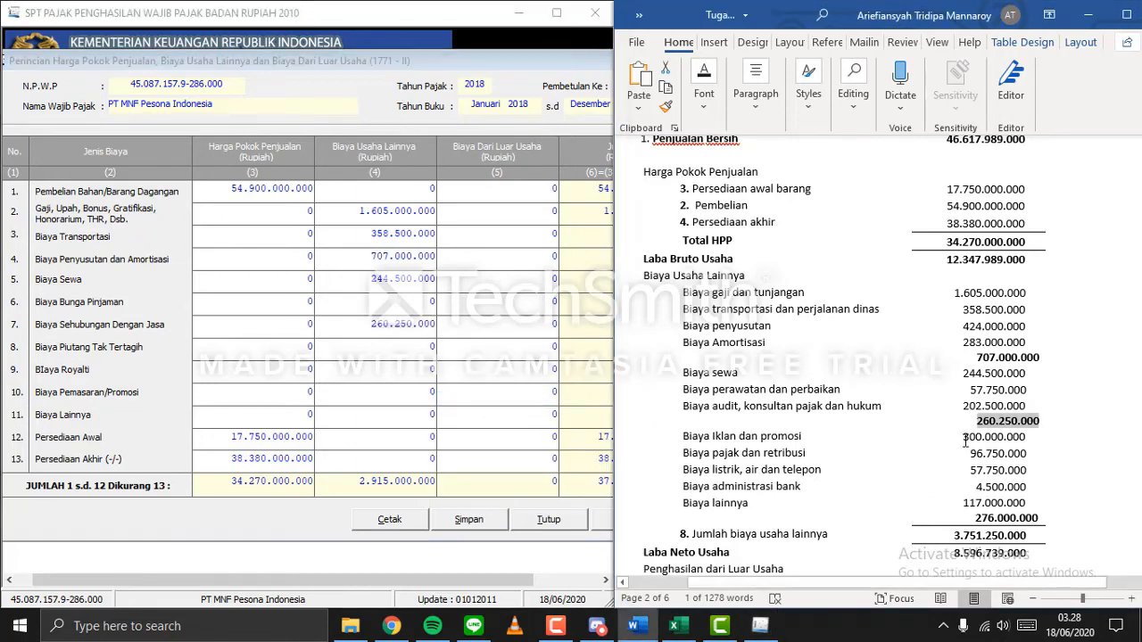
drag(965, 441, 1013, 442)
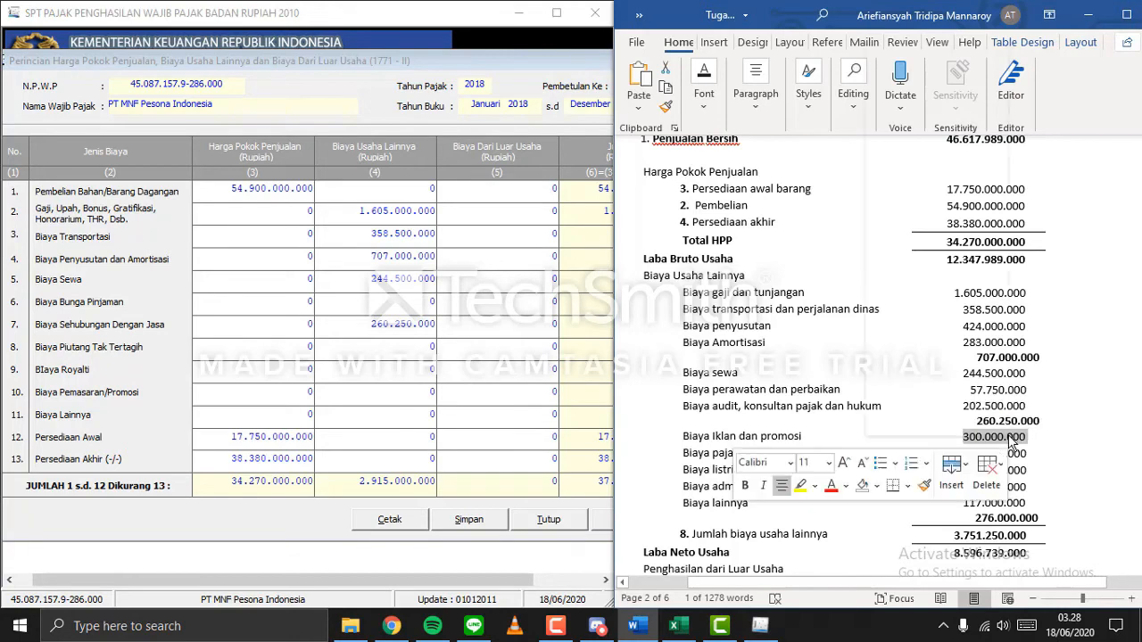
right_click(1011, 444)
click(953, 78)
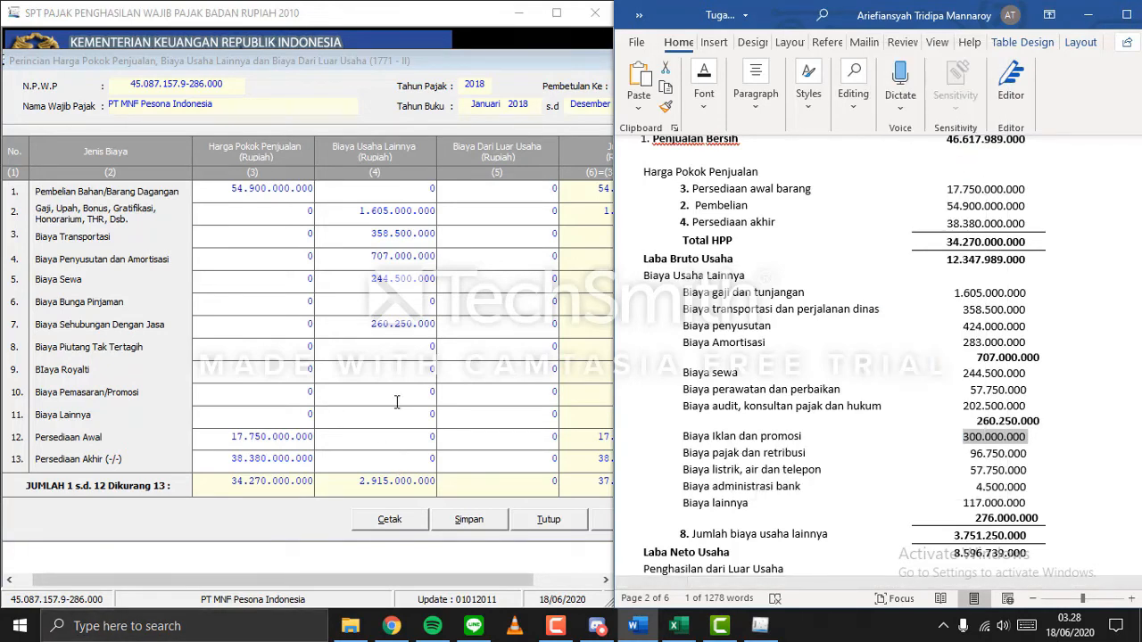
click(398, 402)
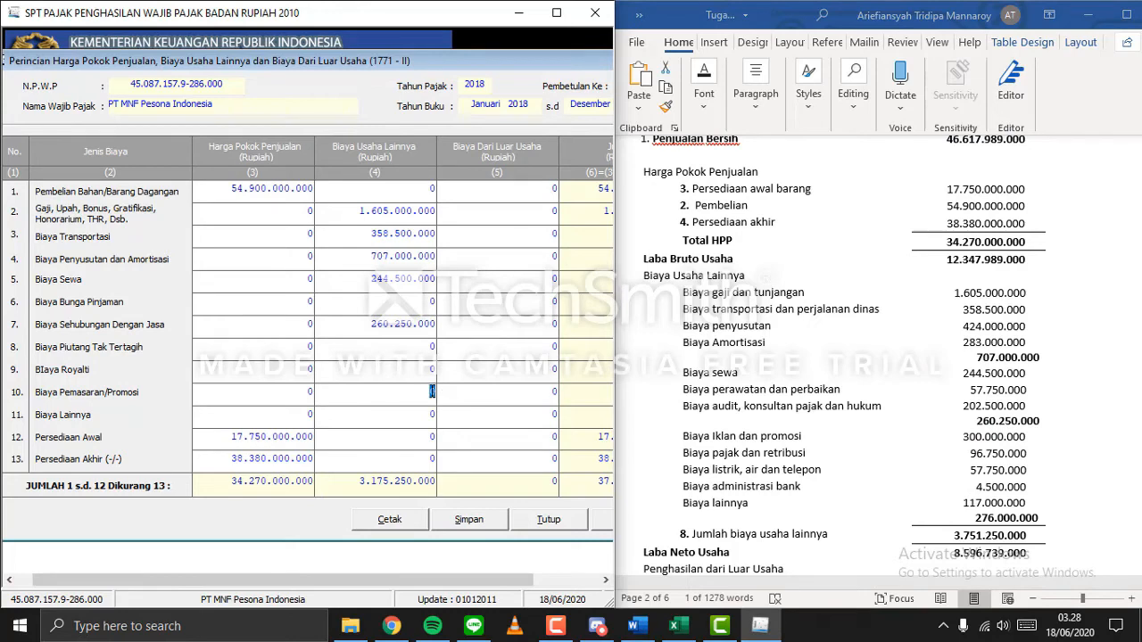
right_click(432, 391)
click(496, 234)
click(494, 433)
Copy the 276.000.000 subtotal from Word into Biaya Lainnya under Biaya Usaha Lainnya and remove the stray trailing character.
click(979, 538)
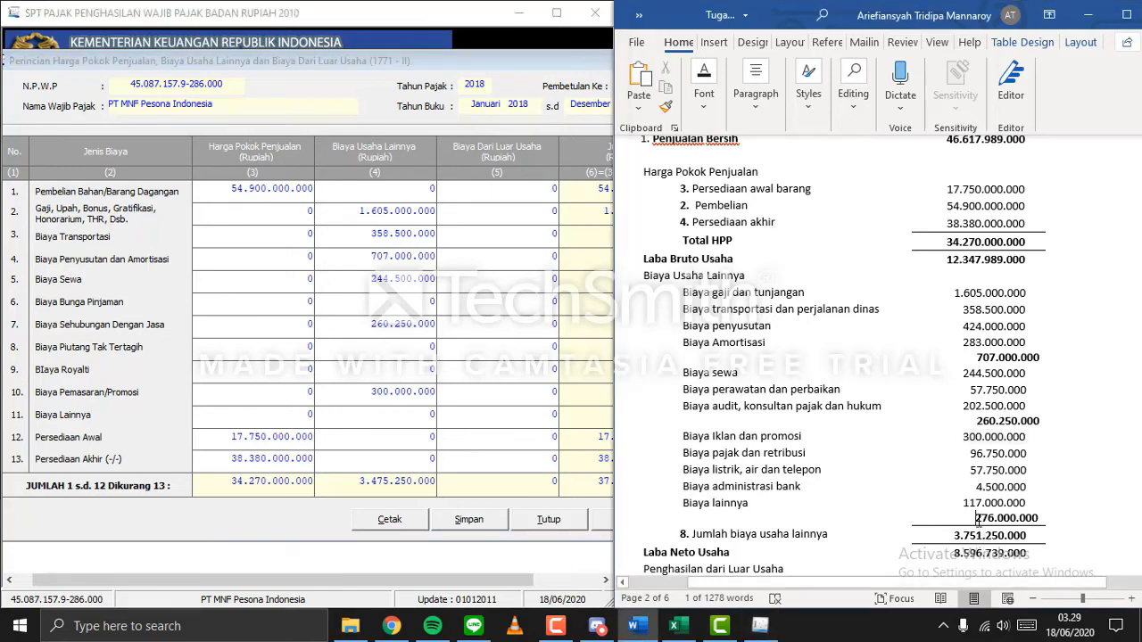
drag(975, 517, 1039, 518)
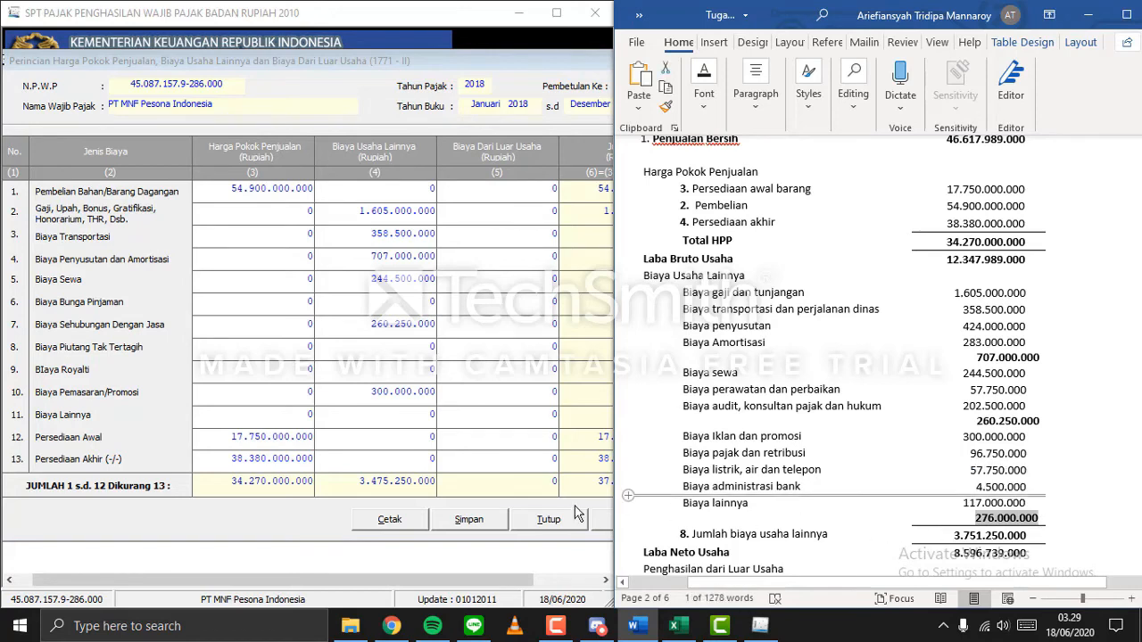
click(419, 418)
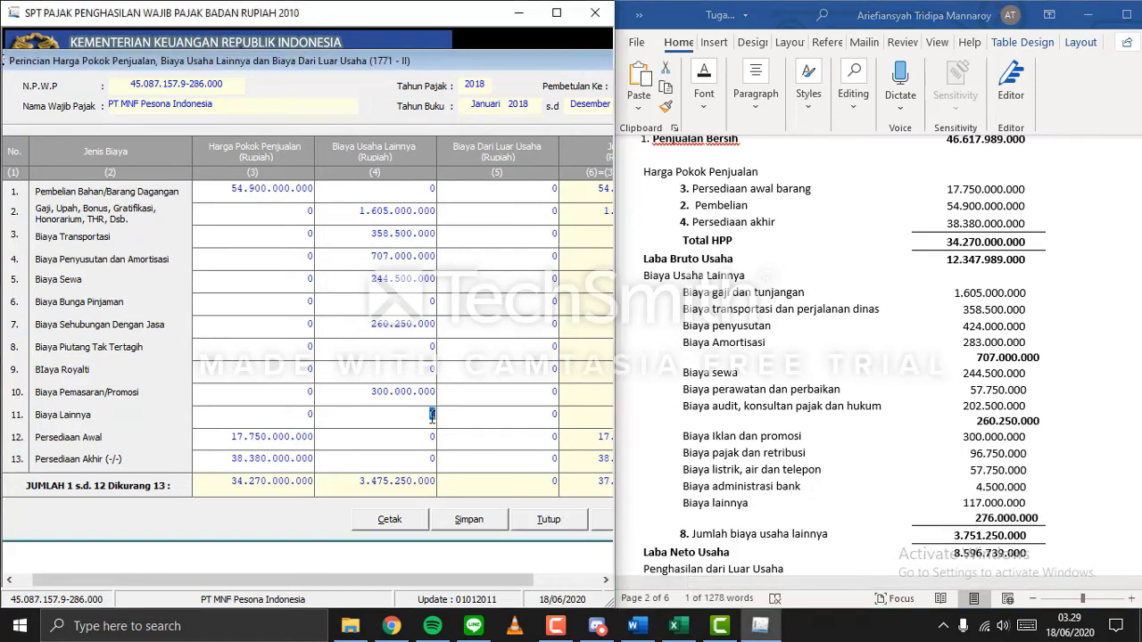
right_click(430, 418)
click(469, 257)
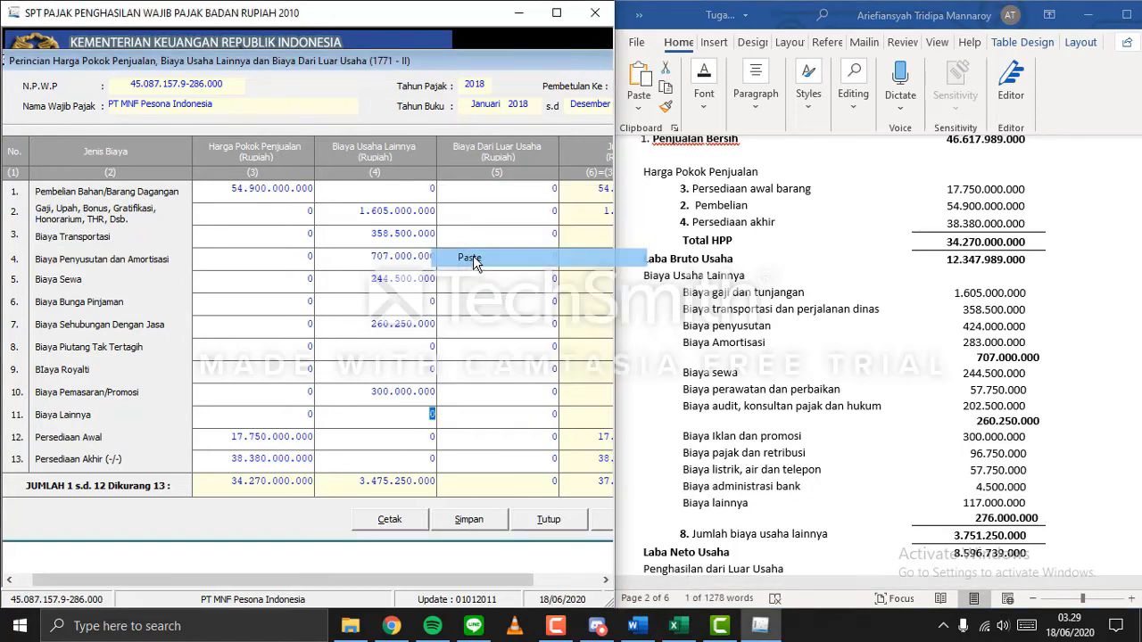
click(487, 370)
click(487, 390)
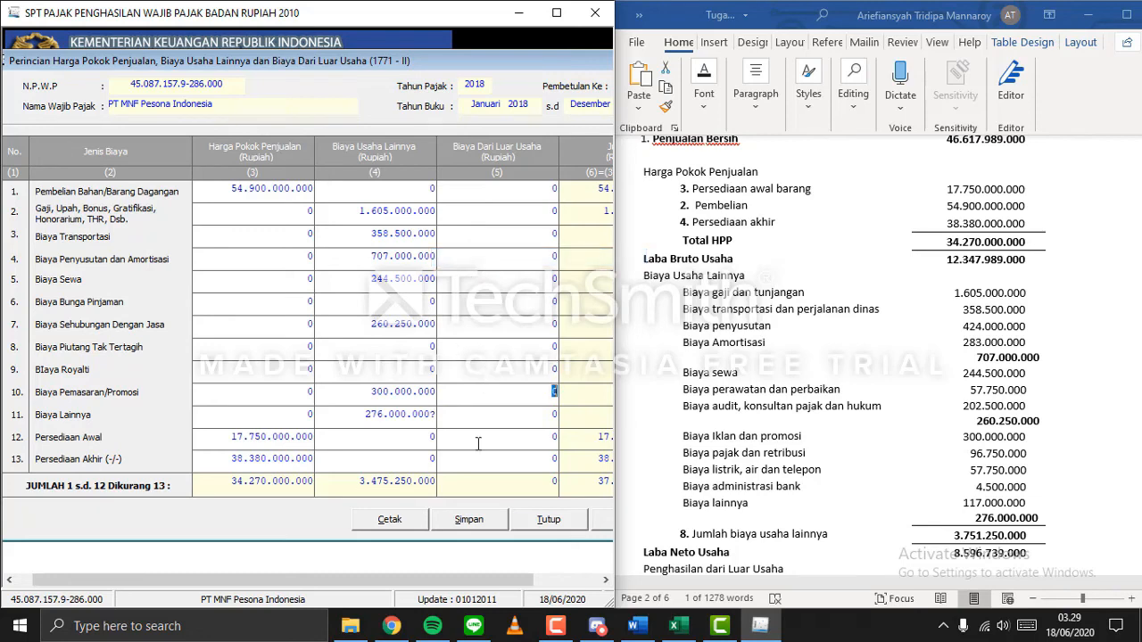
click(492, 465)
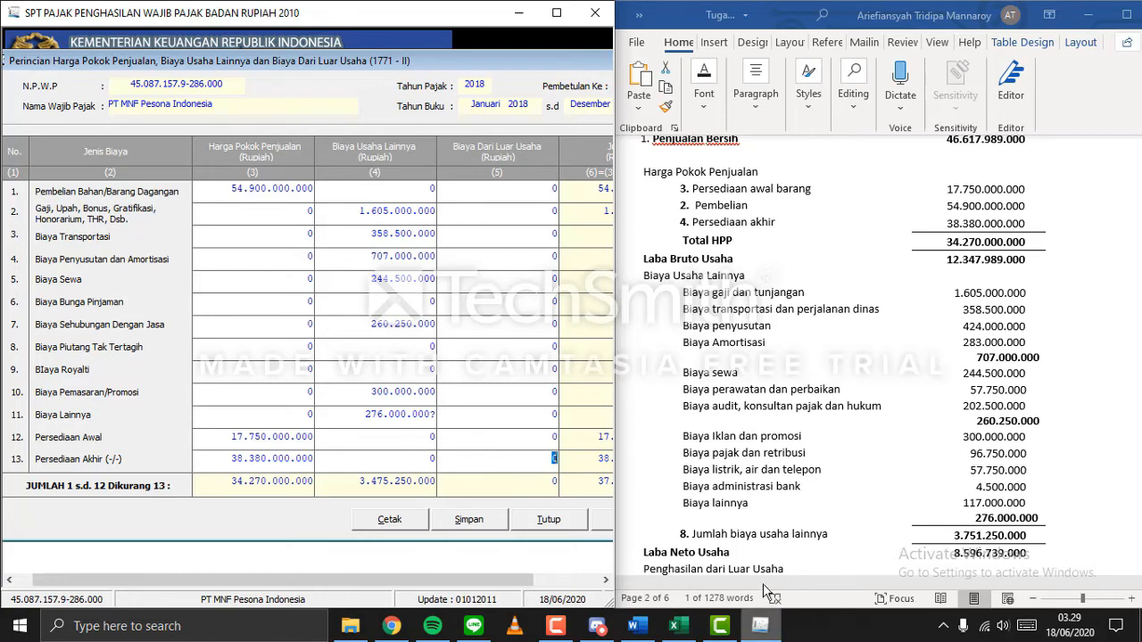
click(436, 415)
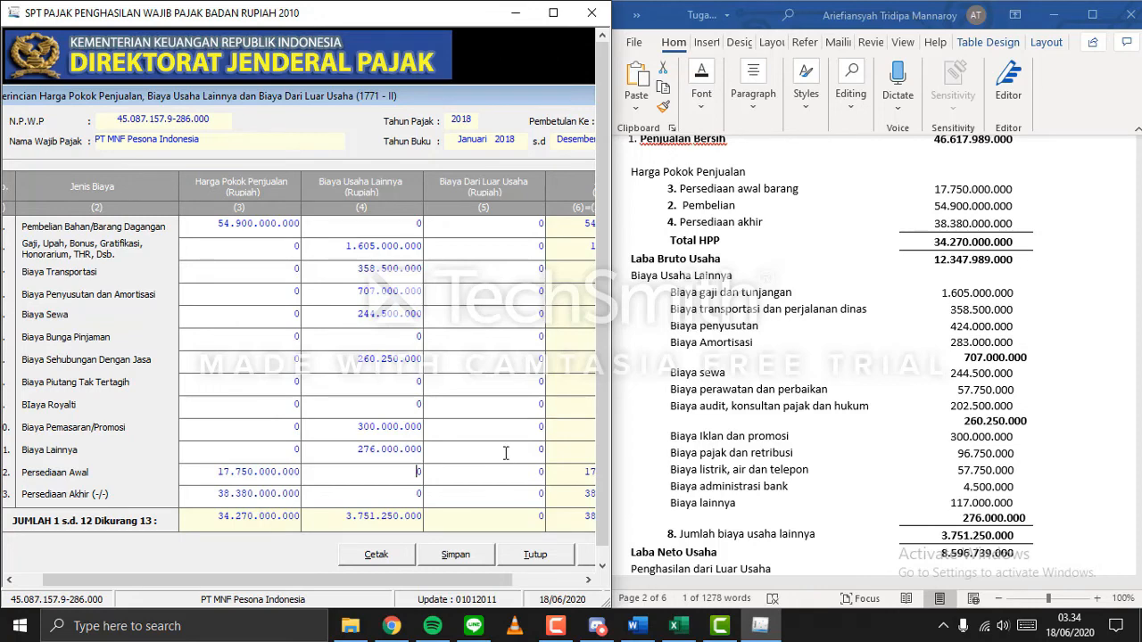
click(420, 427)
key(Tab)
Copy the Biaya Bunga Pinjaman amount 2.550.000.000 from Word into the Biaya Bunga Pinjaman row under Biaya Dari Luar Usaha.
click(464, 454)
scroll(735, 486, down, 3)
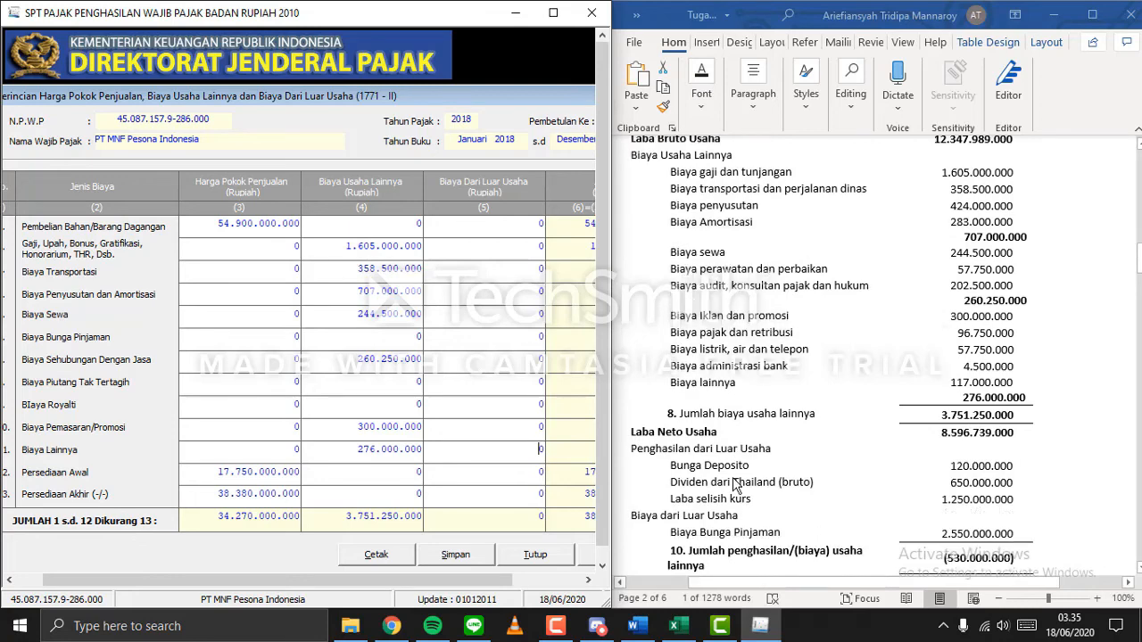
scroll(736, 486, down, 2)
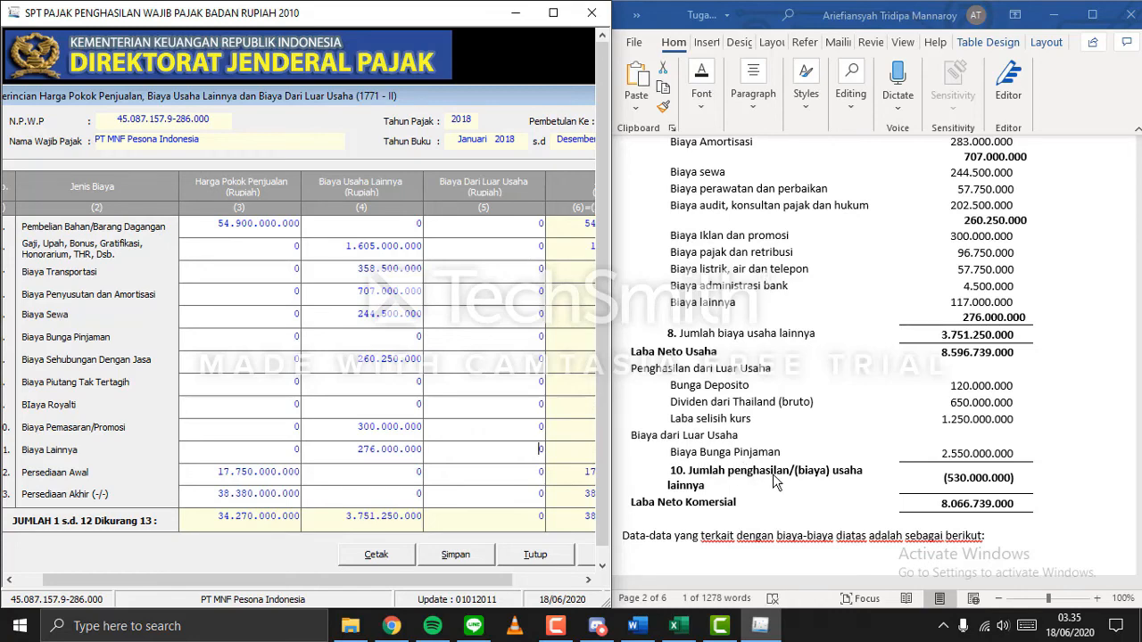
click(942, 456)
drag(942, 453, 1017, 458)
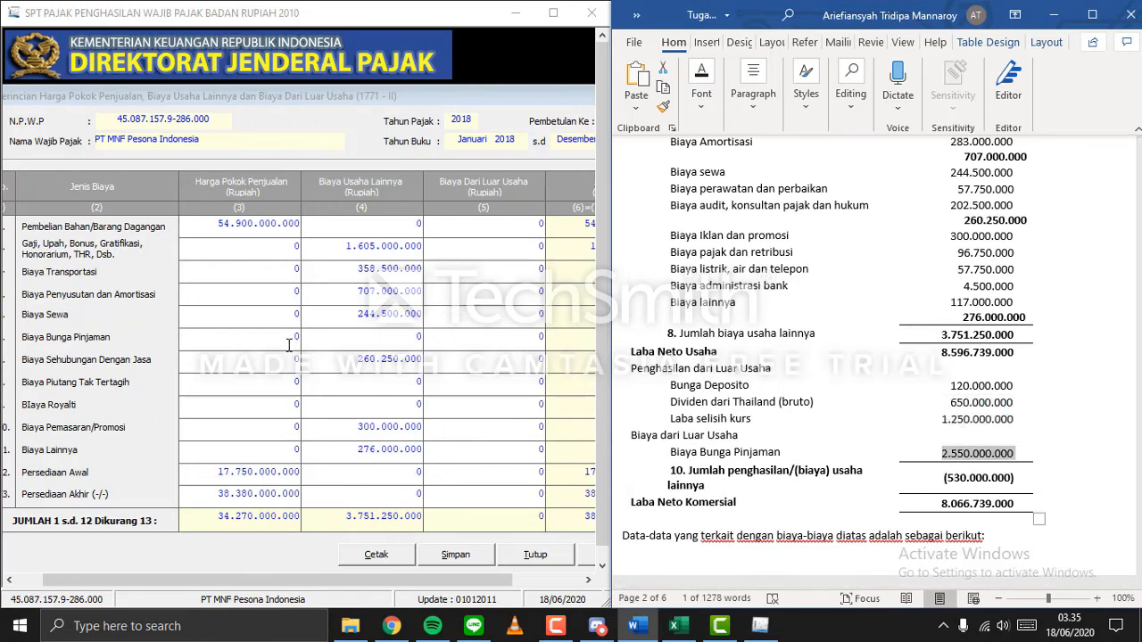
click(540, 337)
right_click(541, 341)
click(582, 411)
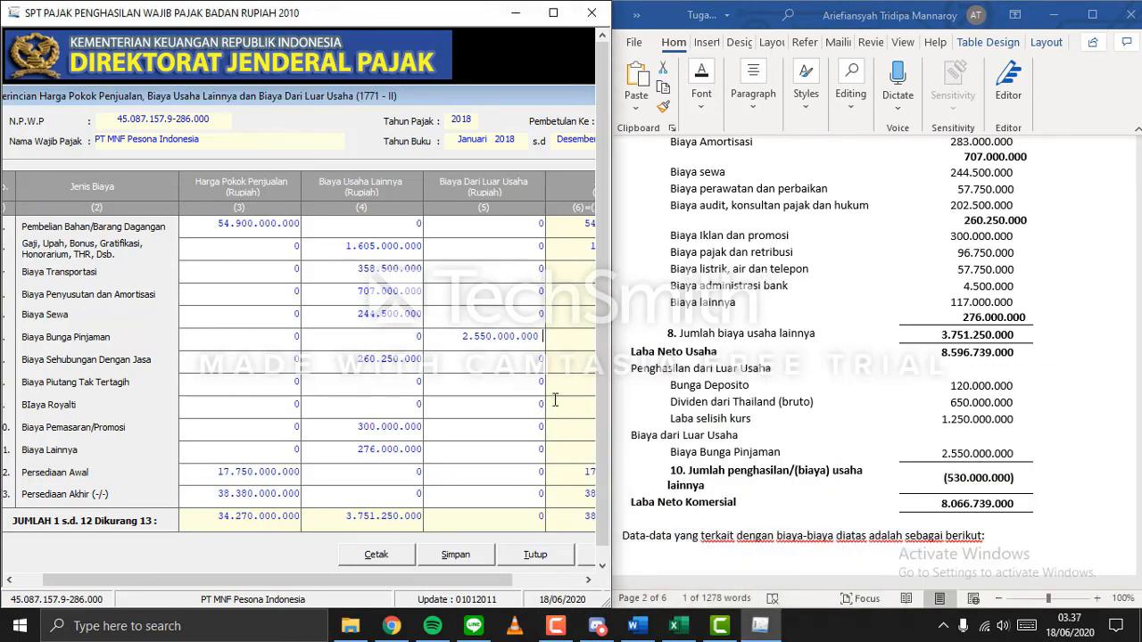
key(Return)
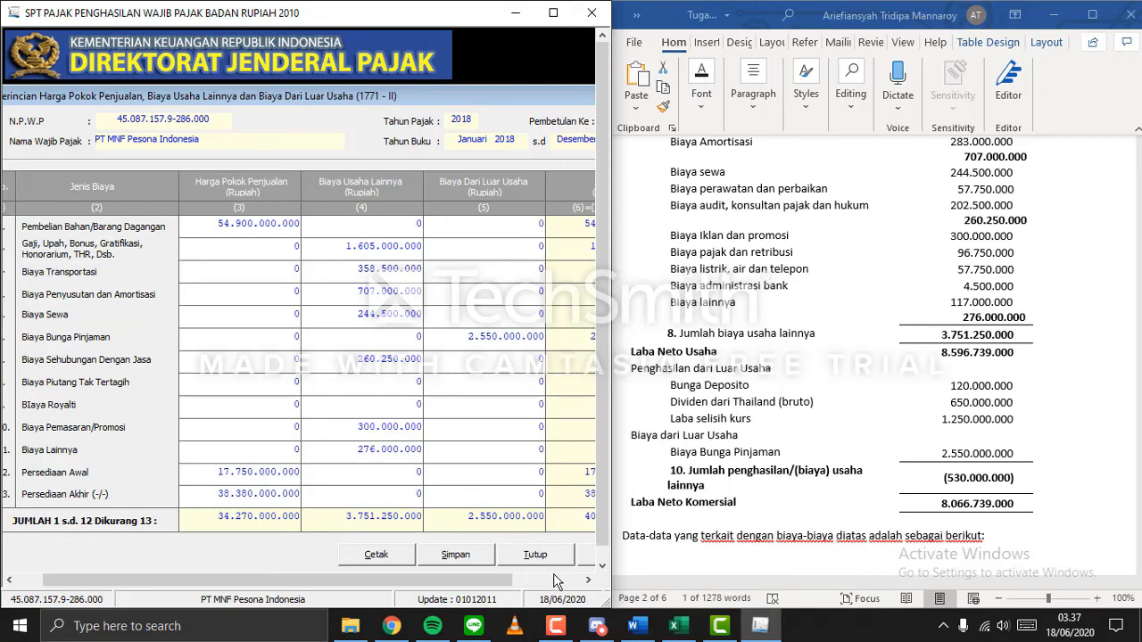
Save the Formulir 1771-II data, accepting the mismatch between the depreciation and amortization cost and the commercial totals.
click(466, 558)
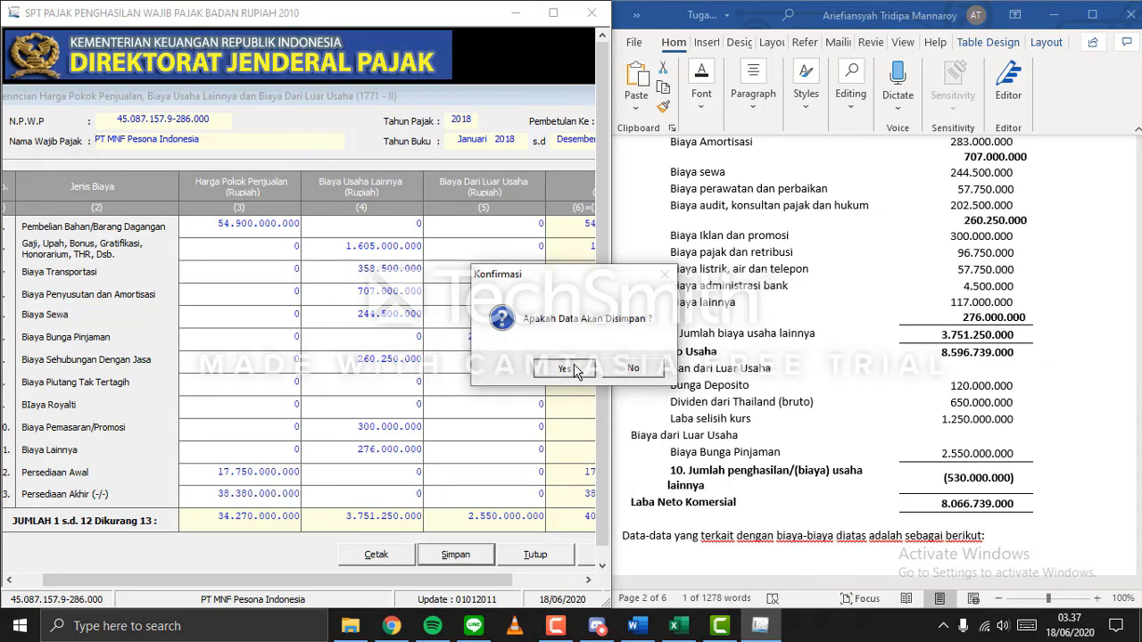
click(564, 369)
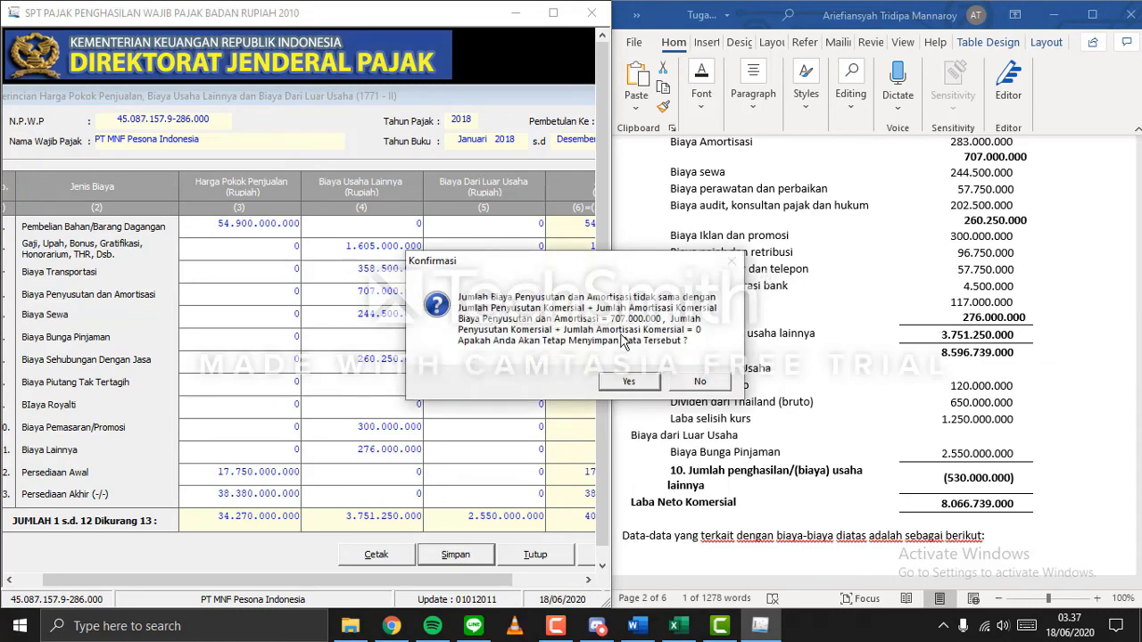
mouse_move(604, 268)
mouse_down()
mouse_move(489, 269)
mouse_move(615, 272)
mouse_up()
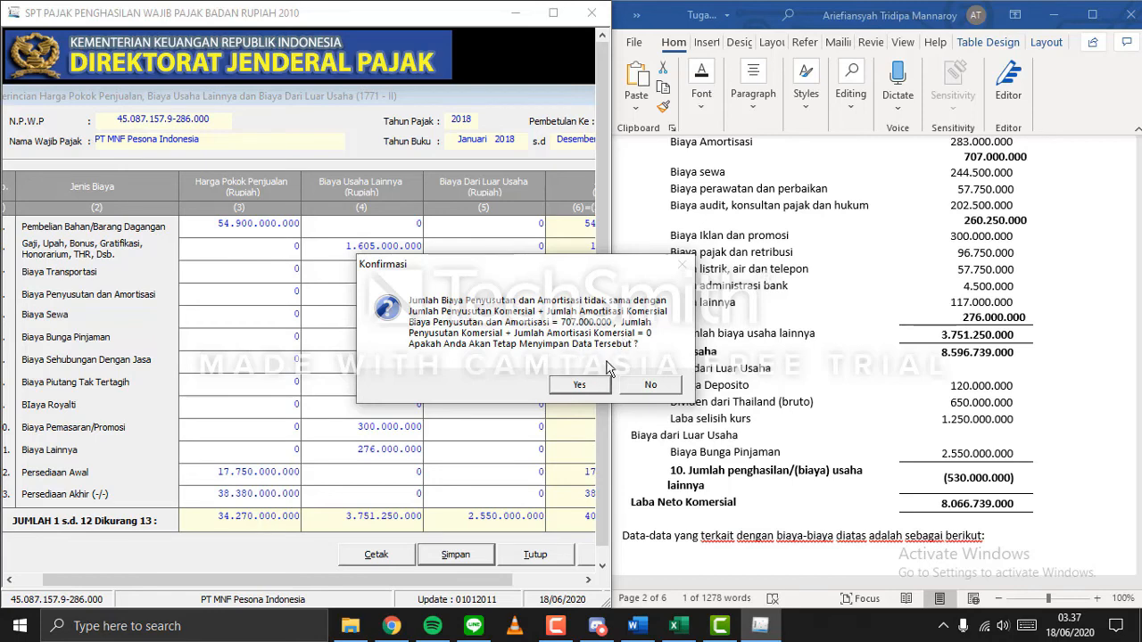
click(580, 384)
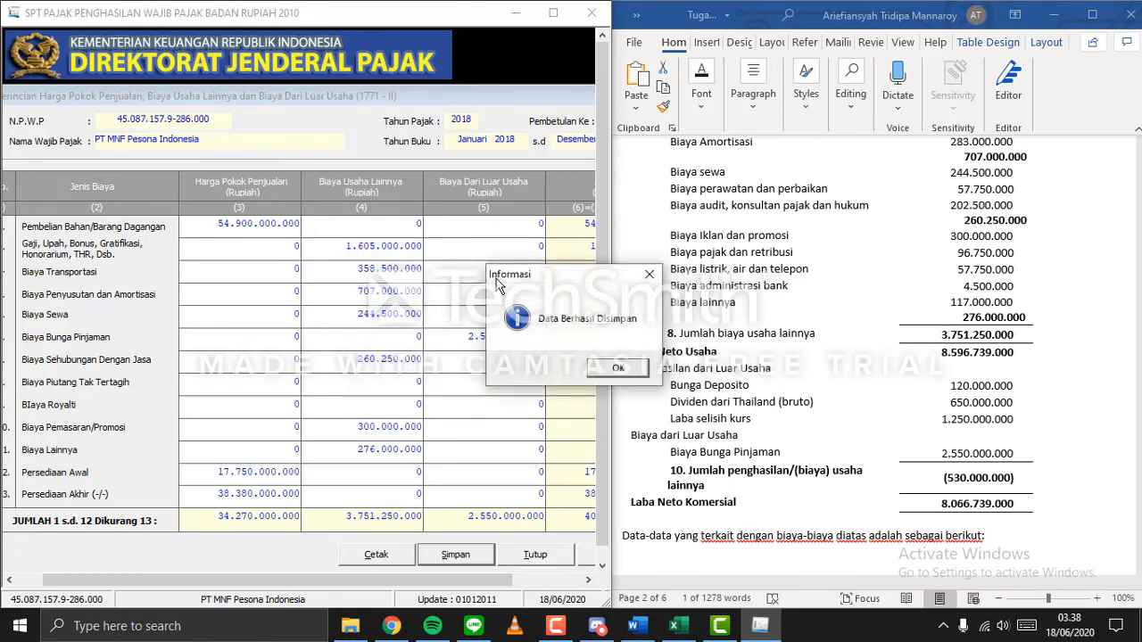
click(639, 372)
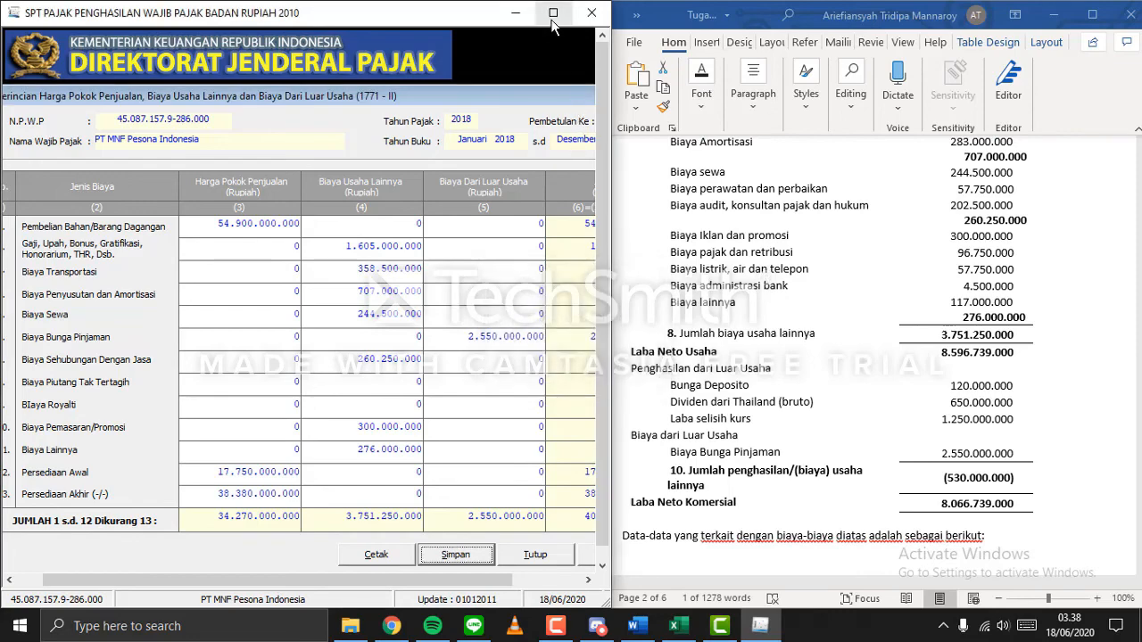
Maximize the eSPT window and close the Formulir 1771-II form.
click(551, 20)
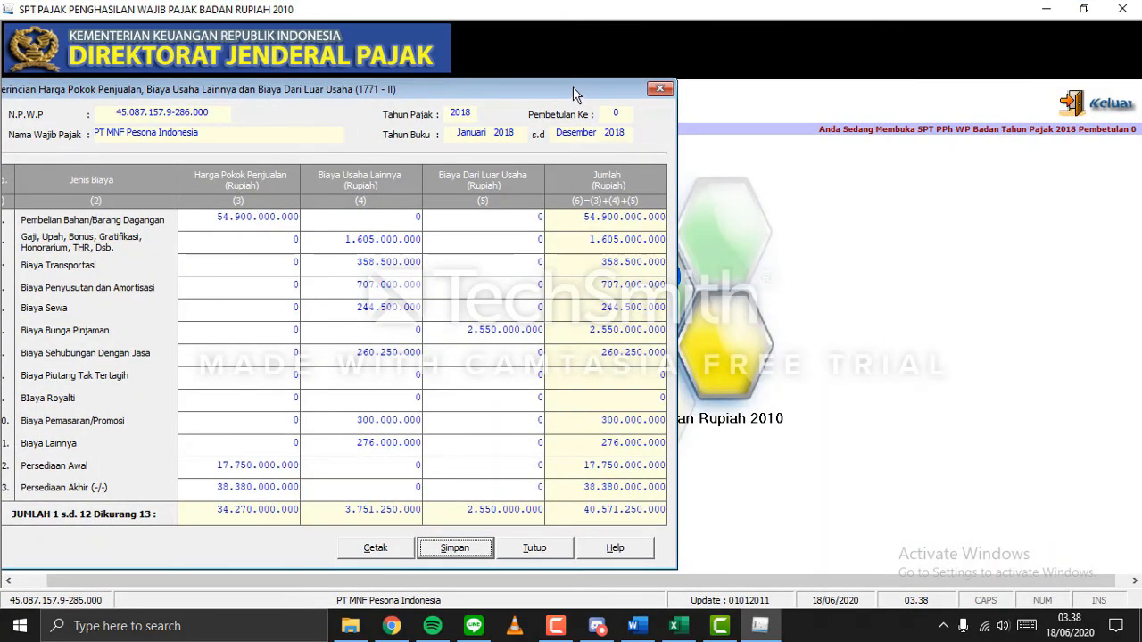
drag(573, 87, 791, 67)
click(879, 72)
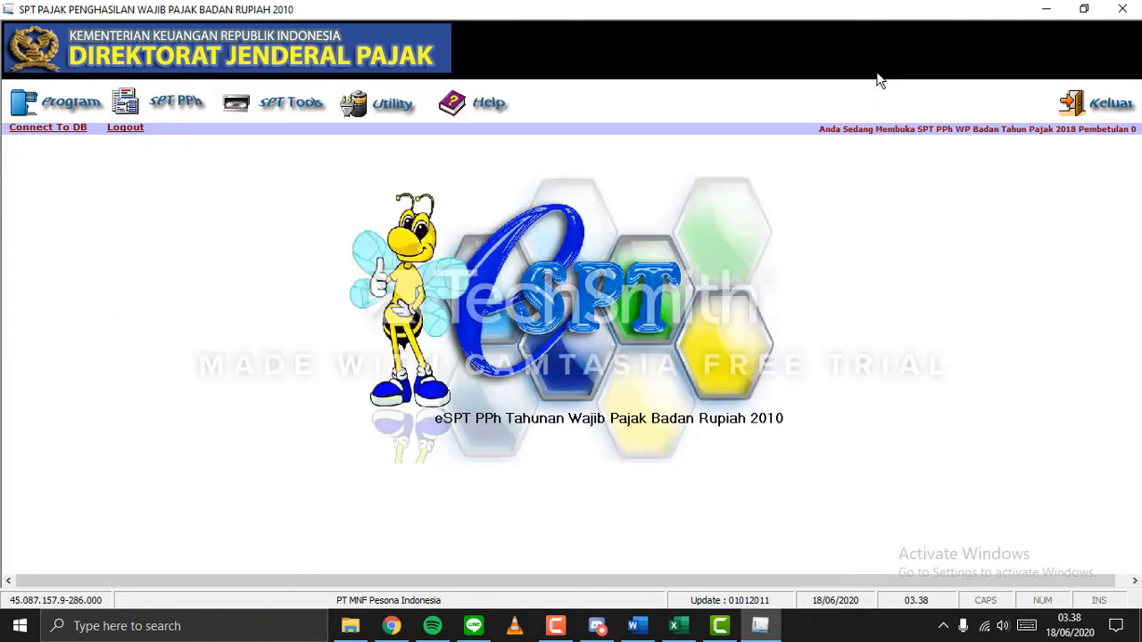